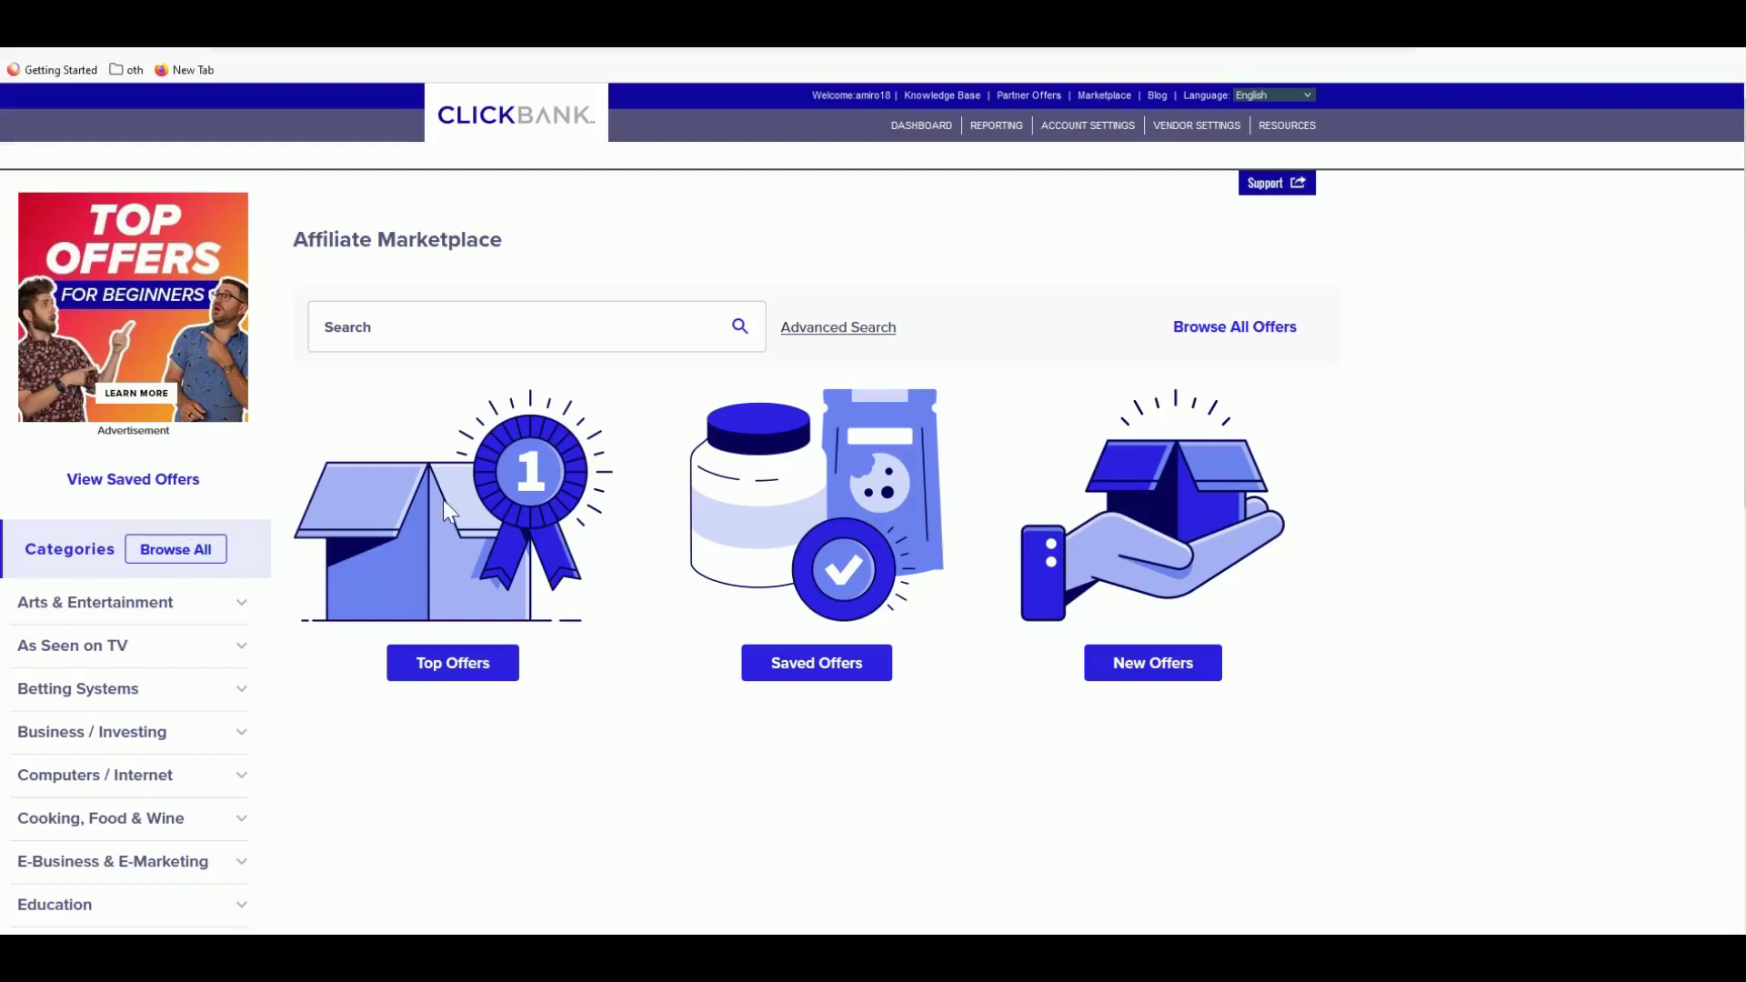
# - Run an empty Affiliate Marketplace search to list all offers and scroll down to Exipure
pyautogui.click(478, 336)
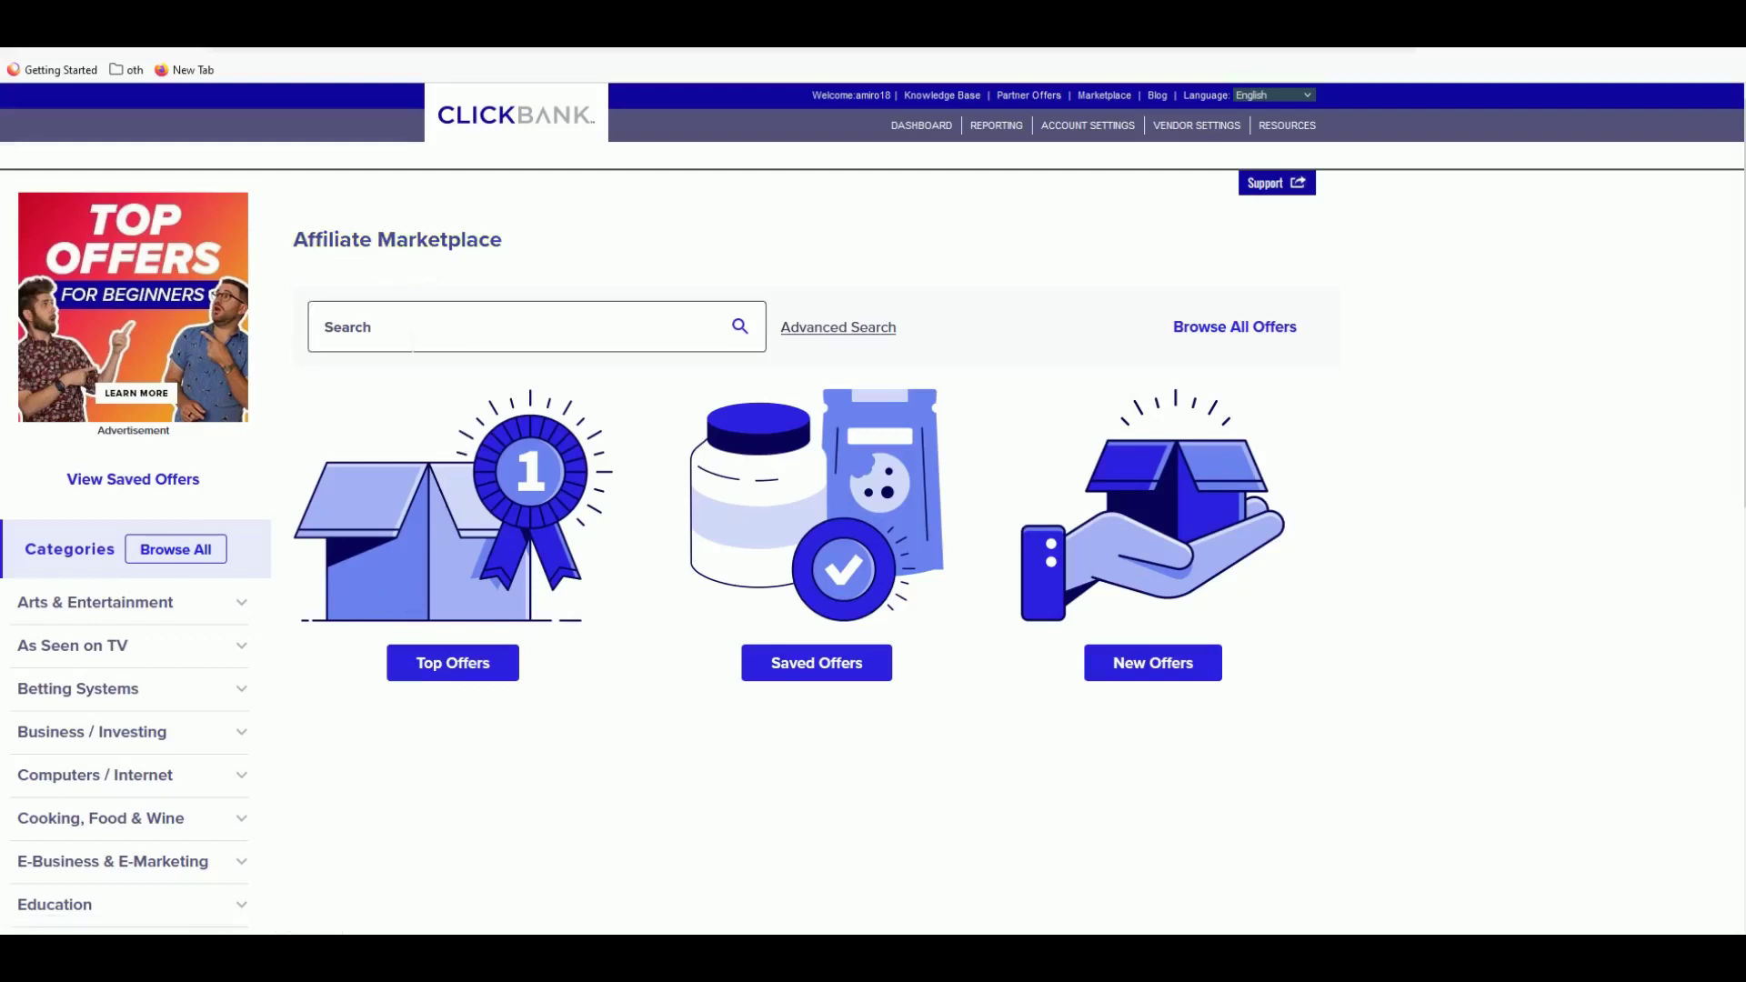
pyautogui.click(753, 334)
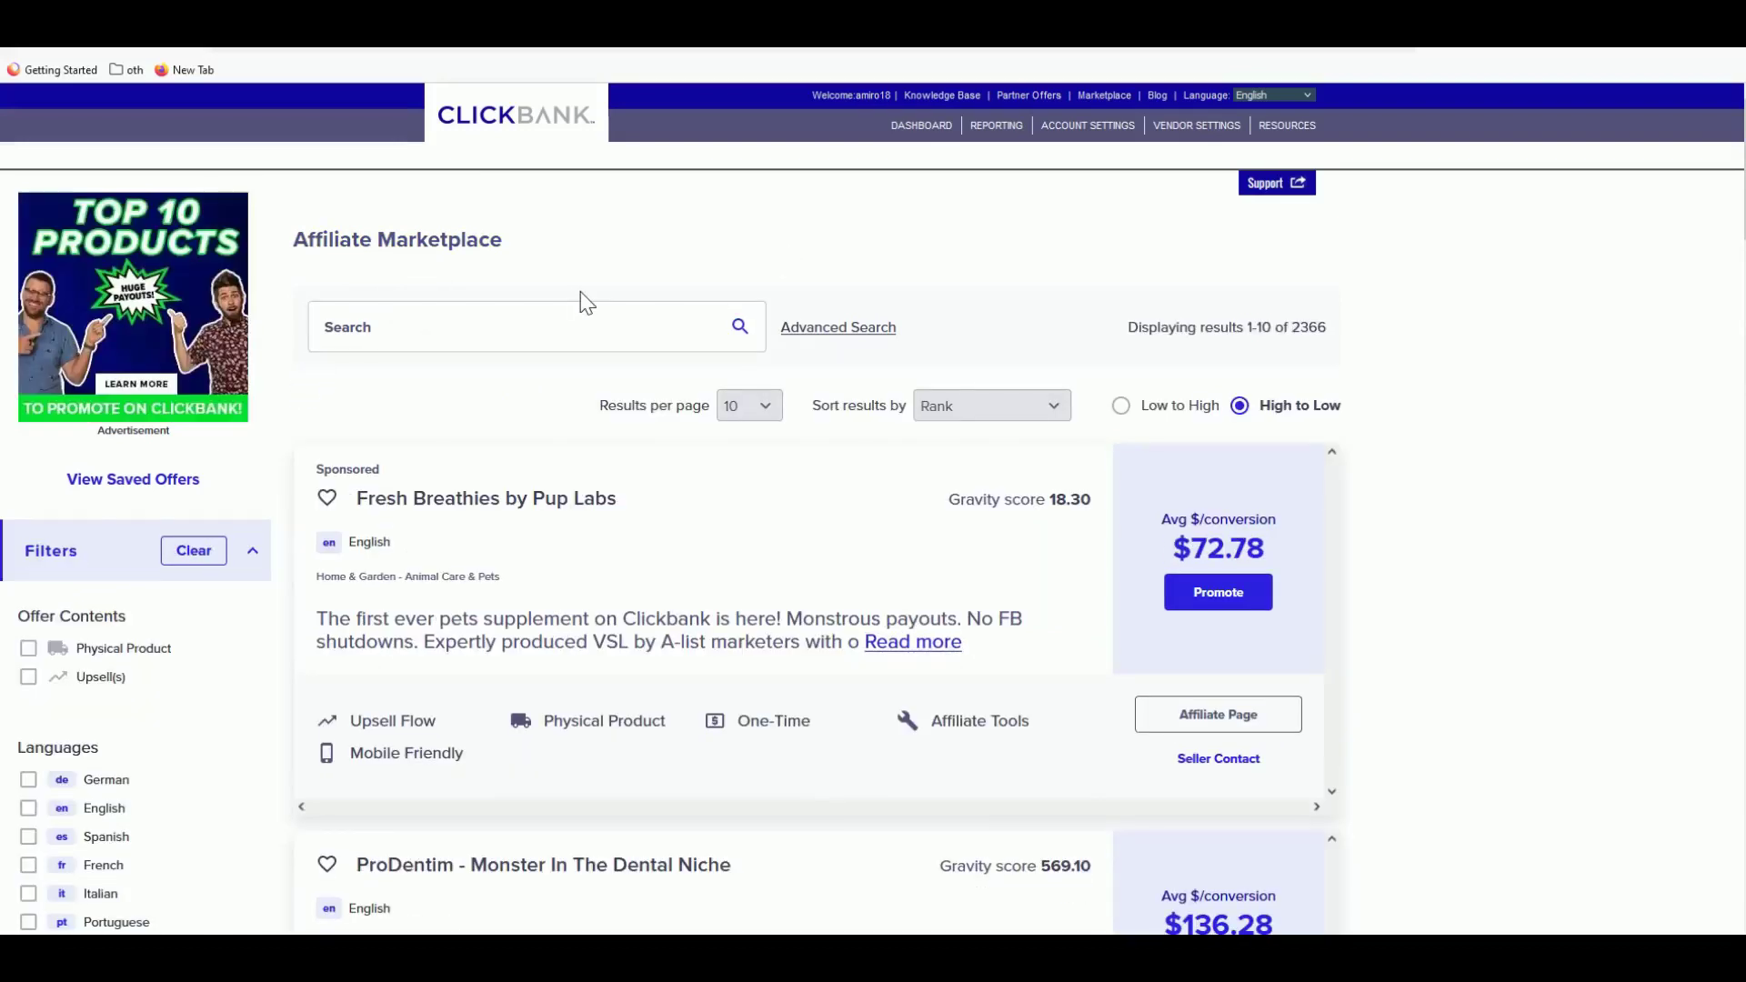
pyautogui.scroll(-2, 596, 328)
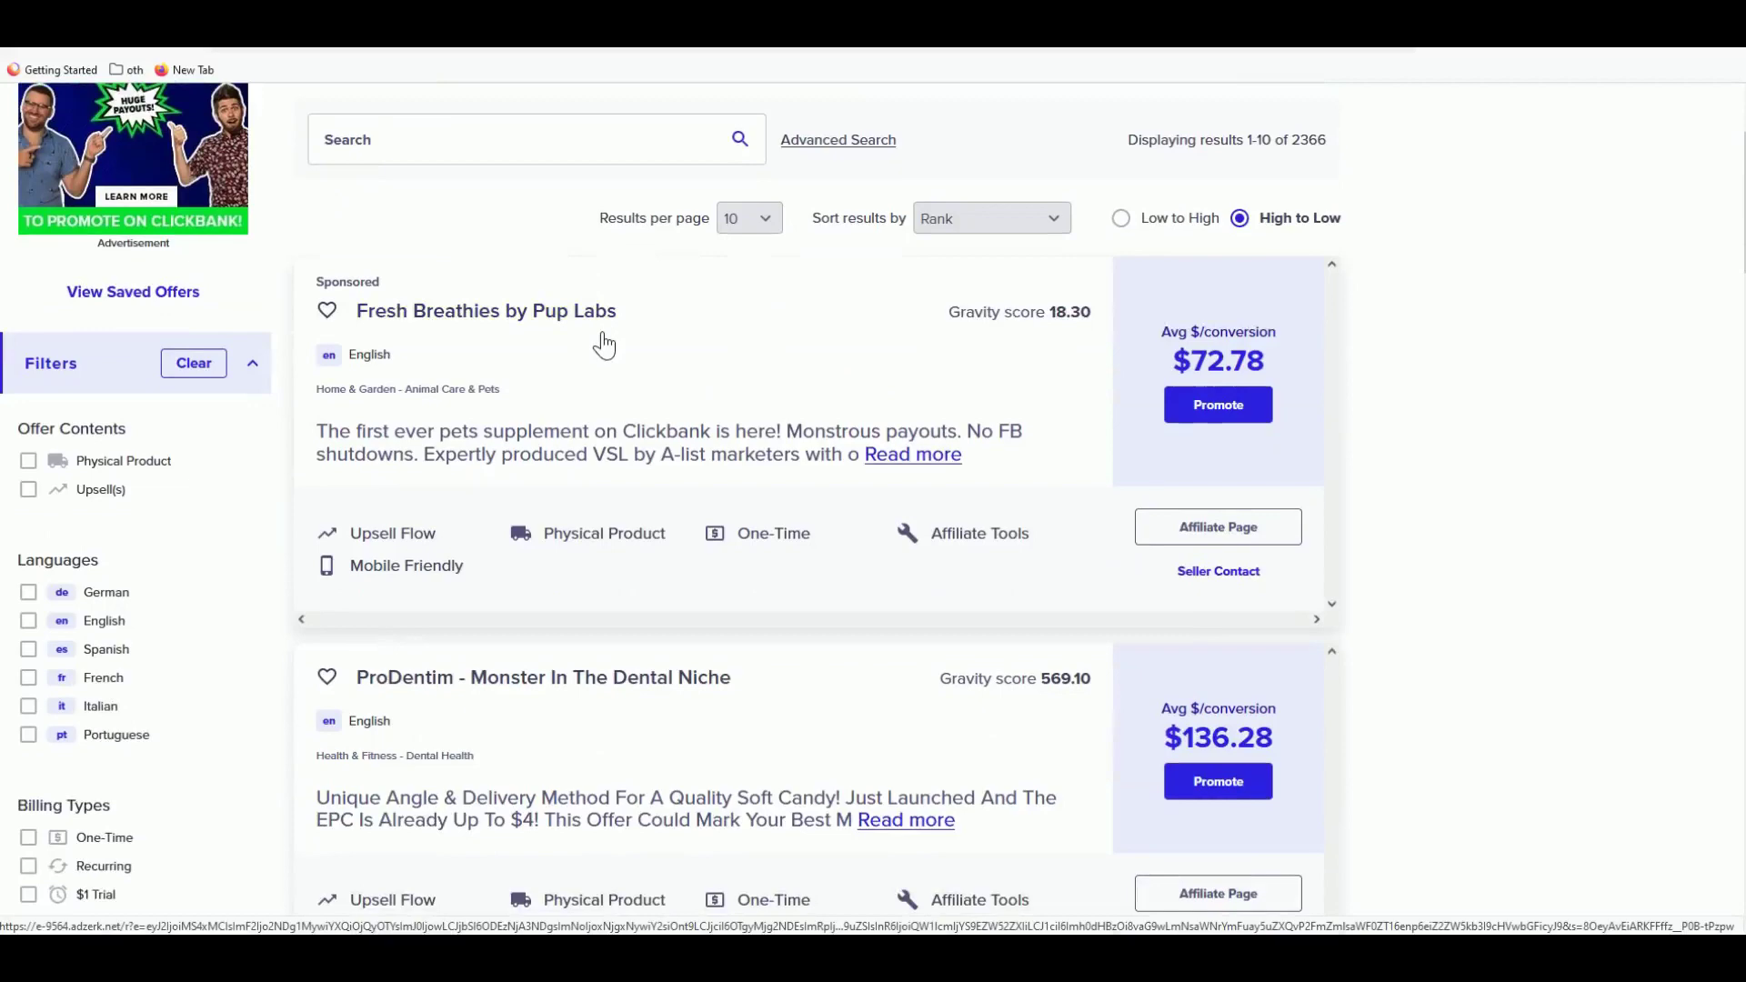
pyautogui.scroll(-2, 603, 344)
pyautogui.scroll(-2, 595, 342)
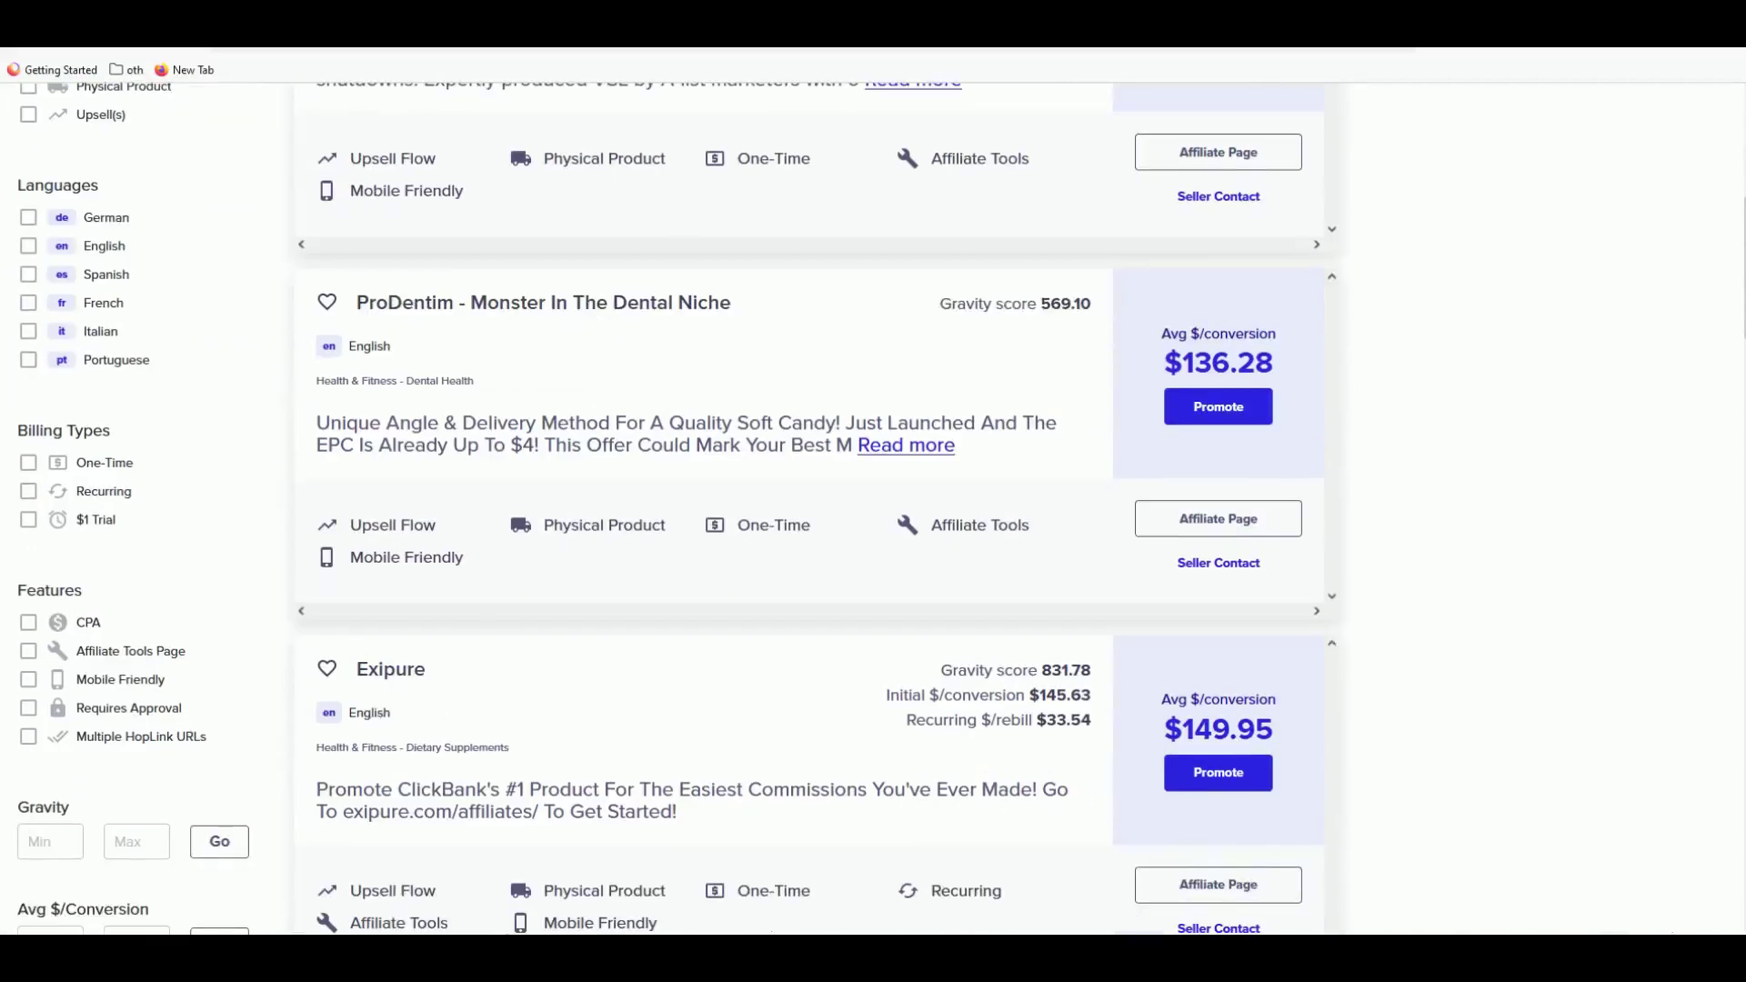
# - Preview the Exipure product's sales page
pyautogui.click(409, 681)
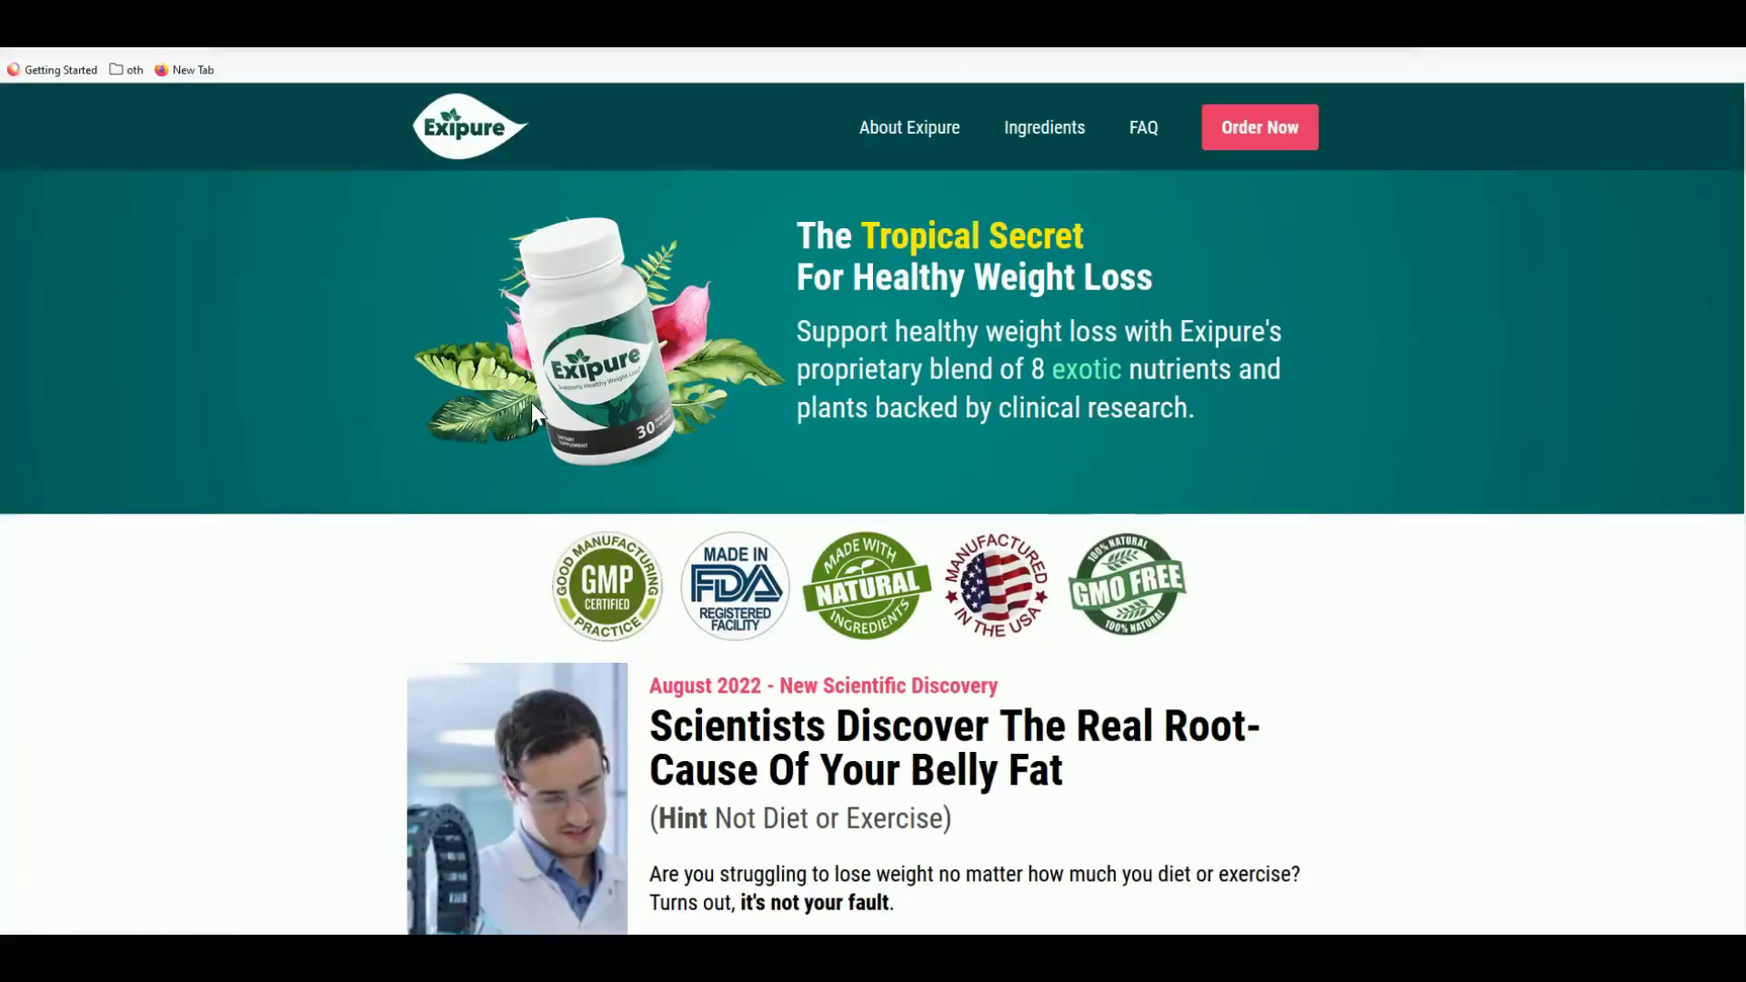
pyautogui.scroll(-7, 531, 402)
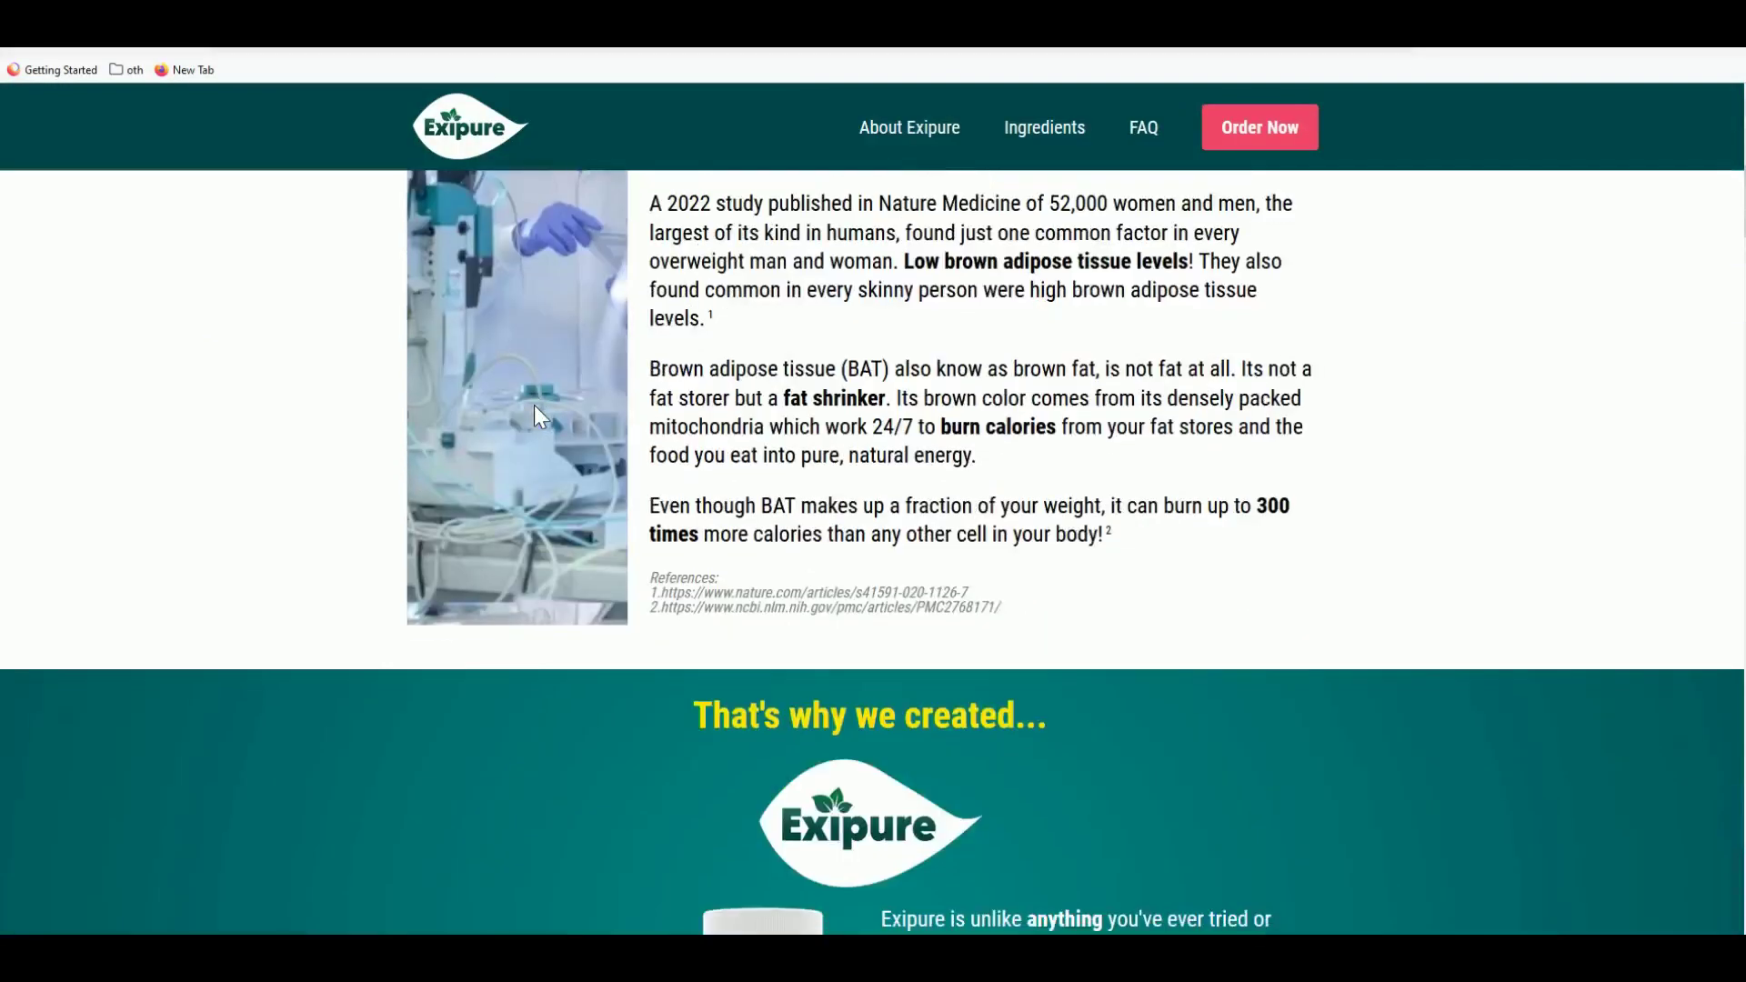
pyautogui.scroll(7, 535, 409)
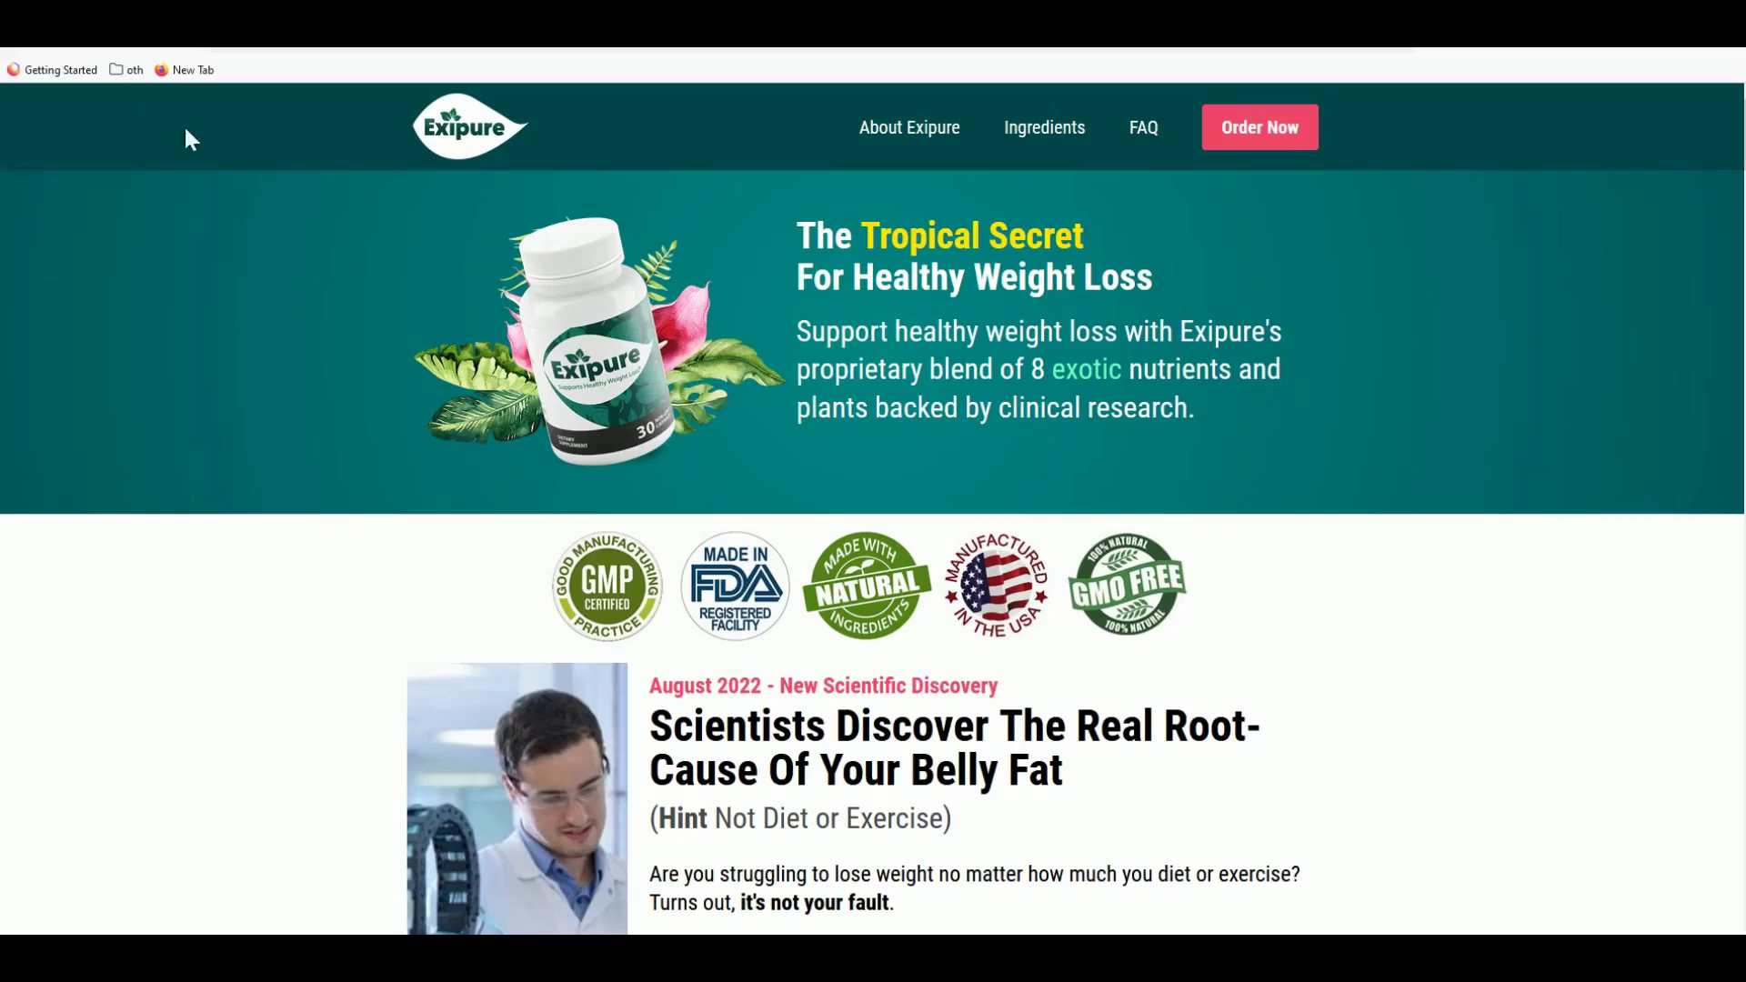
# - Back in the marketplace listing, start promoting Exipure with a hoplink
pyautogui.click(130, 50)
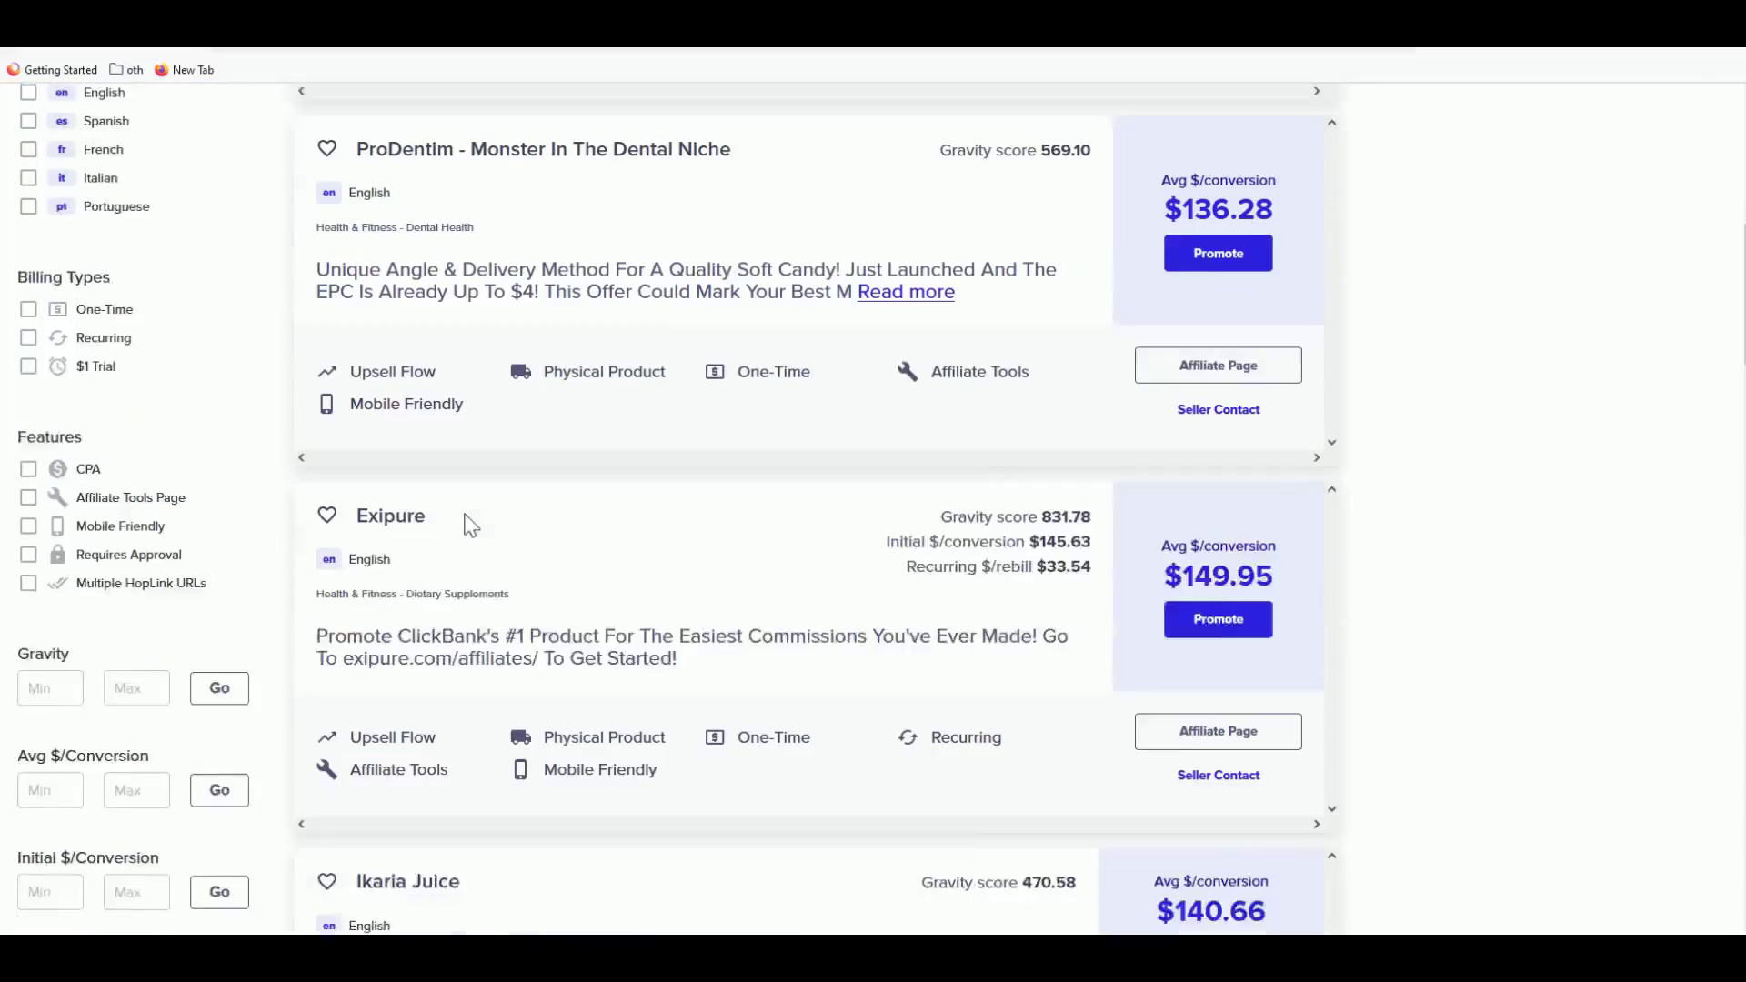
pyautogui.scroll(-1, 470, 524)
pyautogui.click(1239, 595)
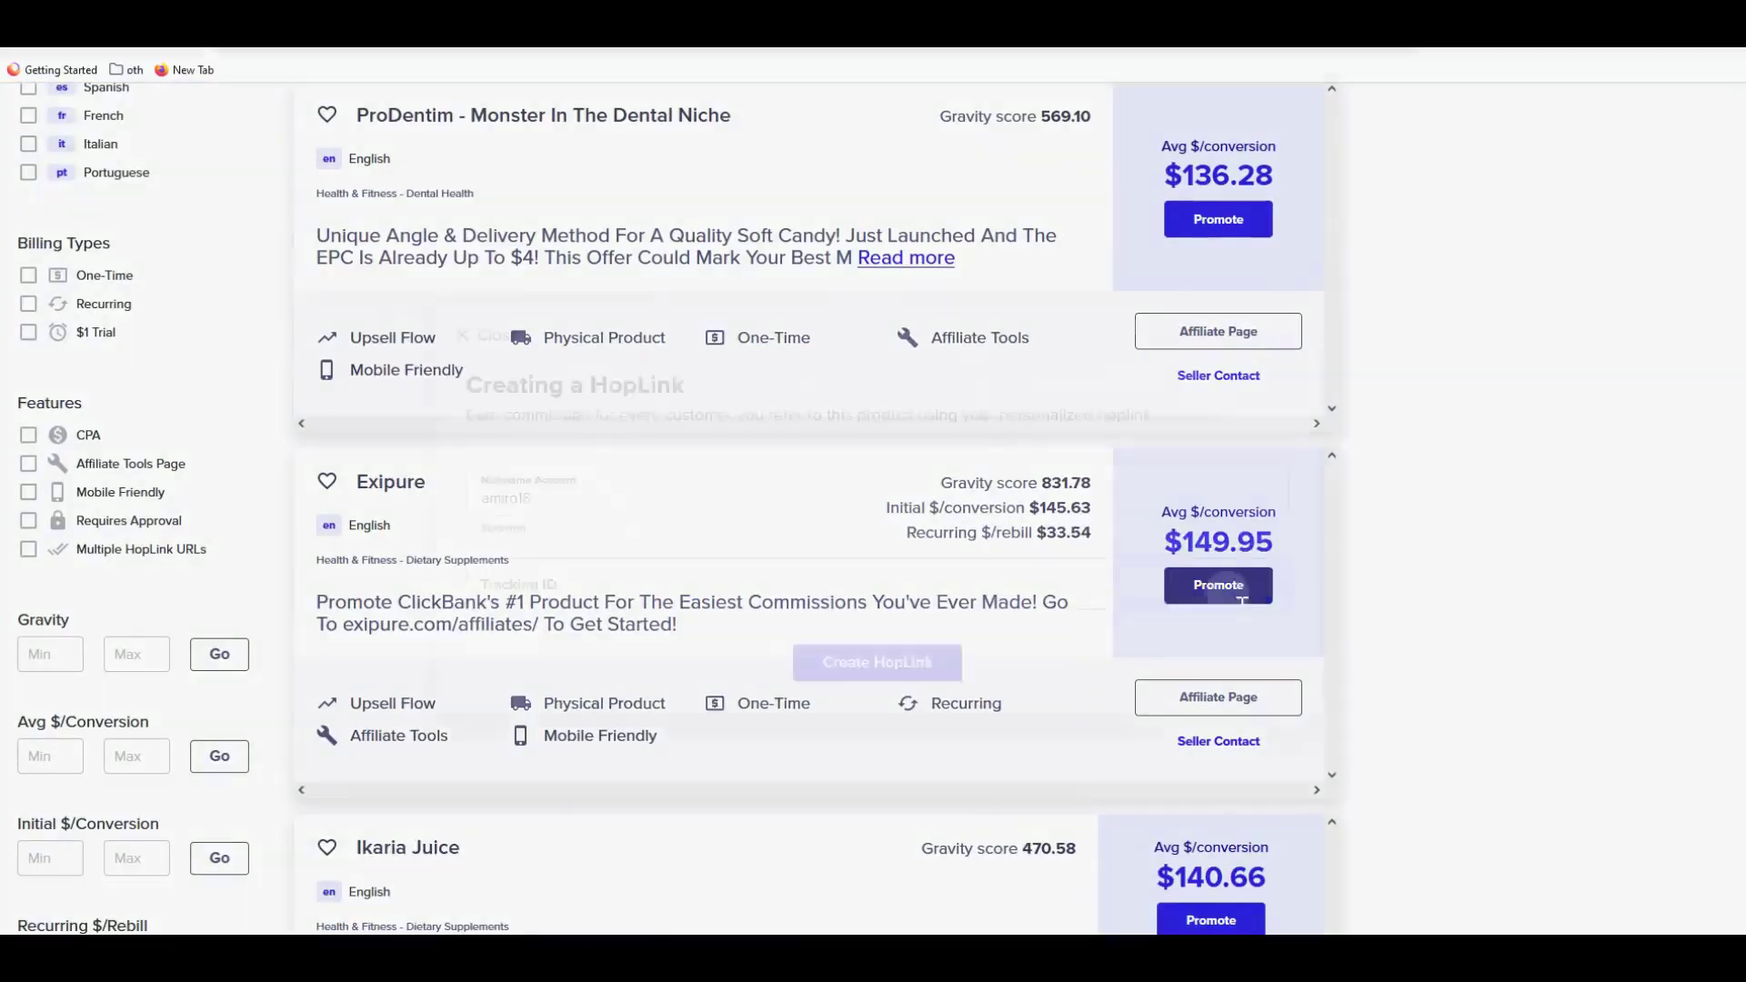
# - Create Exipure's encrypted HopLink and select the entire hoplink URL
pyautogui.press('Return')
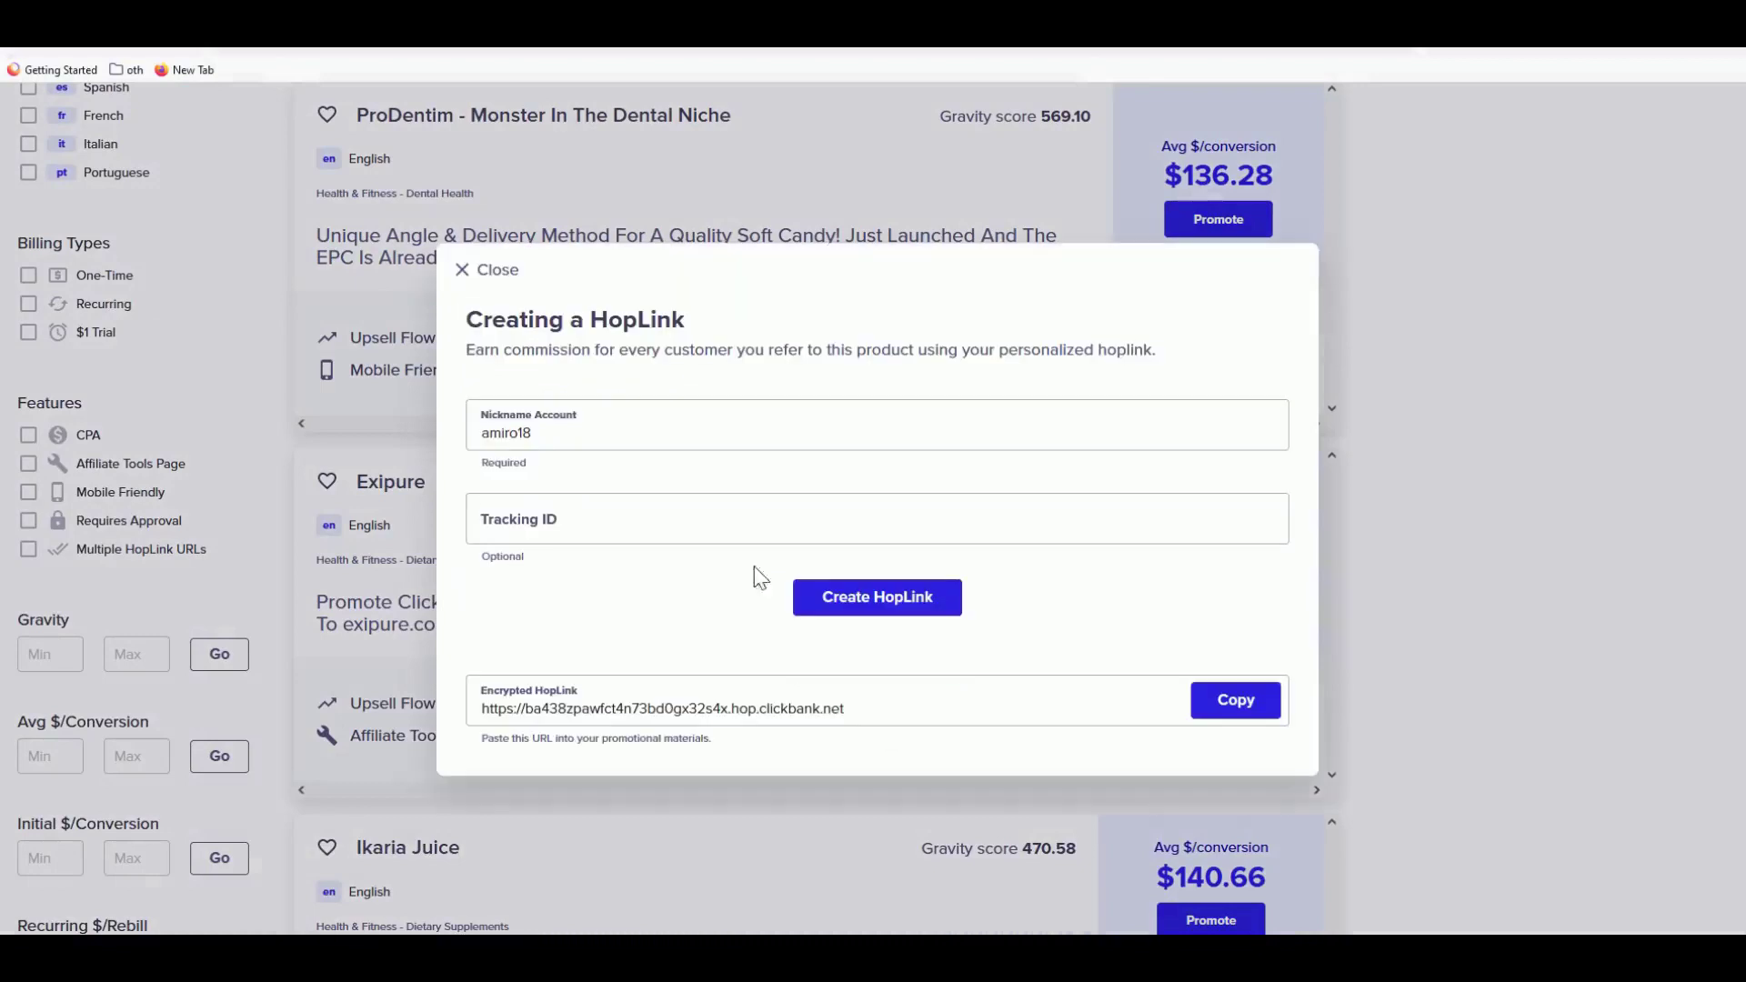
pyautogui.doubleClick(565, 709)
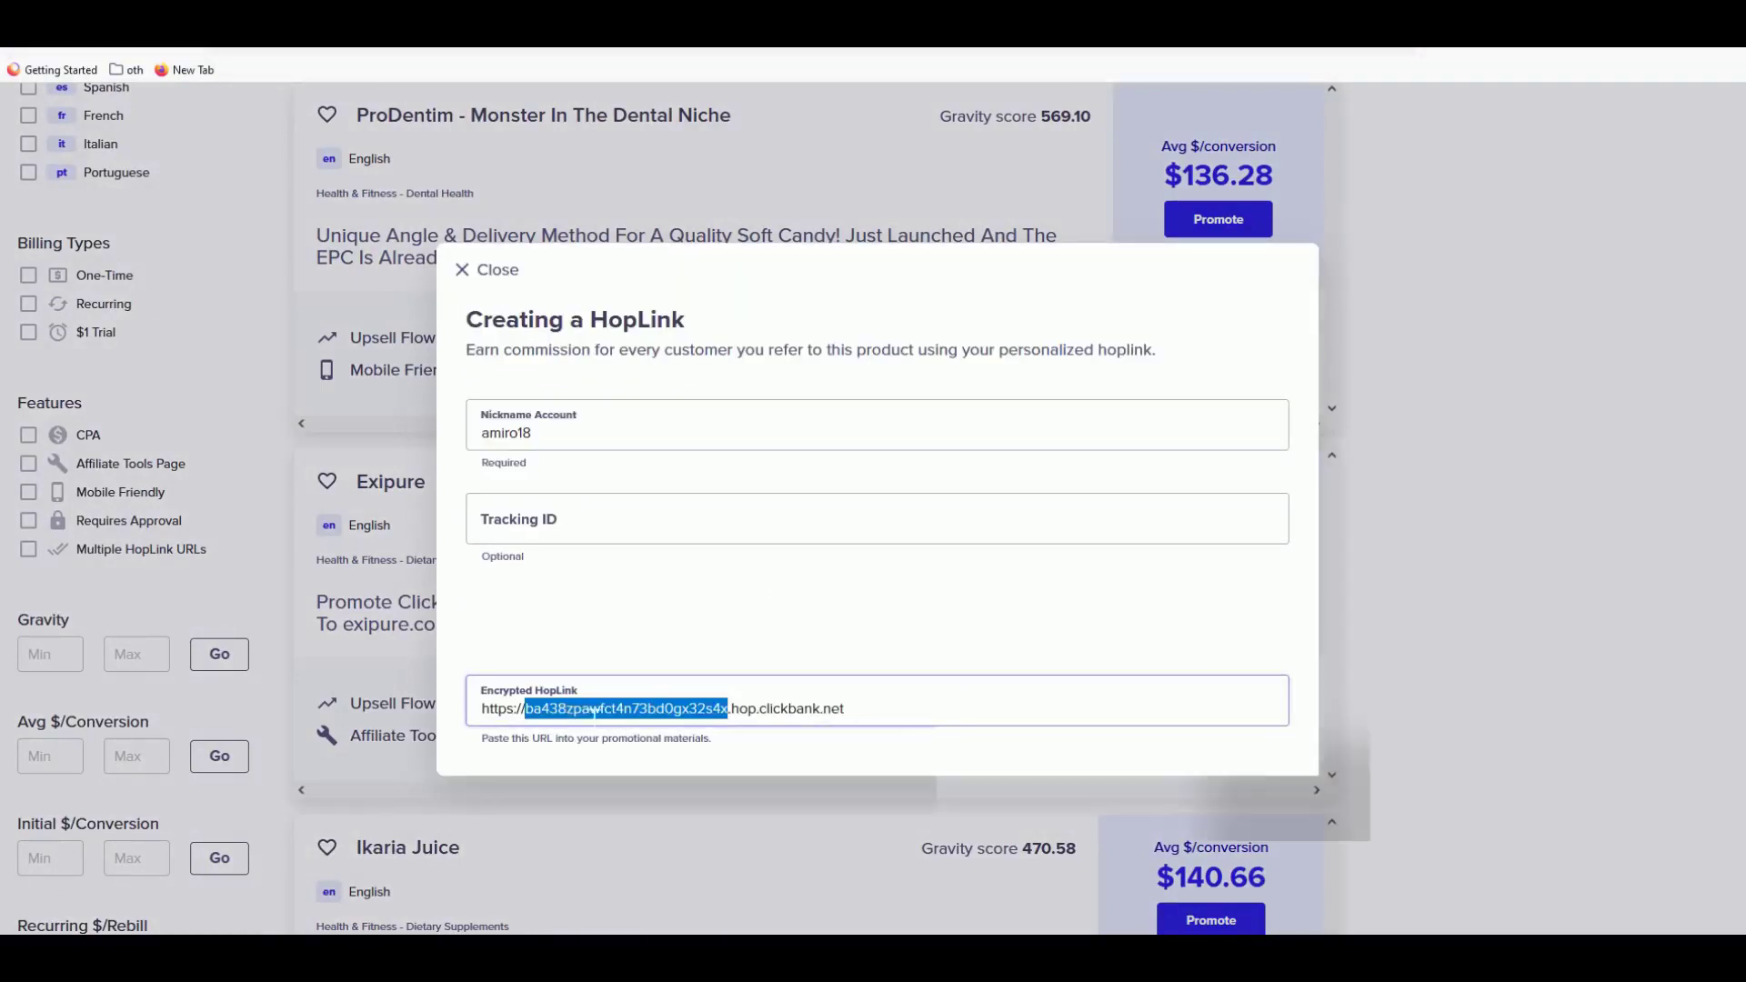
pyautogui.hotkey('ctrl', 'a')
pyautogui.click(612, 611)
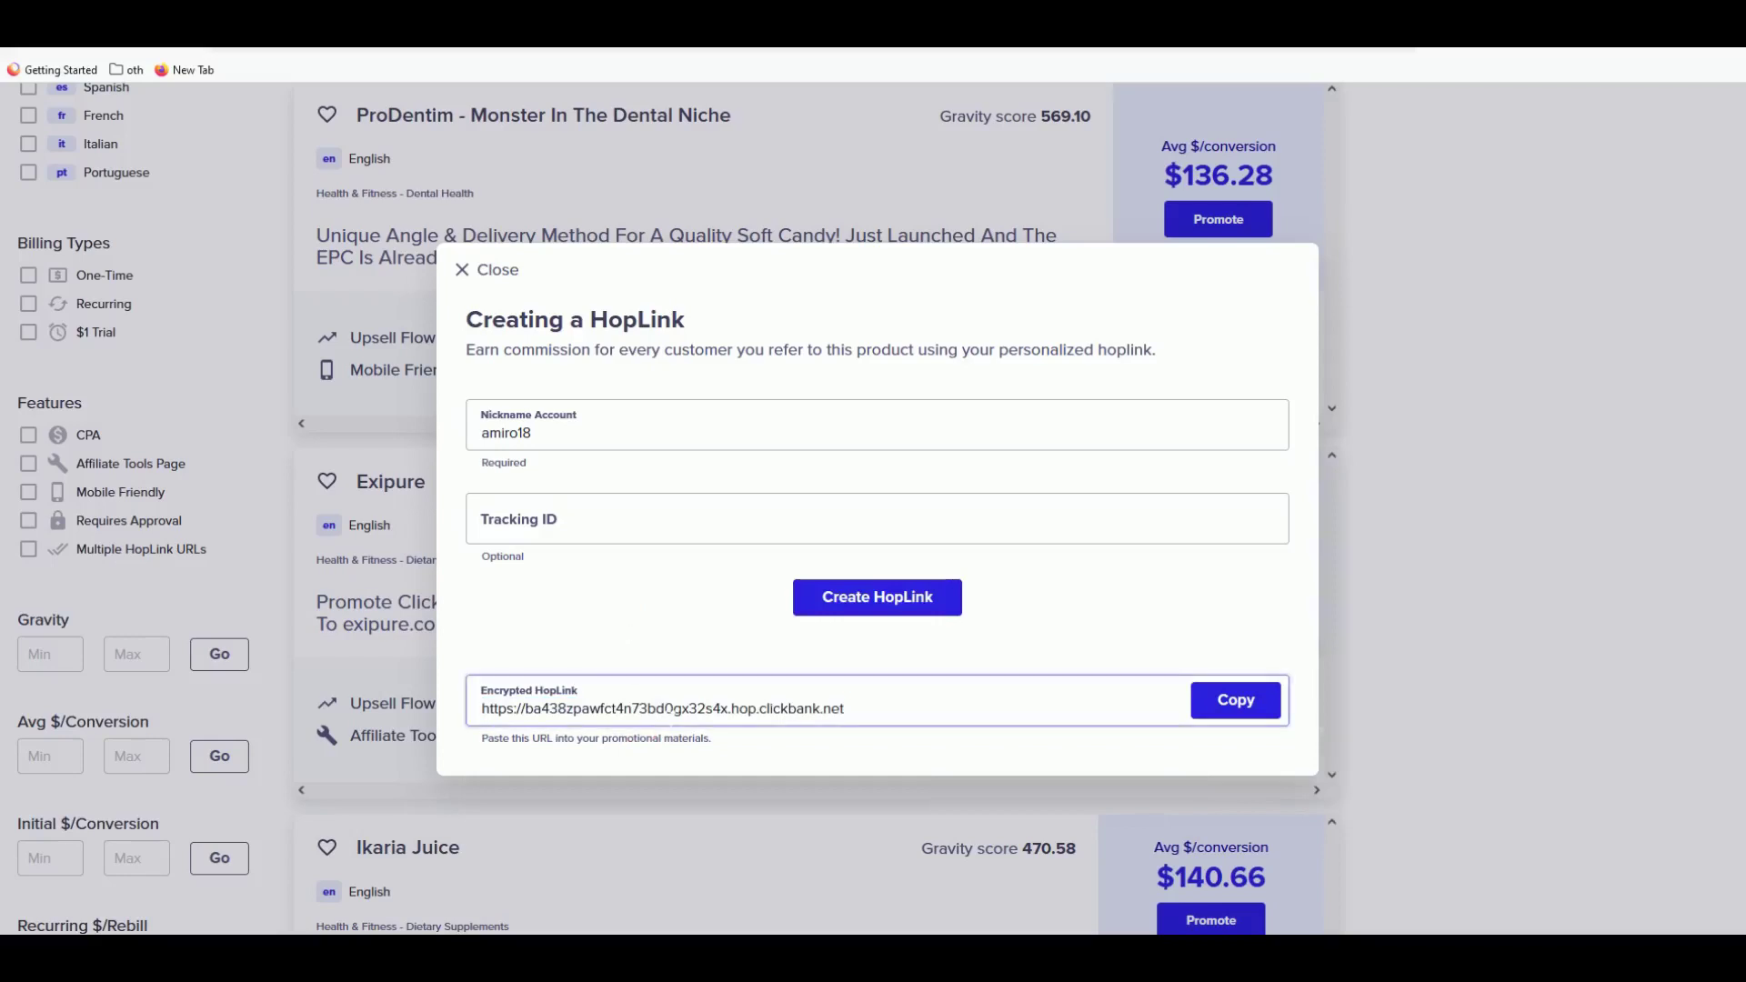
pyautogui.tripleClick(673, 711)
pyautogui.tripleClick(673, 711)
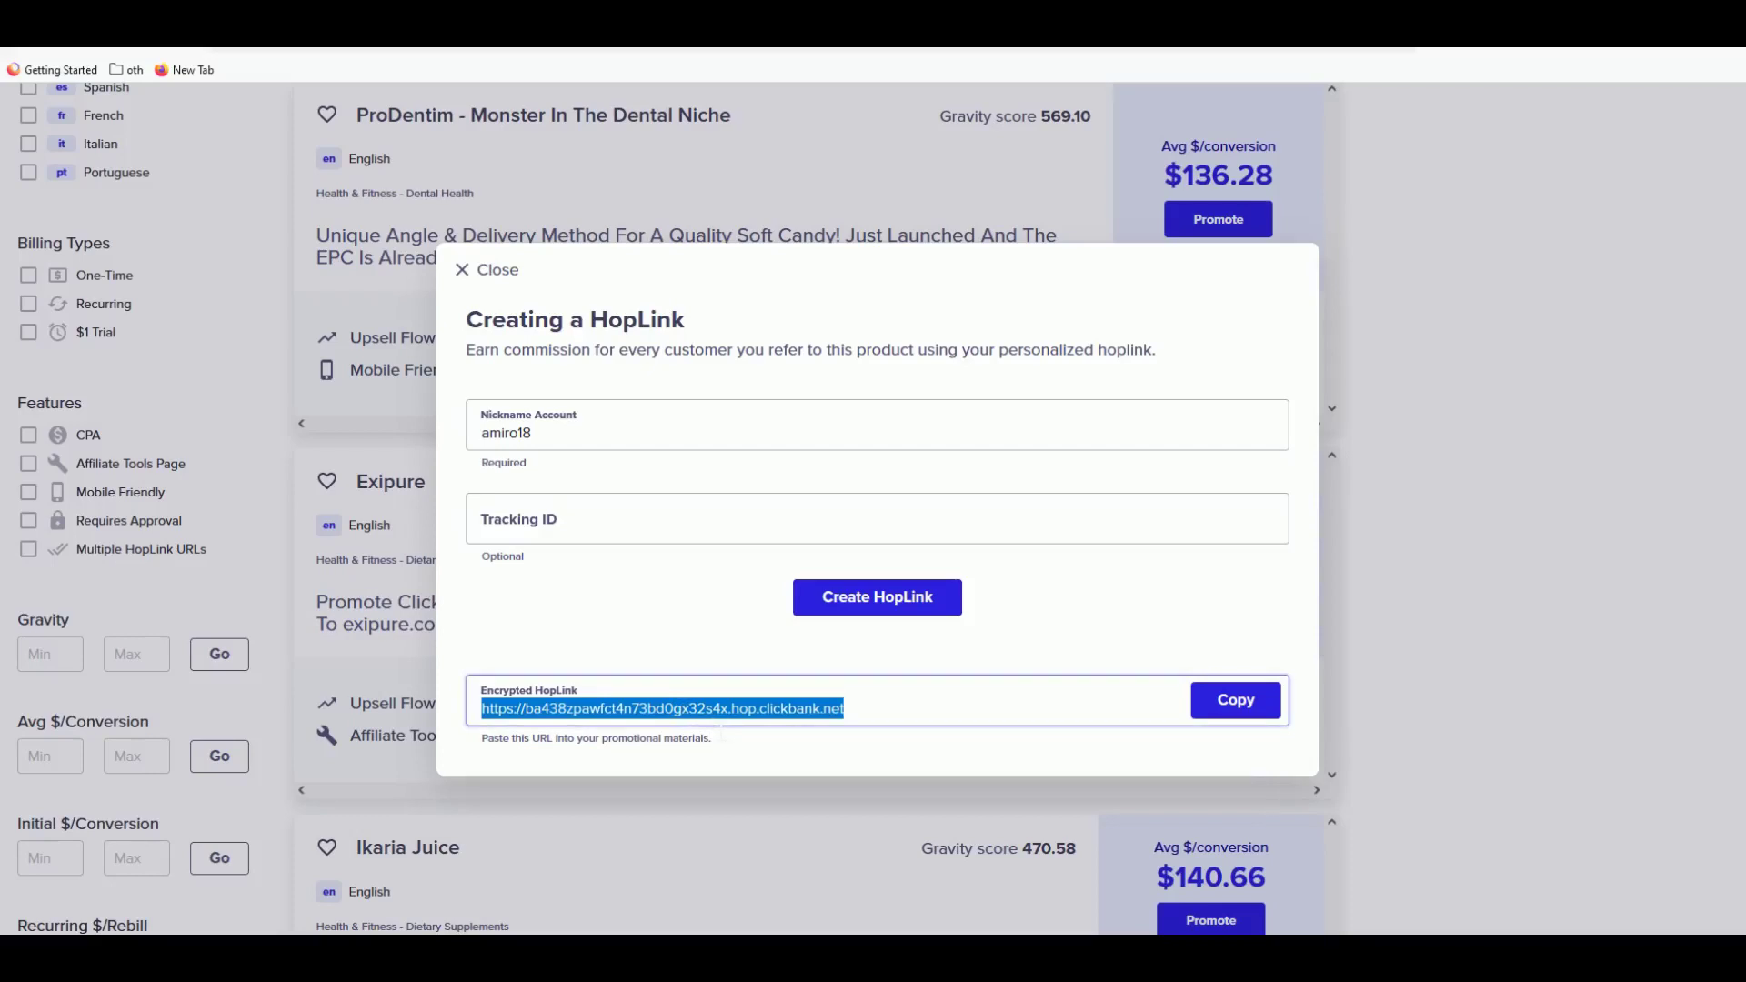
# - Close the HopLink dialog and scroll ThePagePro's site to find the login
pyautogui.click(384, 524)
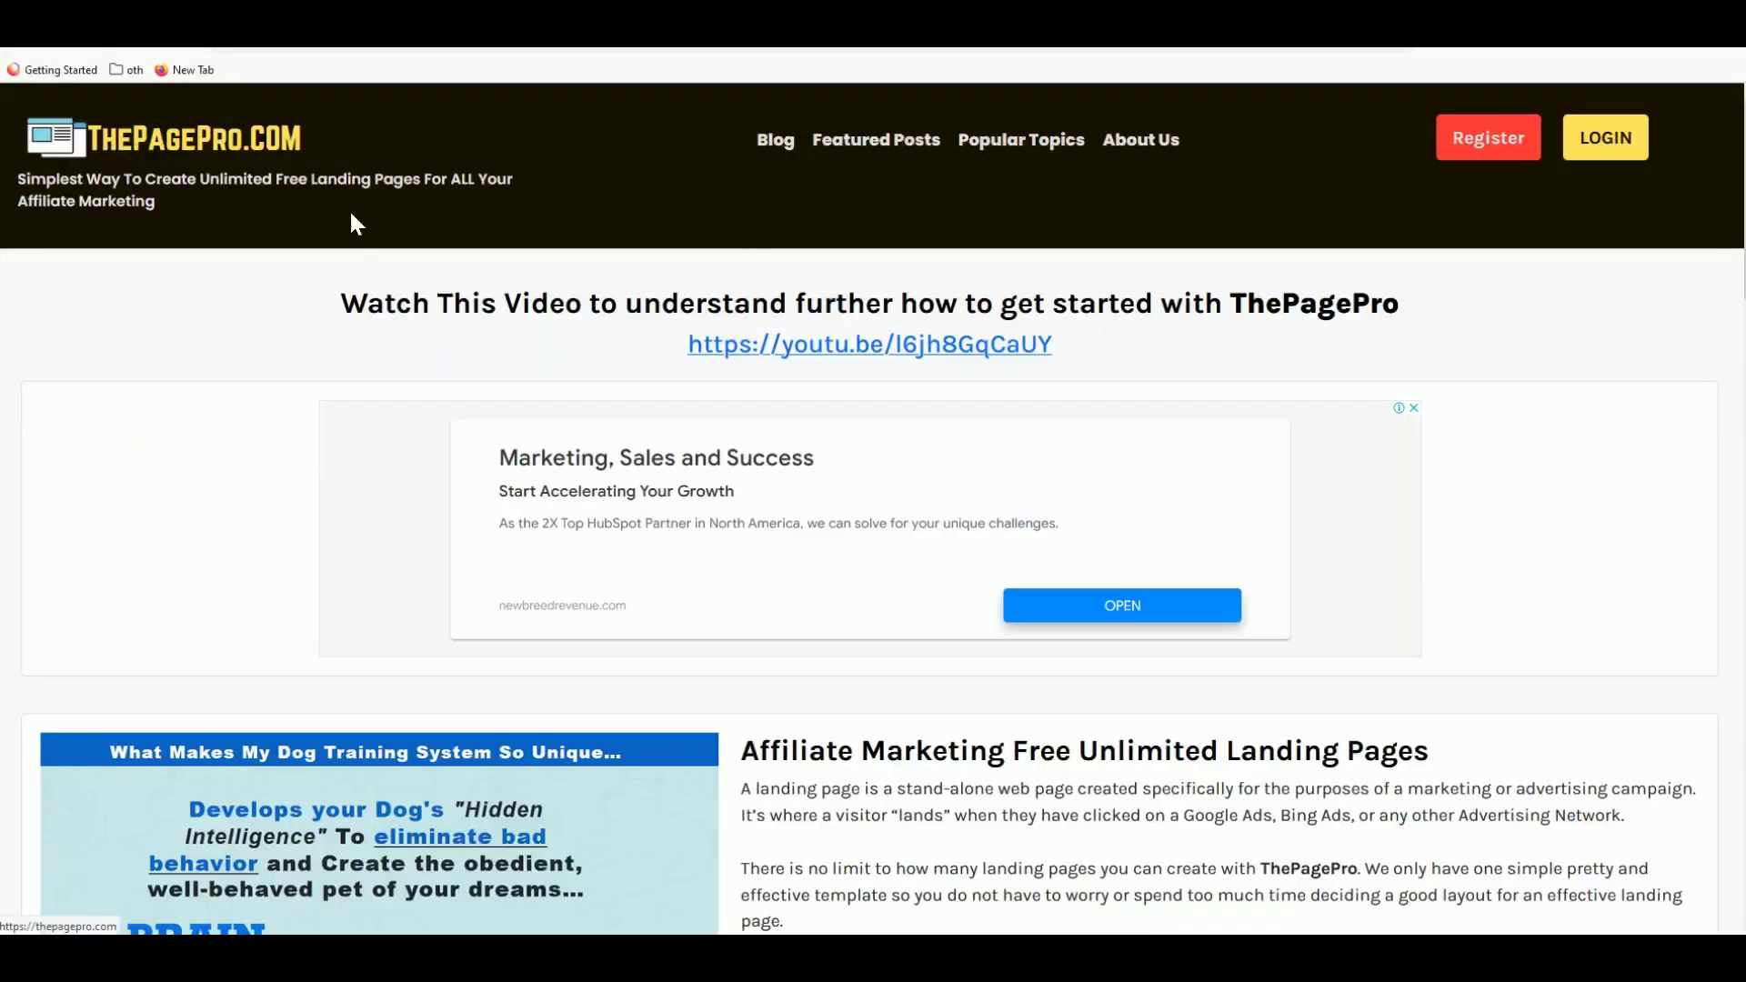
pyautogui.scroll(-3, 353, 217)
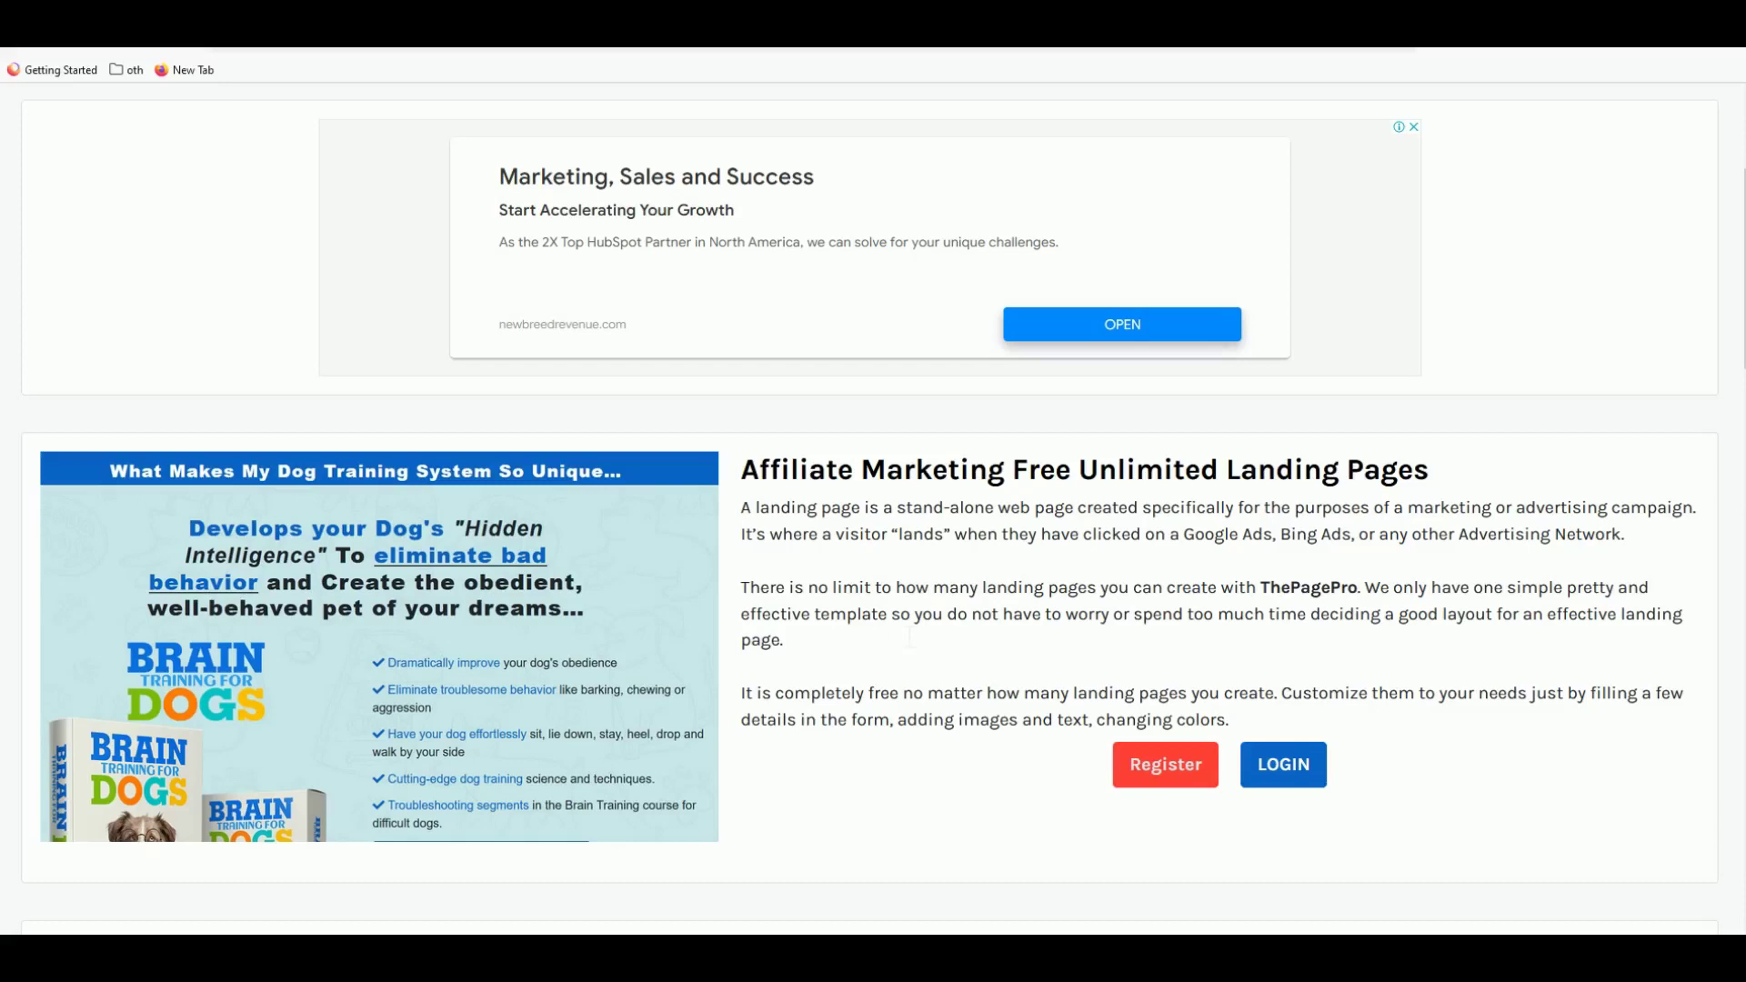
pyautogui.scroll(-1, 910, 637)
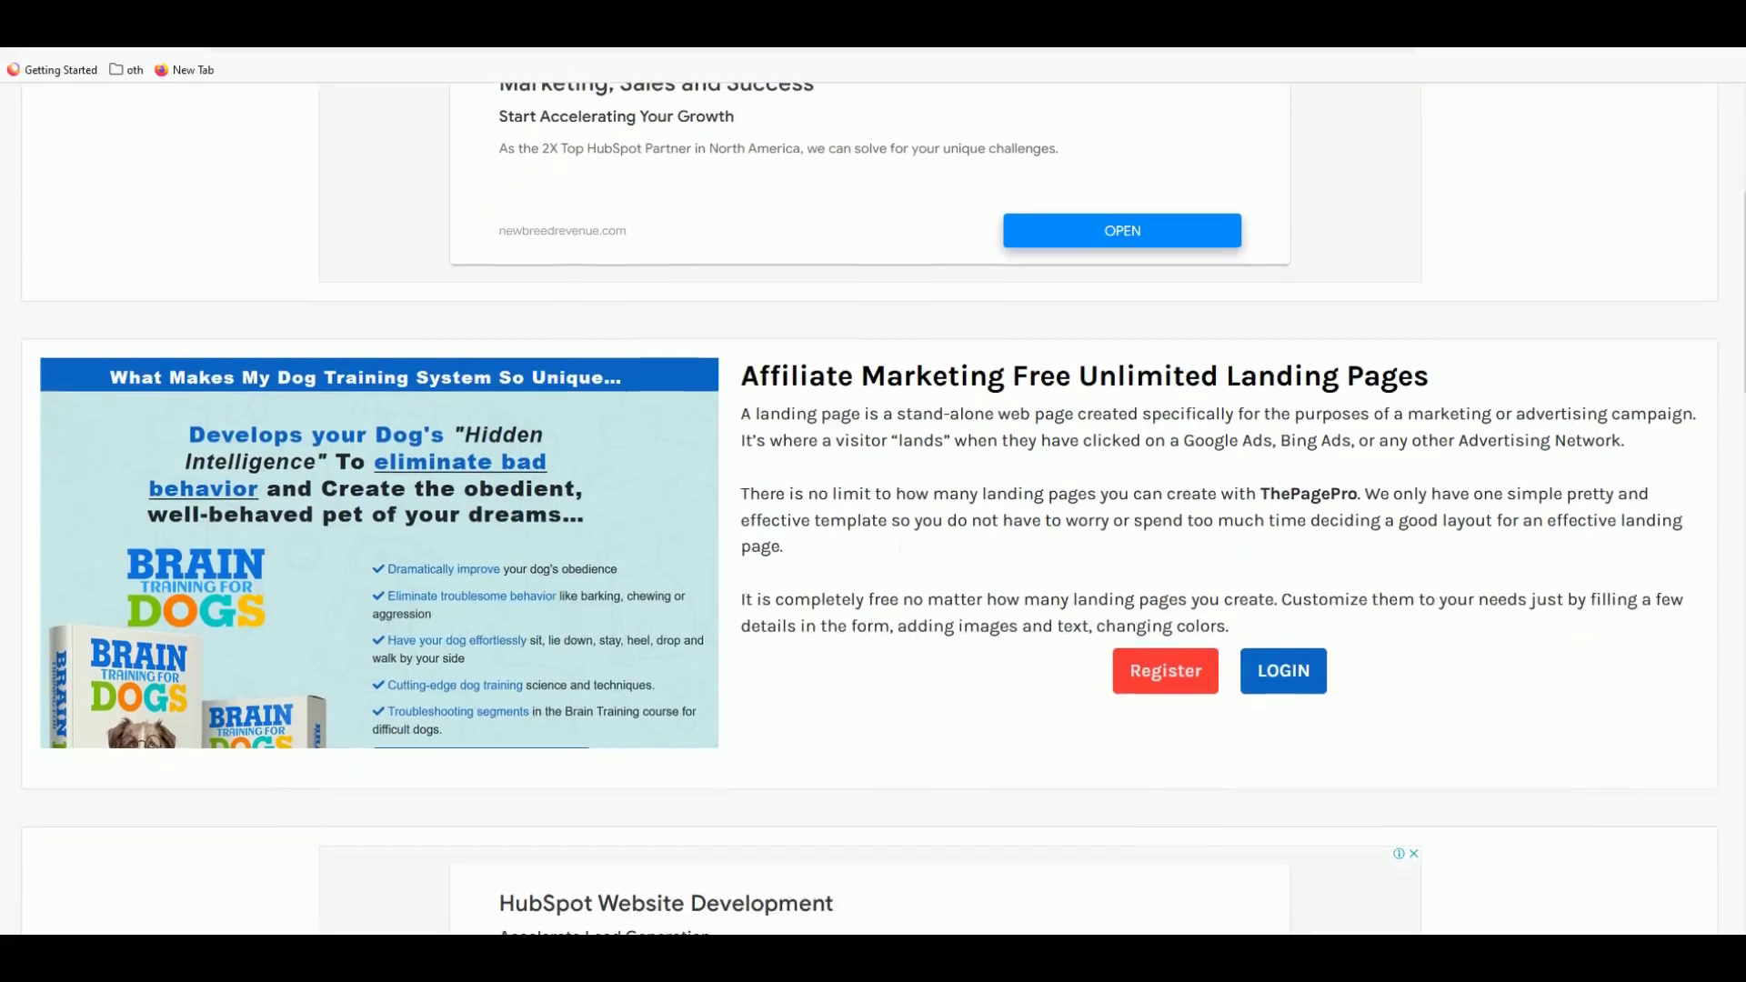
pyautogui.scroll(1, 905, 506)
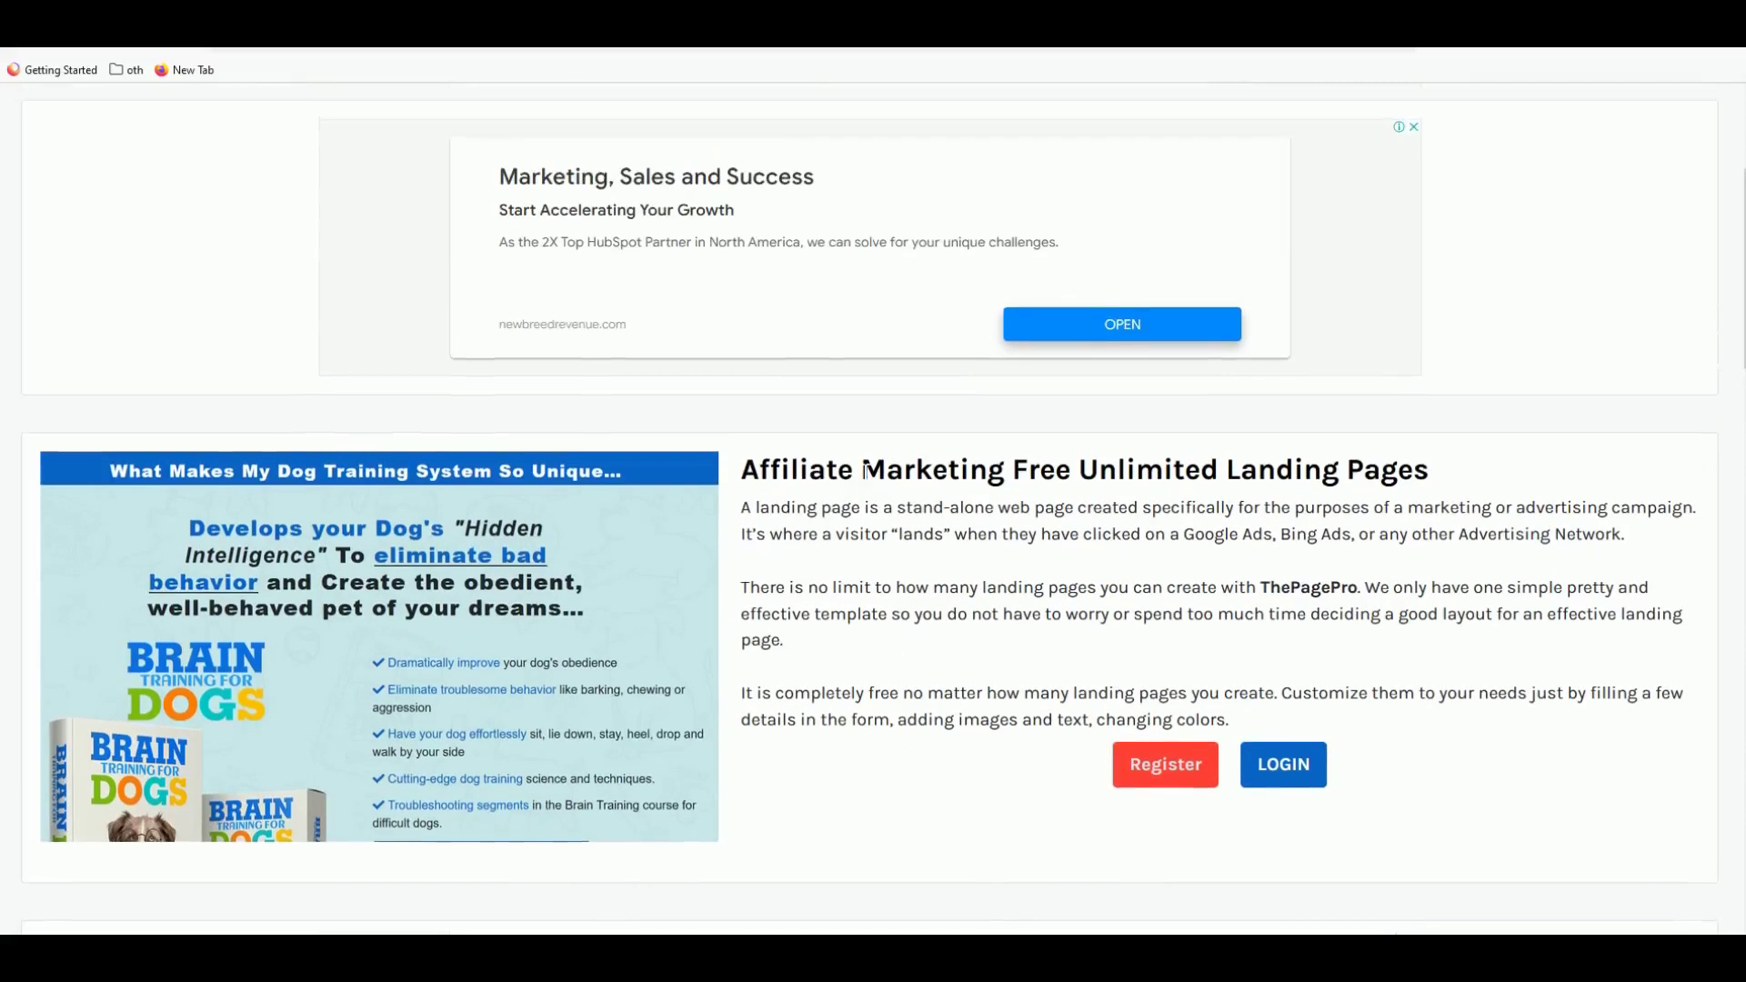
pyautogui.scroll(-5, 905, 509)
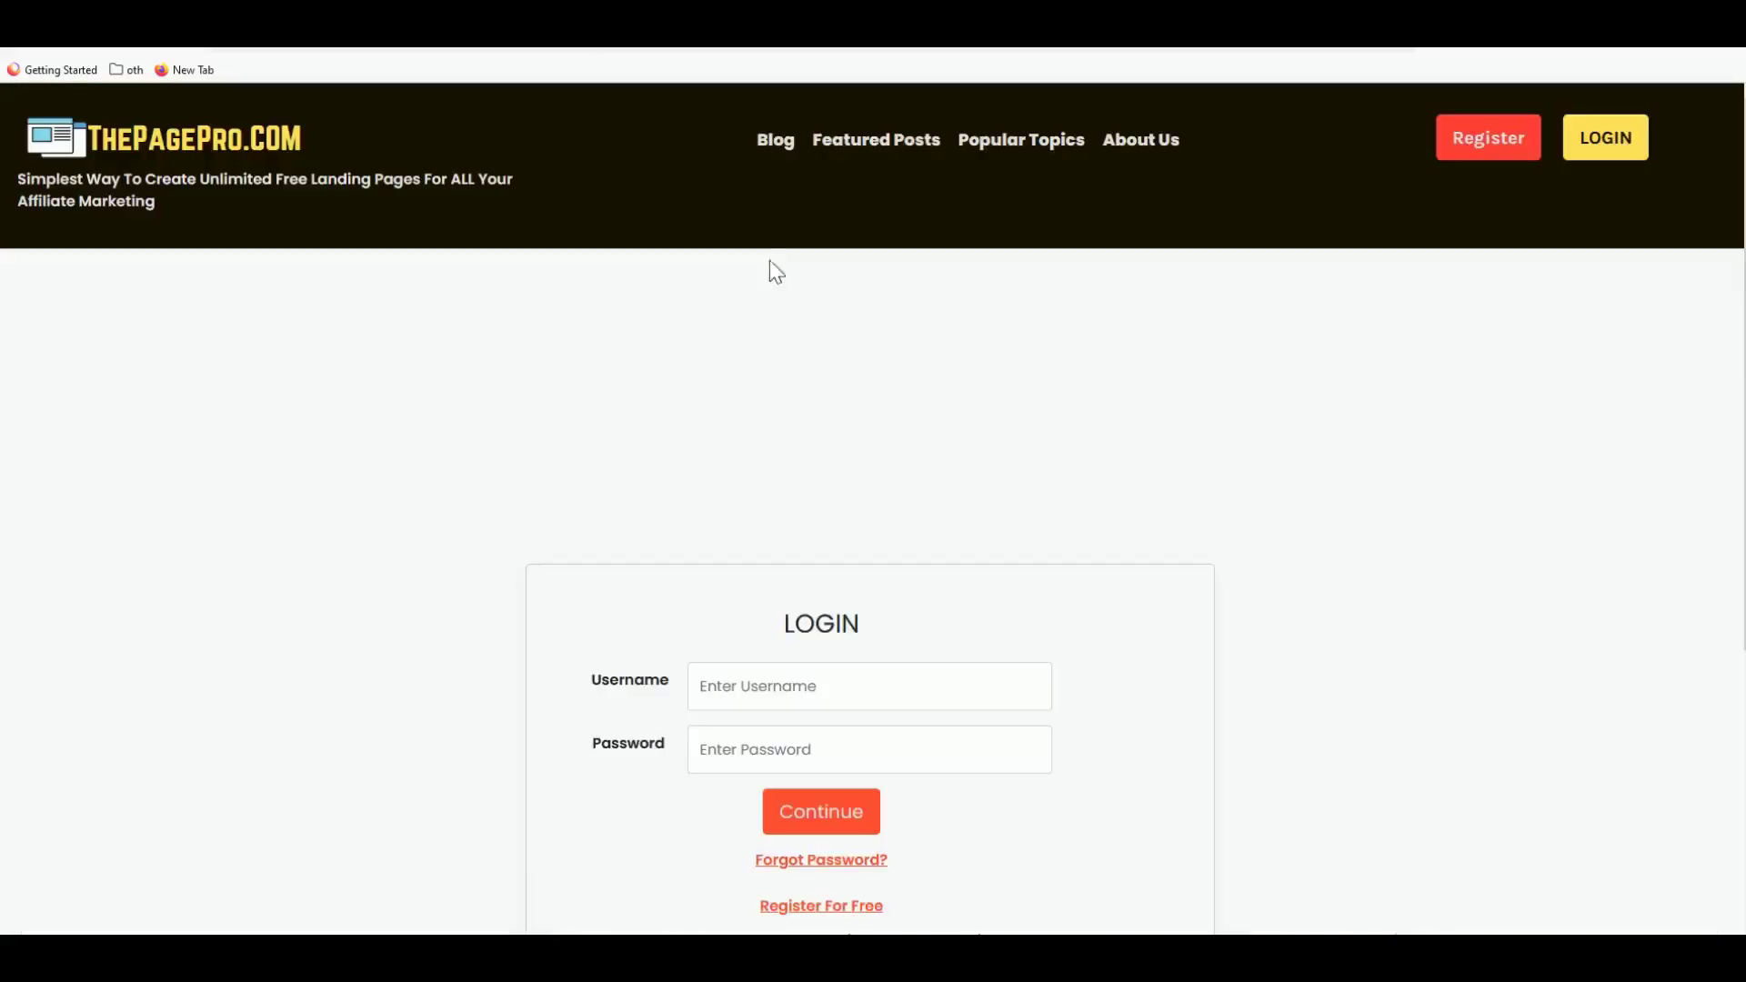
# - Log in to ThePagePro with the account username and password
pyautogui.click(797, 688)
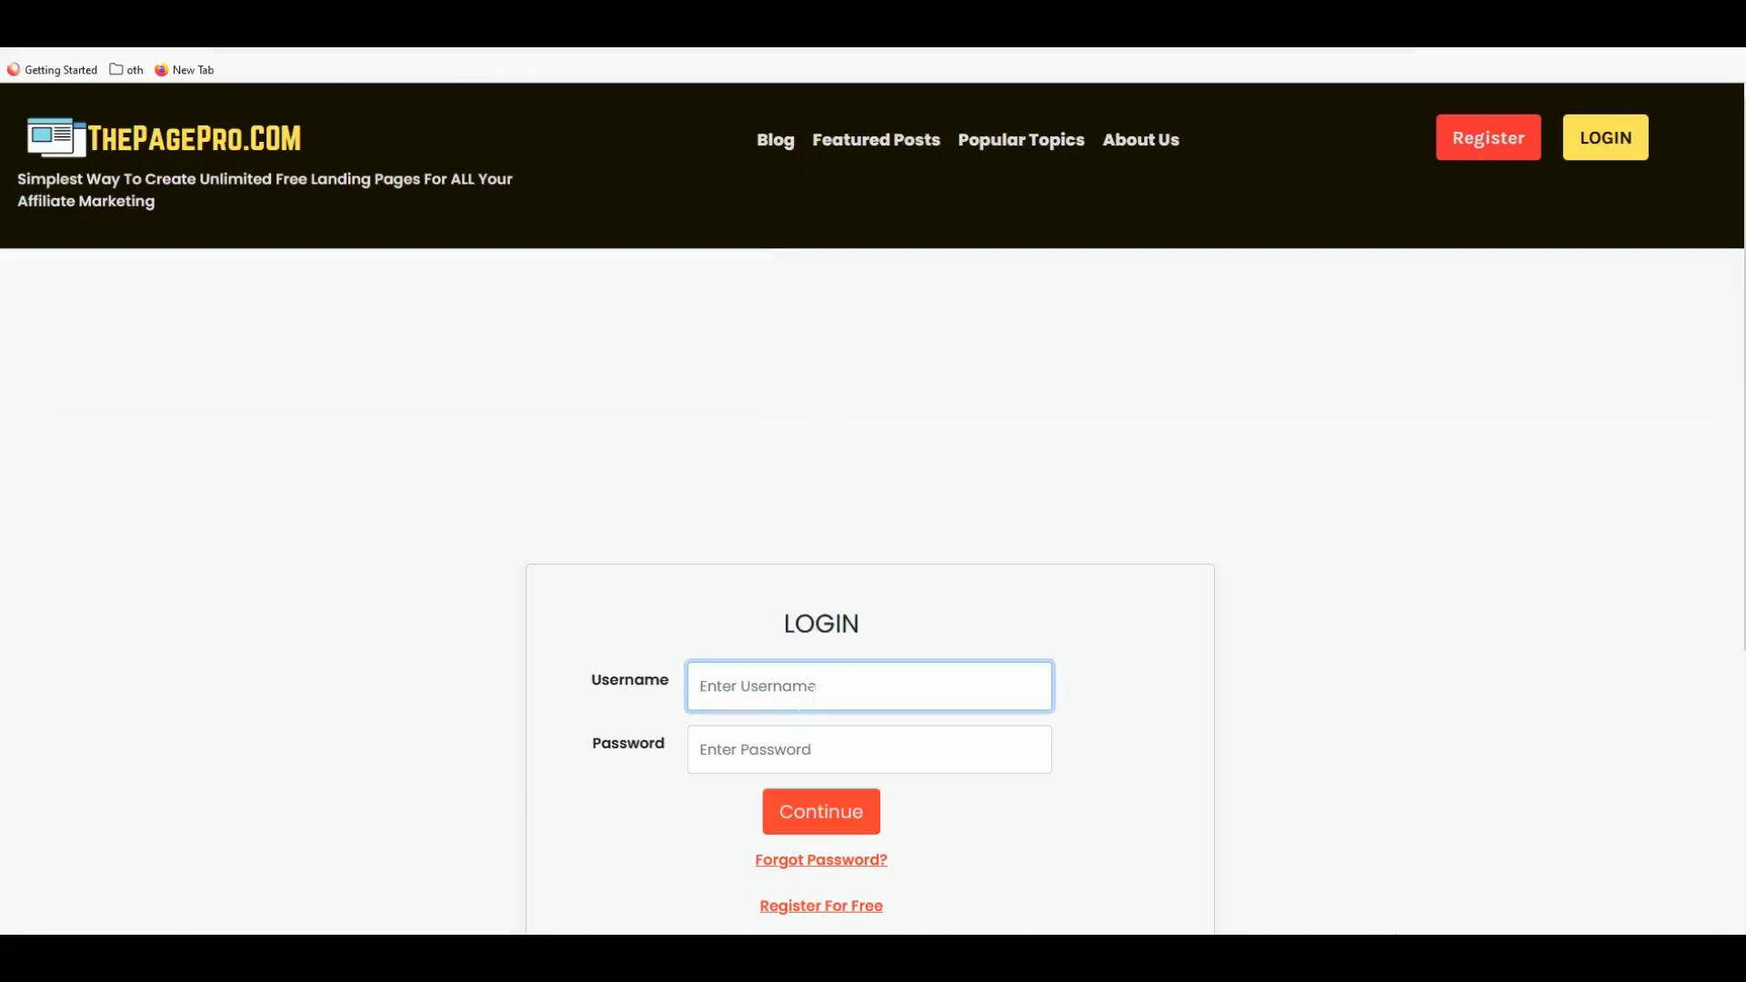
pyautogui.write('benbux')
pyautogui.press('Tab')
pyautogui.write('********')
pyautogui.press('Return')
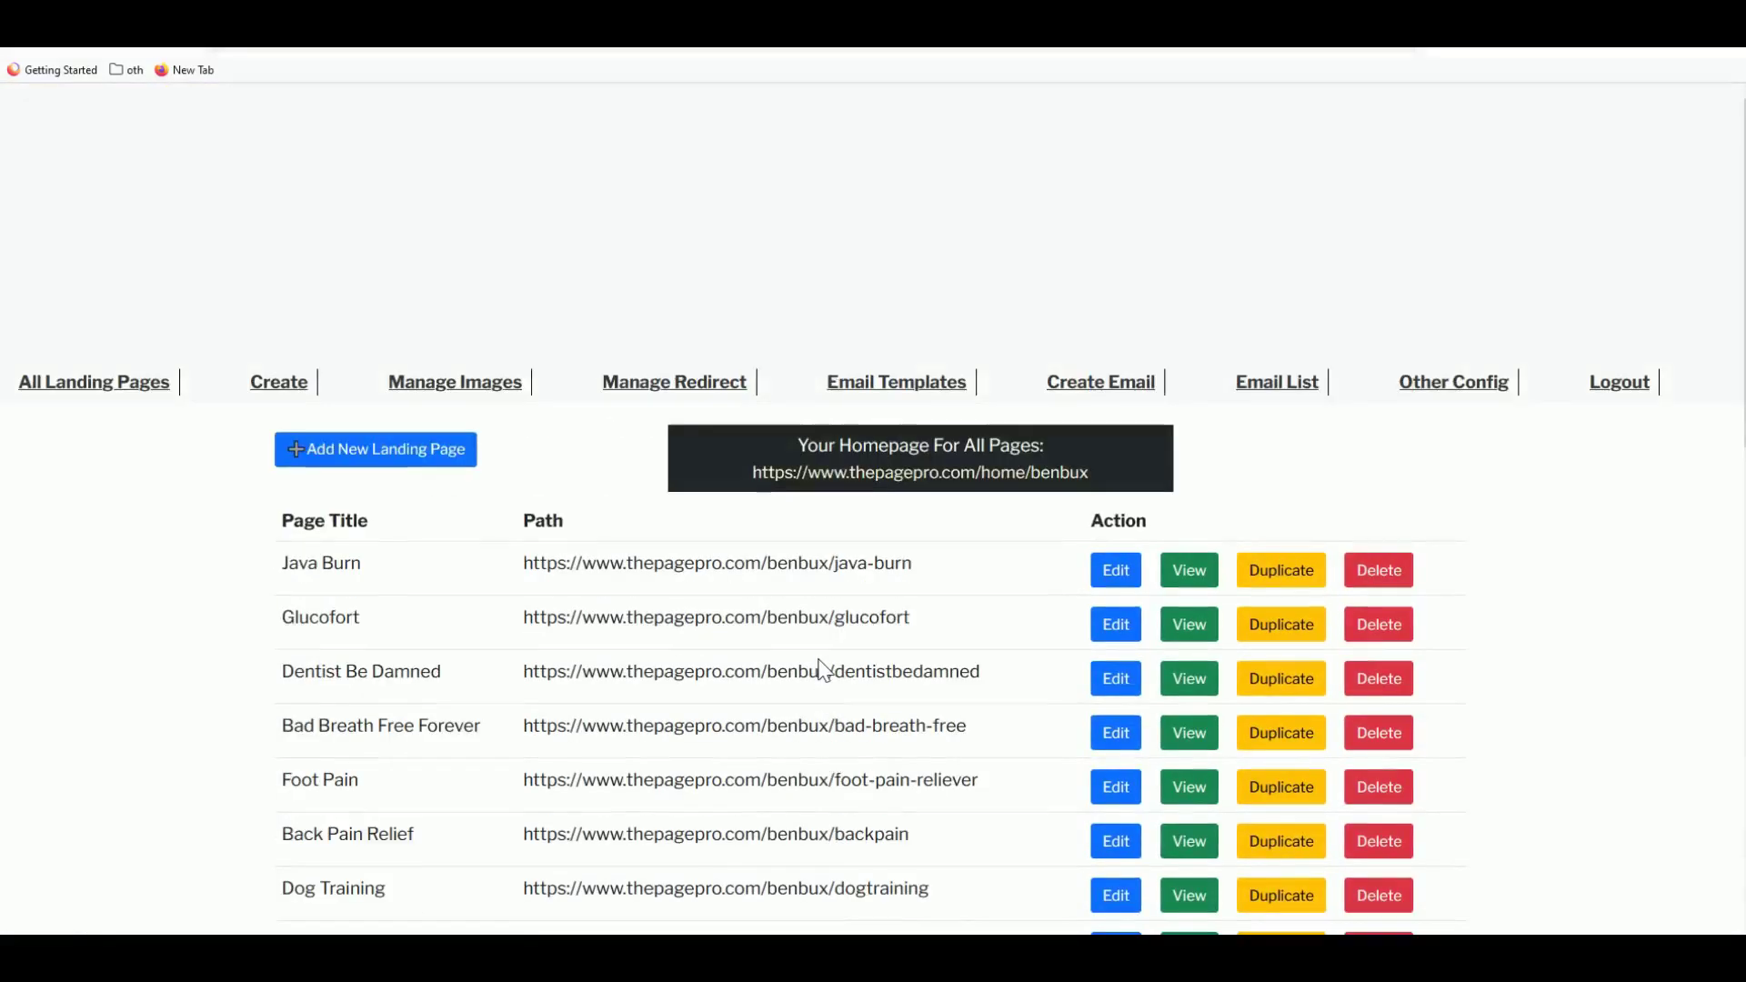
pyautogui.scroll(-2, 821, 671)
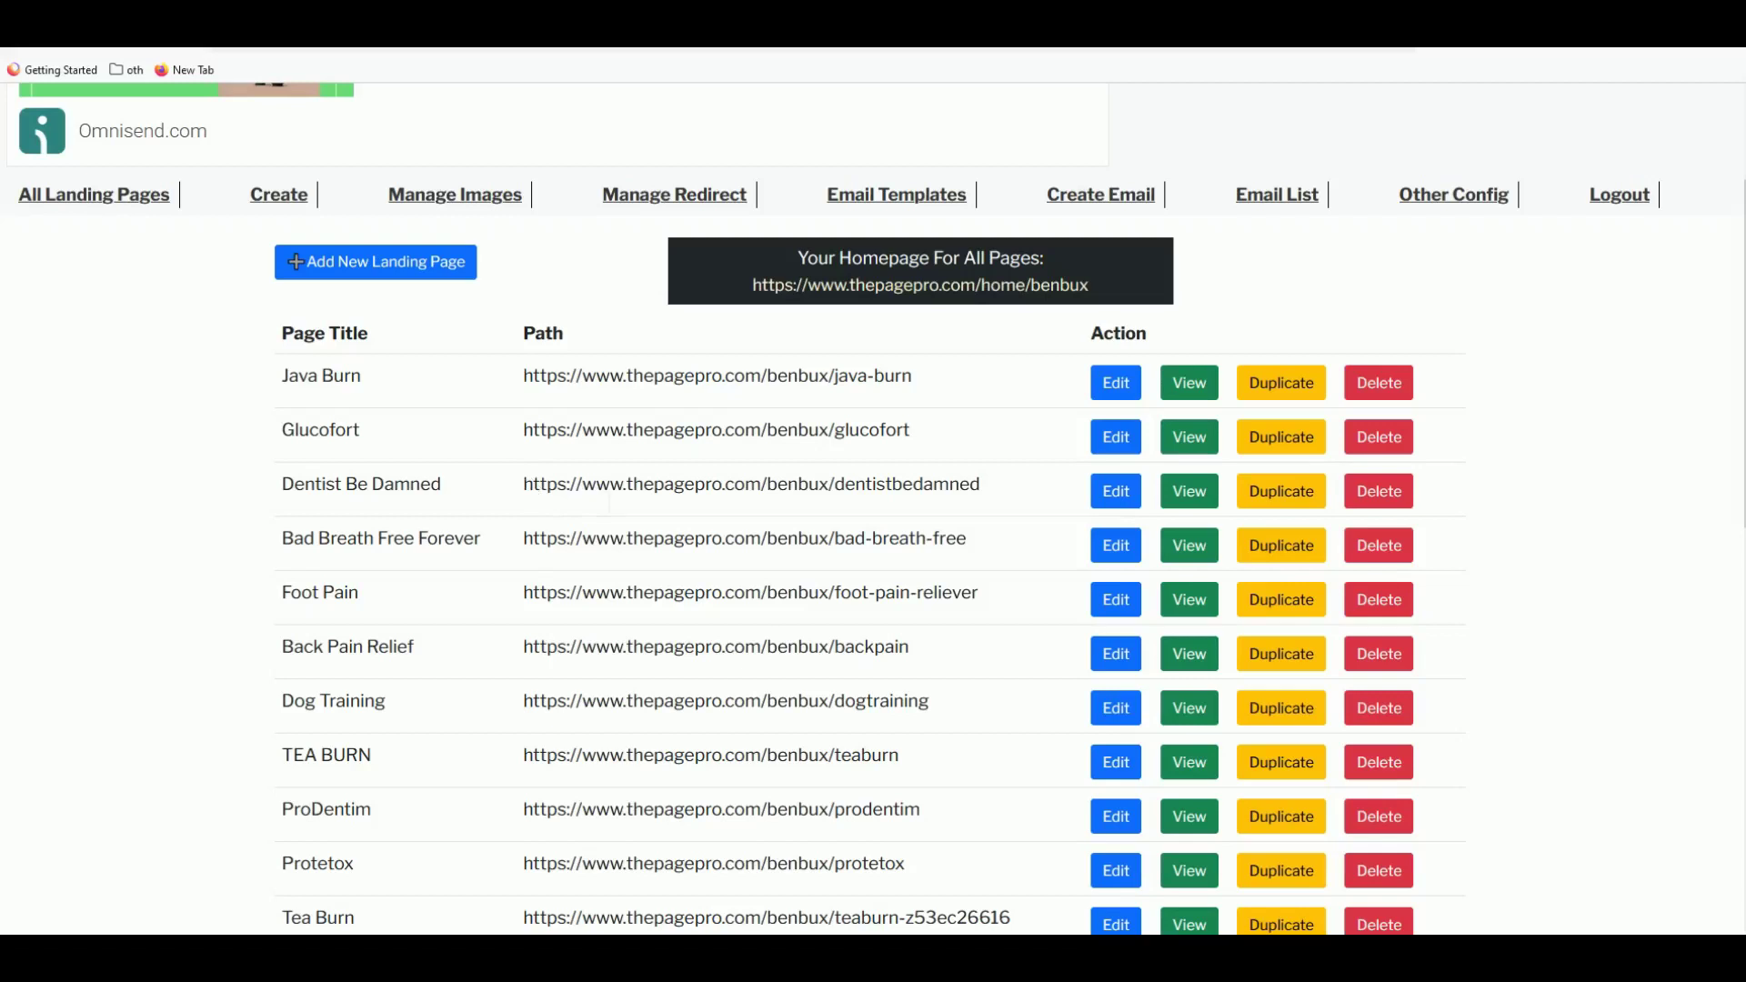
pyautogui.moveTo(524, 376); pyautogui.dragTo(934, 375)
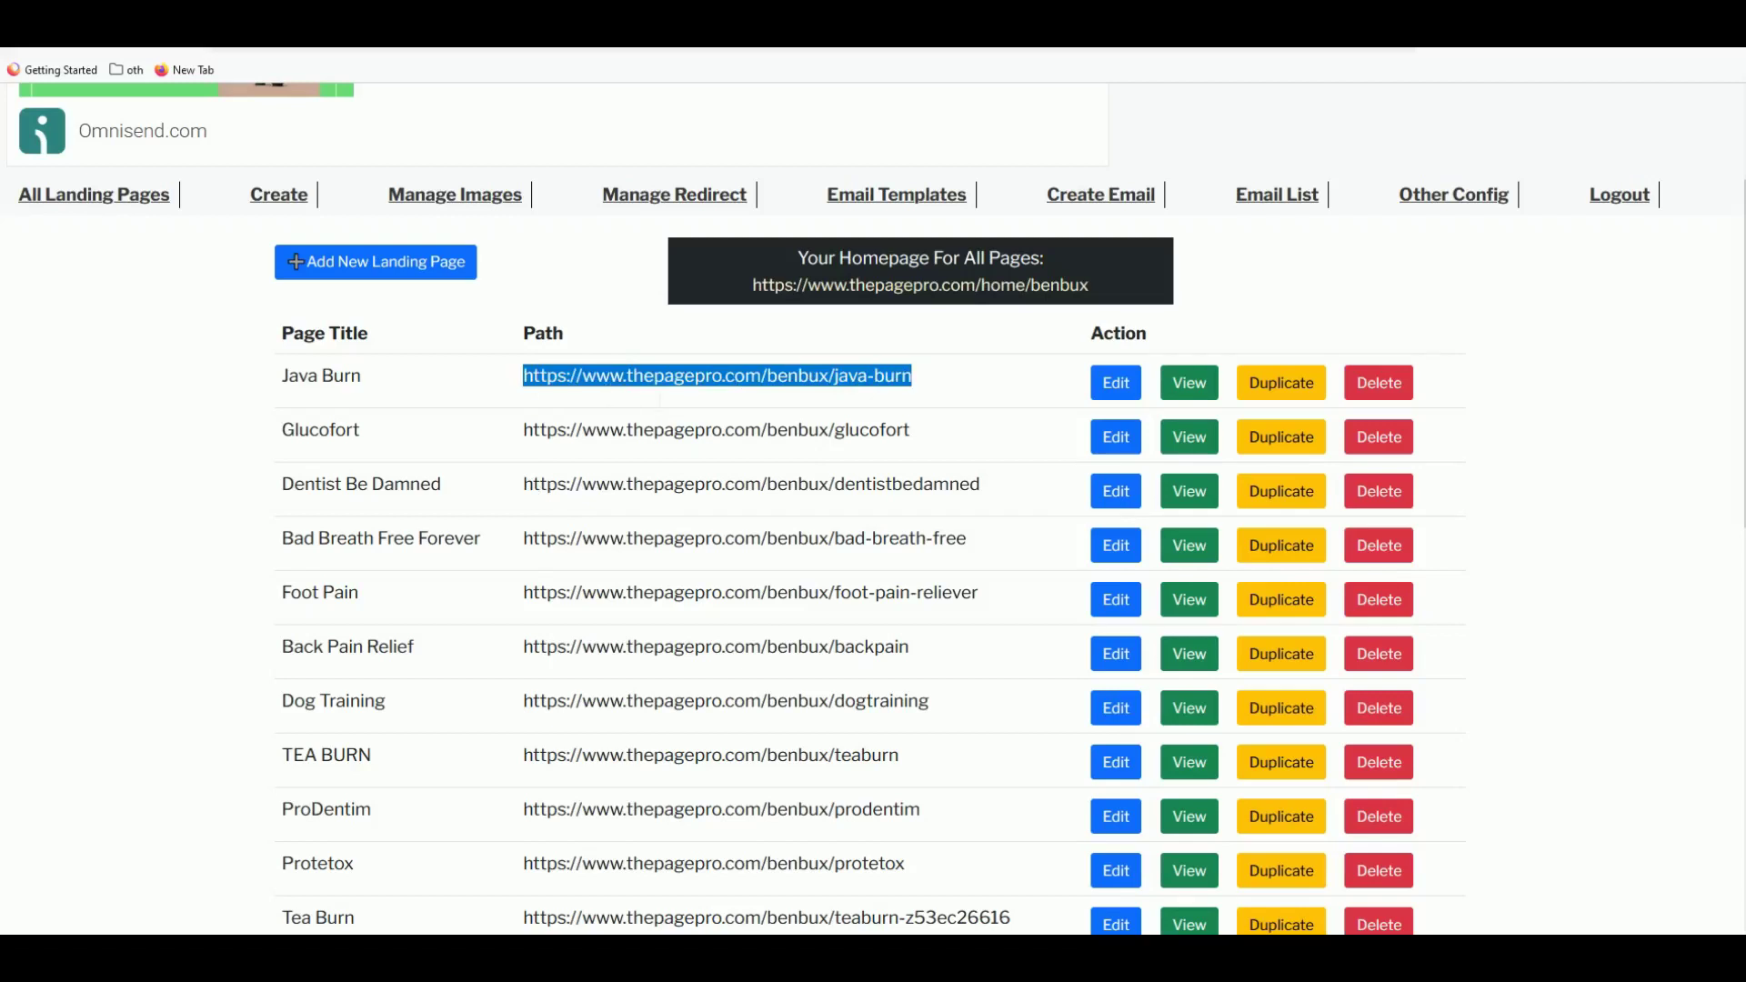
pyautogui.doubleClick(702, 433)
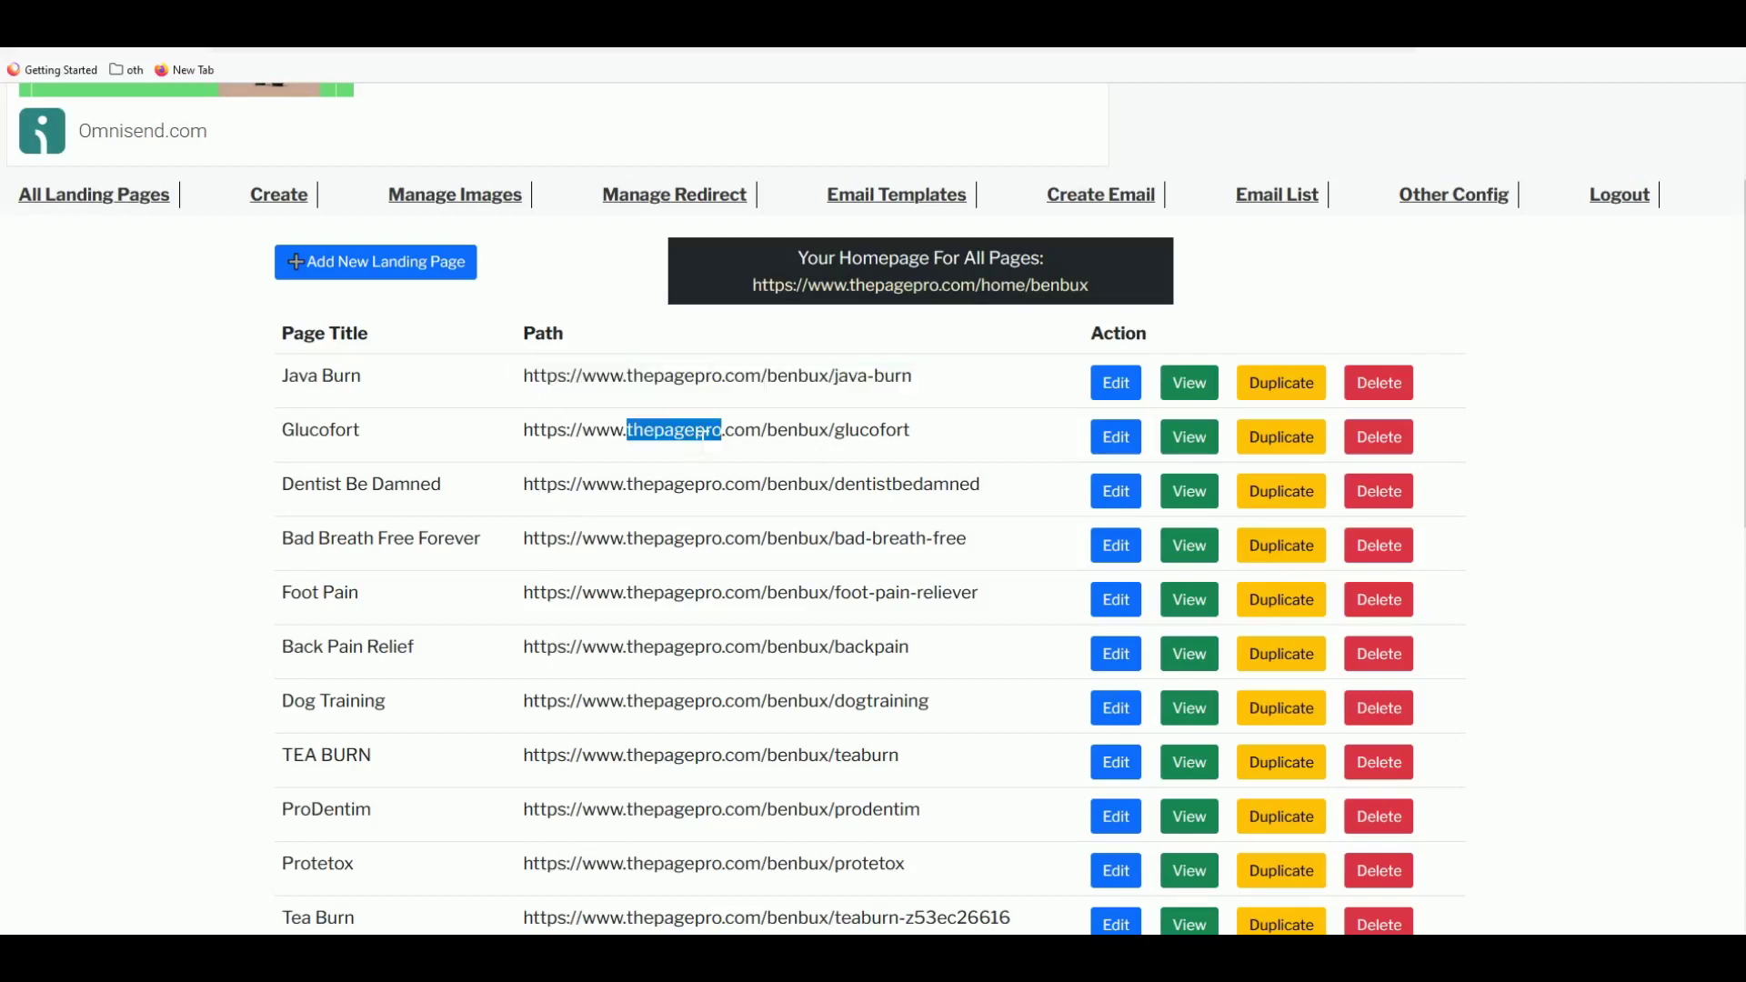
pyautogui.click(529, 445)
pyautogui.moveTo(524, 430); pyautogui.dragTo(914, 446)
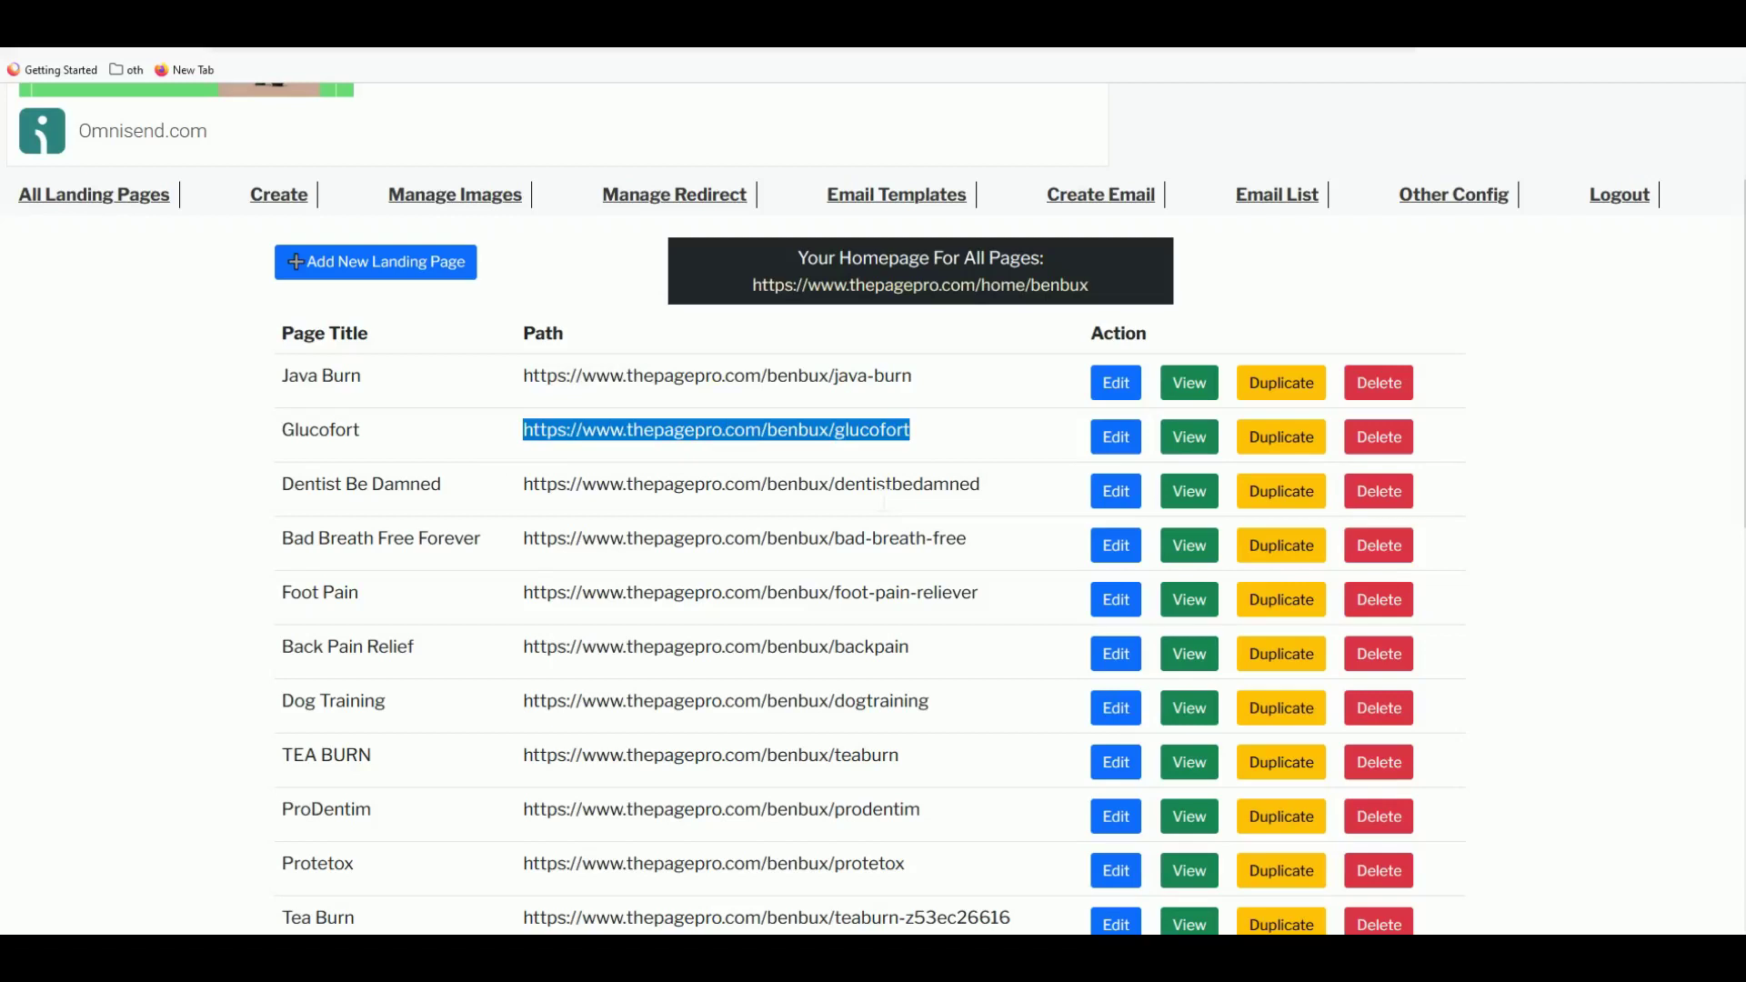
pyautogui.click(749, 623)
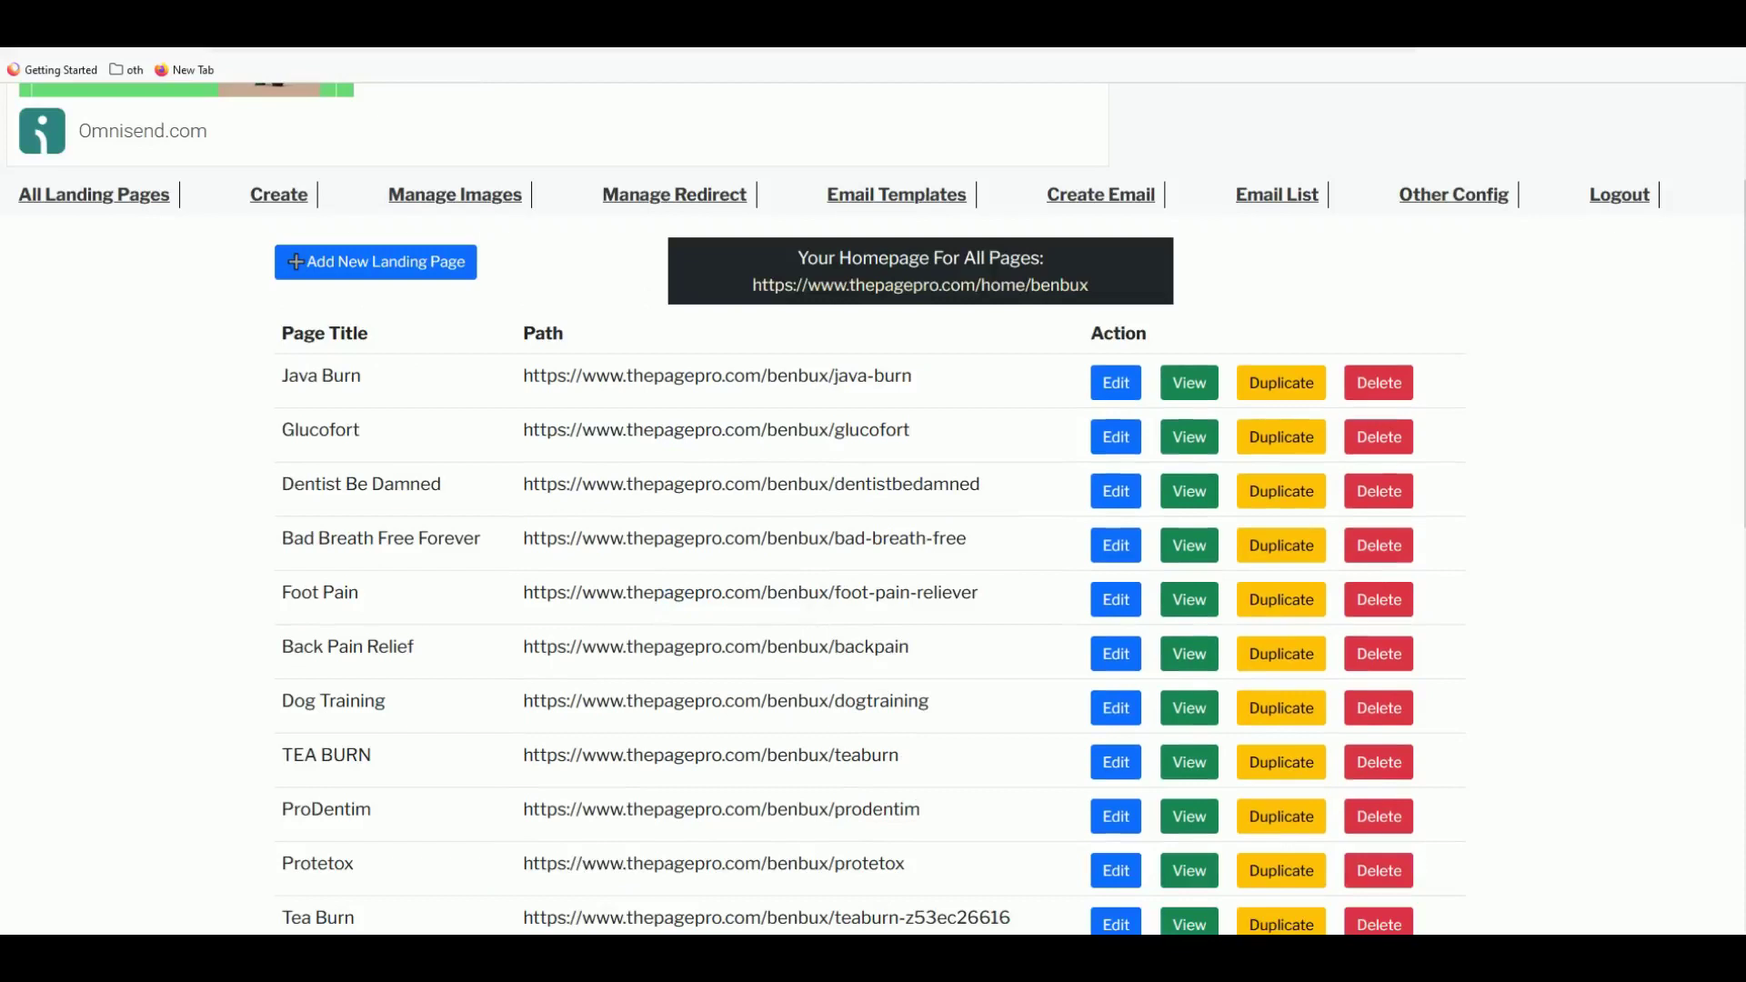
# - Preview the Java Burn landing page, trying its call-to-action popup and continue link
pyautogui.click(1189, 389)
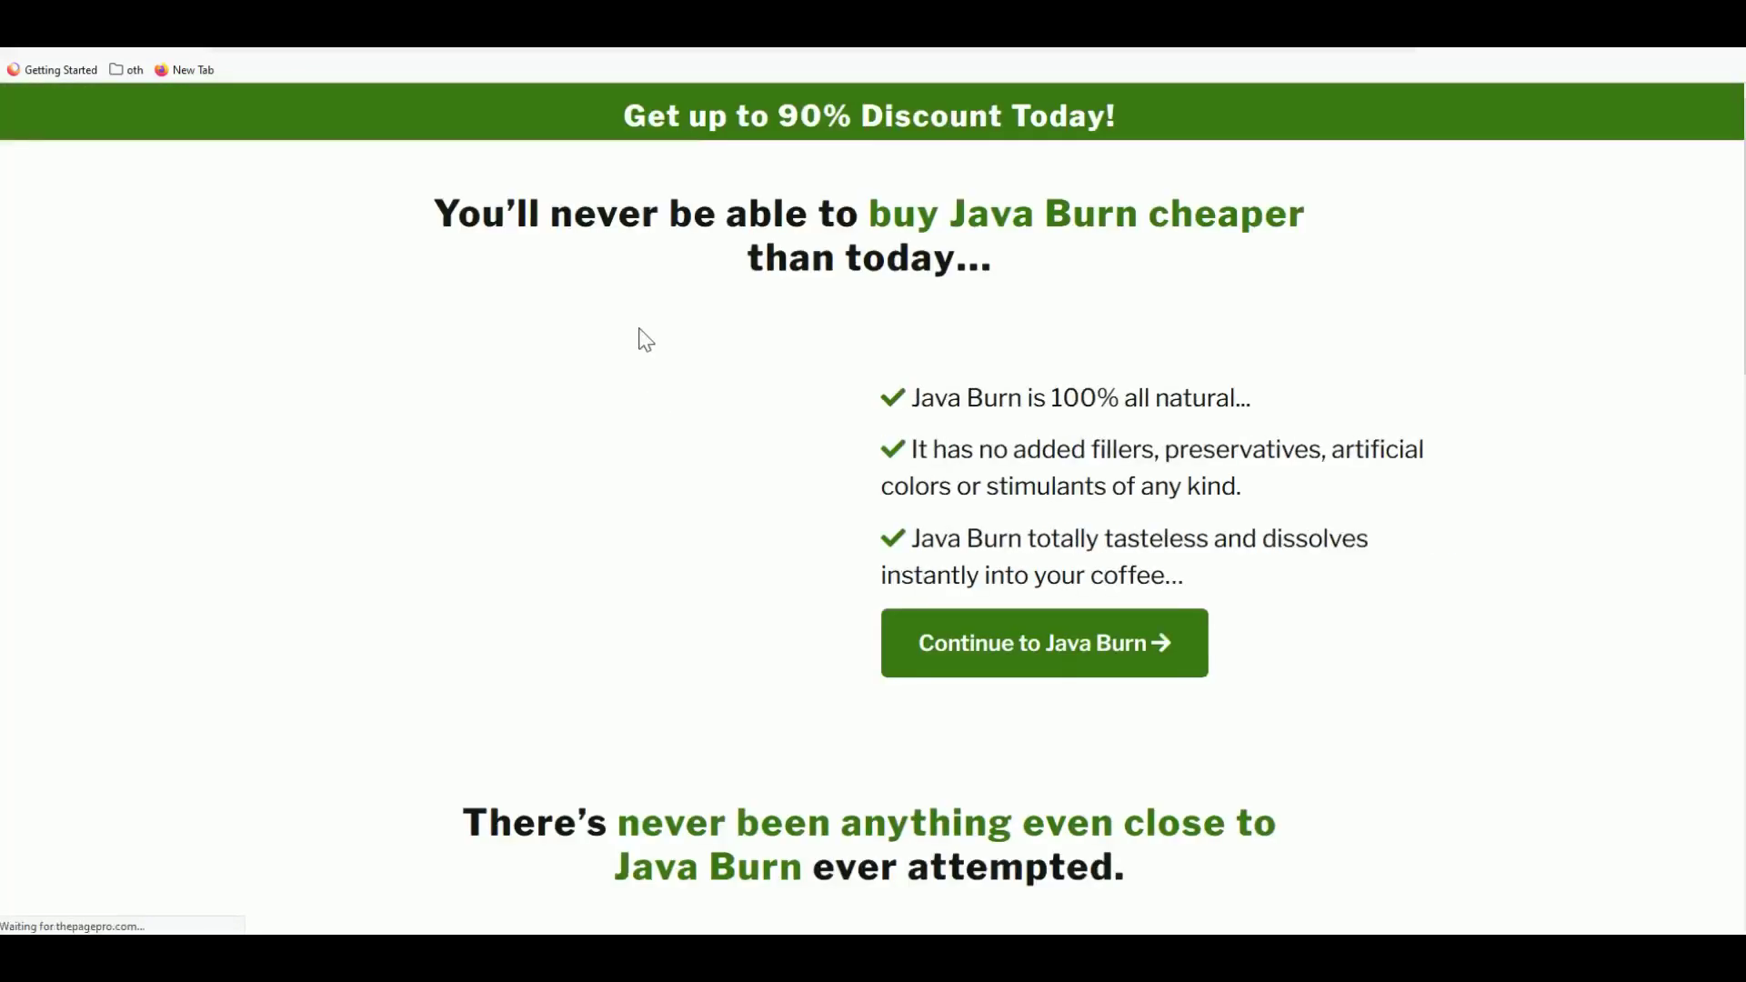
pyautogui.scroll(-2, 682, 406)
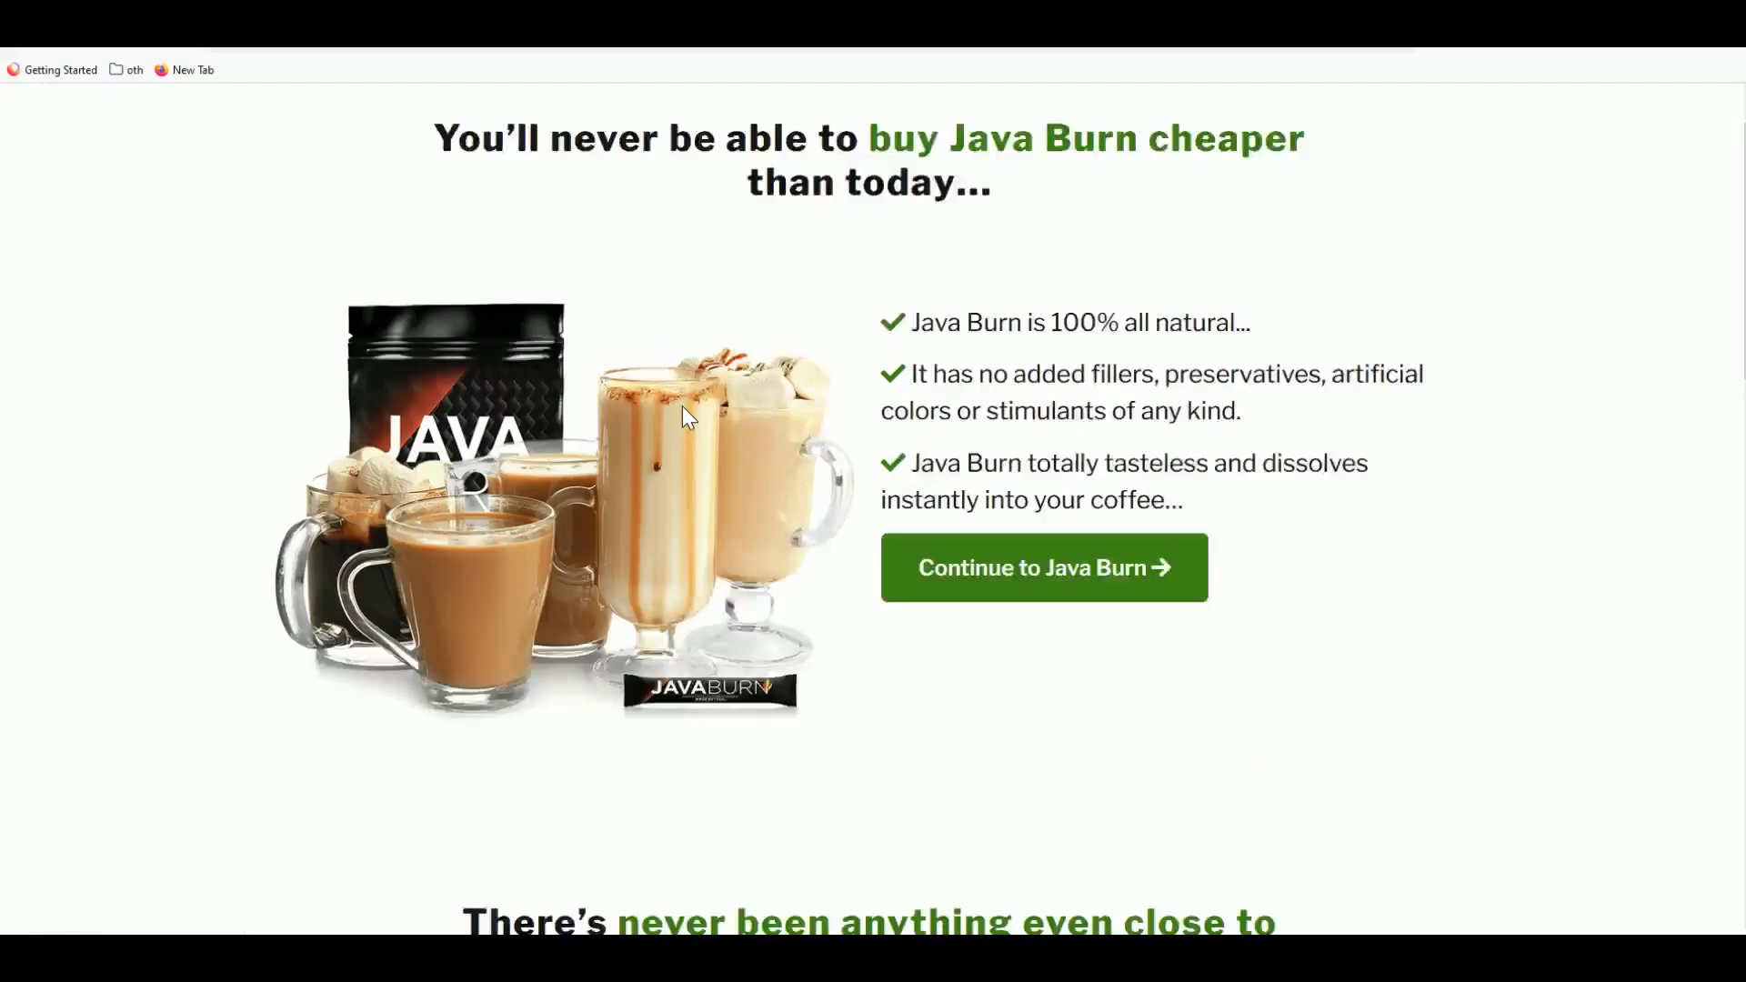
pyautogui.scroll(2, 693, 407)
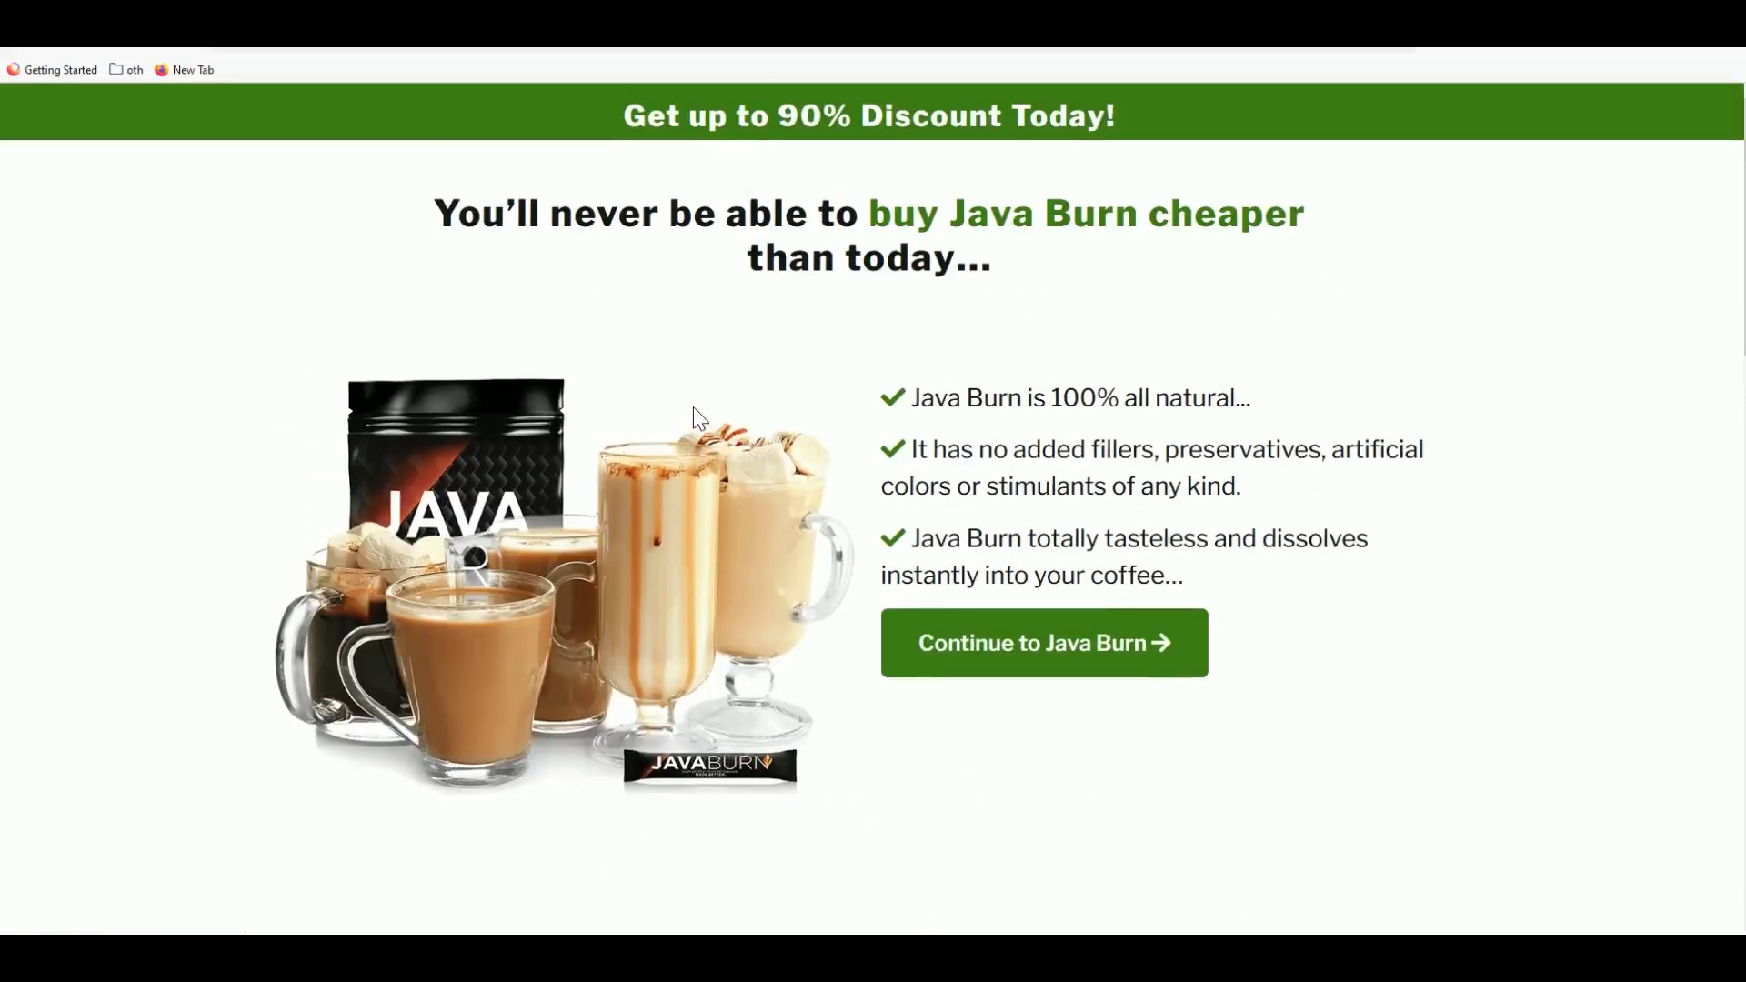
pyautogui.scroll(-2, 682, 464)
pyautogui.scroll(-2, 686, 480)
pyautogui.scroll(3, 771, 292)
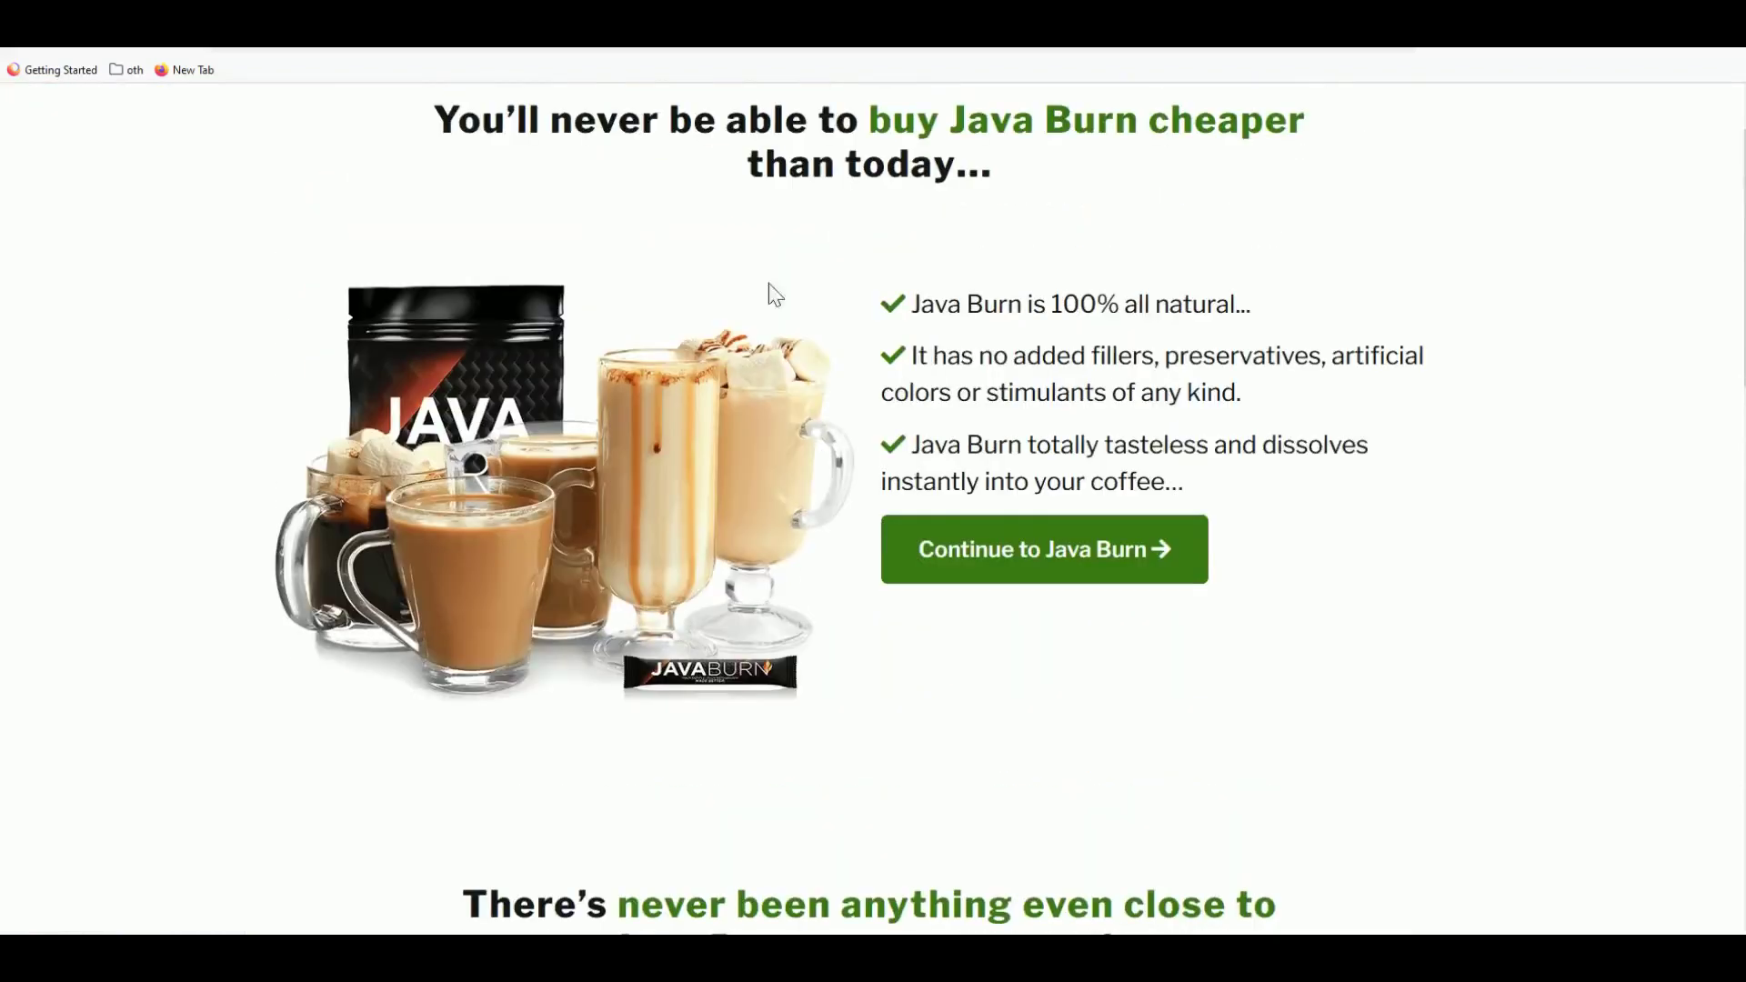
pyautogui.scroll(1, 845, 343)
pyautogui.moveTo(434, 214); pyautogui.dragTo(993, 265)
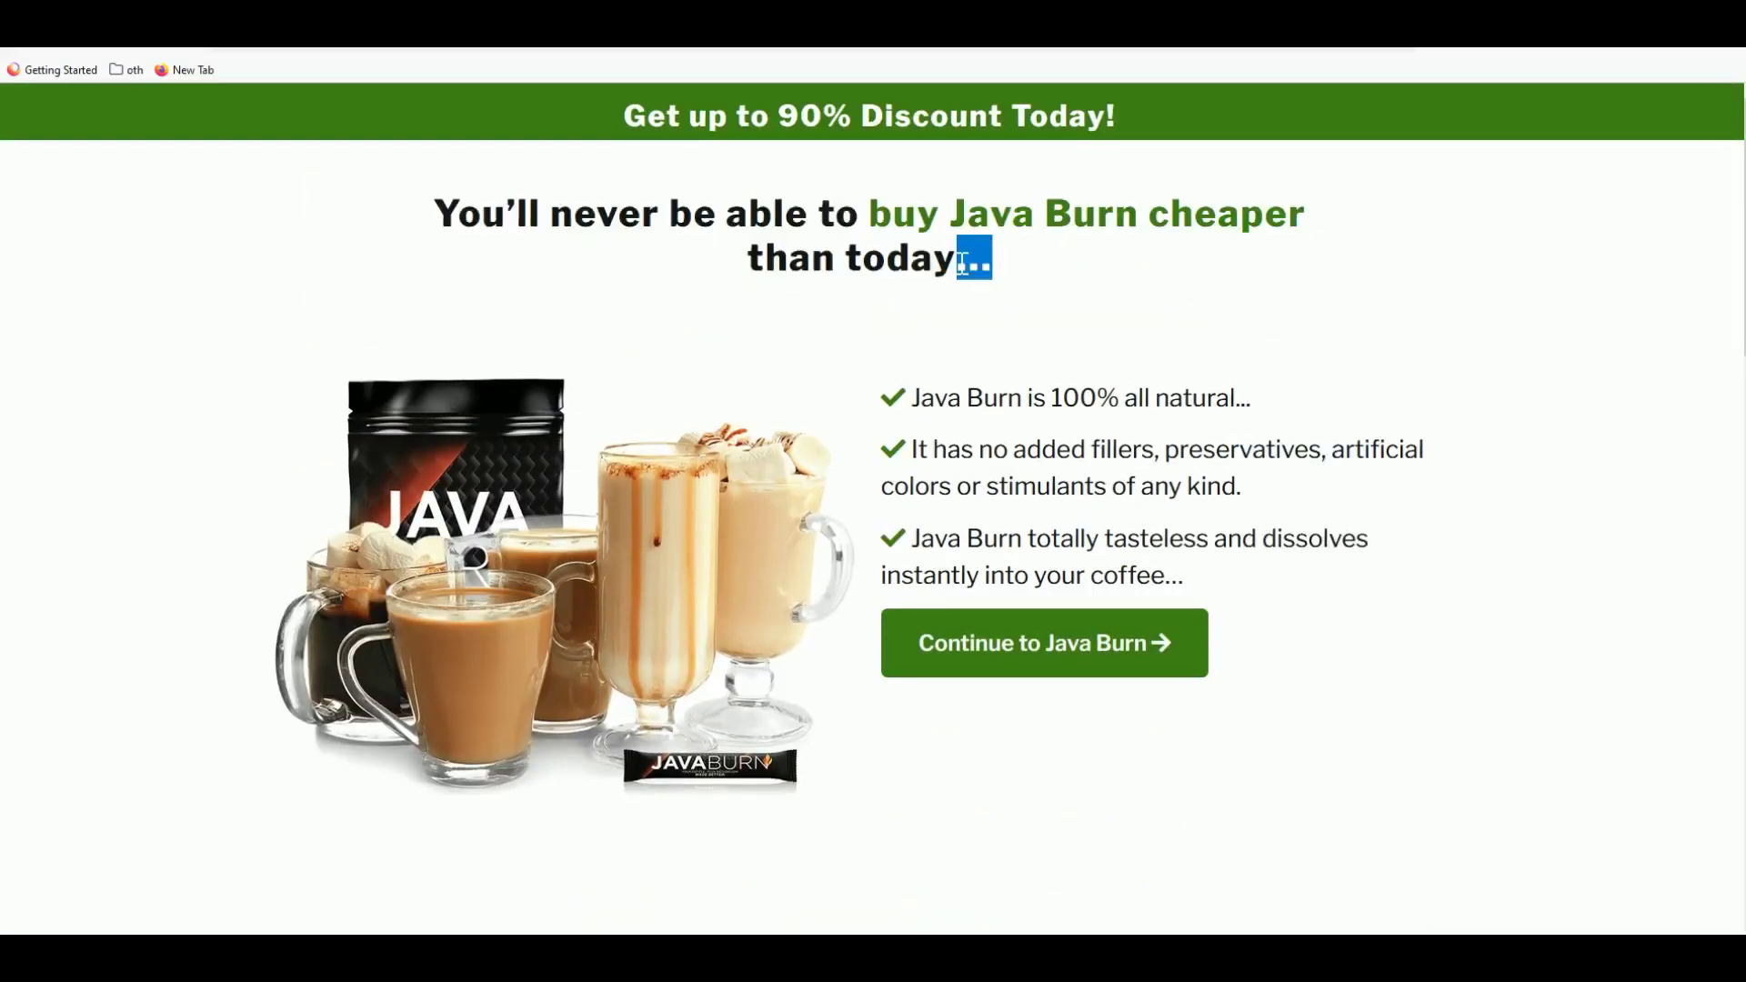
pyautogui.scroll(-2, 993, 273)
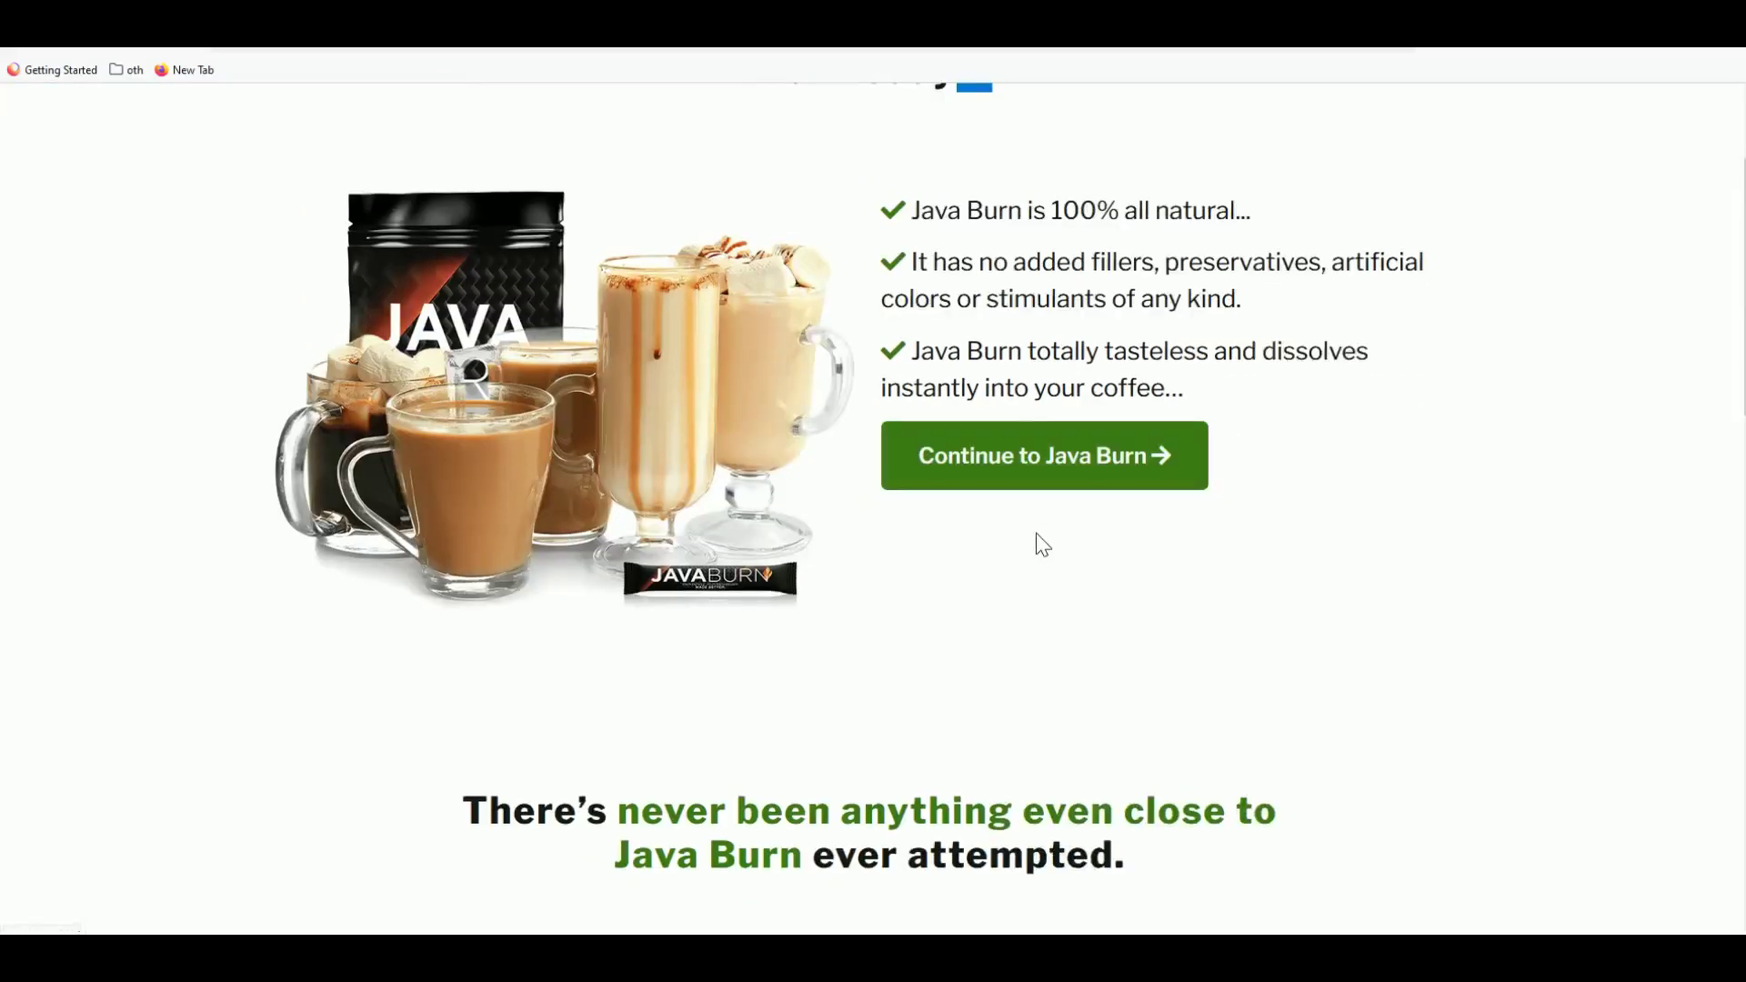
pyautogui.click(1037, 478)
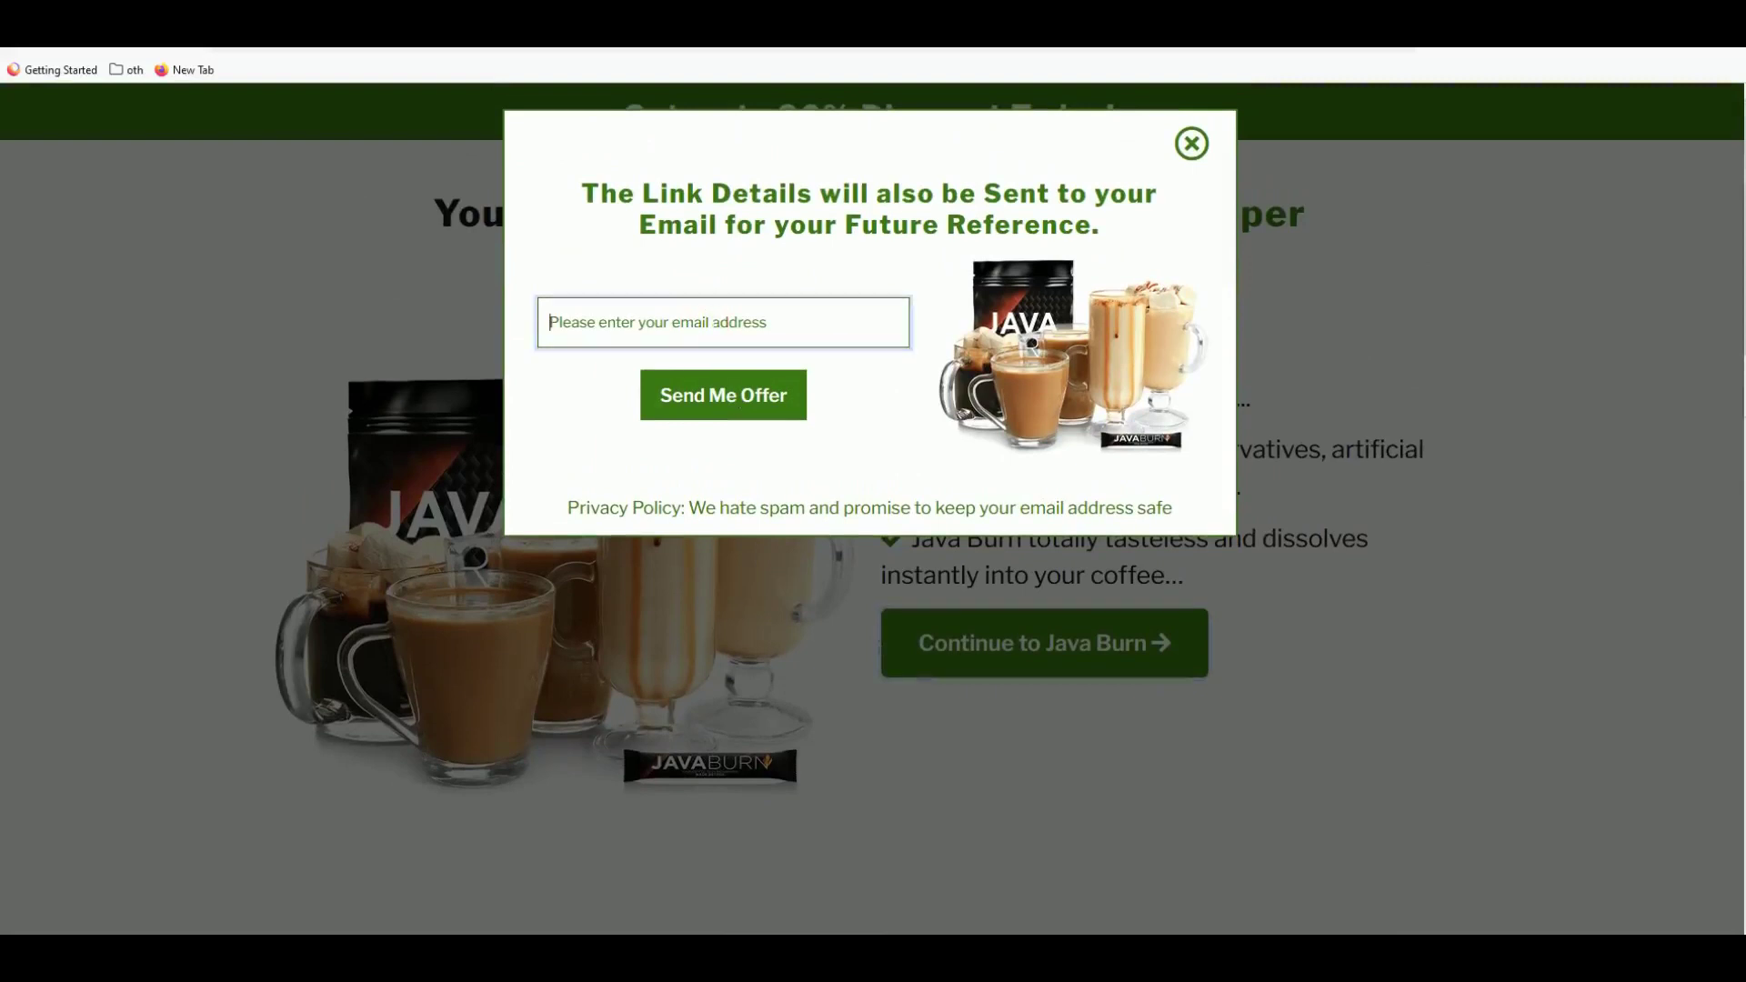
pyautogui.click(1192, 145)
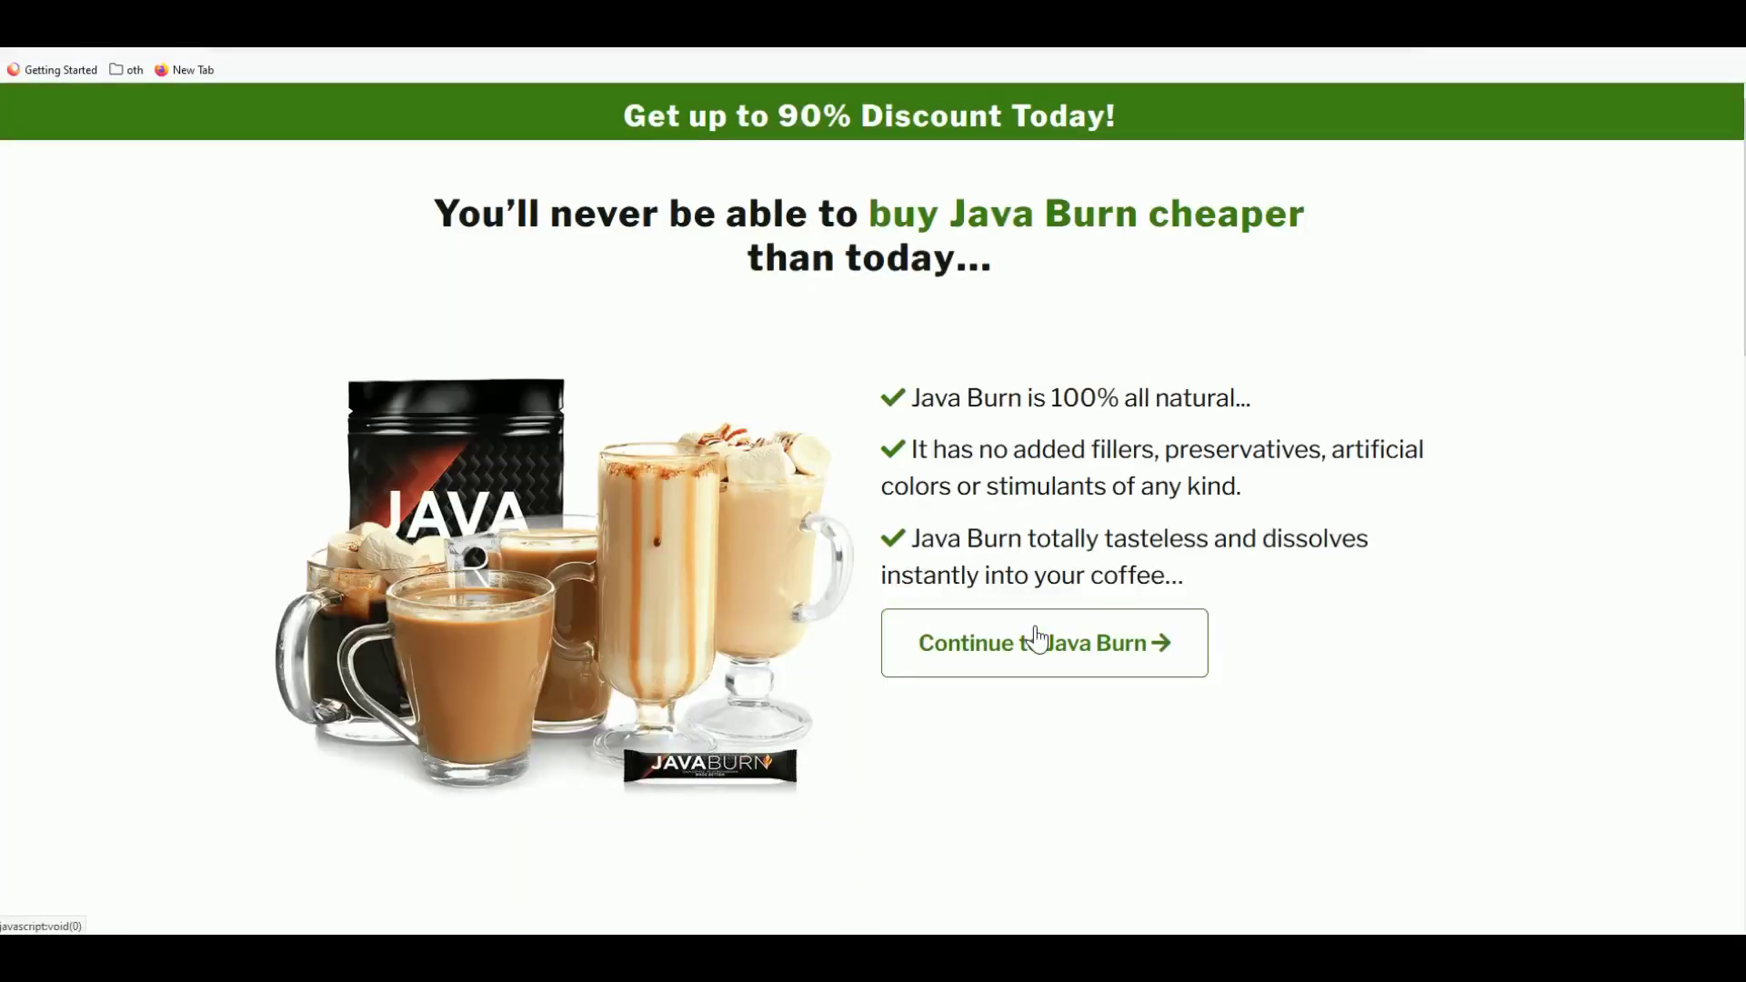
pyautogui.click(1037, 639)
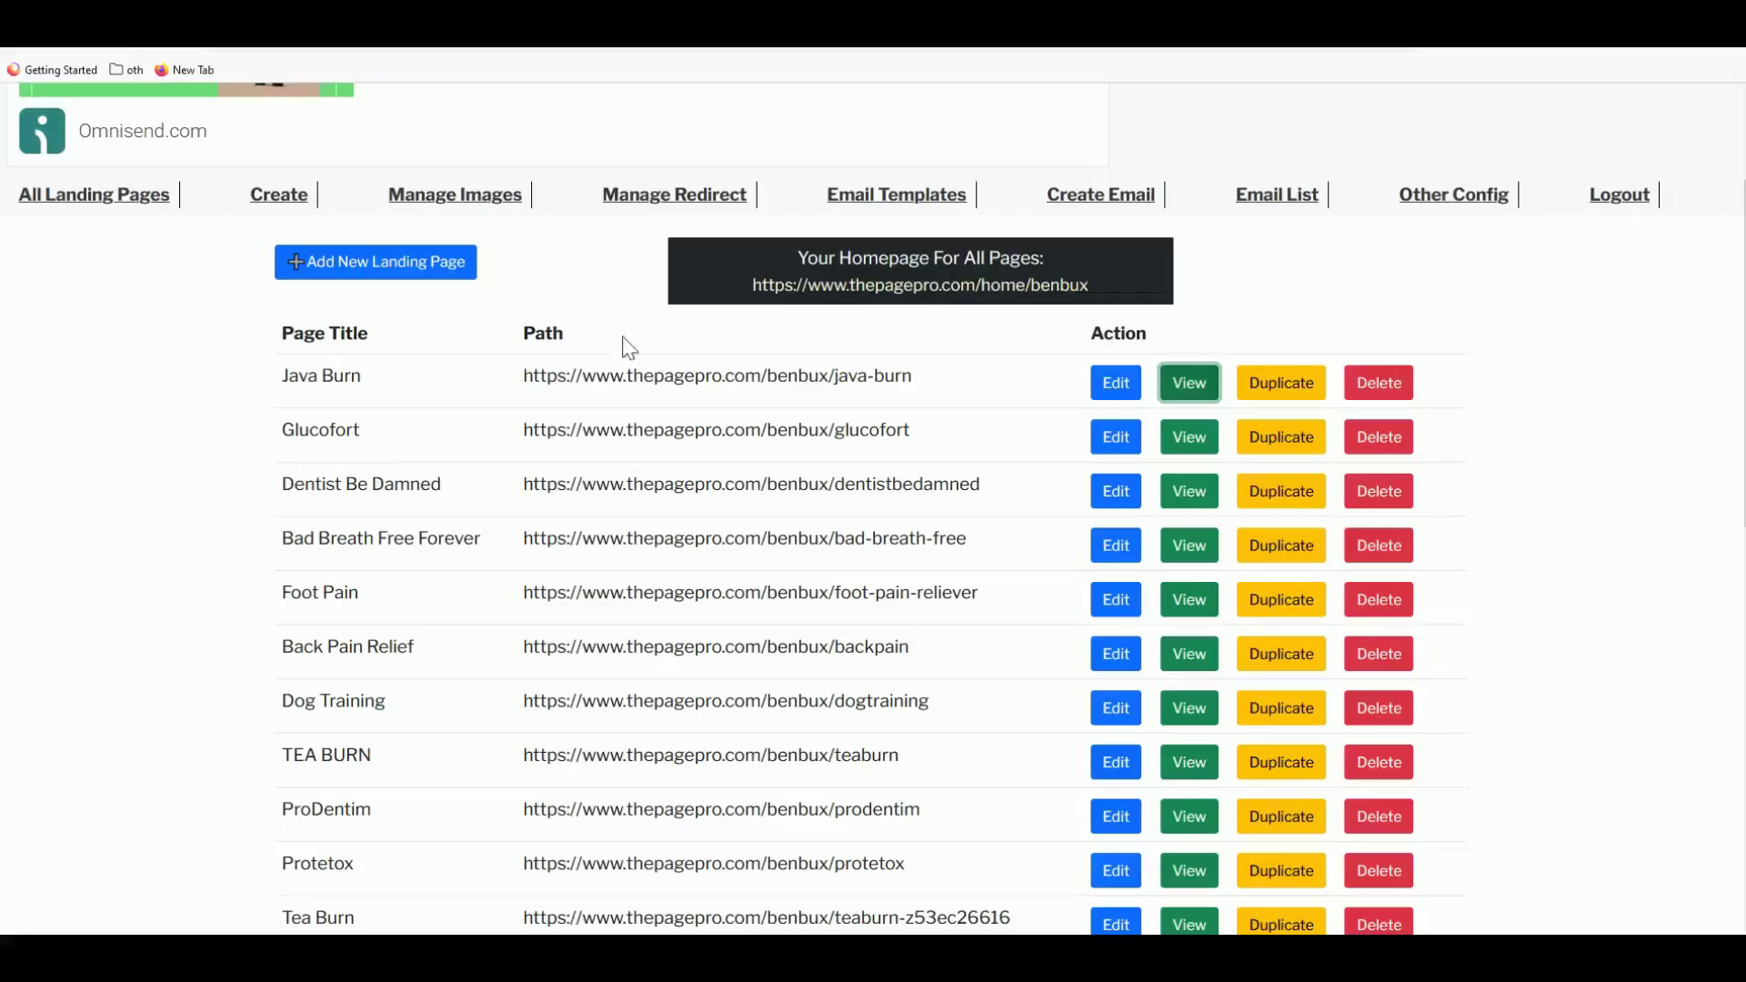
# - Preview the Glucofort landing page, then return to the landing pages list
pyautogui.doubleClick(673, 429)
pyautogui.tripleClick(648, 452)
pyautogui.scroll(-1, 792, 429)
pyautogui.click(1190, 340)
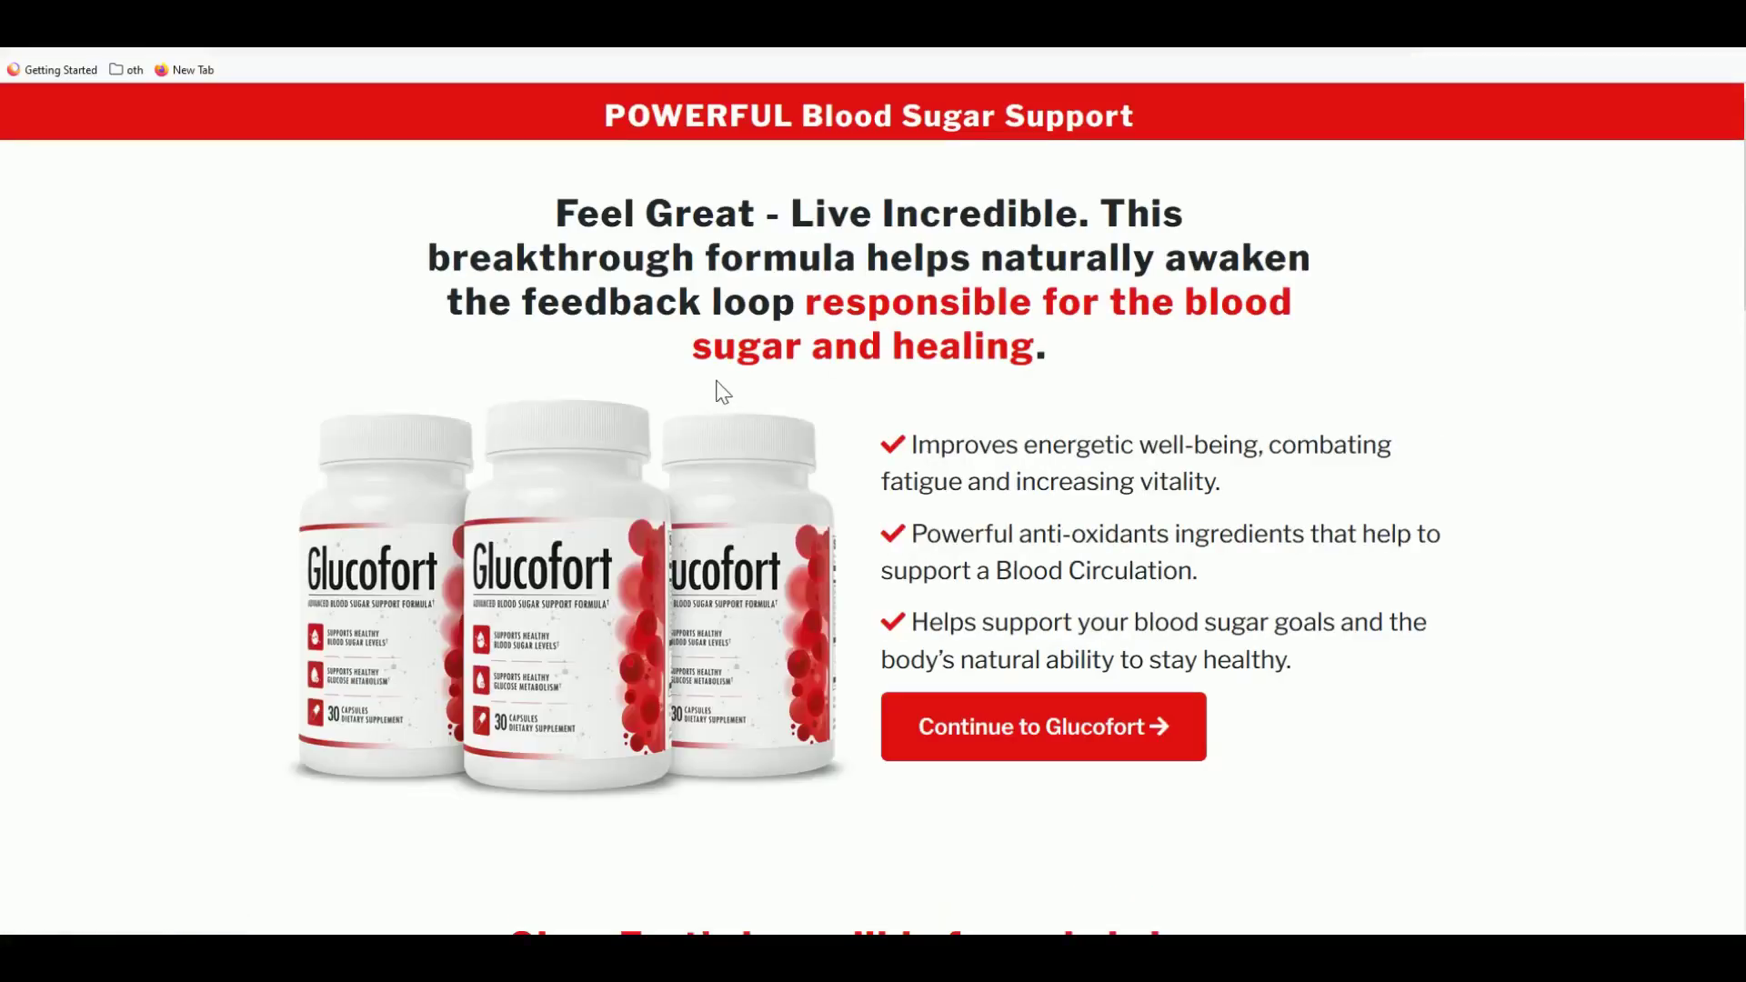
pyautogui.moveTo(553, 212); pyautogui.dragTo(950, 302)
pyautogui.click(1026, 396)
pyautogui.scroll(-2, 1036, 408)
pyautogui.scroll(-8, 1043, 411)
pyautogui.scroll(6, 928, 491)
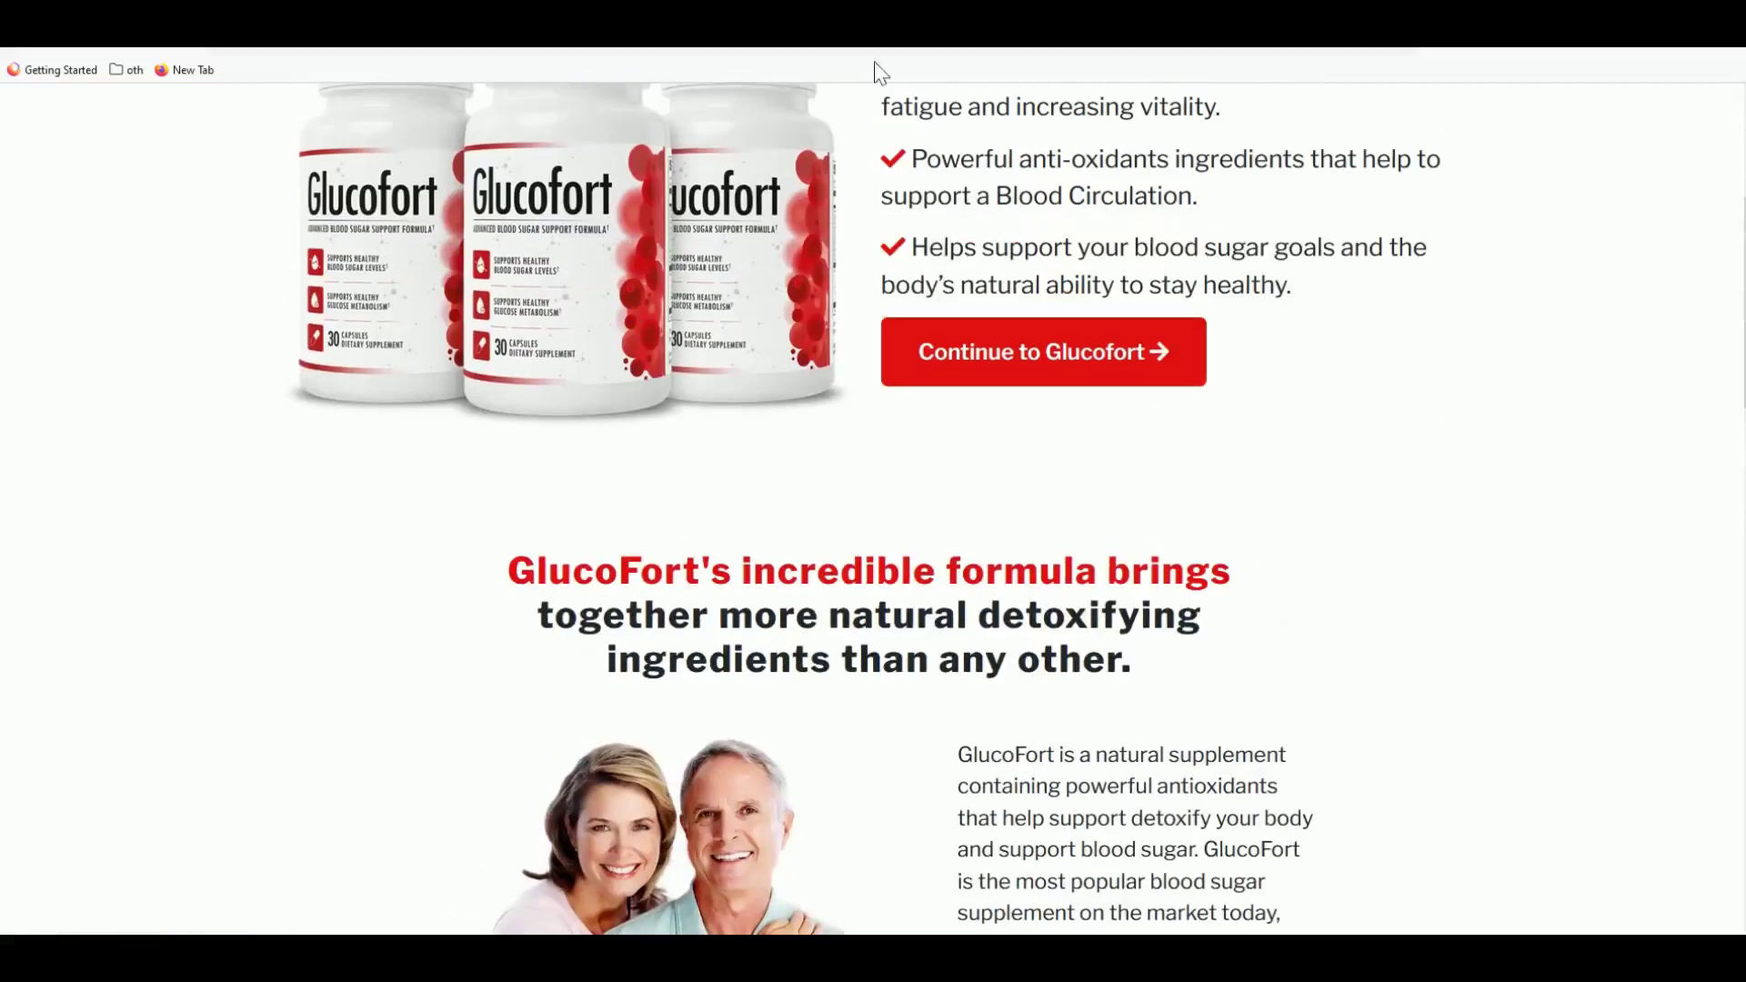
pyautogui.hotkey('ctrl', 'w')
# - Preview the Dentist Be Damned page, then go back and edit the Java Burn page
pyautogui.click(569, 374)
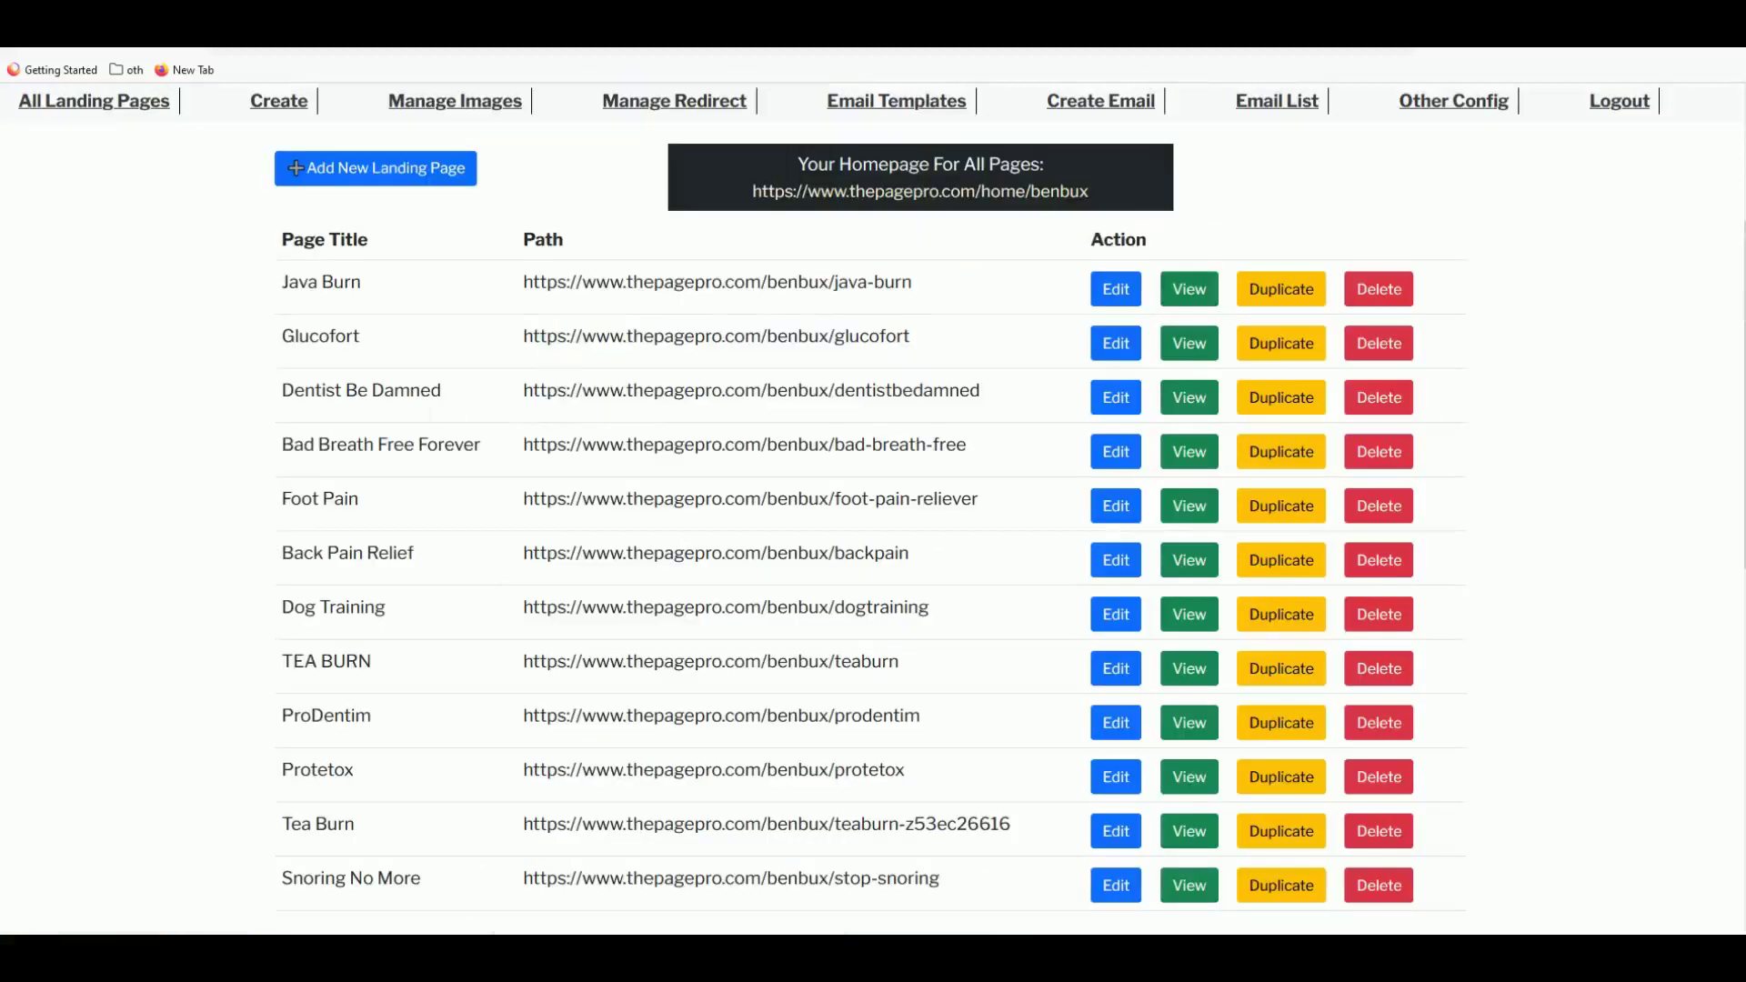
pyautogui.doubleClick(430, 455)
pyautogui.doubleClick(393, 395)
pyautogui.click(1185, 397)
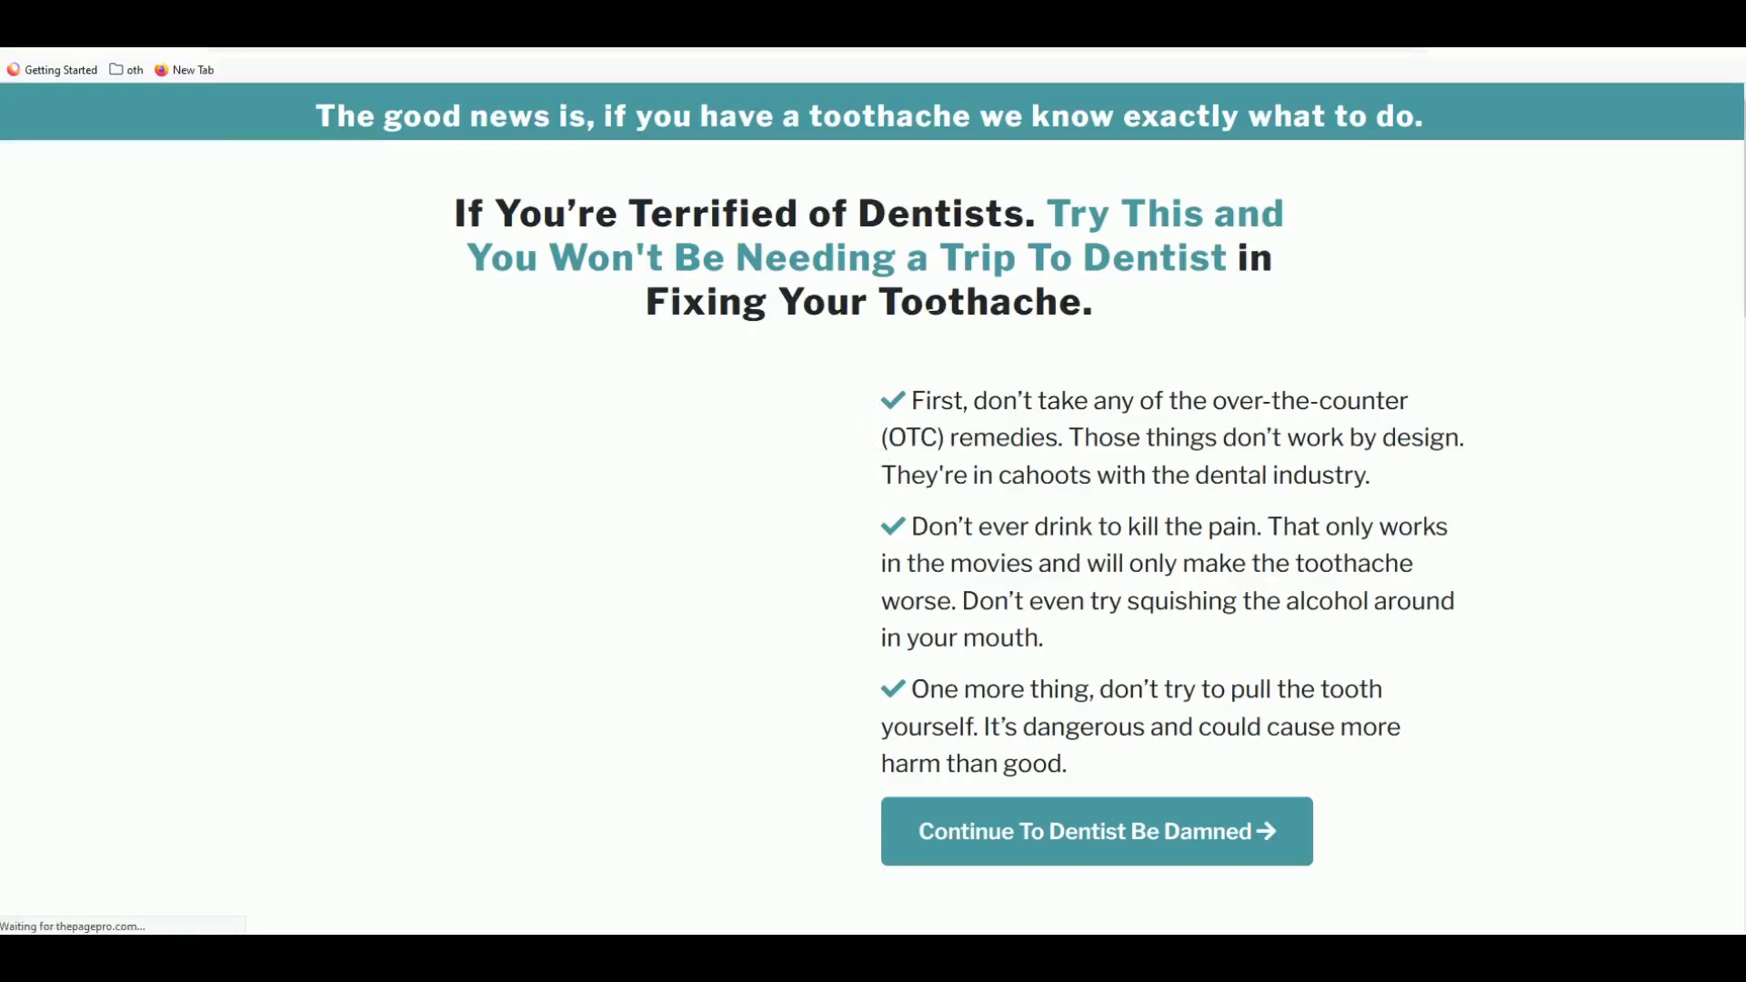
pyautogui.scroll(-5, 873, 419)
pyautogui.scroll(3, 873, 509)
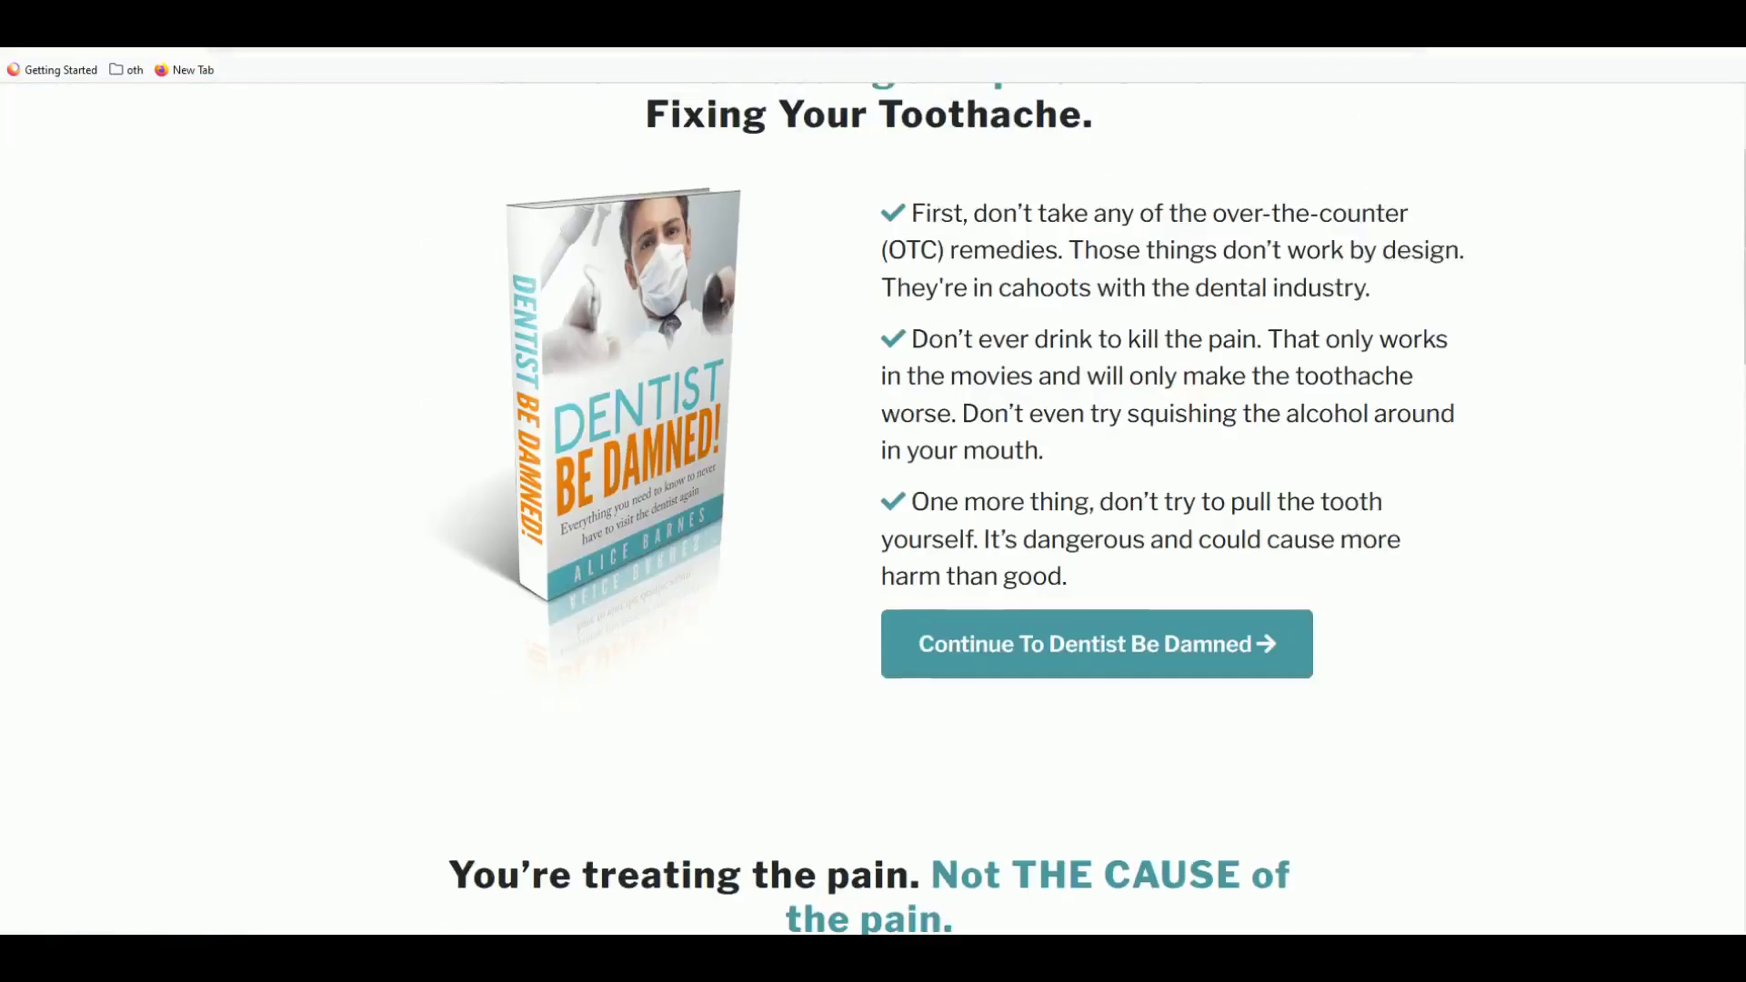
pyautogui.hotkey('alt', 'Left')
pyautogui.click(724, 411)
pyautogui.click(1116, 303)
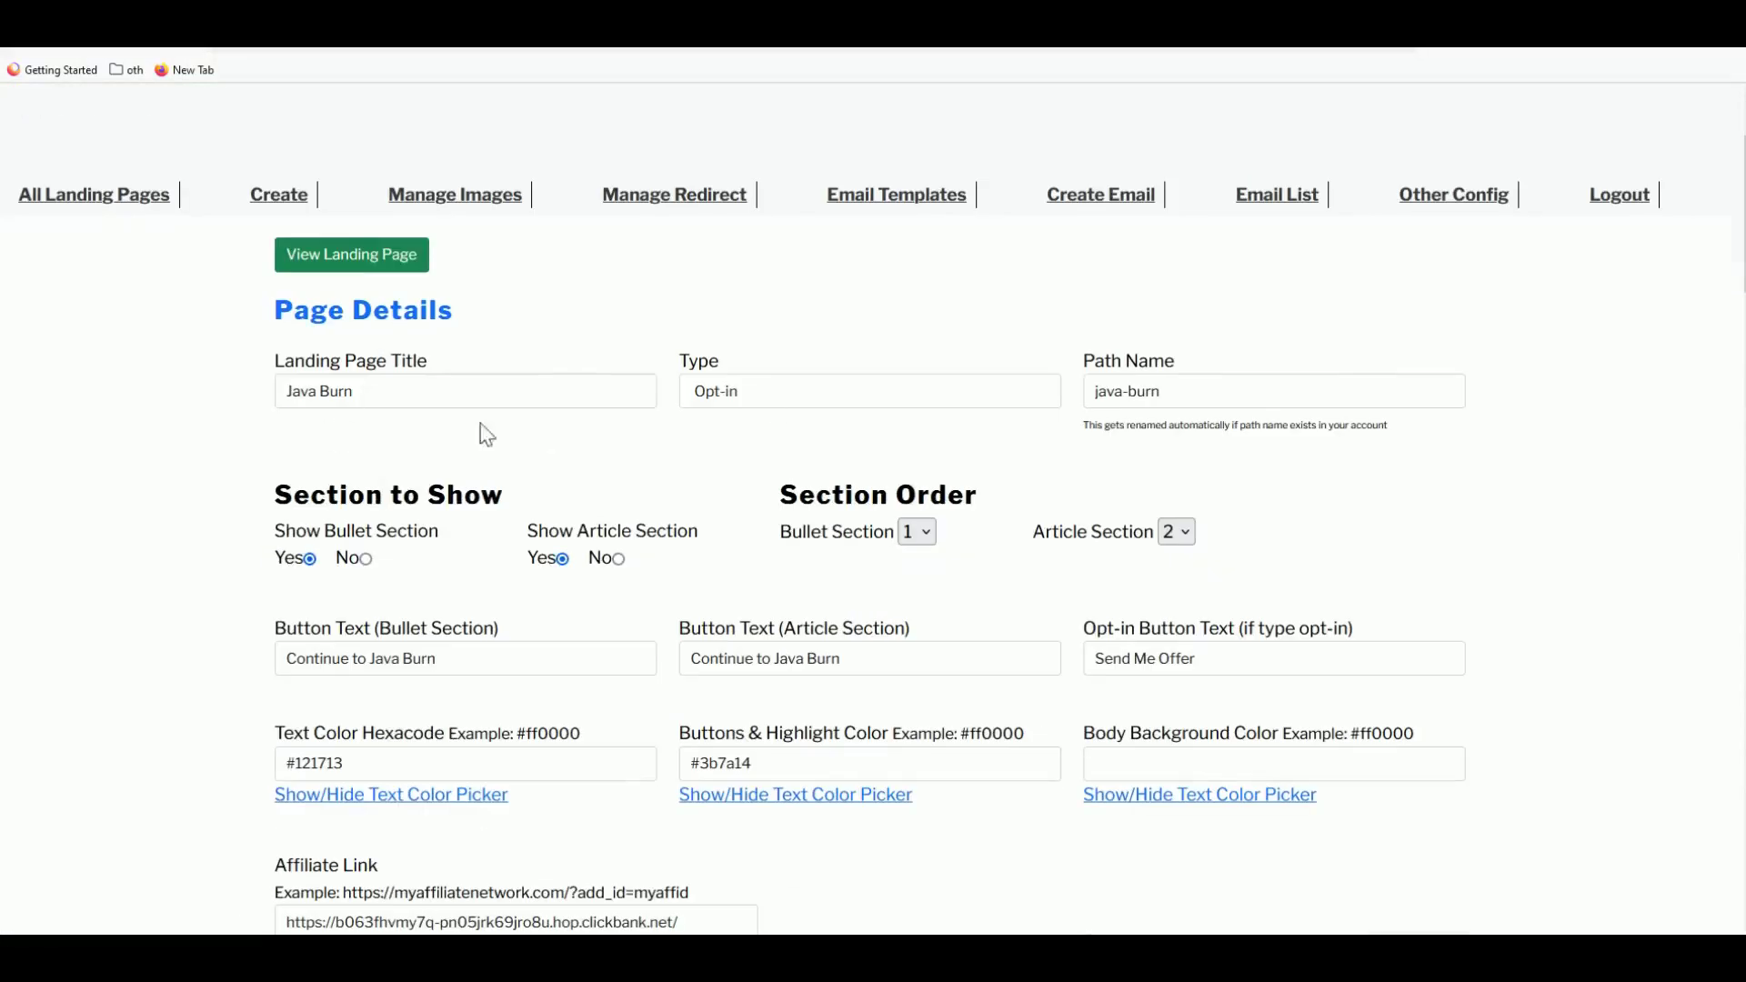
pyautogui.scroll(-3, 1230, 409)
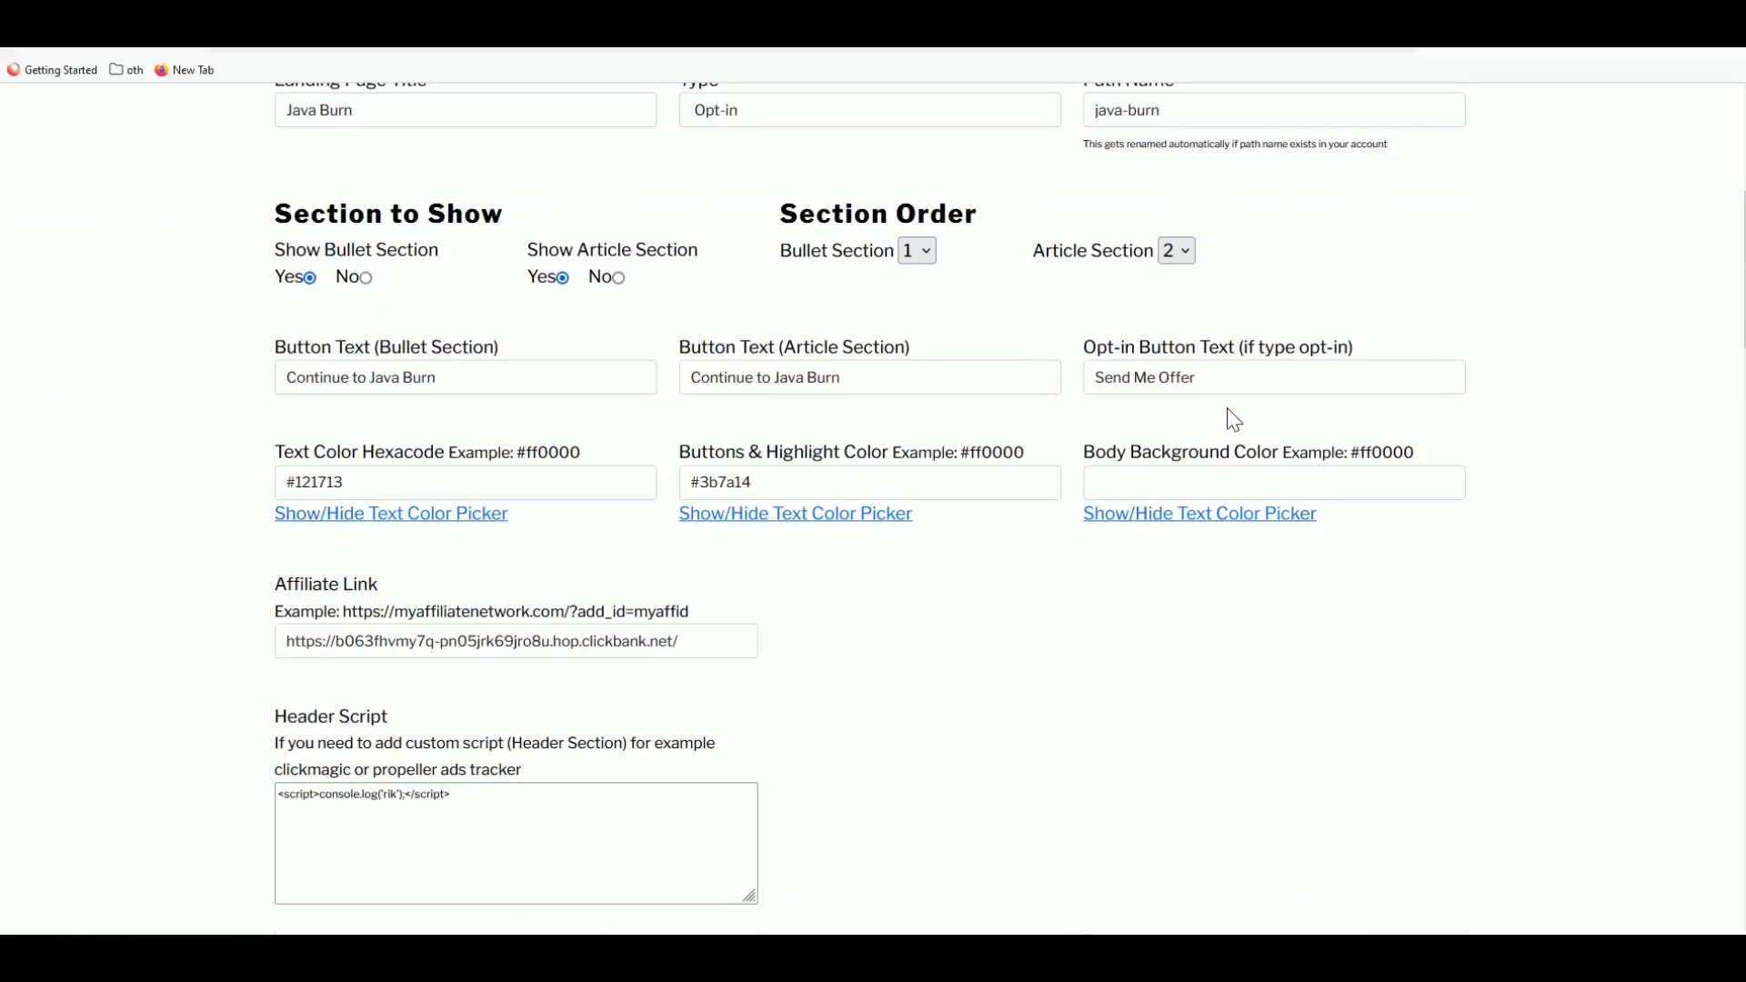
pyautogui.scroll(3, 482, 420)
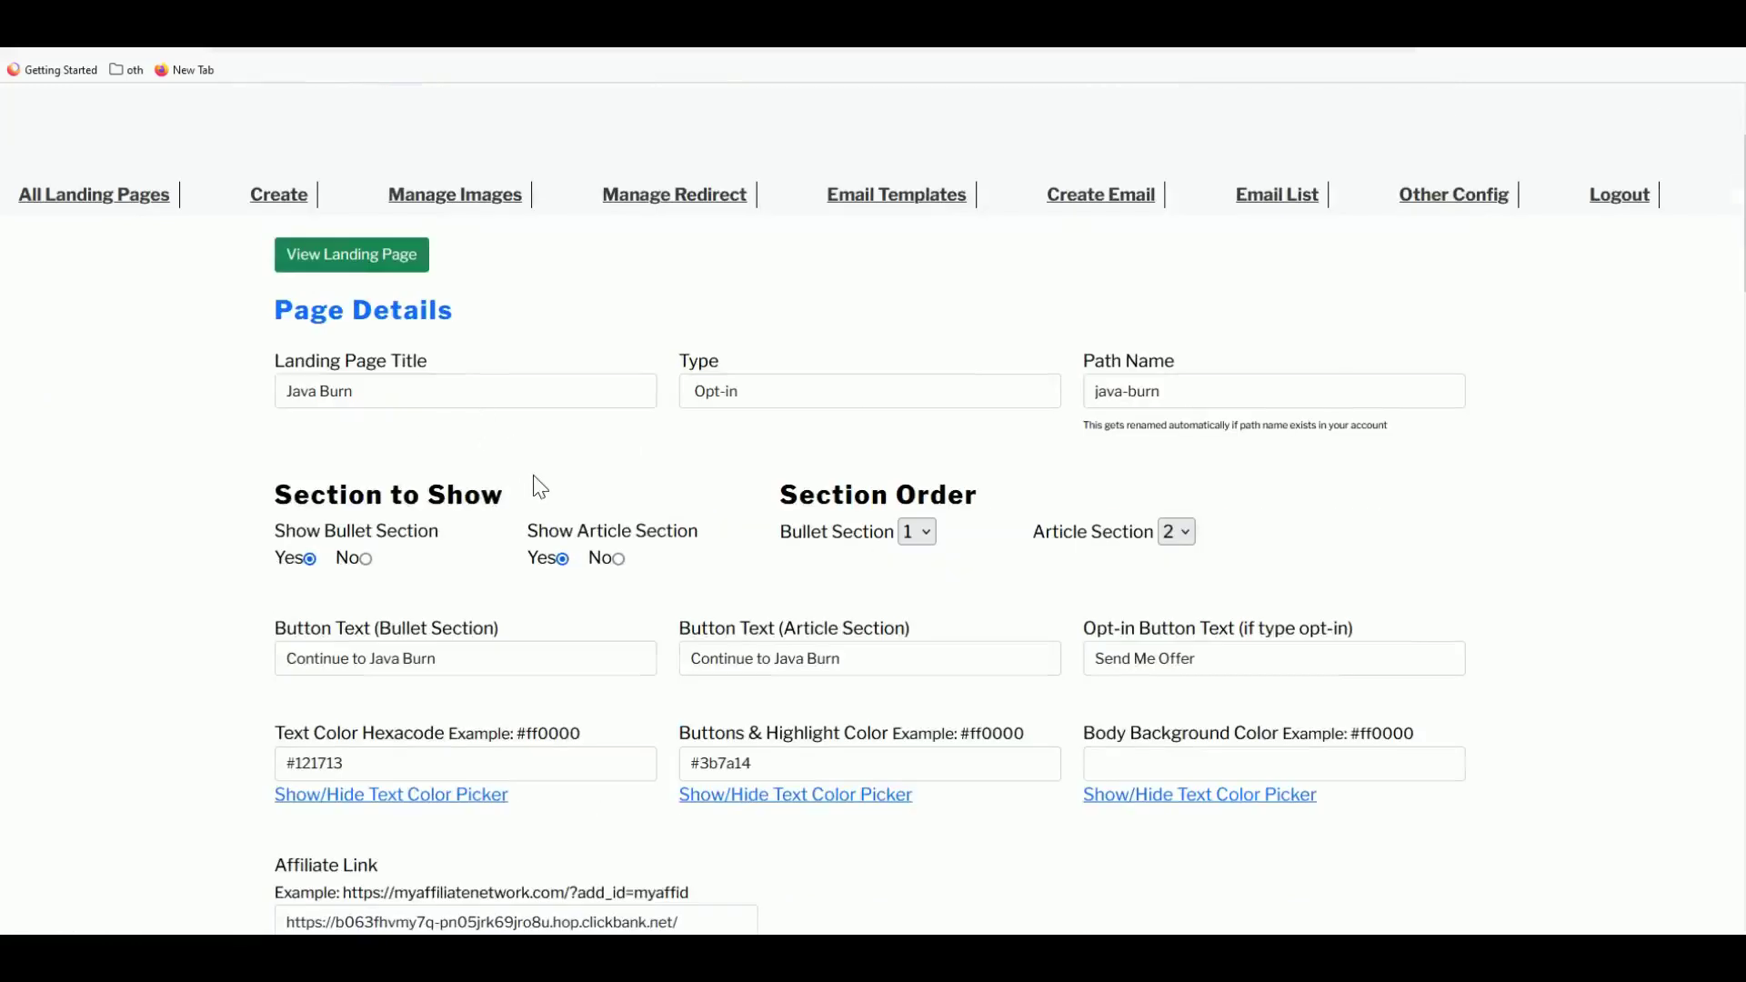
pyautogui.scroll(-1, 794, 644)
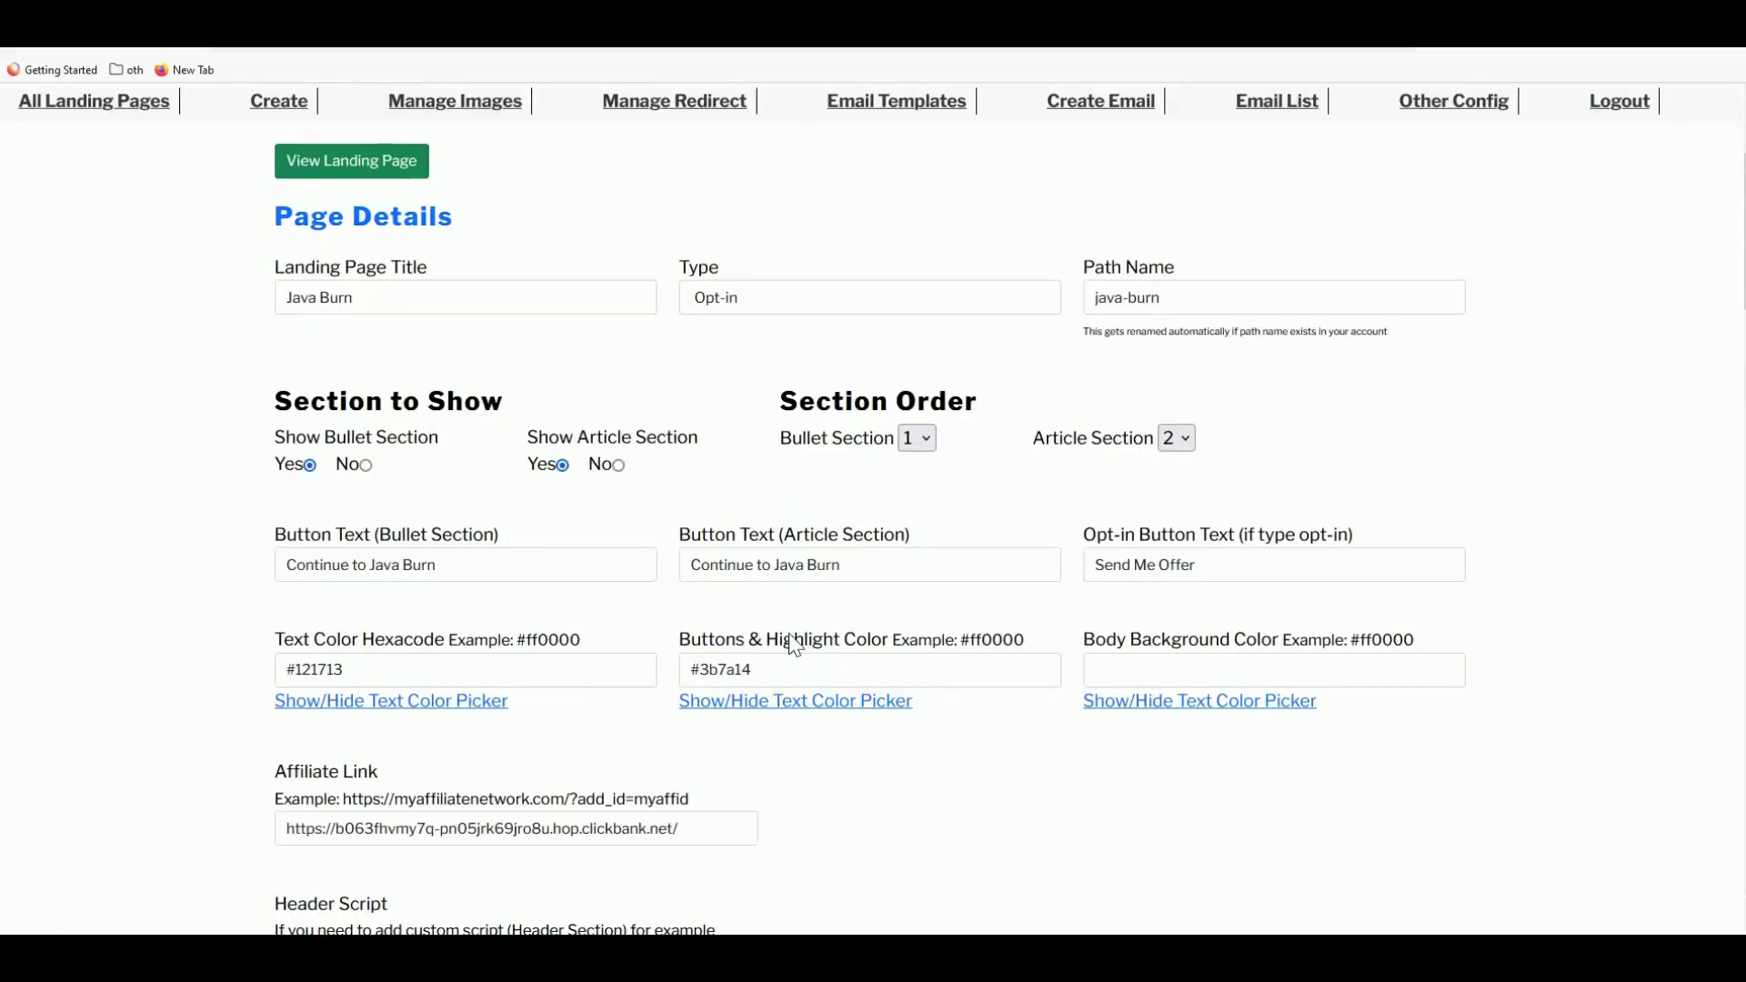
pyautogui.scroll(-1, 794, 644)
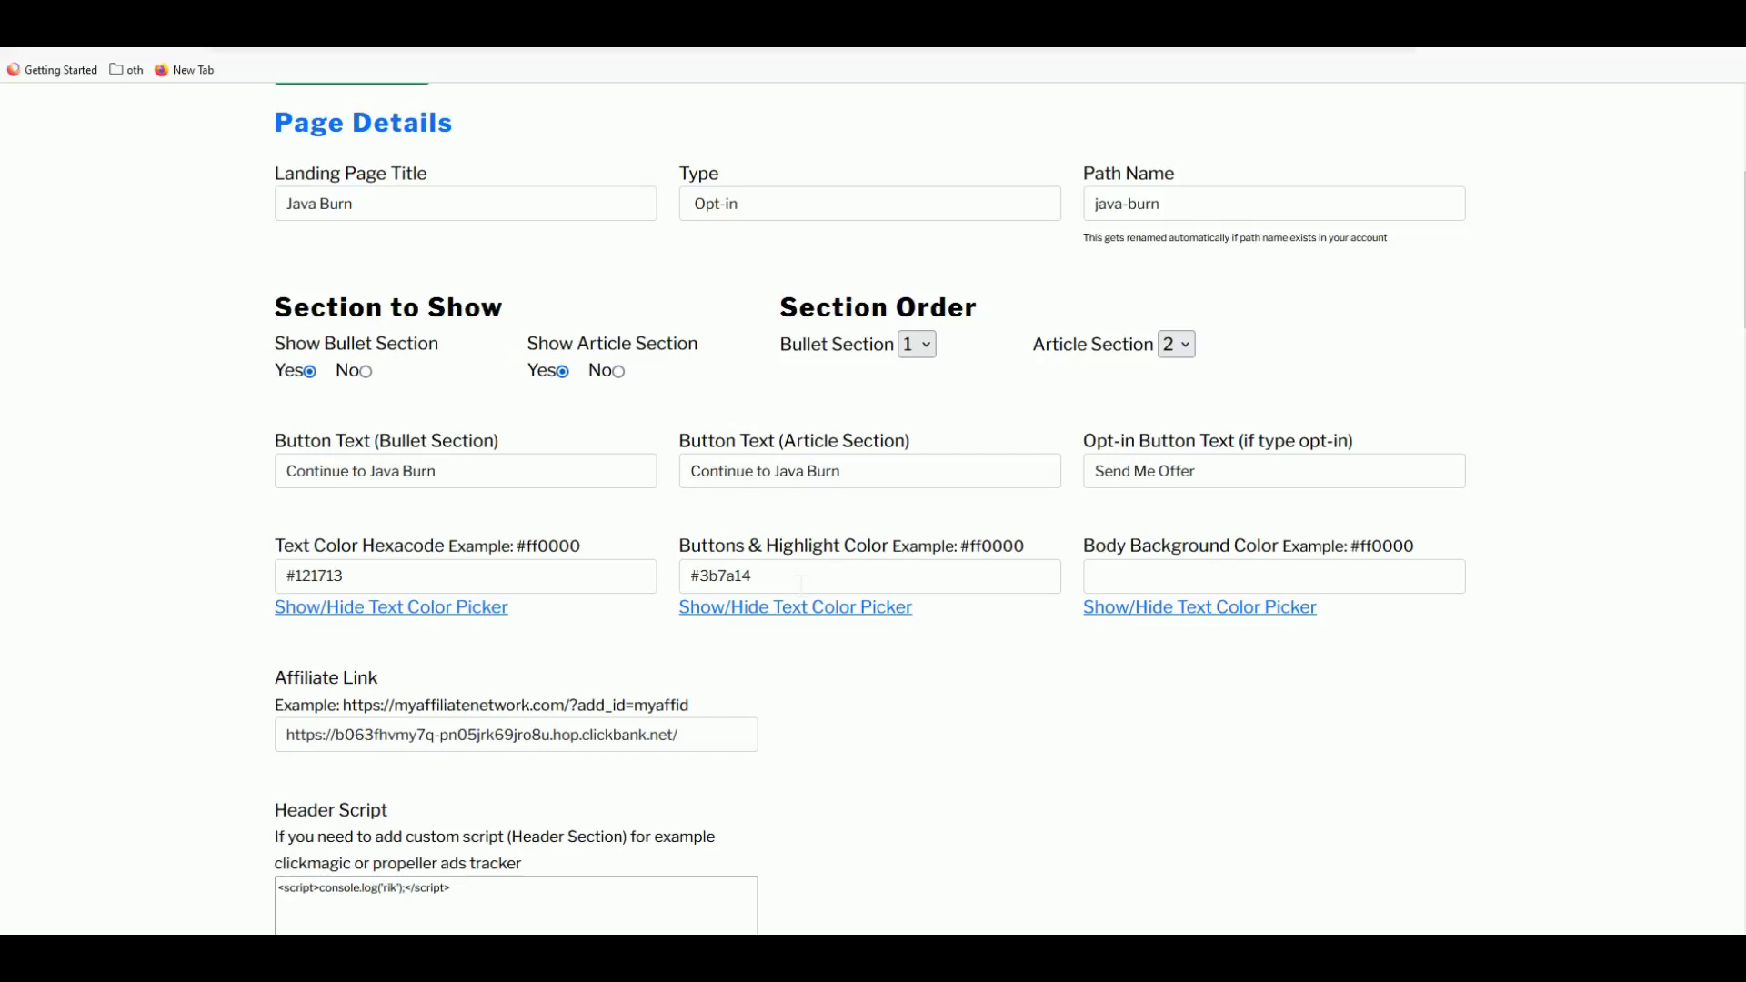
pyautogui.scroll(-2, 804, 583)
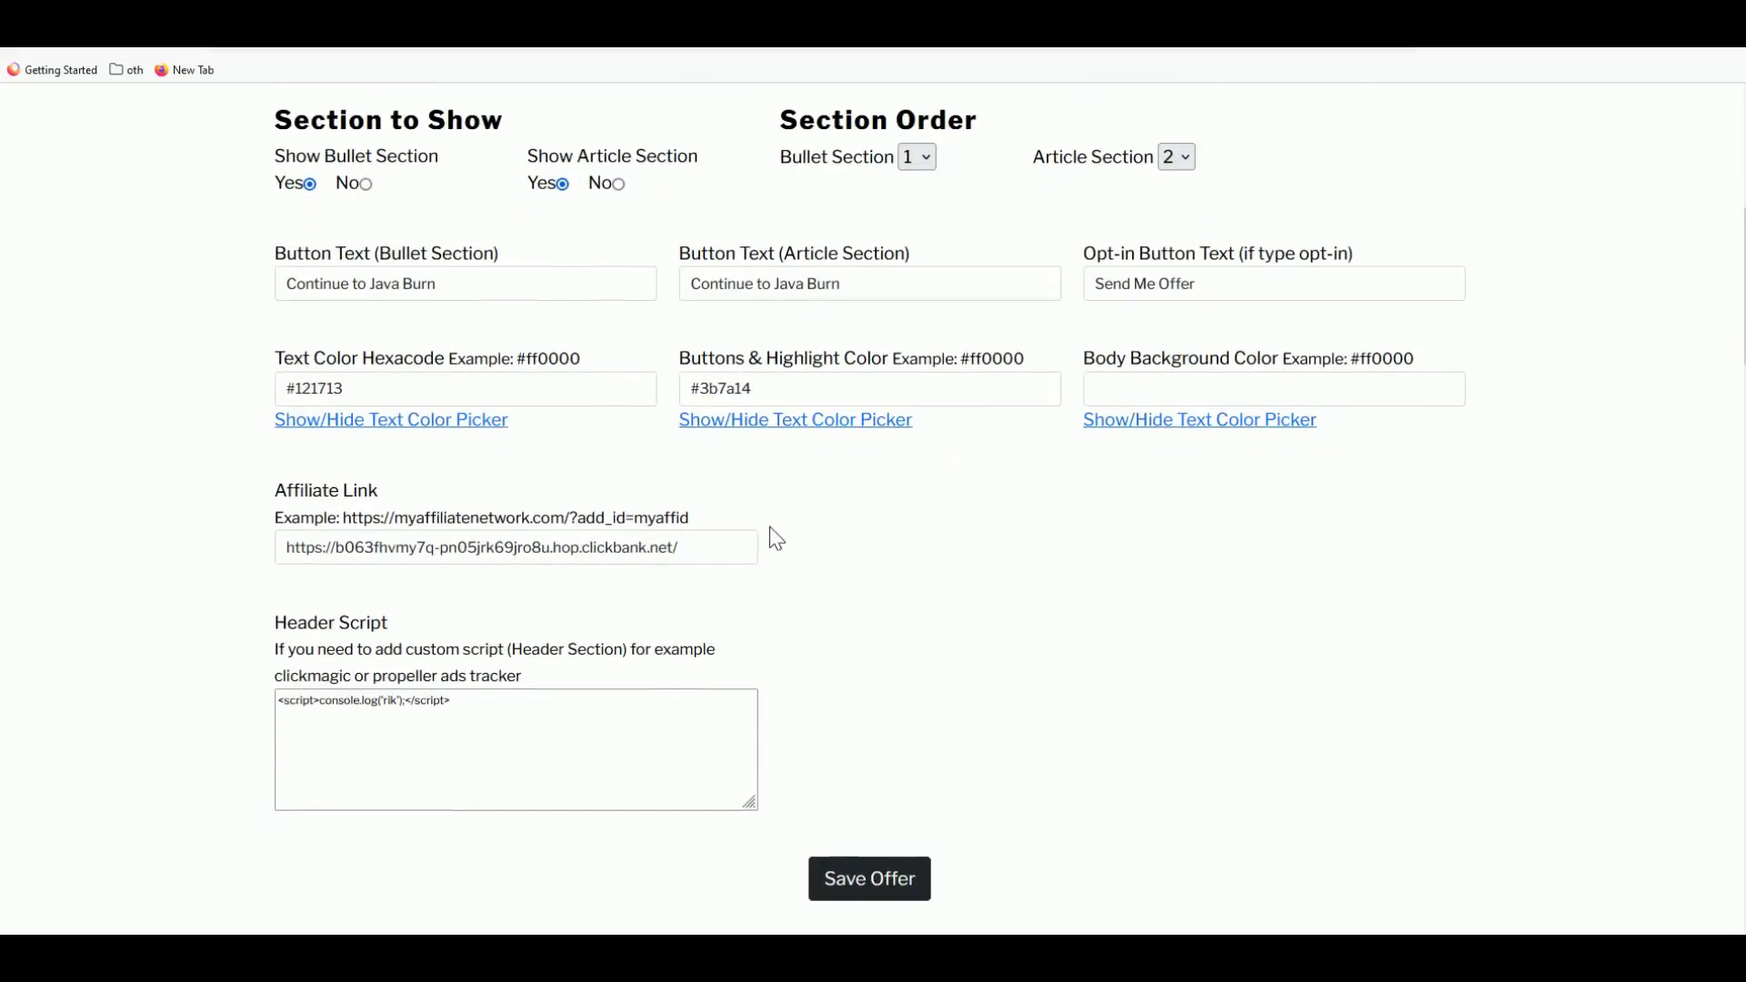
pyautogui.scroll(-4, 771, 530)
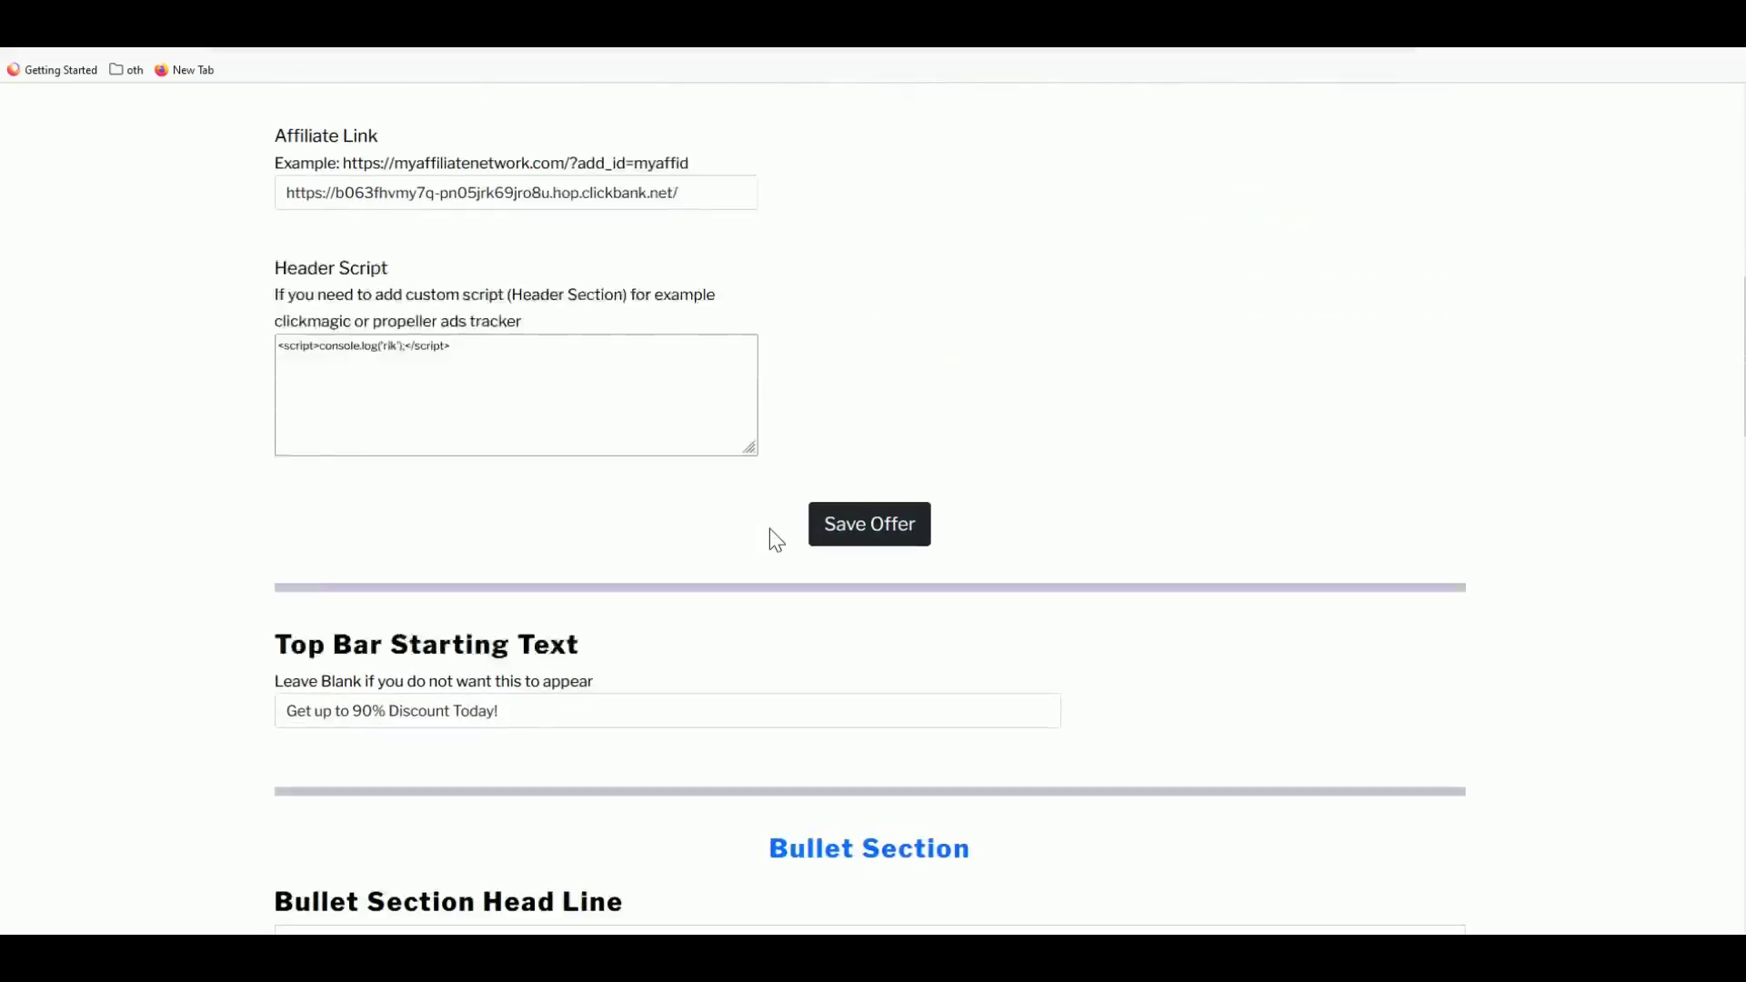
pyautogui.scroll(-1, 776, 540)
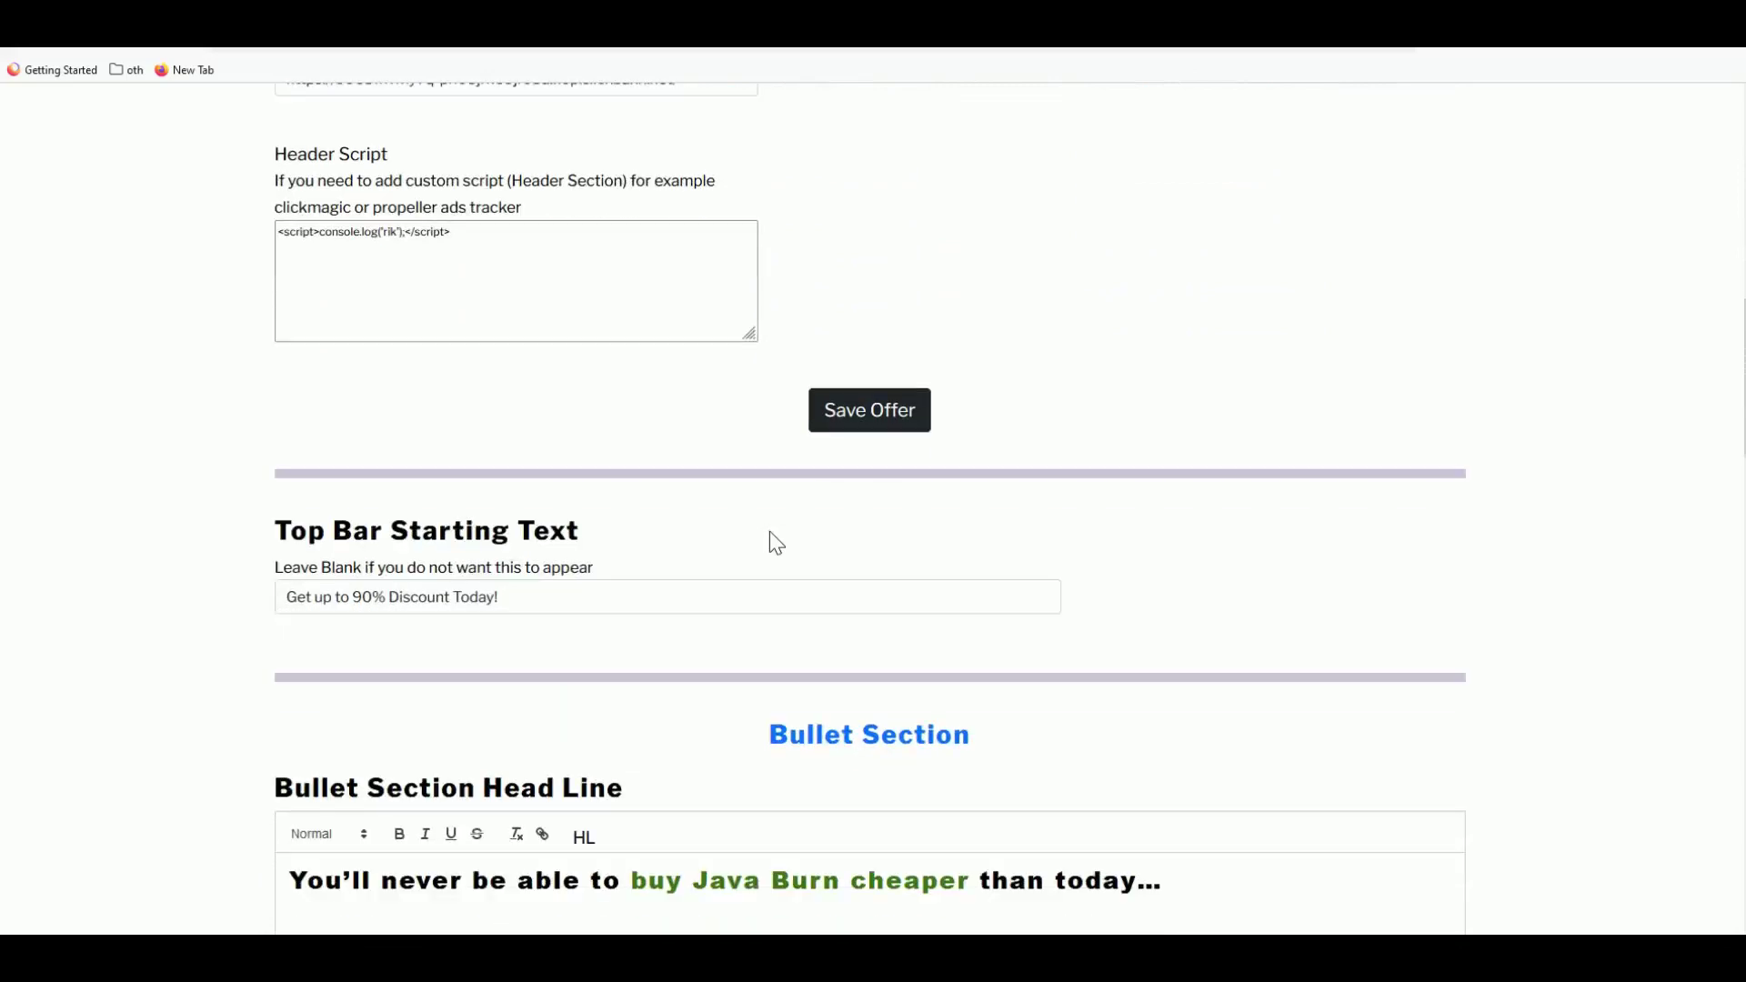
pyautogui.scroll(-1, 769, 533)
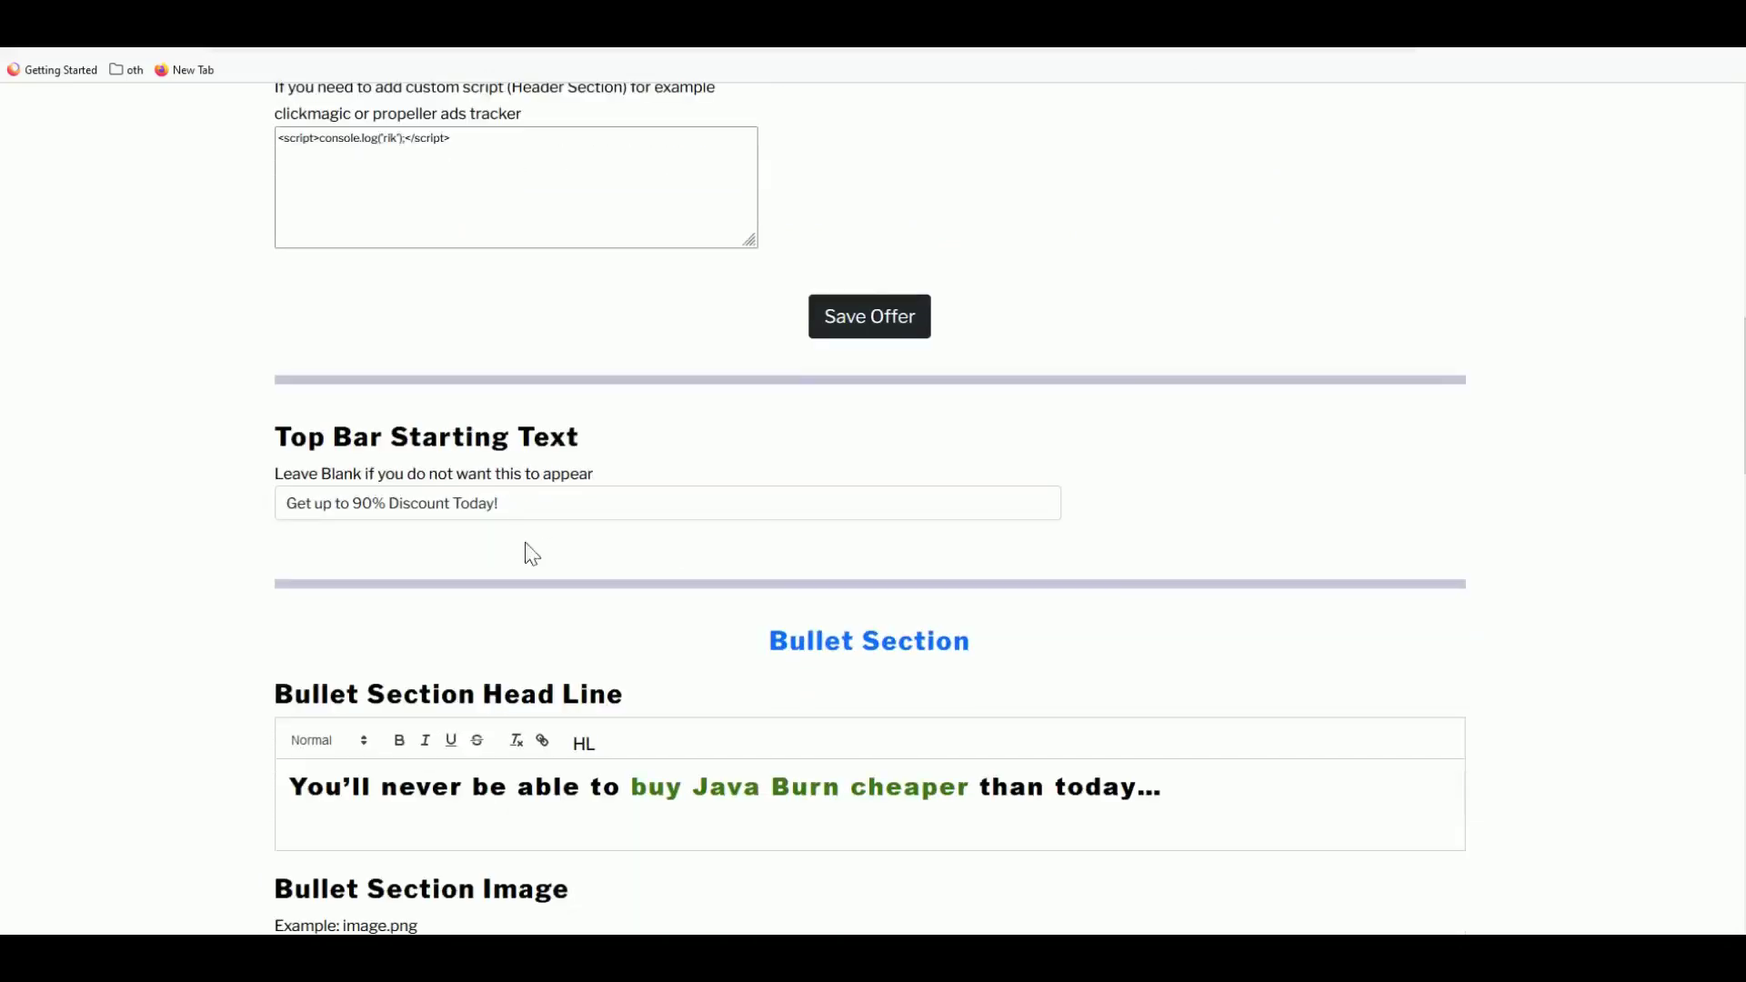
pyautogui.scroll(-6, 595, 641)
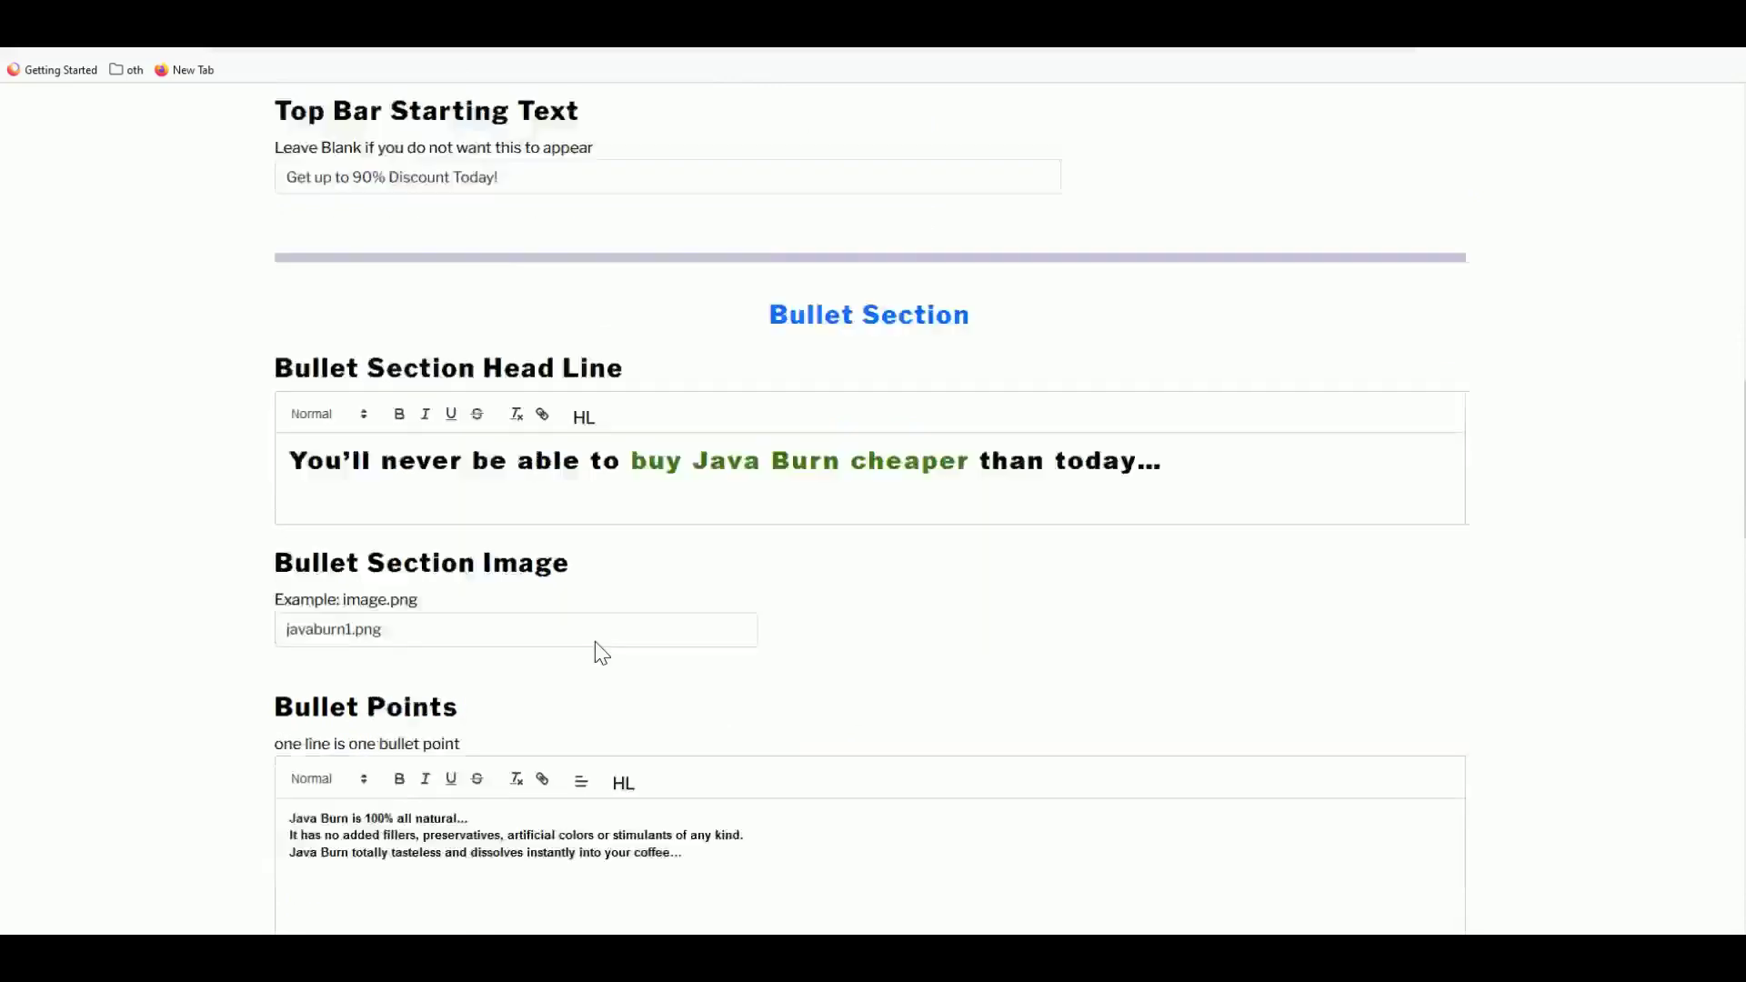
pyautogui.scroll(1, 595, 641)
pyautogui.scroll(7, 605, 586)
pyautogui.scroll(-9, 605, 586)
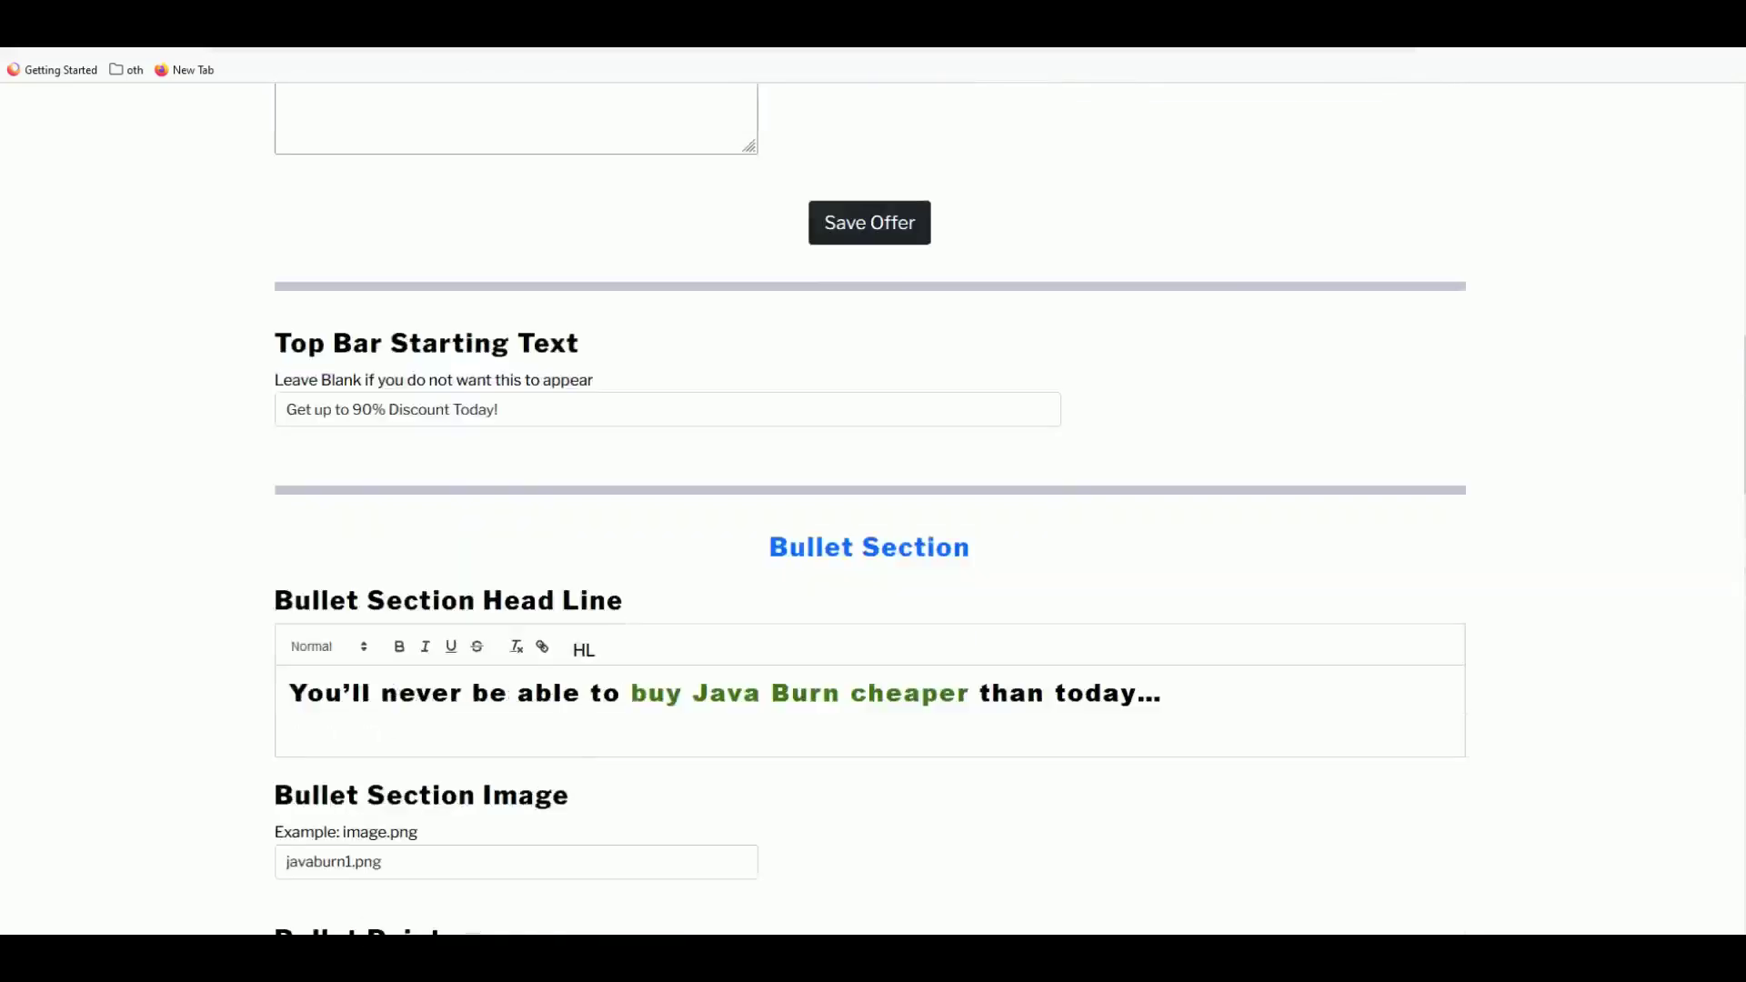
pyautogui.scroll(-3, 647, 636)
pyautogui.scroll(15, 678, 487)
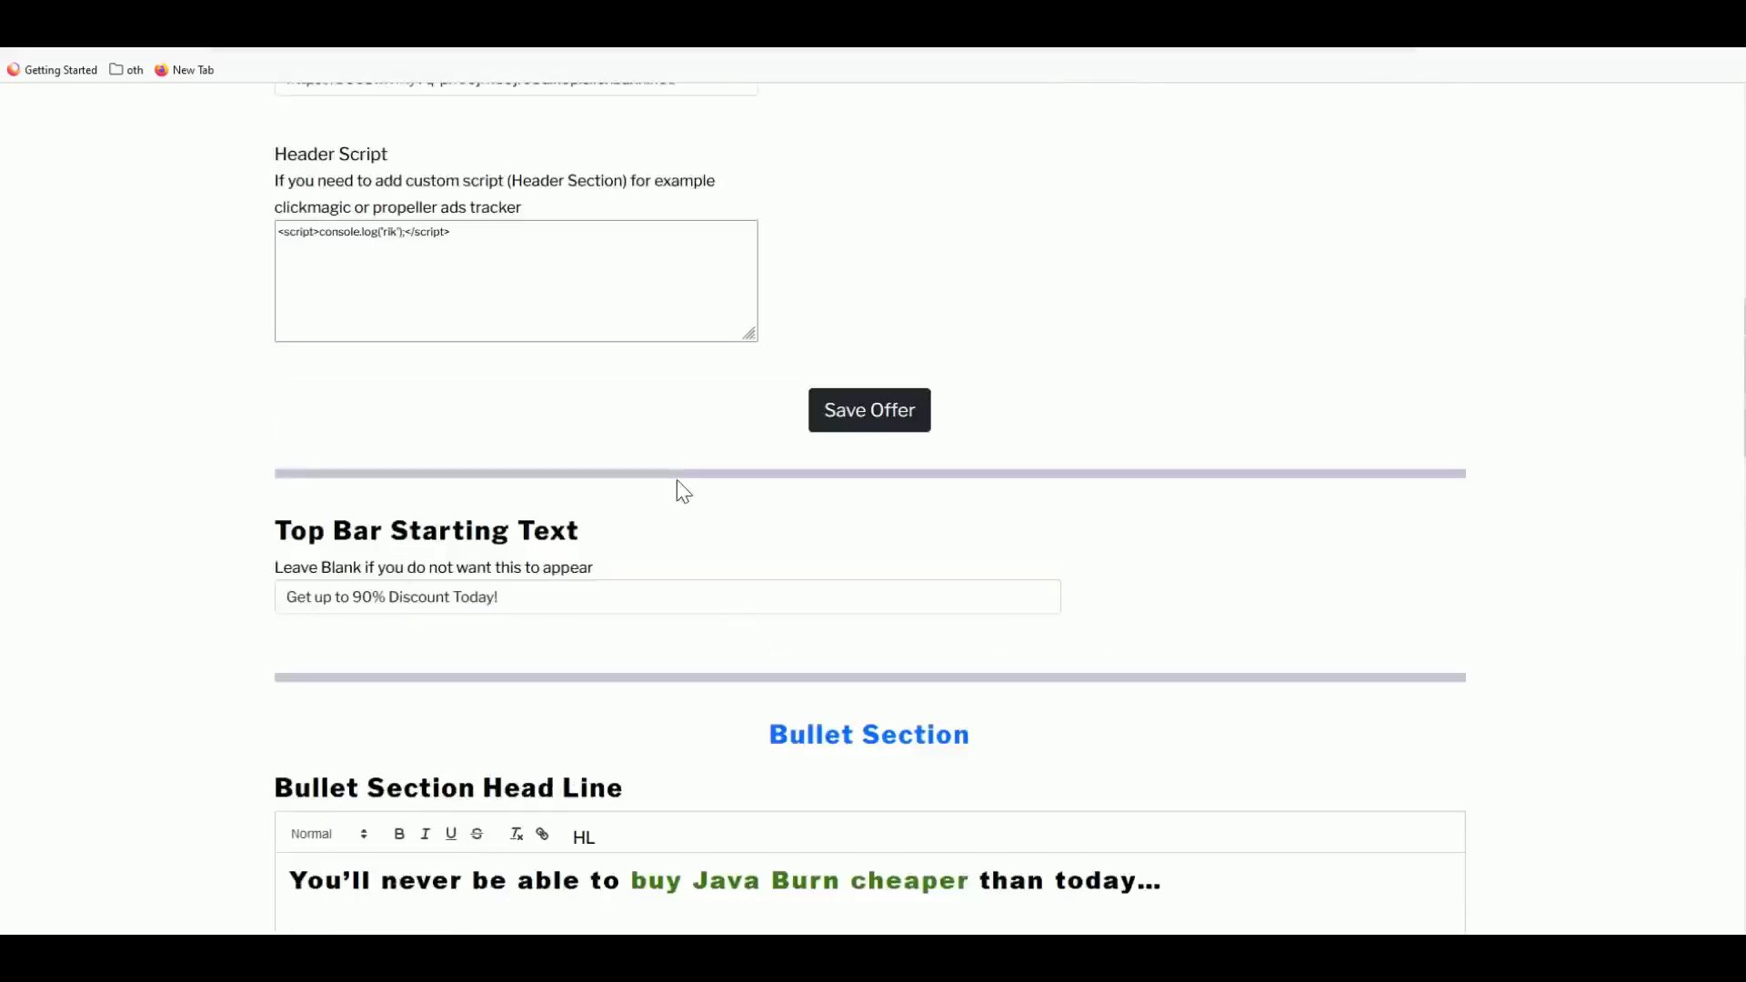
pyautogui.scroll(7, 109, 140)
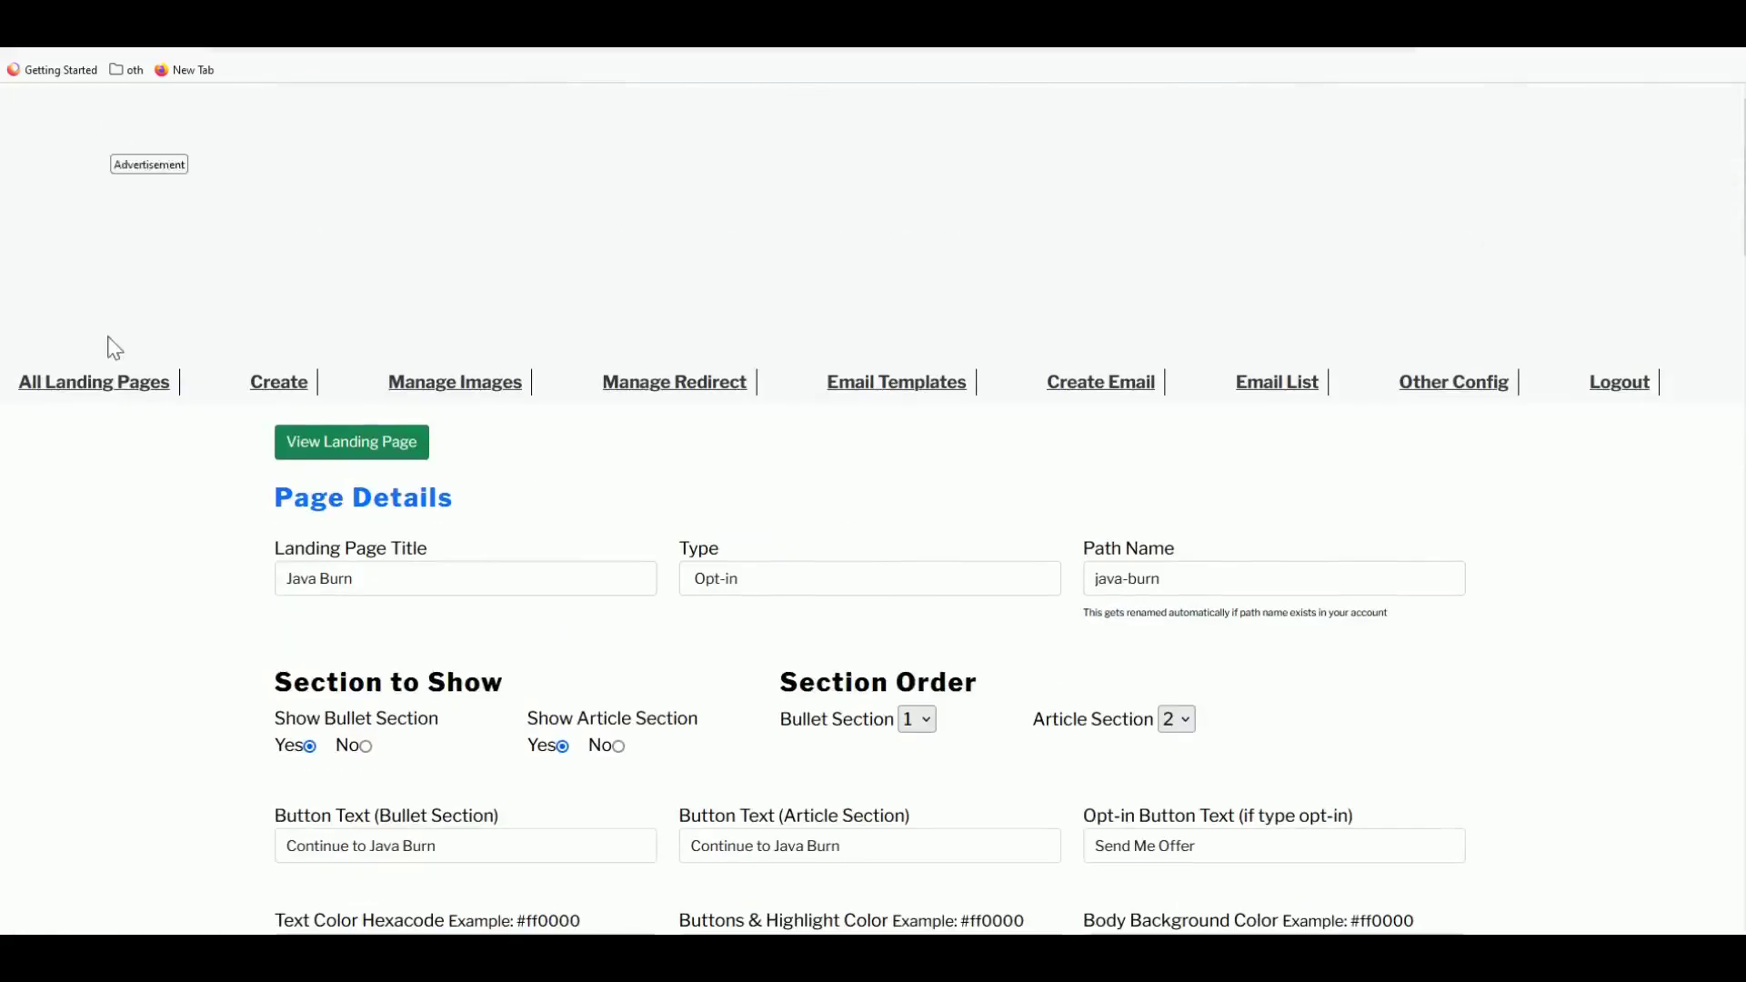
# - From All Landing Pages, choose Add New Landing Page to get a blank form
pyautogui.click(140, 406)
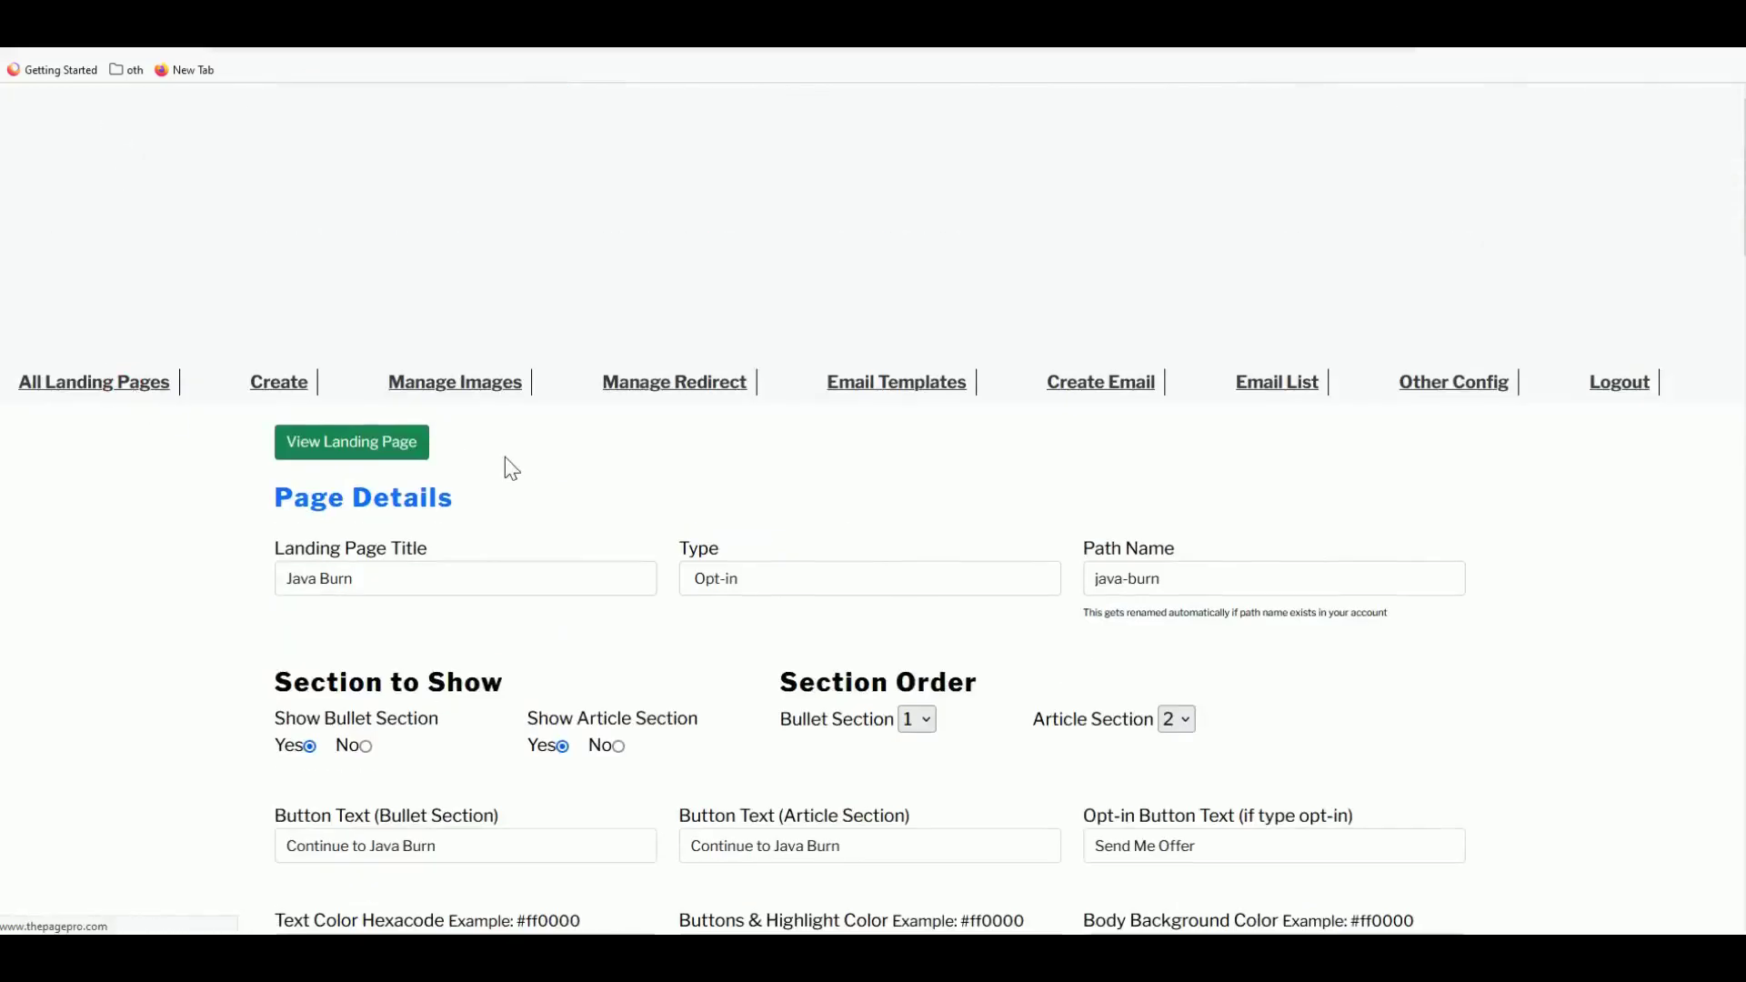
pyautogui.scroll(-6, 409, 668)
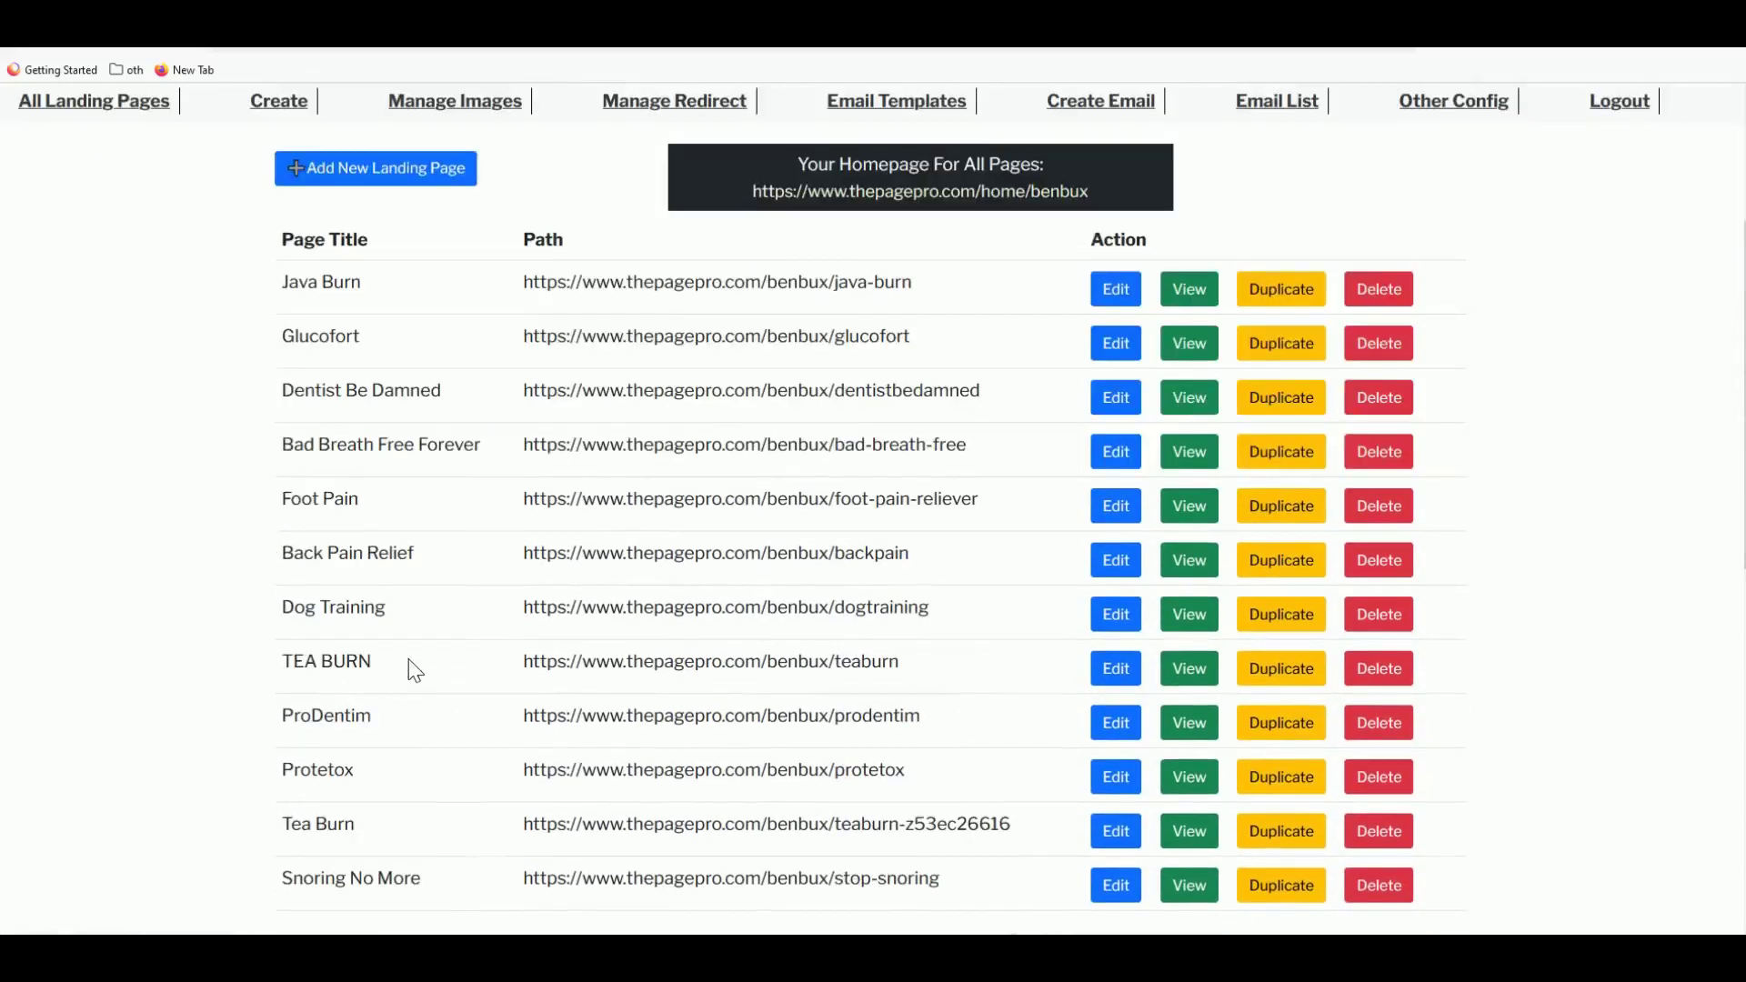
pyautogui.scroll(3, 414, 673)
pyautogui.scroll(1, 414, 673)
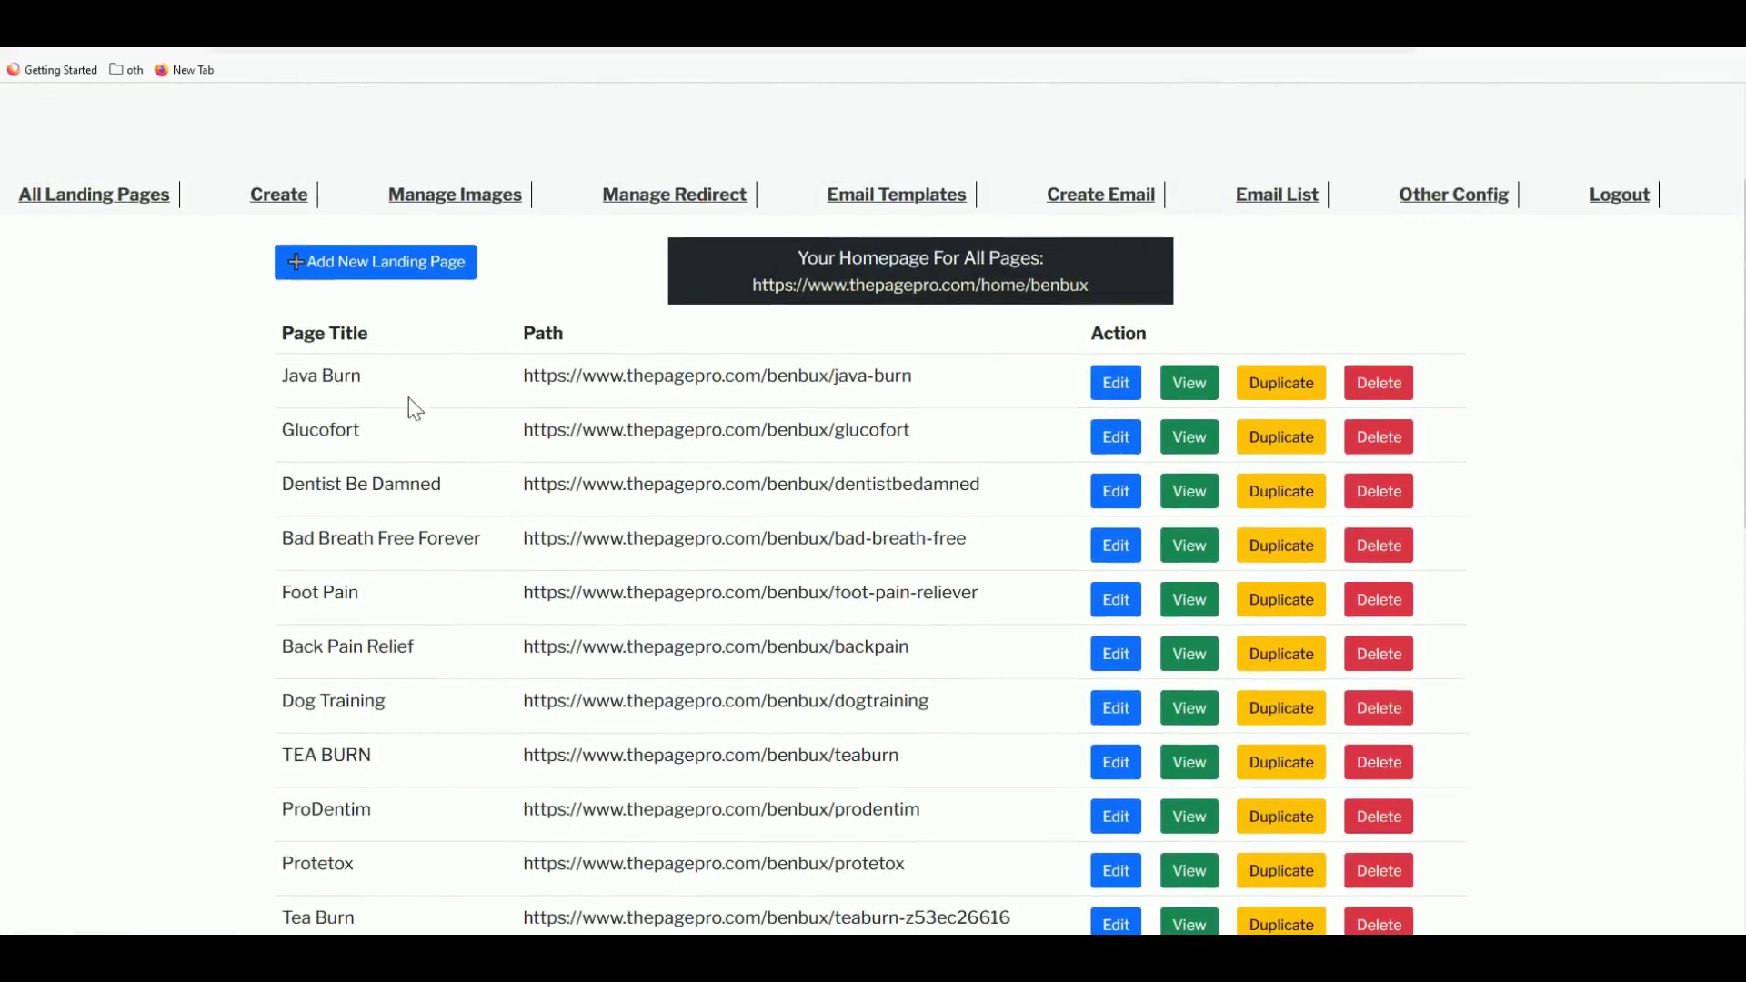
pyautogui.click(350, 264)
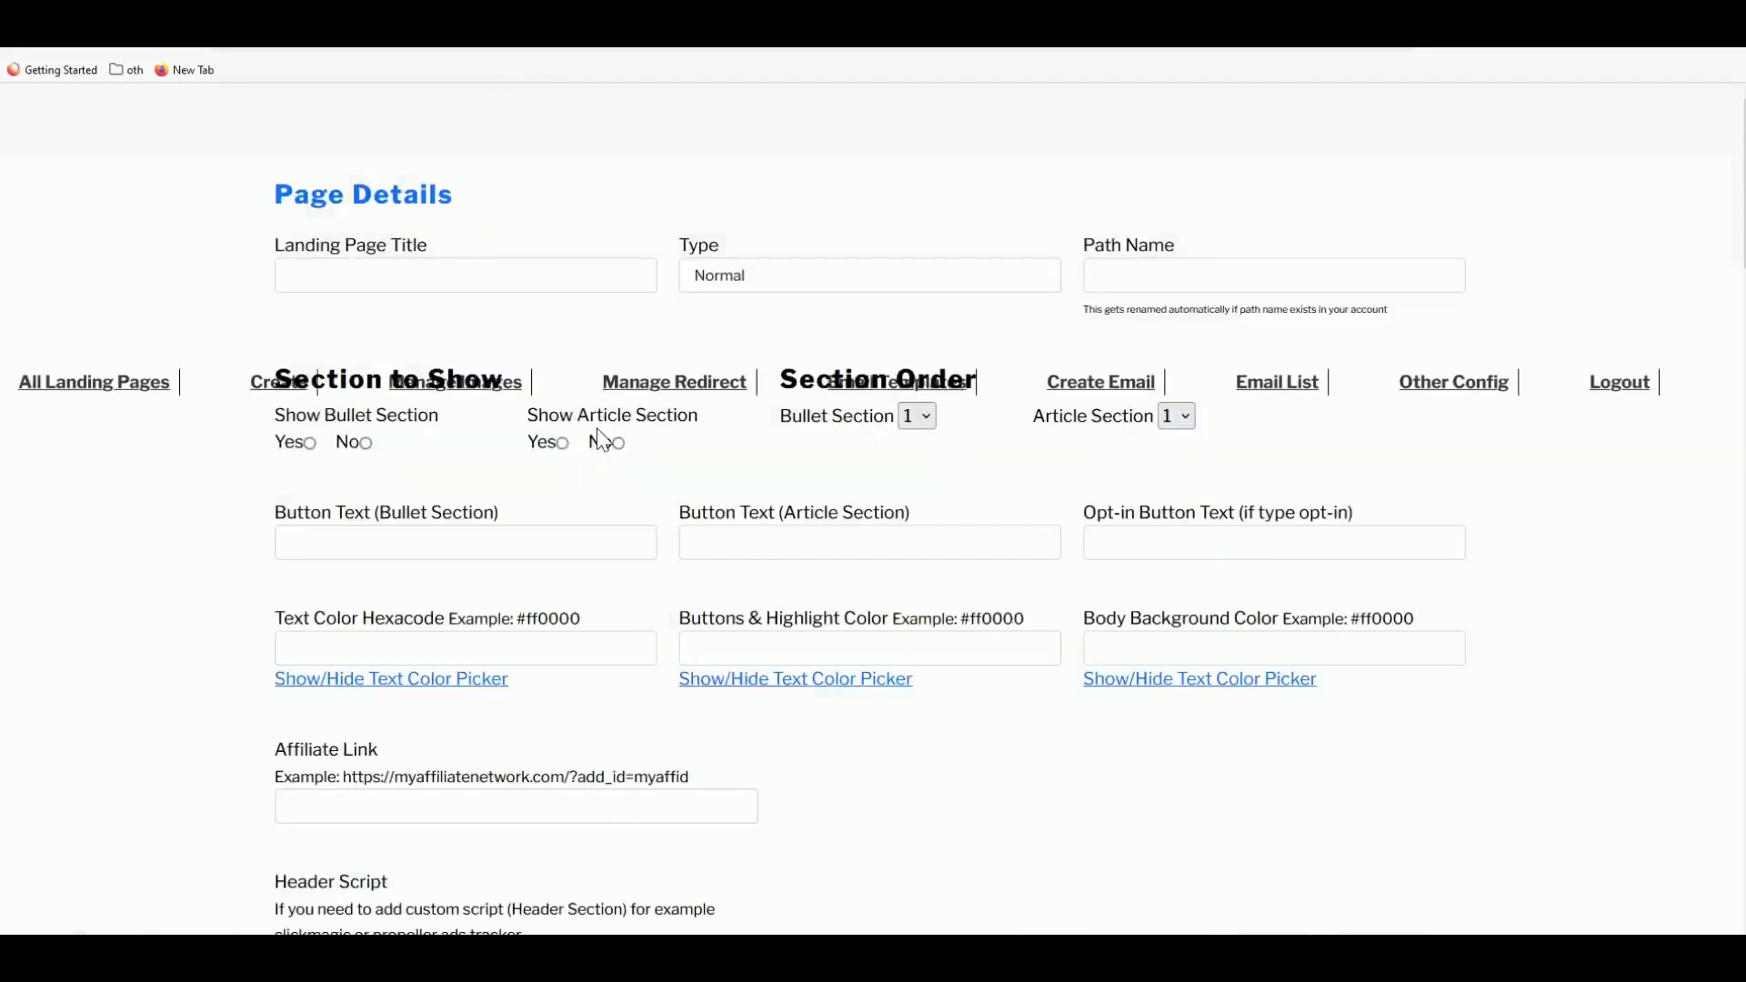
pyautogui.scroll(-1, 450, 646)
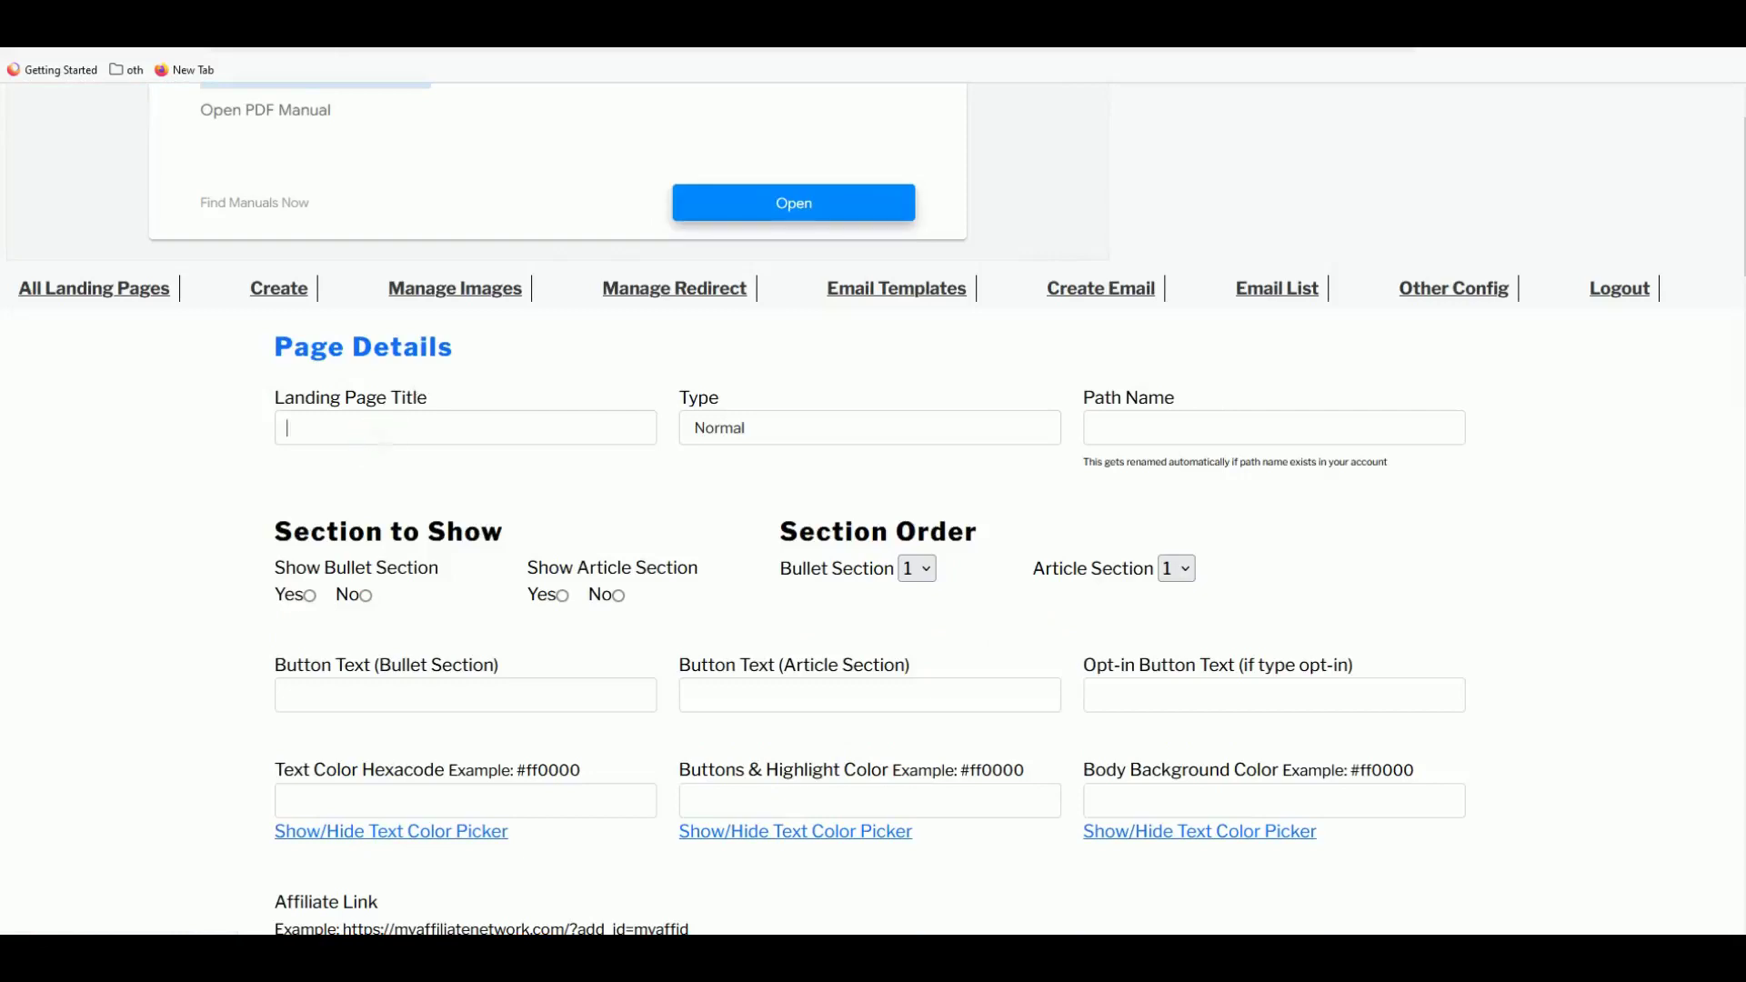
# - Enter the title Exipure, keep the type Normal, and set the path name to exipure
pyautogui.click(287, 427)
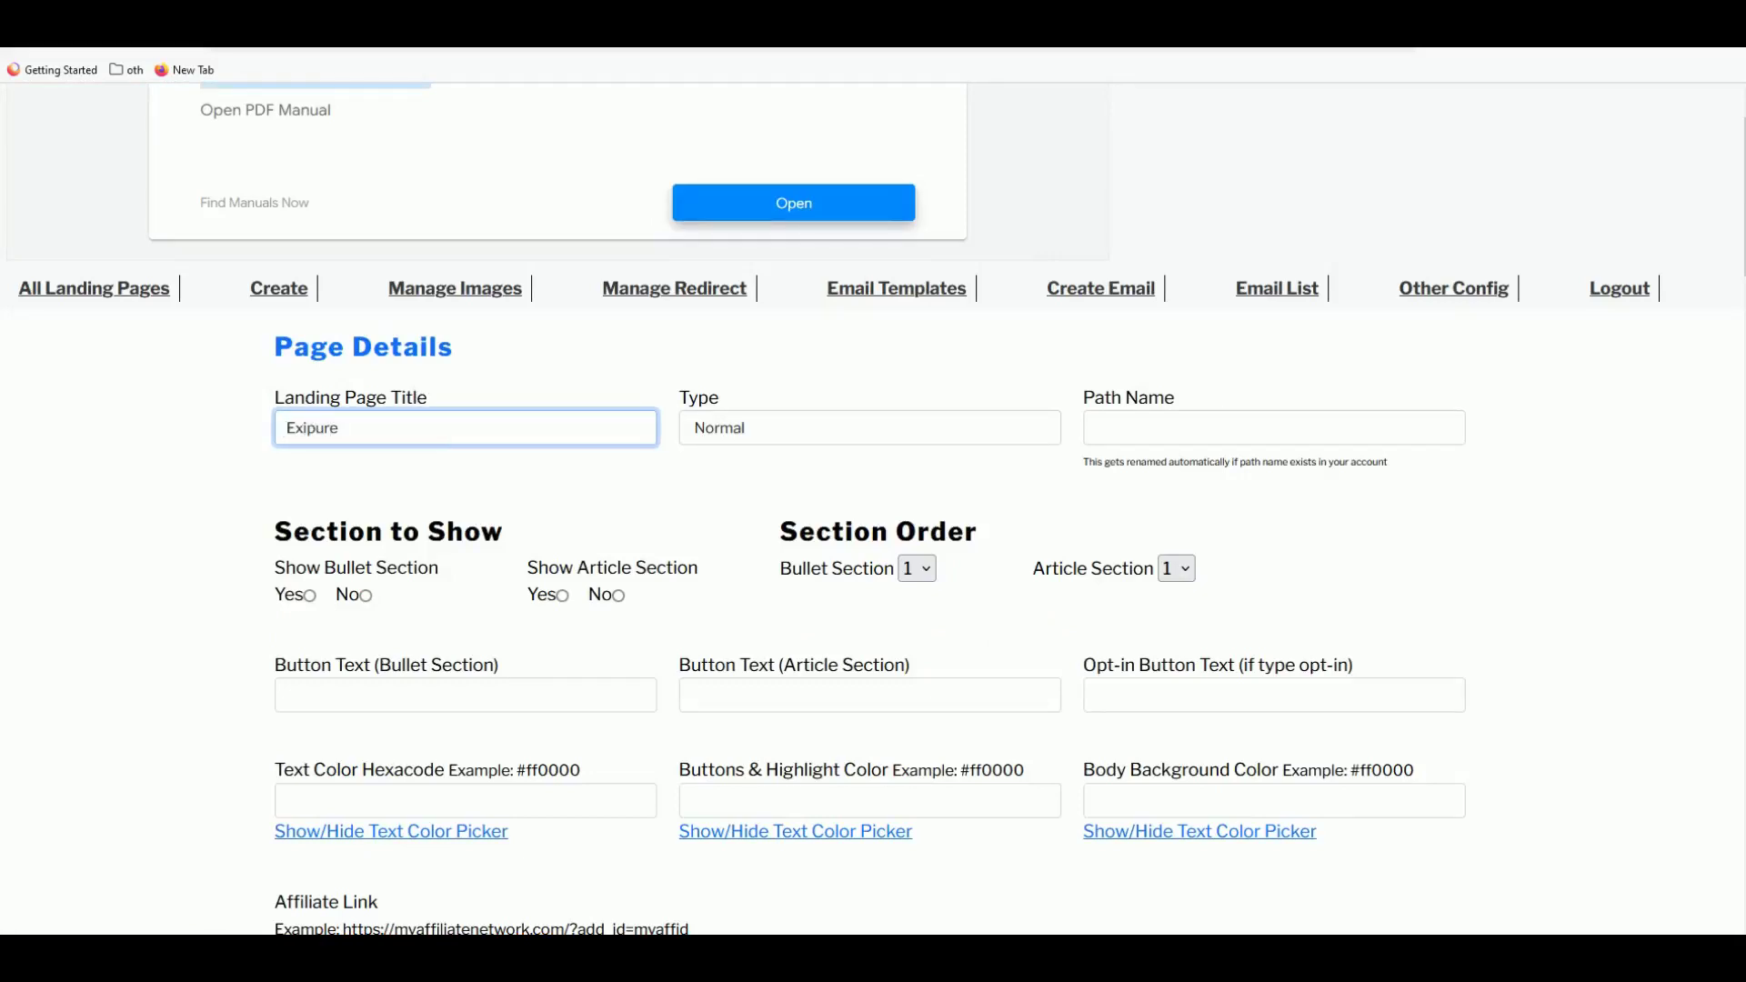
pyautogui.click(706, 436)
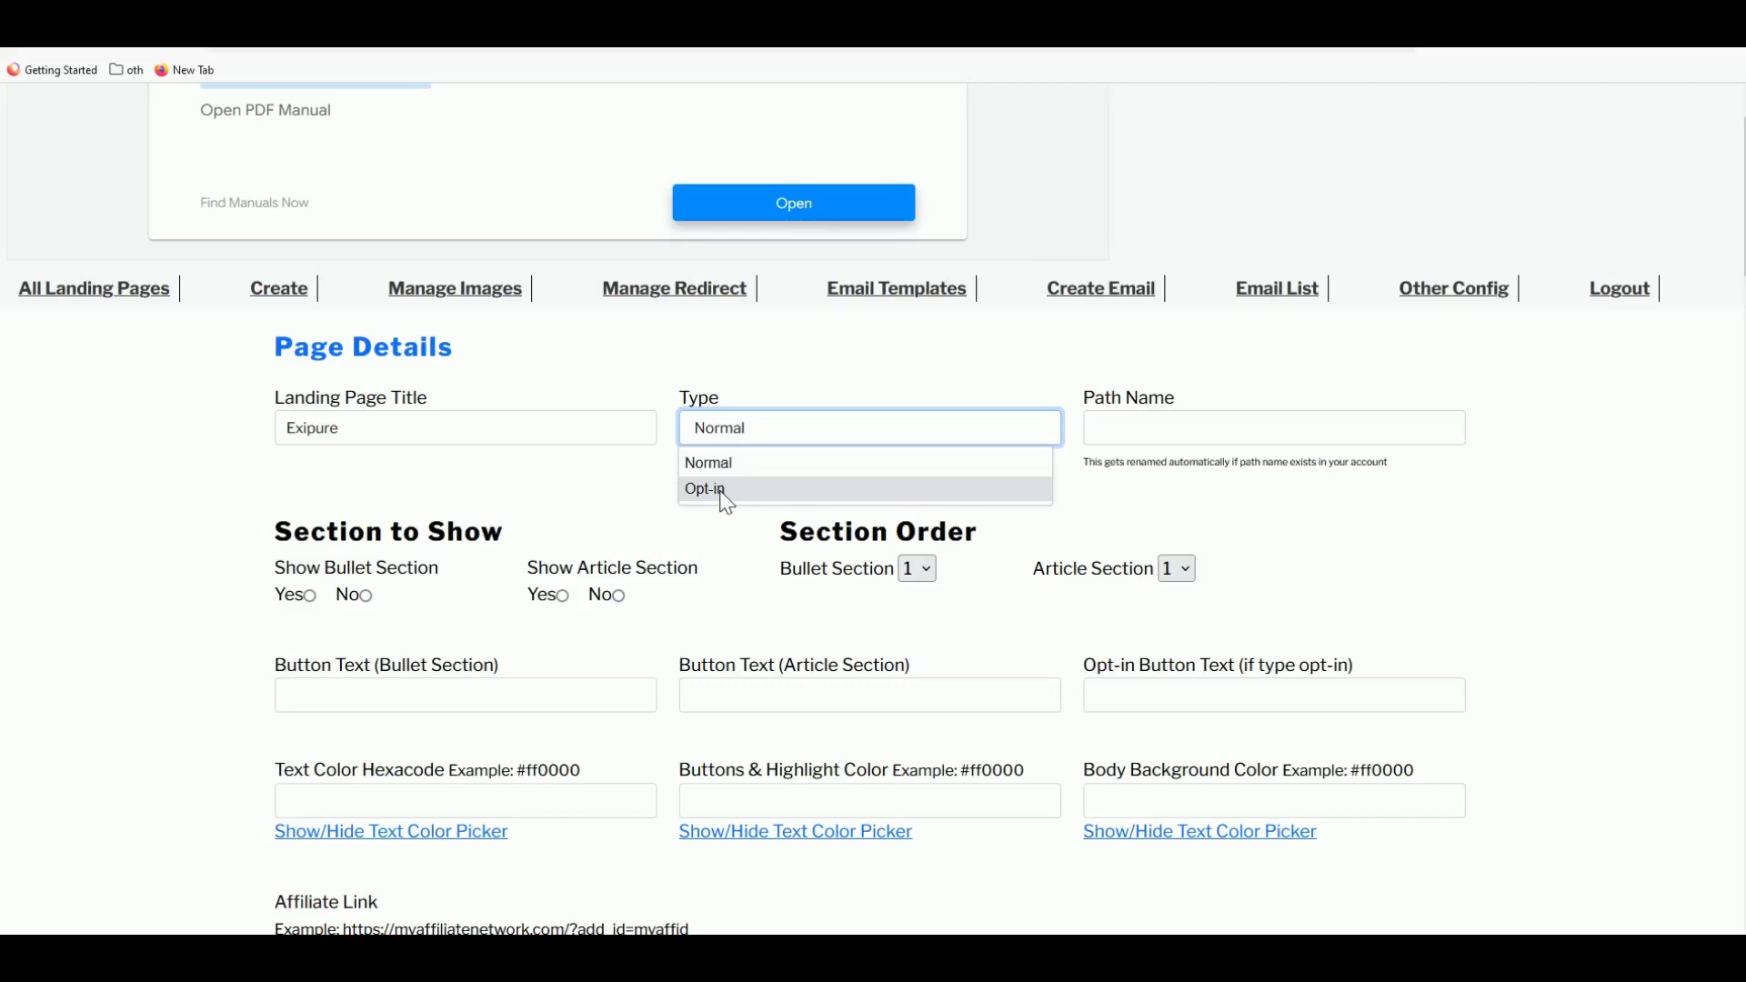
pyautogui.click(731, 466)
pyautogui.click(1199, 442)
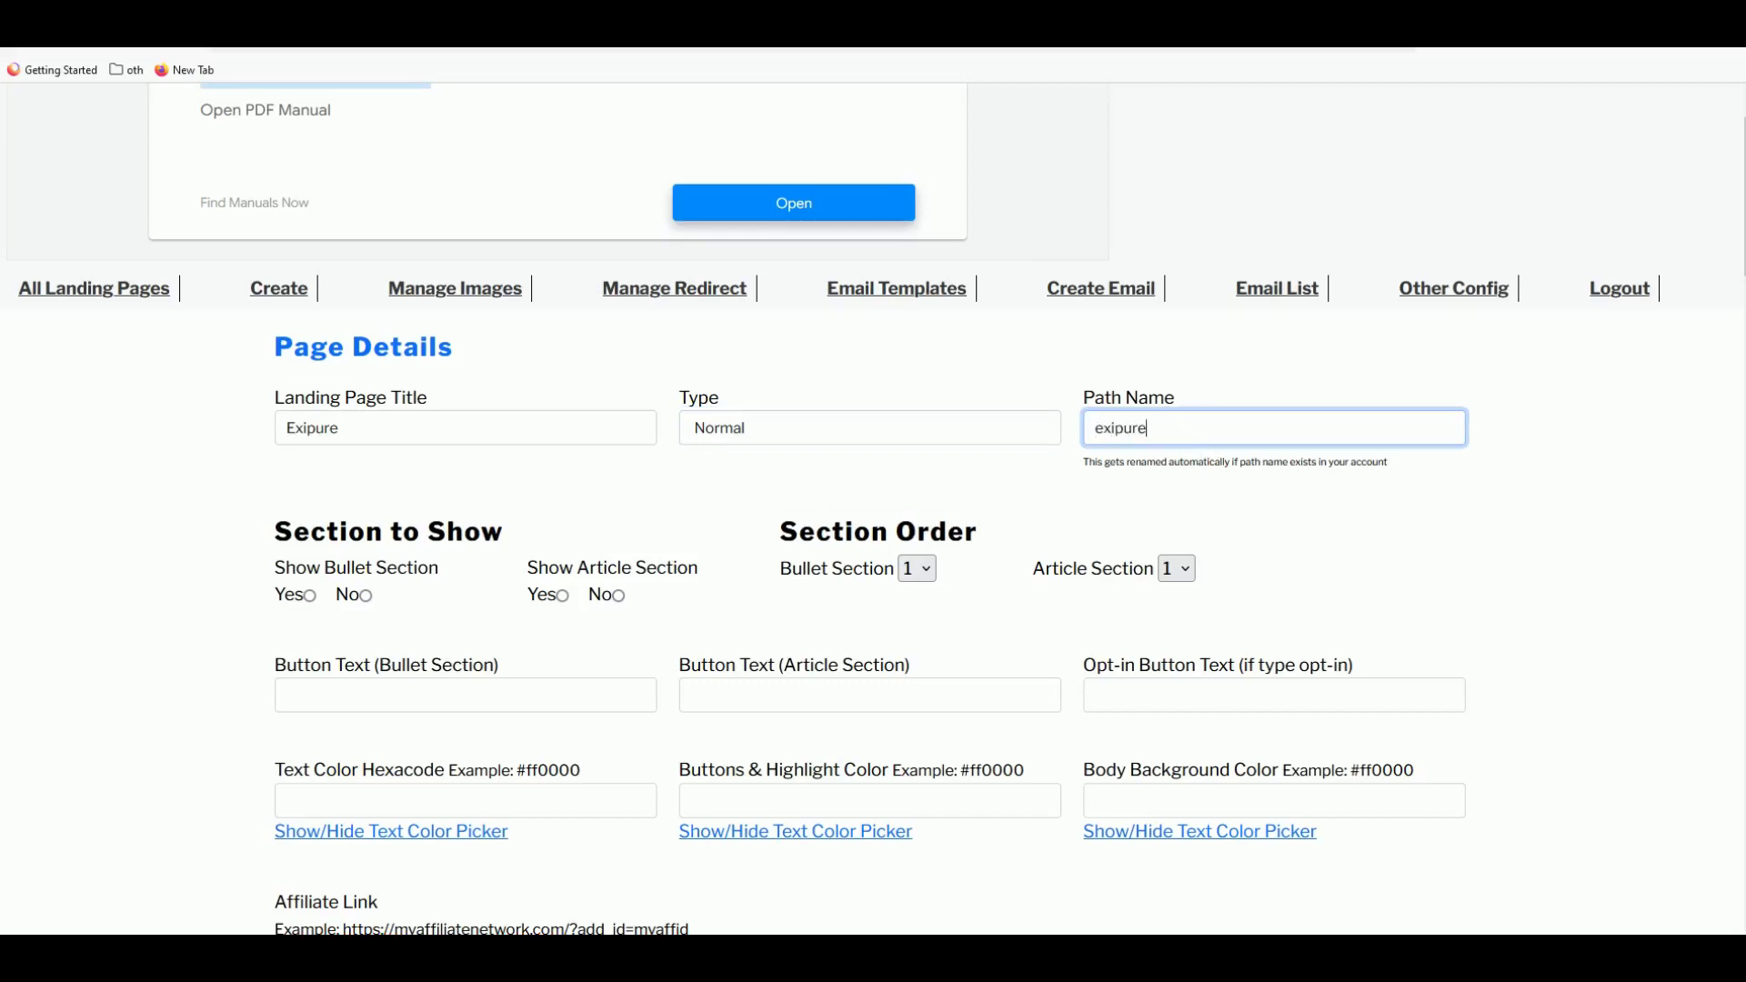
pyautogui.write('exipure')
pyautogui.moveTo(1146, 428); pyautogui.dragTo(1062, 437)
pyautogui.click(154, 400)
pyautogui.doubleClick(1120, 428)
pyautogui.click(1223, 463)
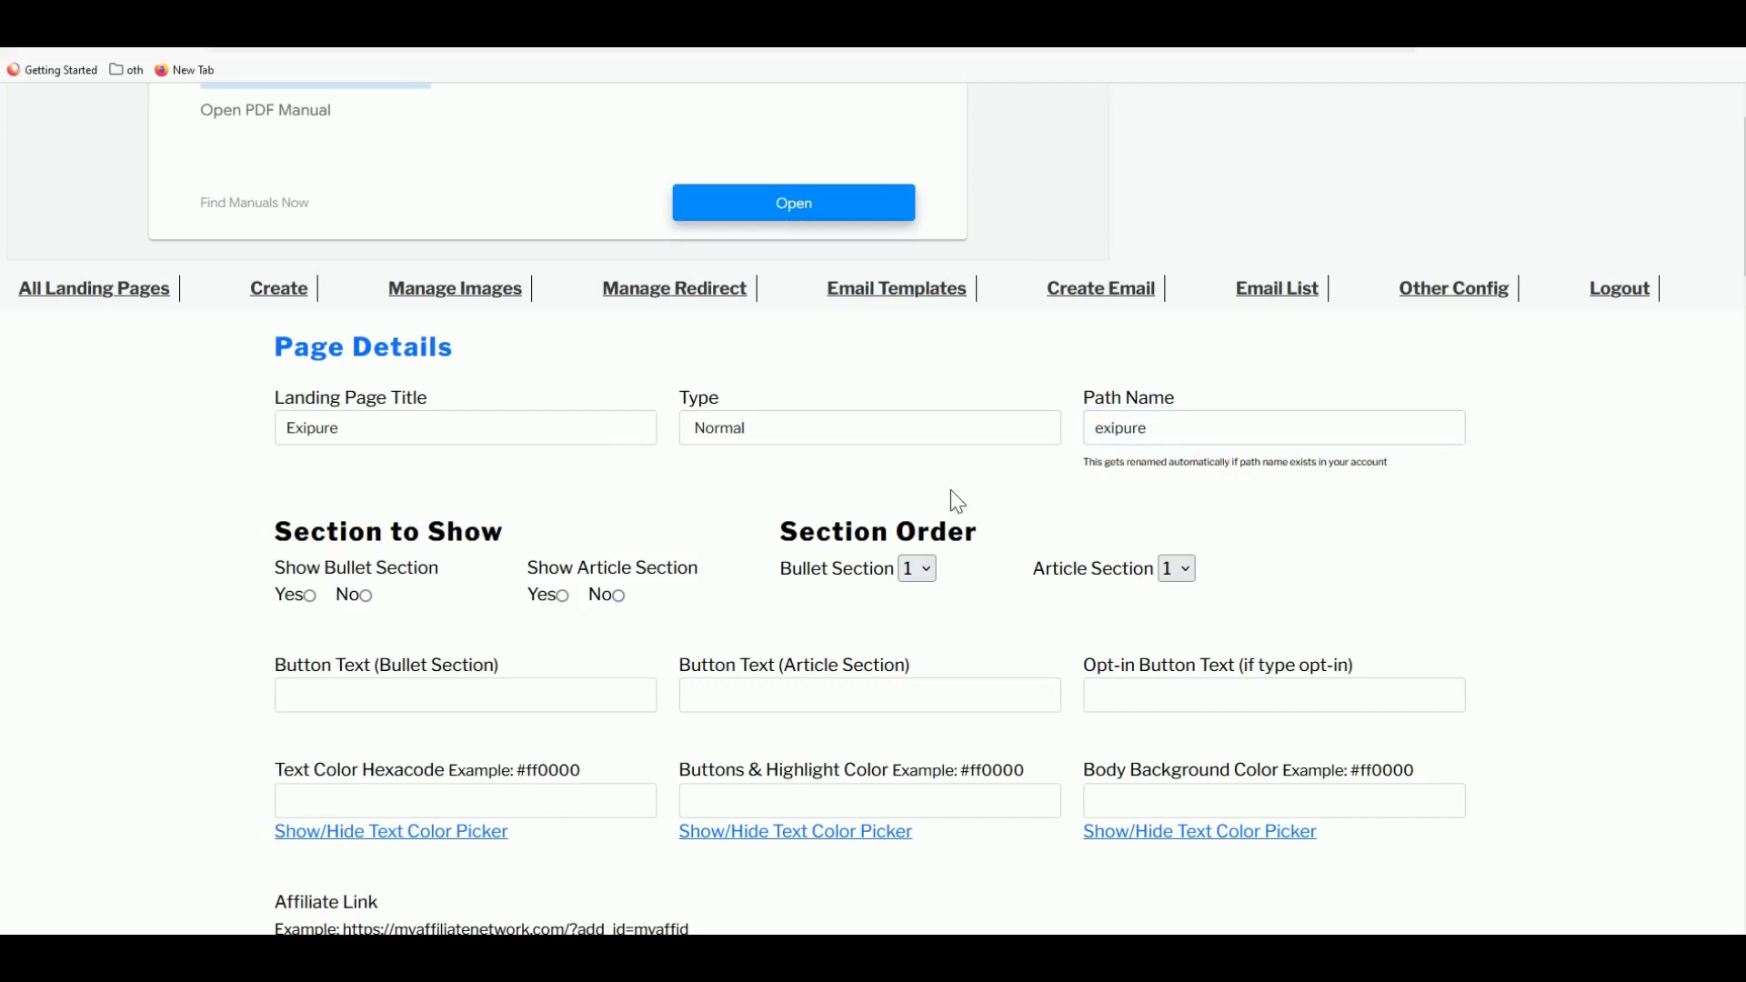
pyautogui.scroll(-1, 1005, 495)
# - Turn on Show Bullet Section and view the Java Burn page for reference
pyautogui.click(311, 501)
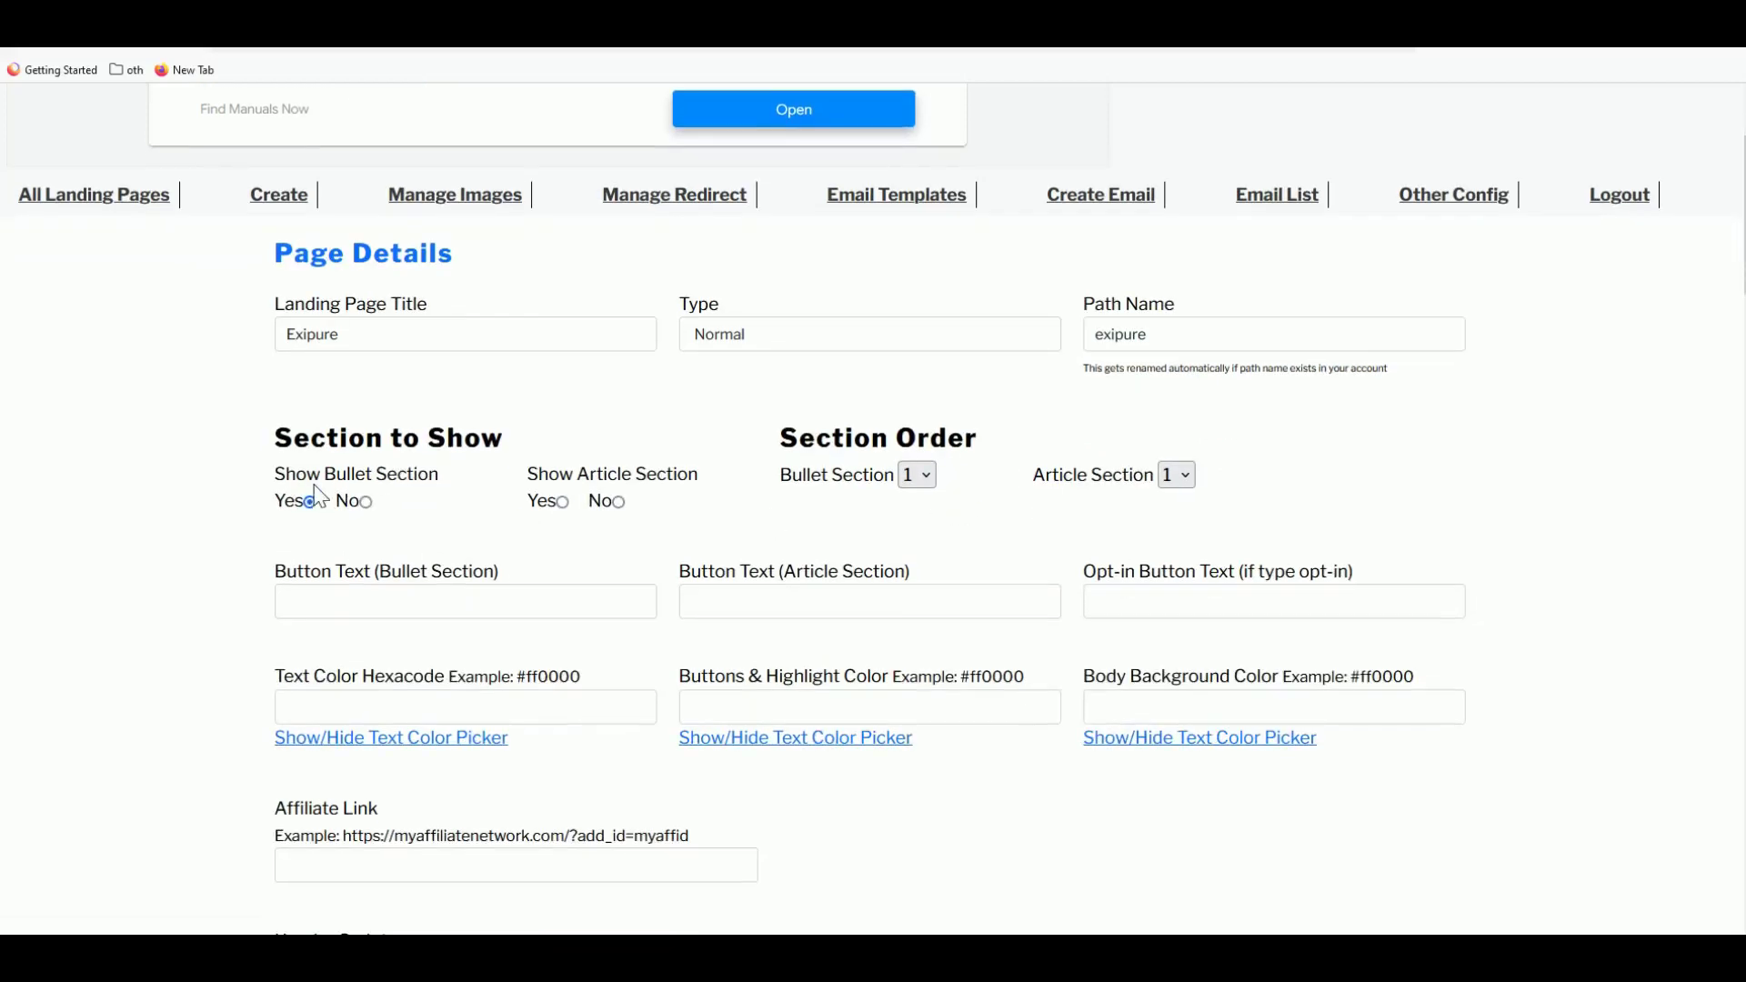
pyautogui.rightClick(137, 194)
pyautogui.click(182, 206)
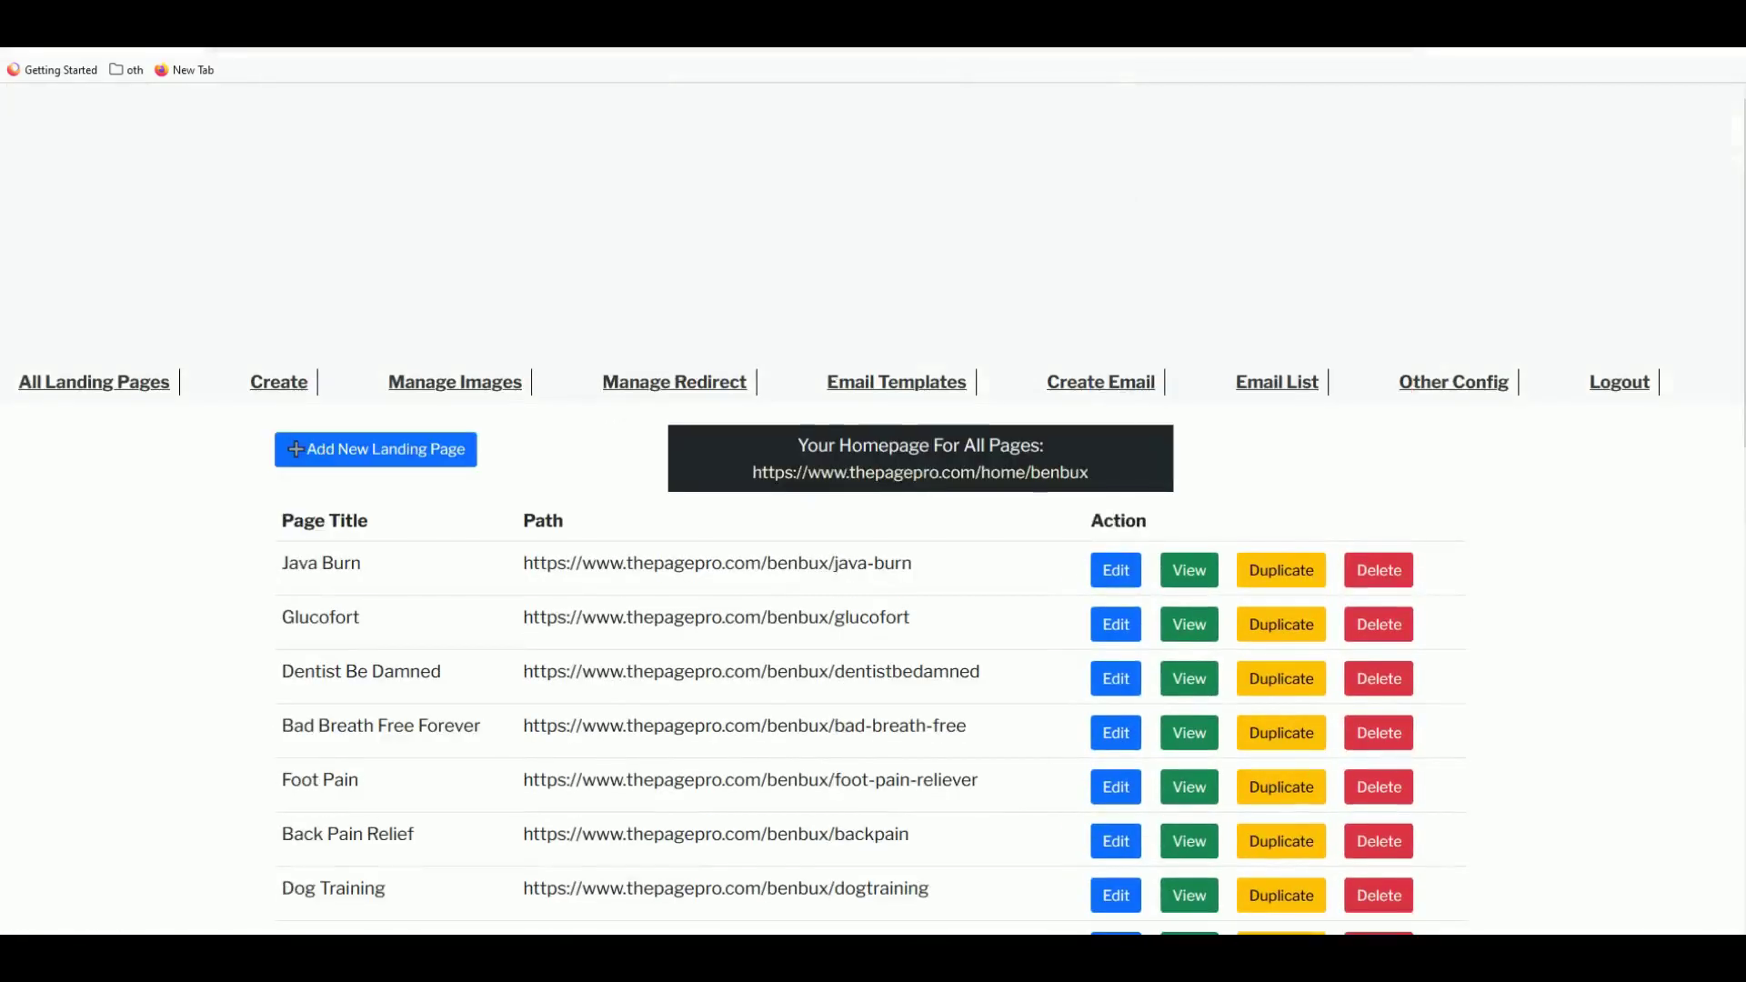
pyautogui.click(1185, 397)
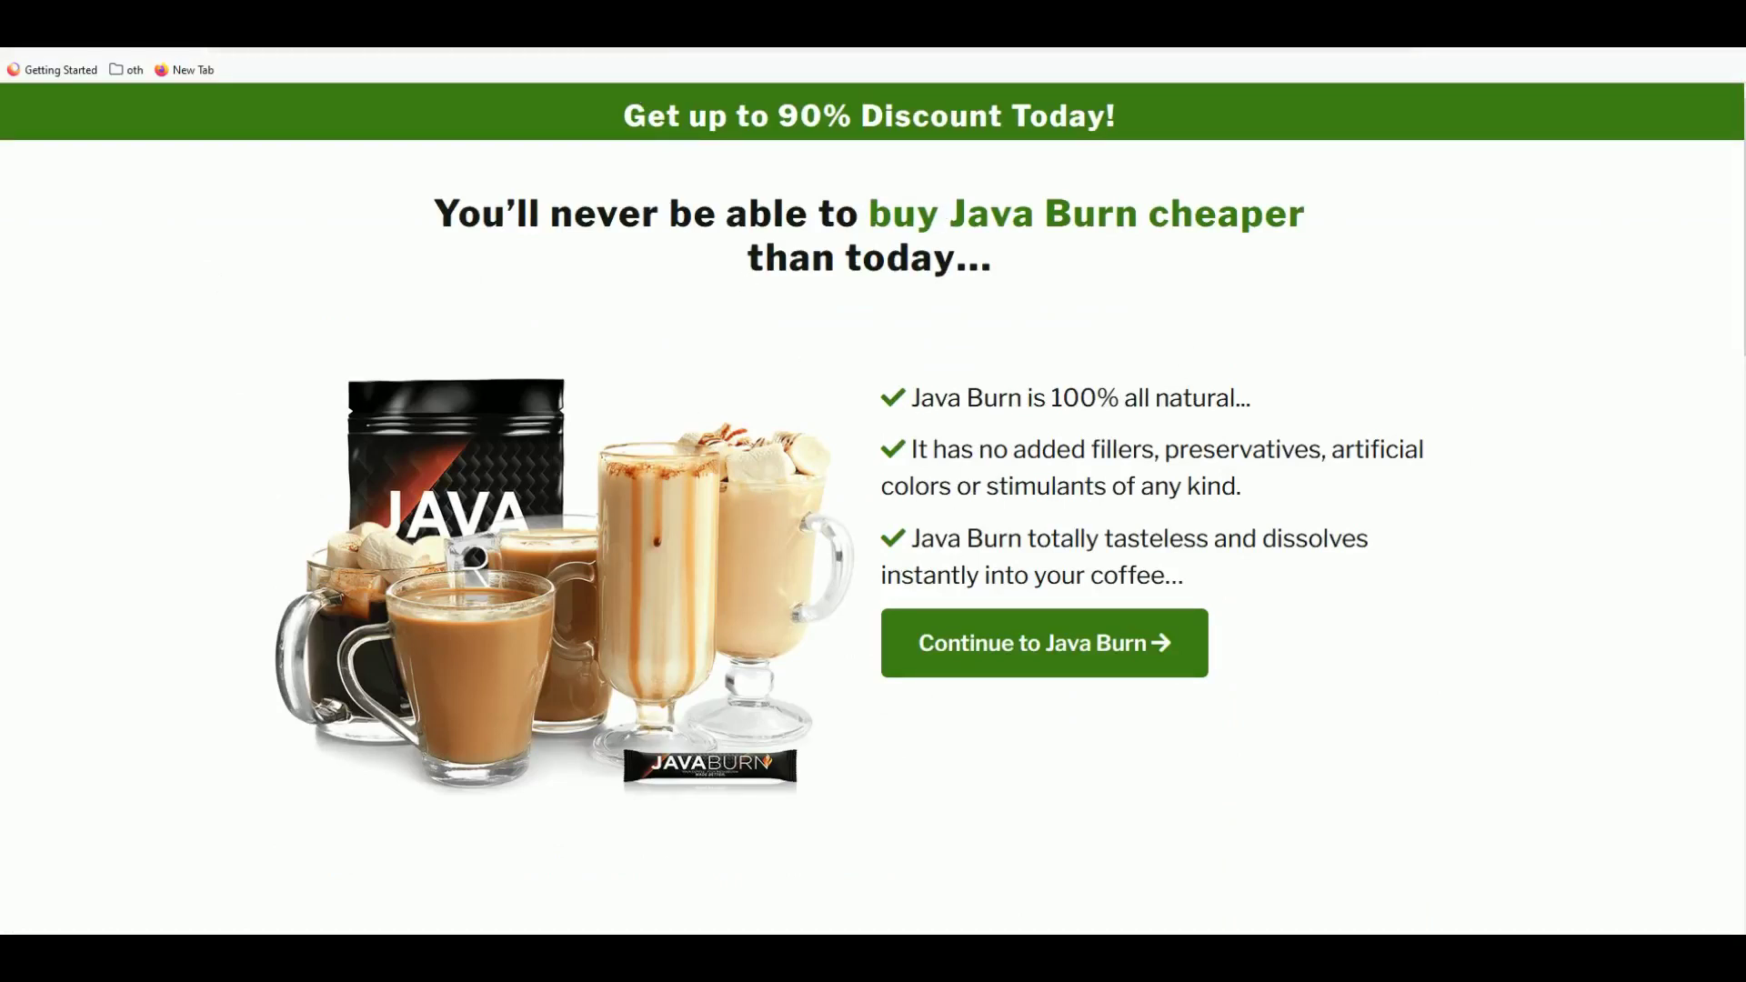
pyautogui.hotkey('alt', 'Left')
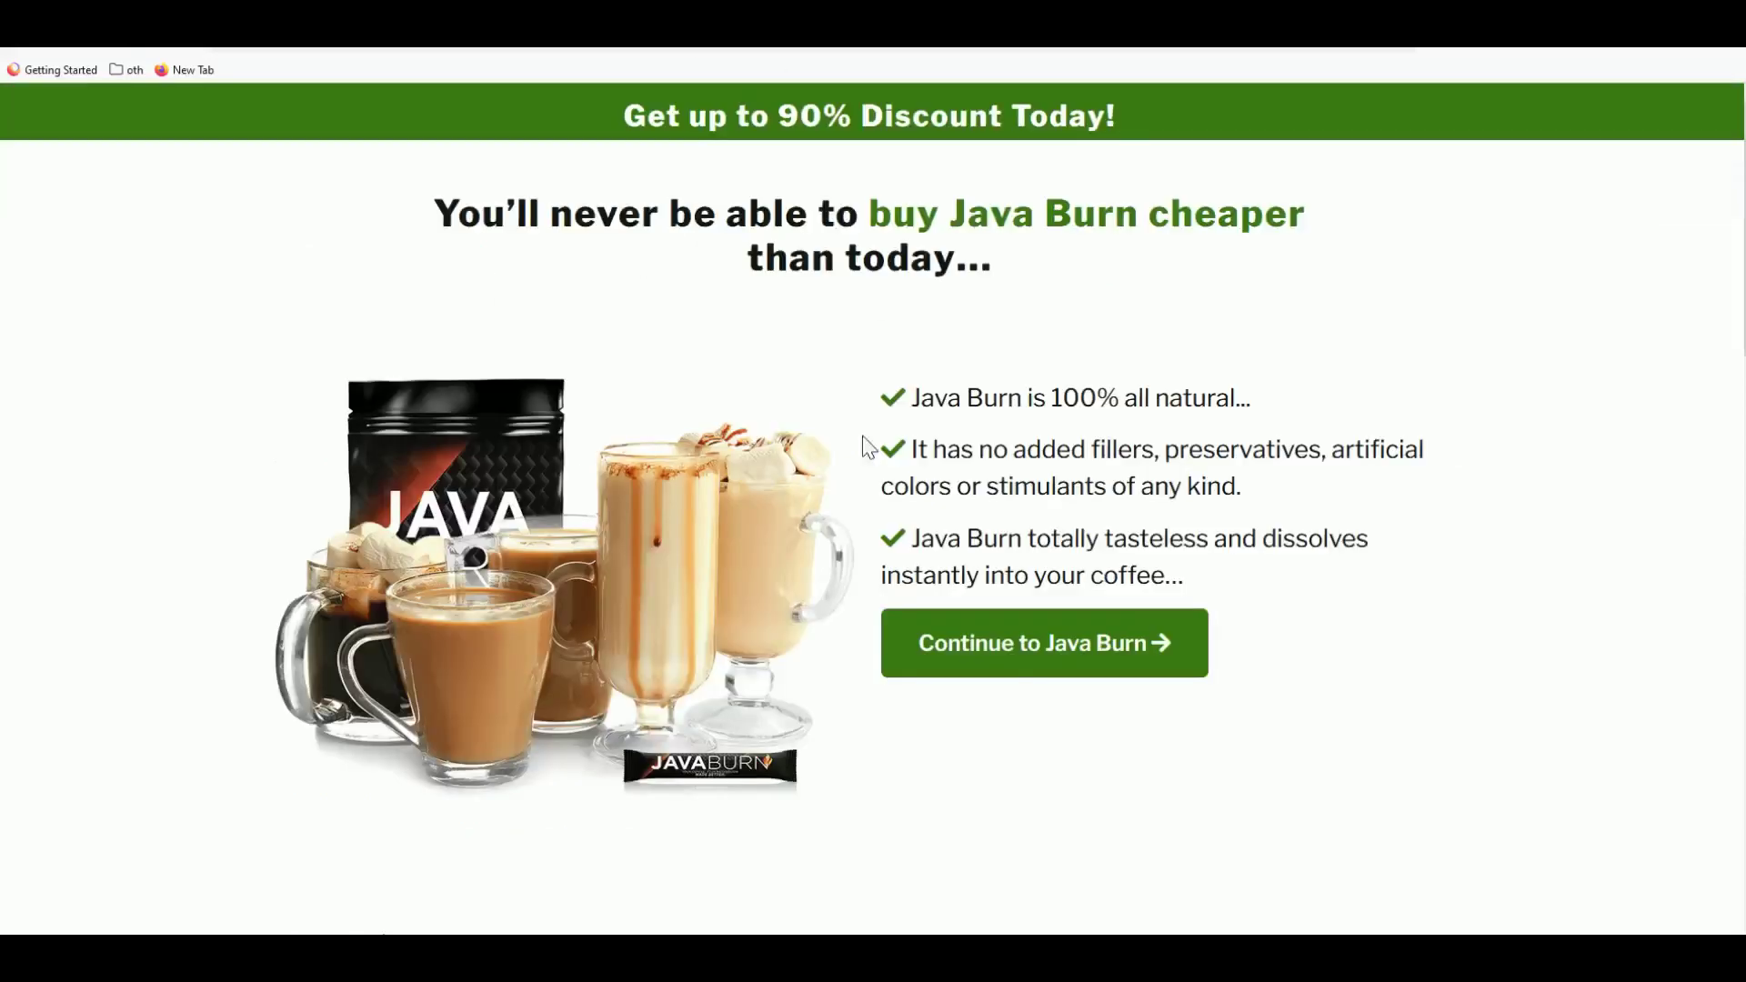
# - Keep the page type Normal and turn on Show Article Section
pyautogui.scroll(-15, 703, 558)
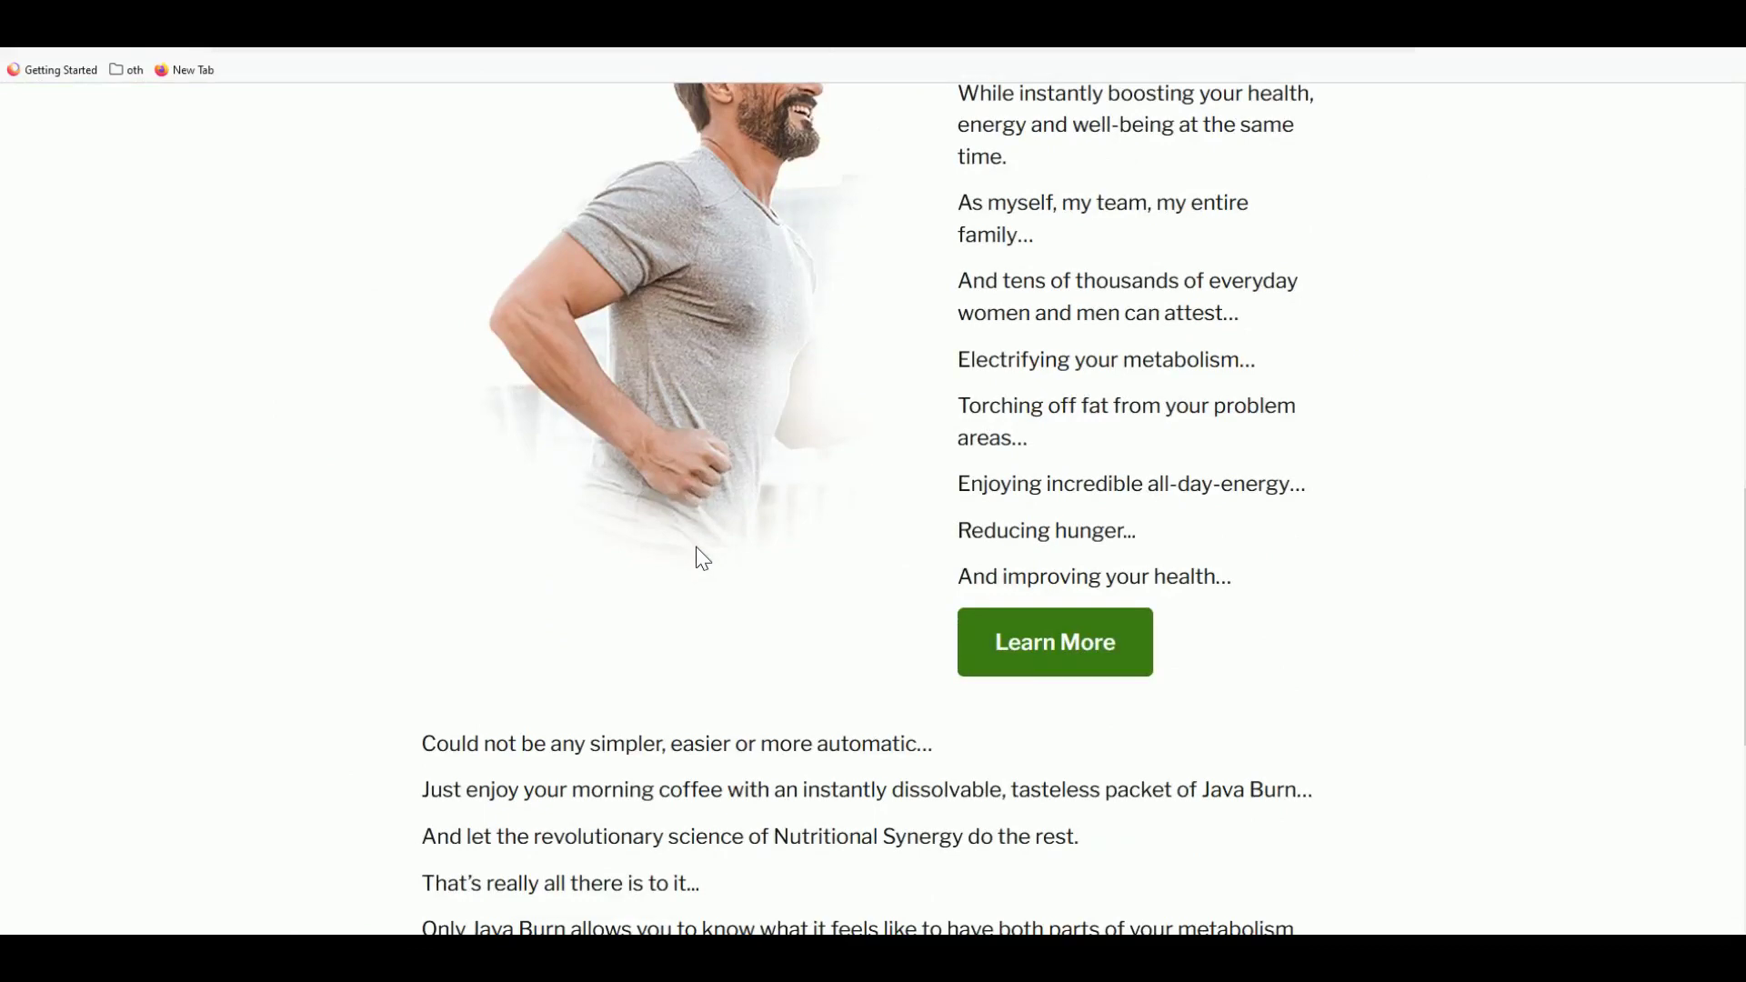
pyautogui.scroll(7, 702, 557)
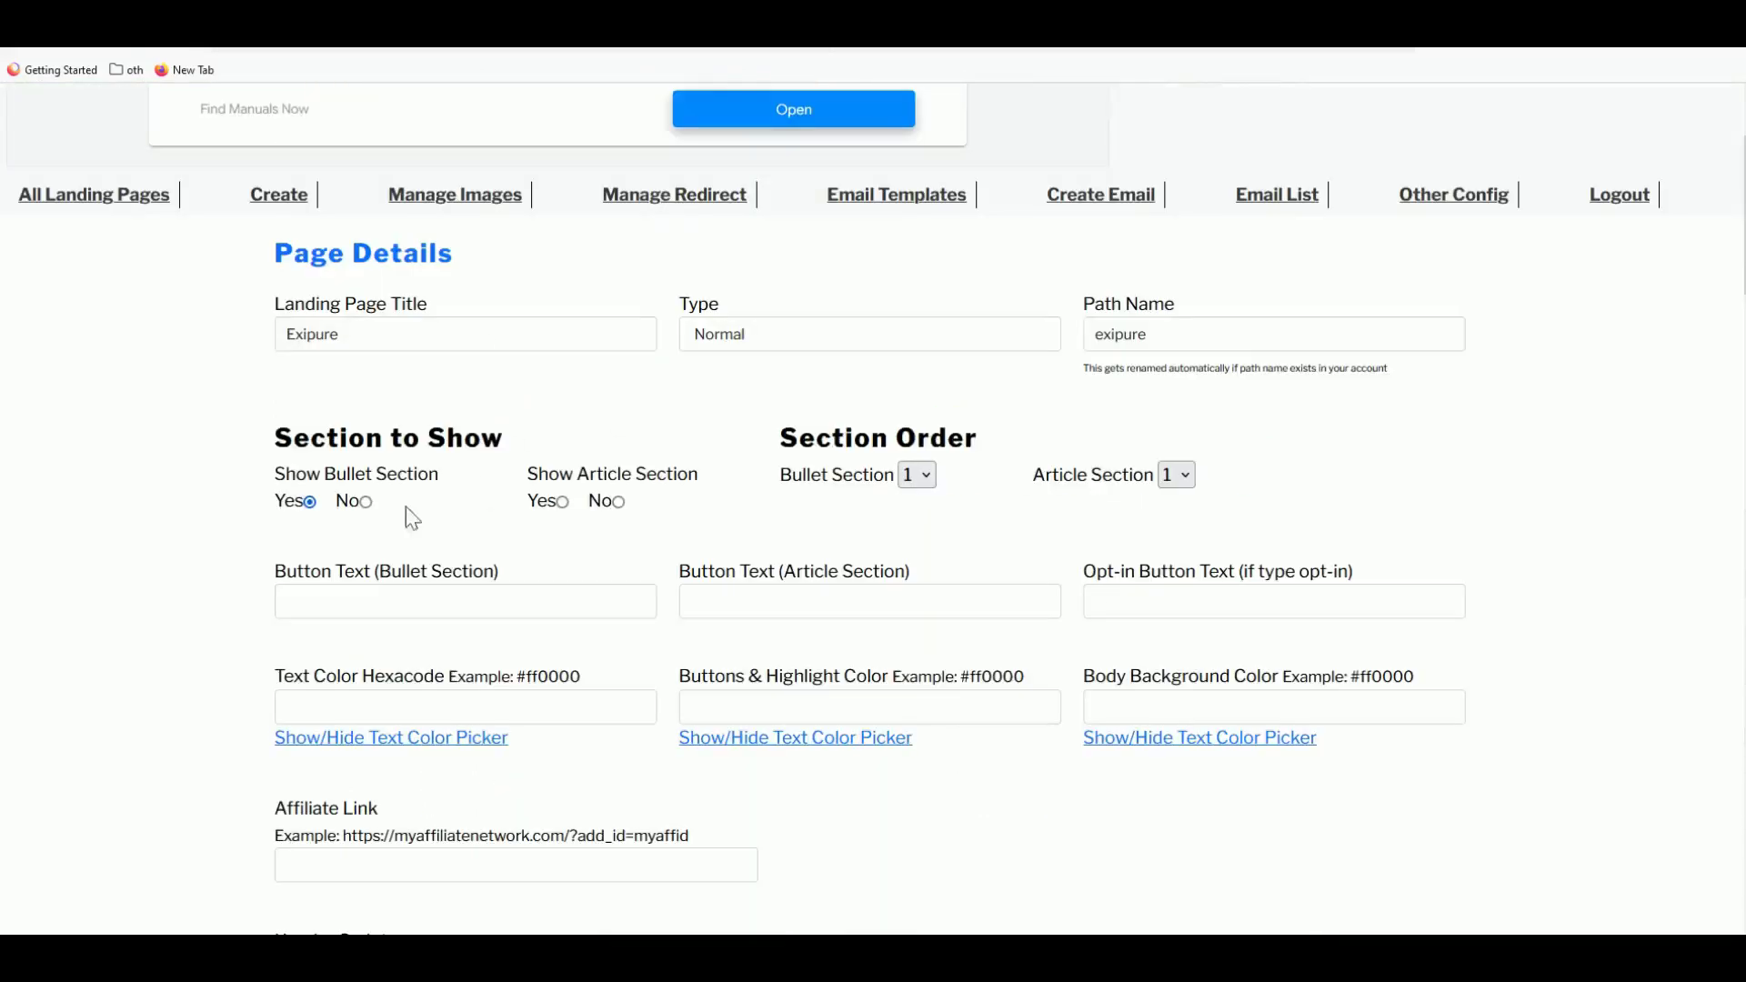
pyautogui.click(706, 344)
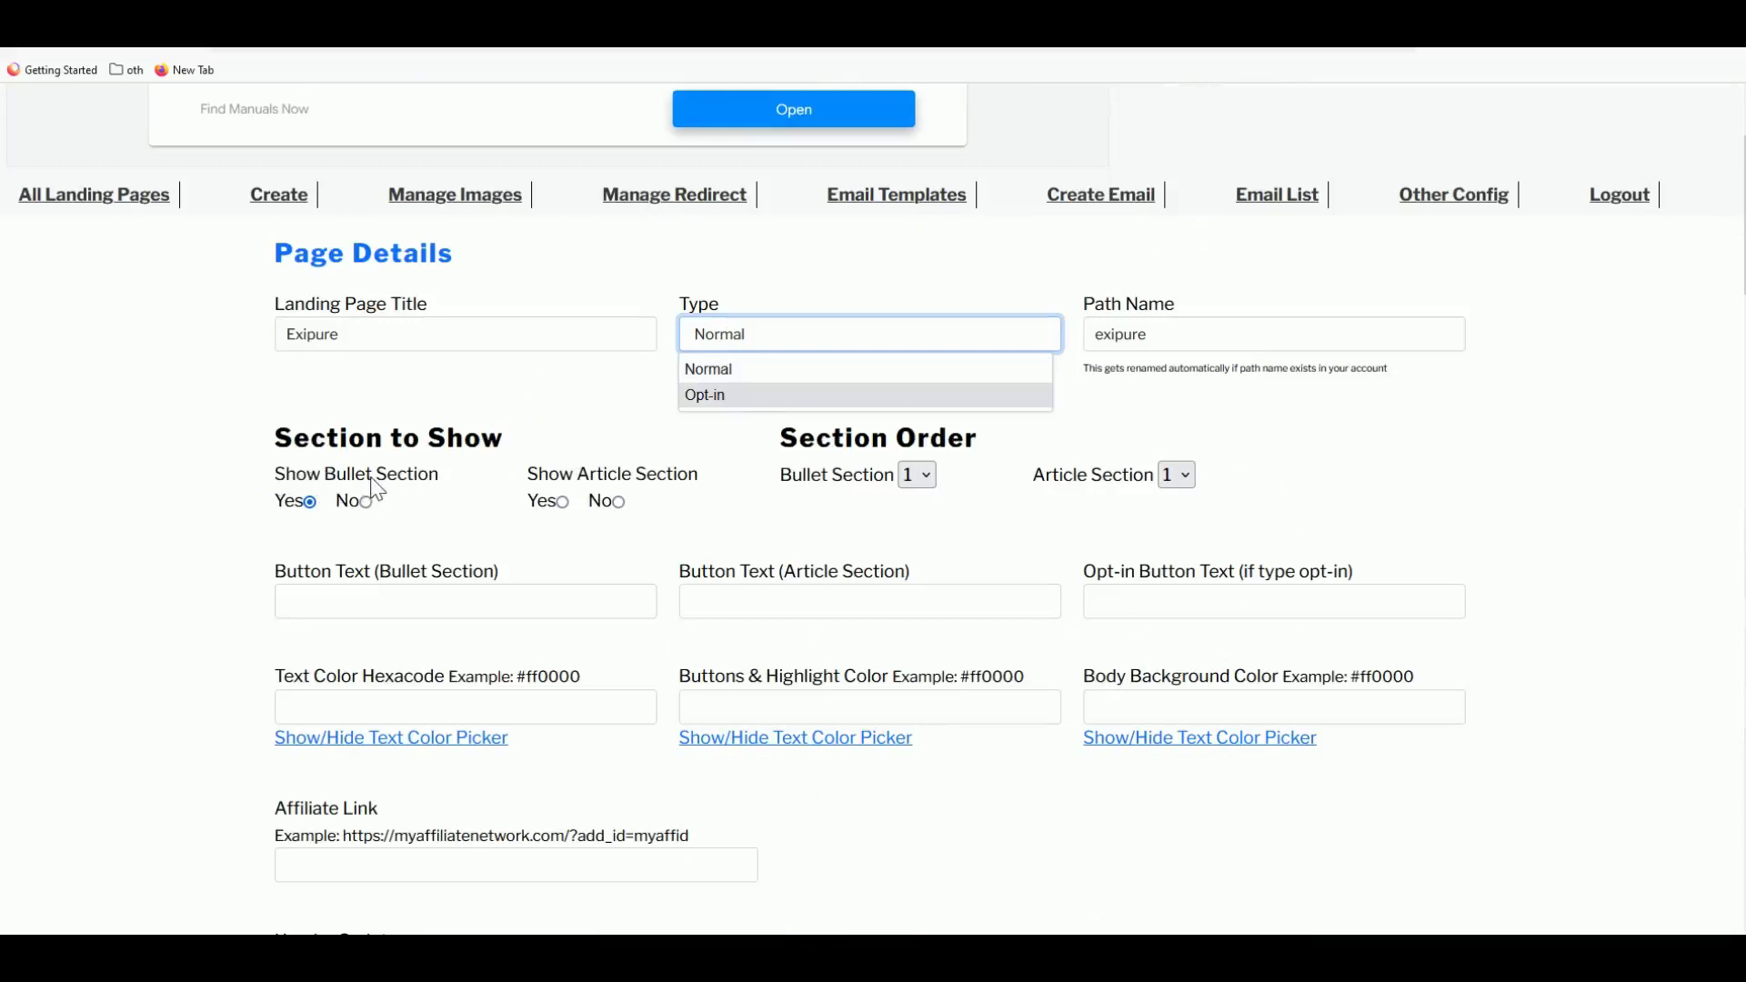
pyautogui.click(205, 498)
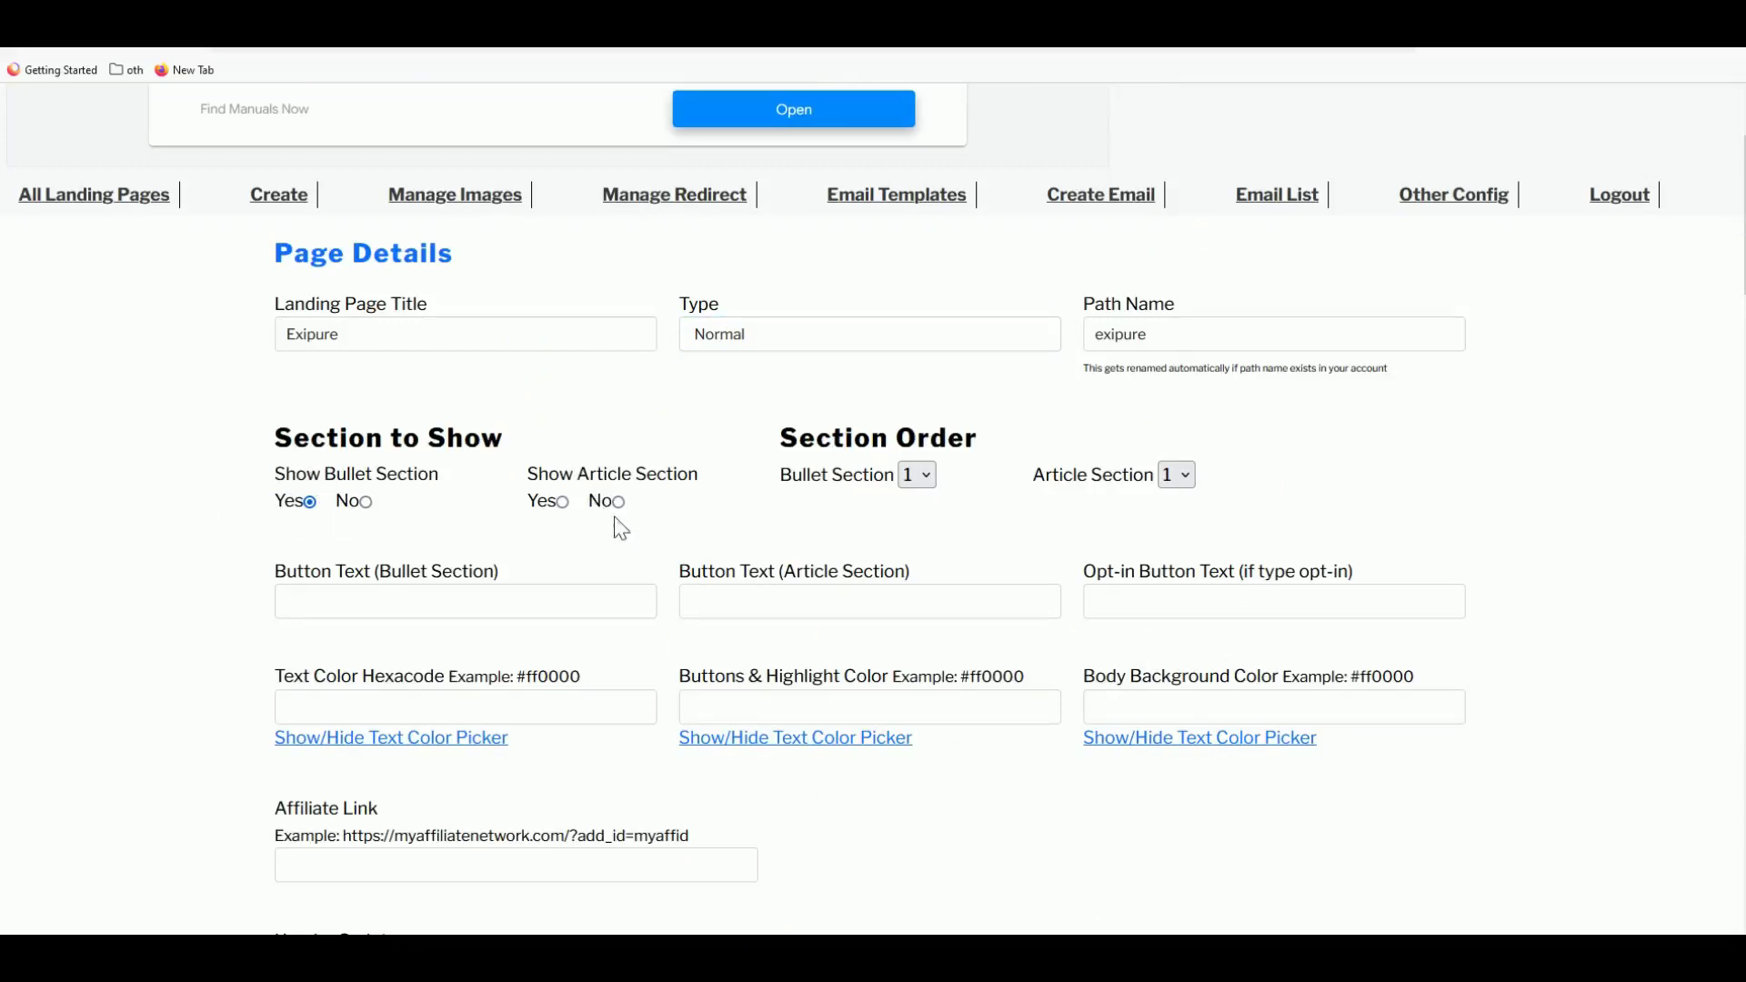
pyautogui.click(563, 501)
# - Enter 'Check Exipure' as both the bullet and article section button text
pyautogui.click(380, 602)
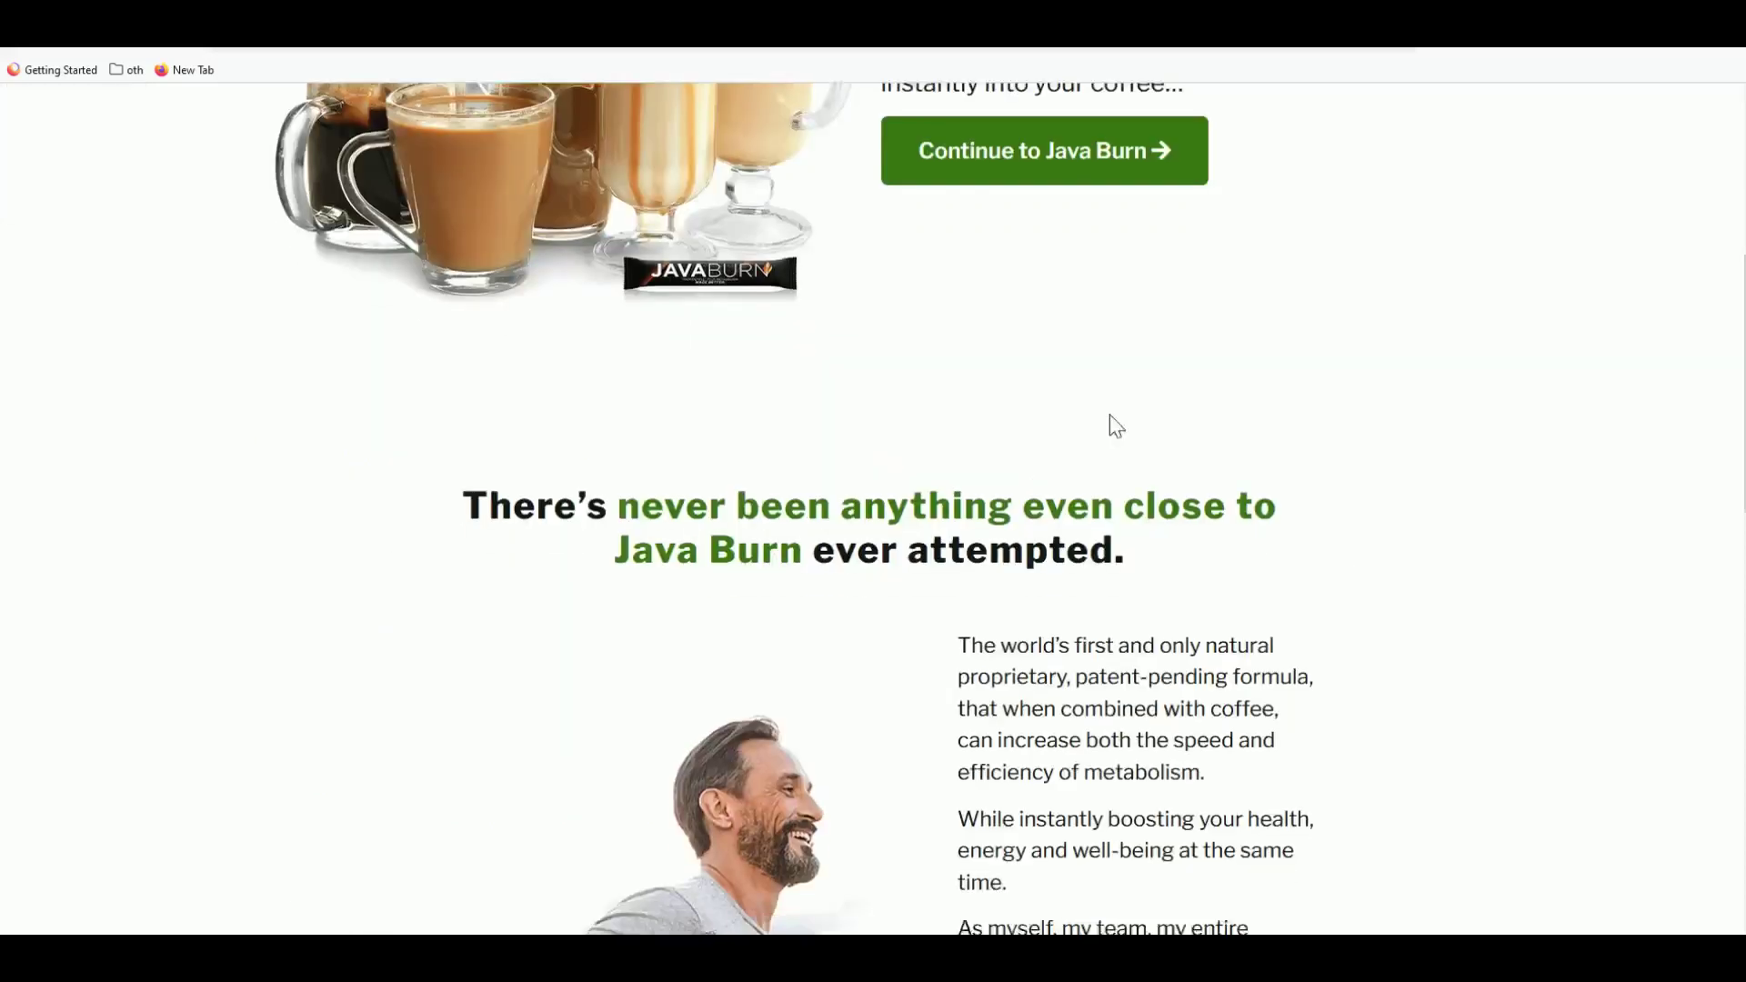
pyautogui.scroll(3, 1110, 421)
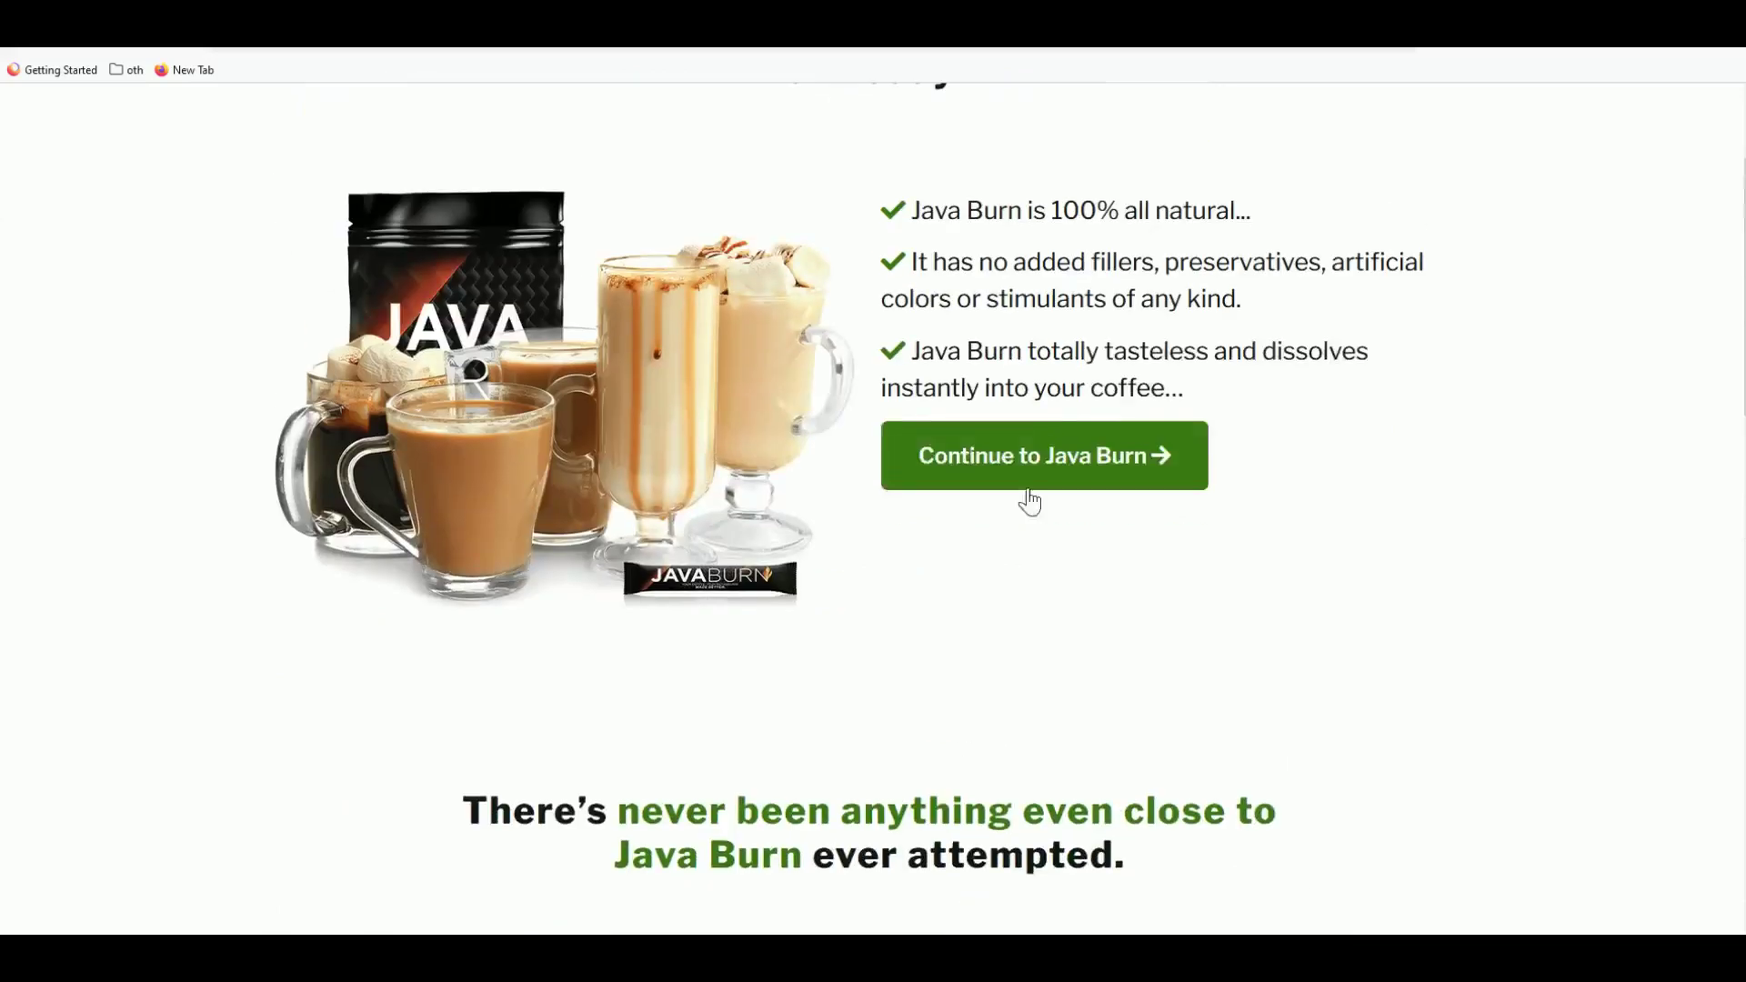
pyautogui.hotkey('ctrl', 'w')
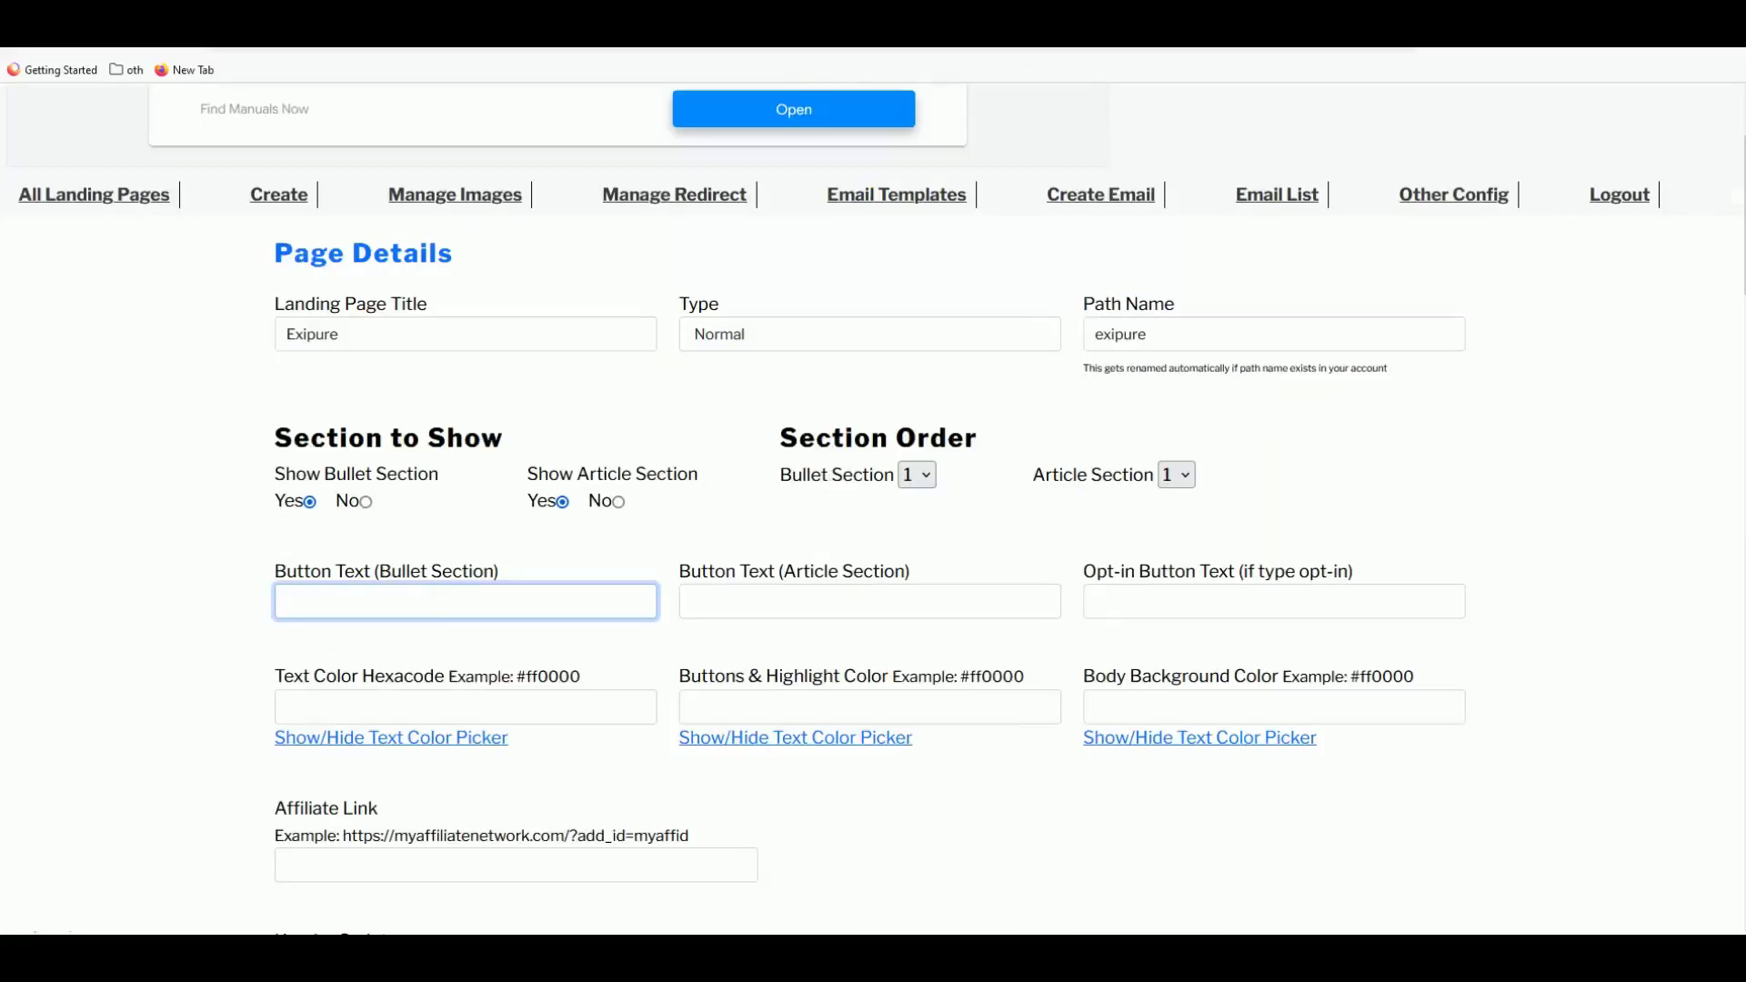
pyautogui.write('Check')
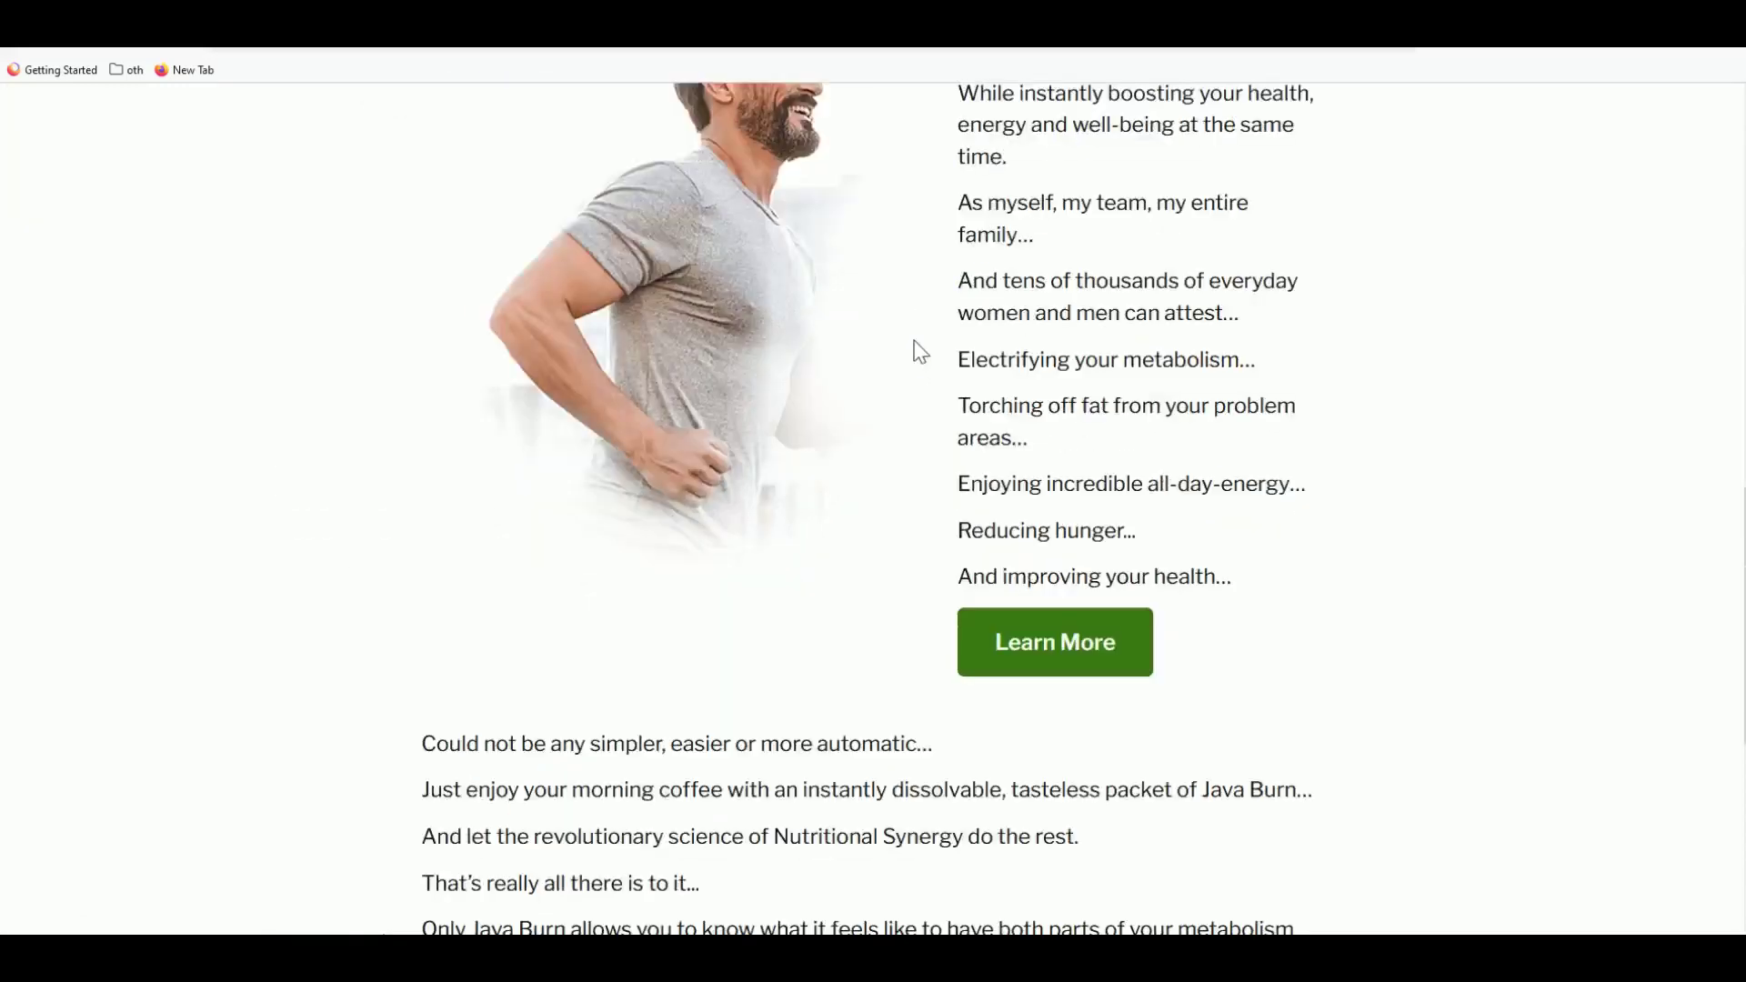
pyautogui.scroll(-6, 920, 352)
pyautogui.scroll(7, 881, 667)
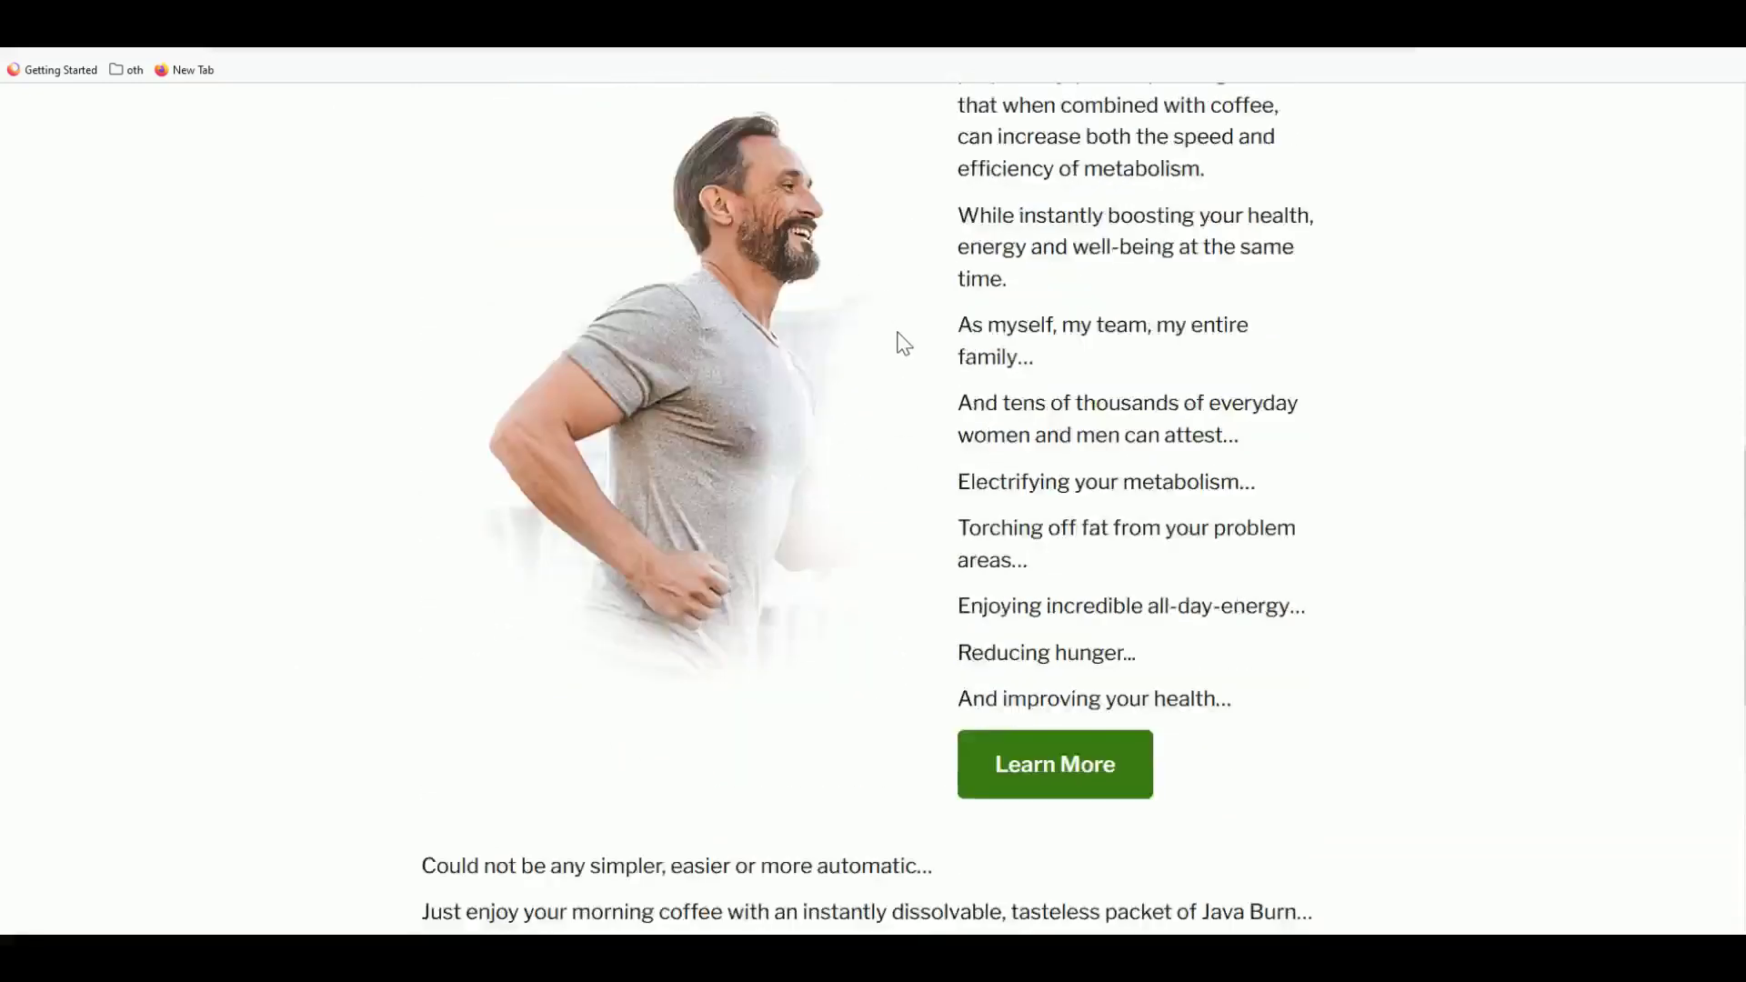
pyautogui.scroll(-6, 903, 344)
pyautogui.scroll(1, 838, 85)
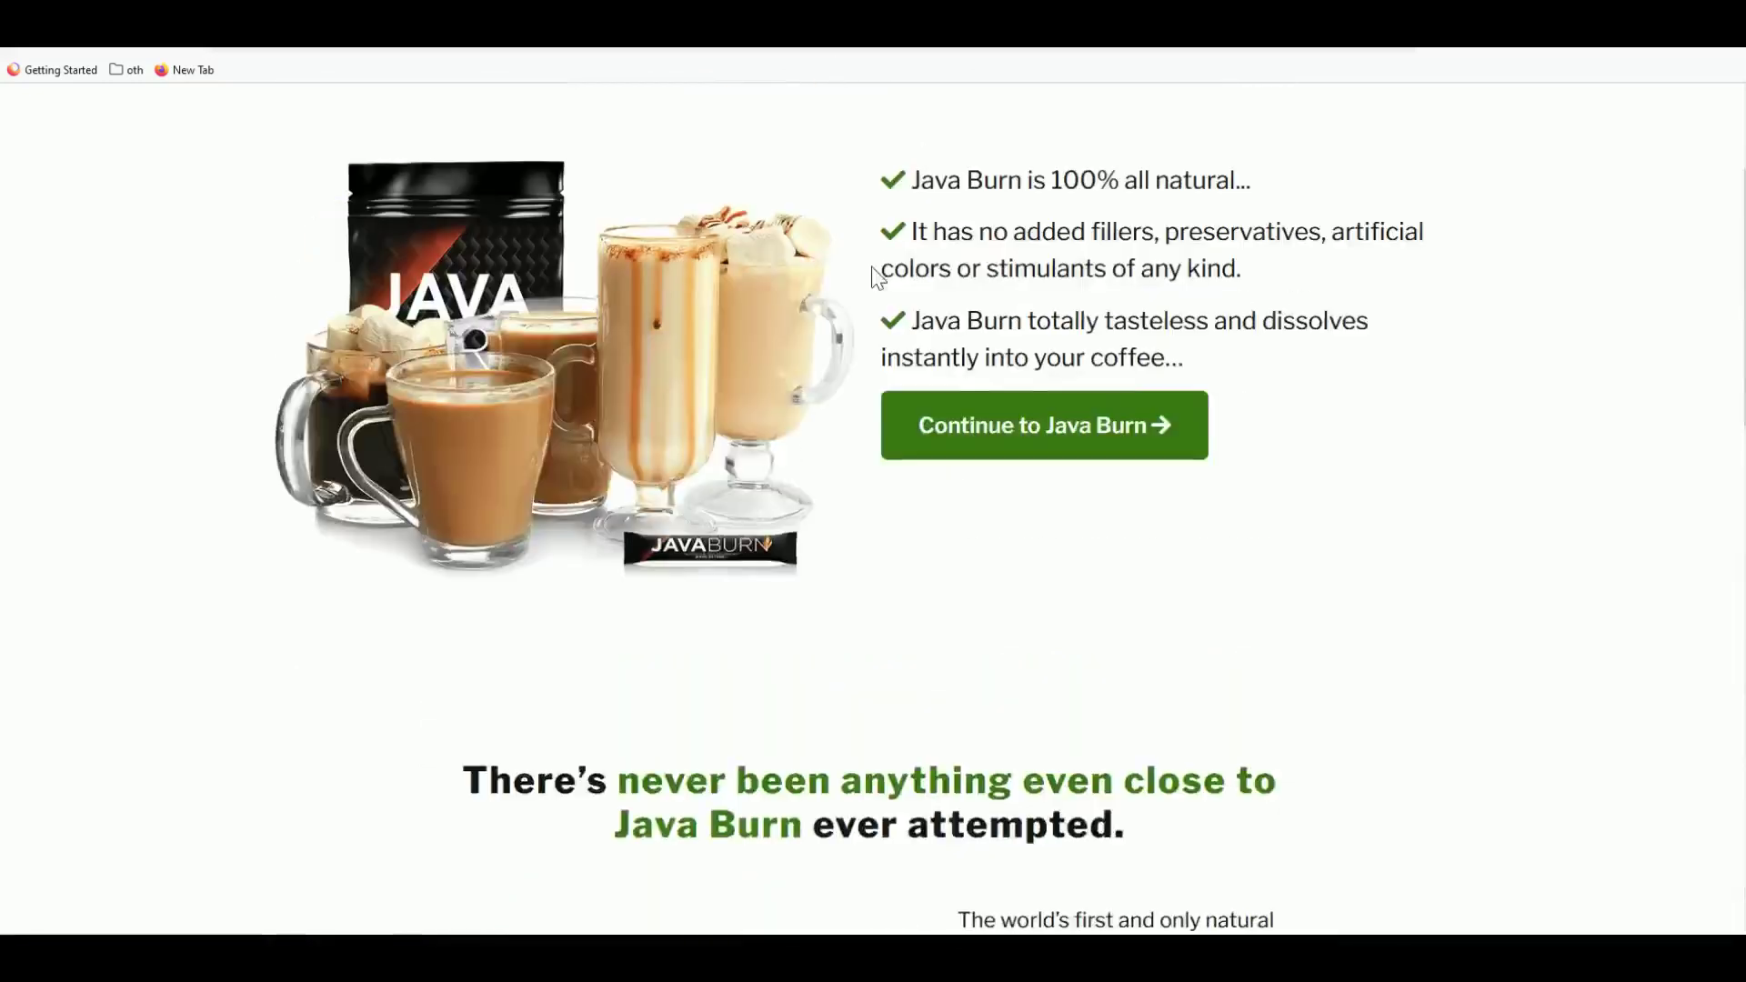
pyautogui.scroll(2, 871, 265)
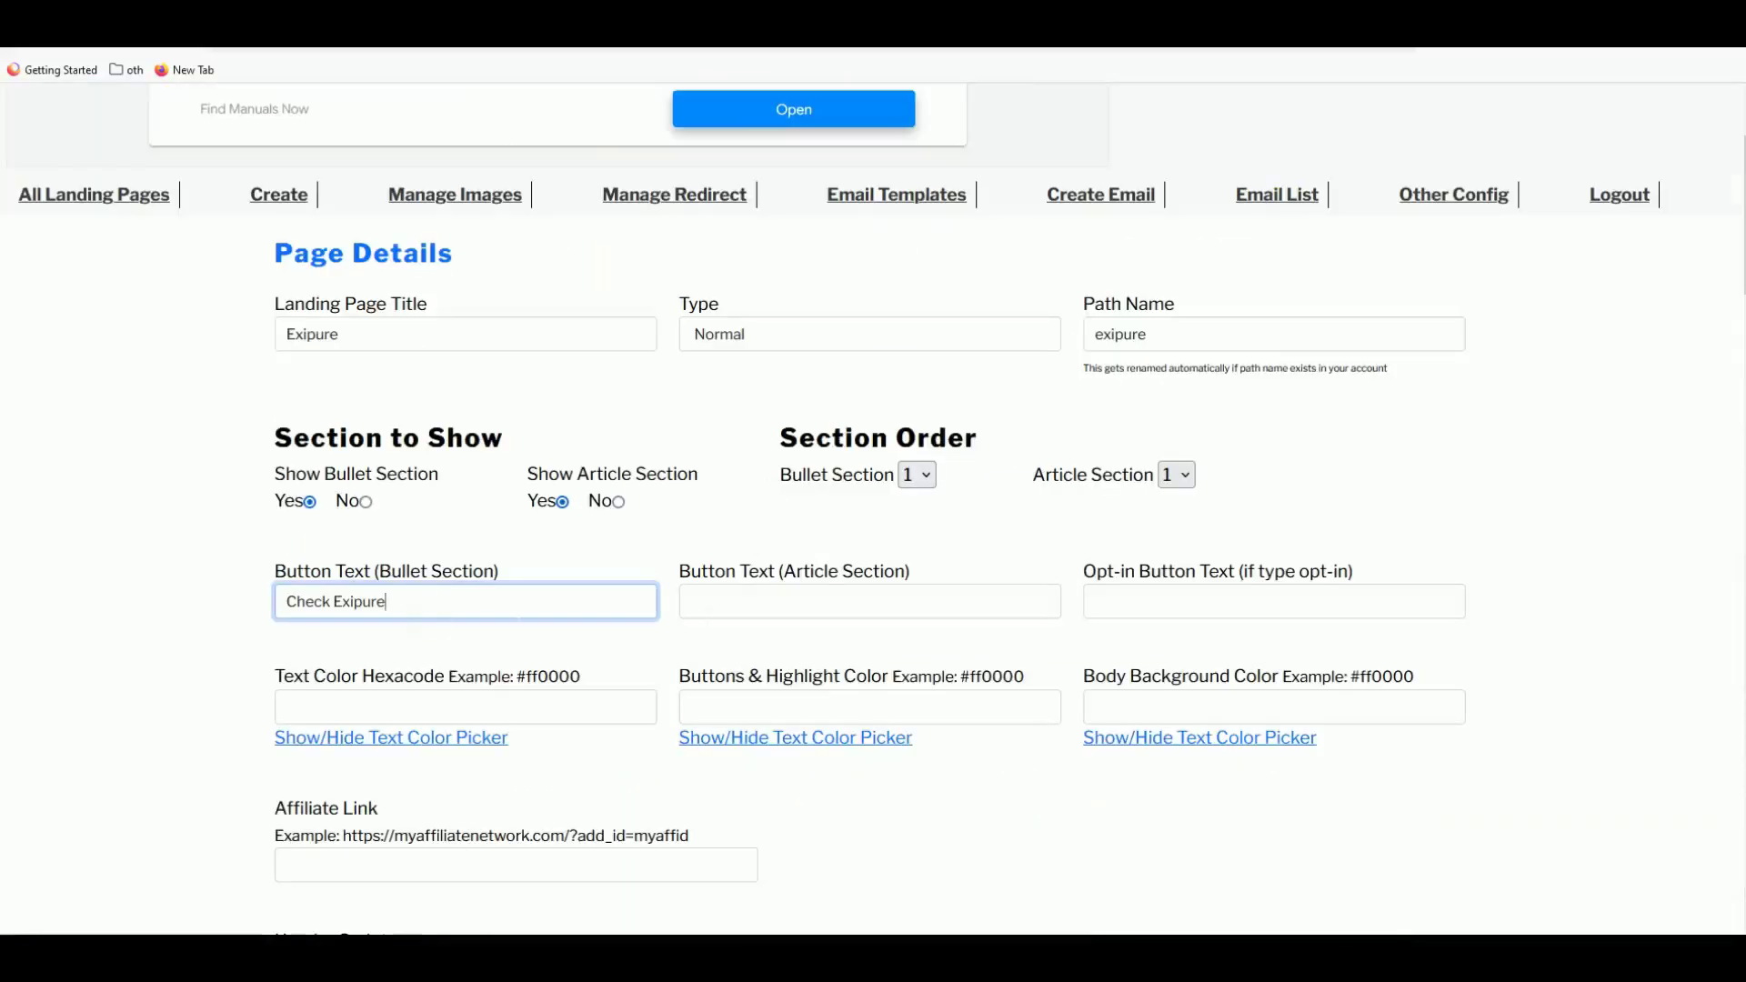
pyautogui.hotkey('ctrl', 'a')
pyautogui.hotkey('ctrl', 'c')
pyautogui.press('Tab')
pyautogui.hotkey('ctrl', 'v')
# - Switch type to Opt-in, enter 'Send Me to Offer' as button text, then revert to Normal
pyautogui.click(779, 339)
pyautogui.click(775, 340)
pyautogui.click(766, 346)
pyautogui.click(738, 397)
pyautogui.click(1131, 607)
pyautogui.write('Send Me to Of')
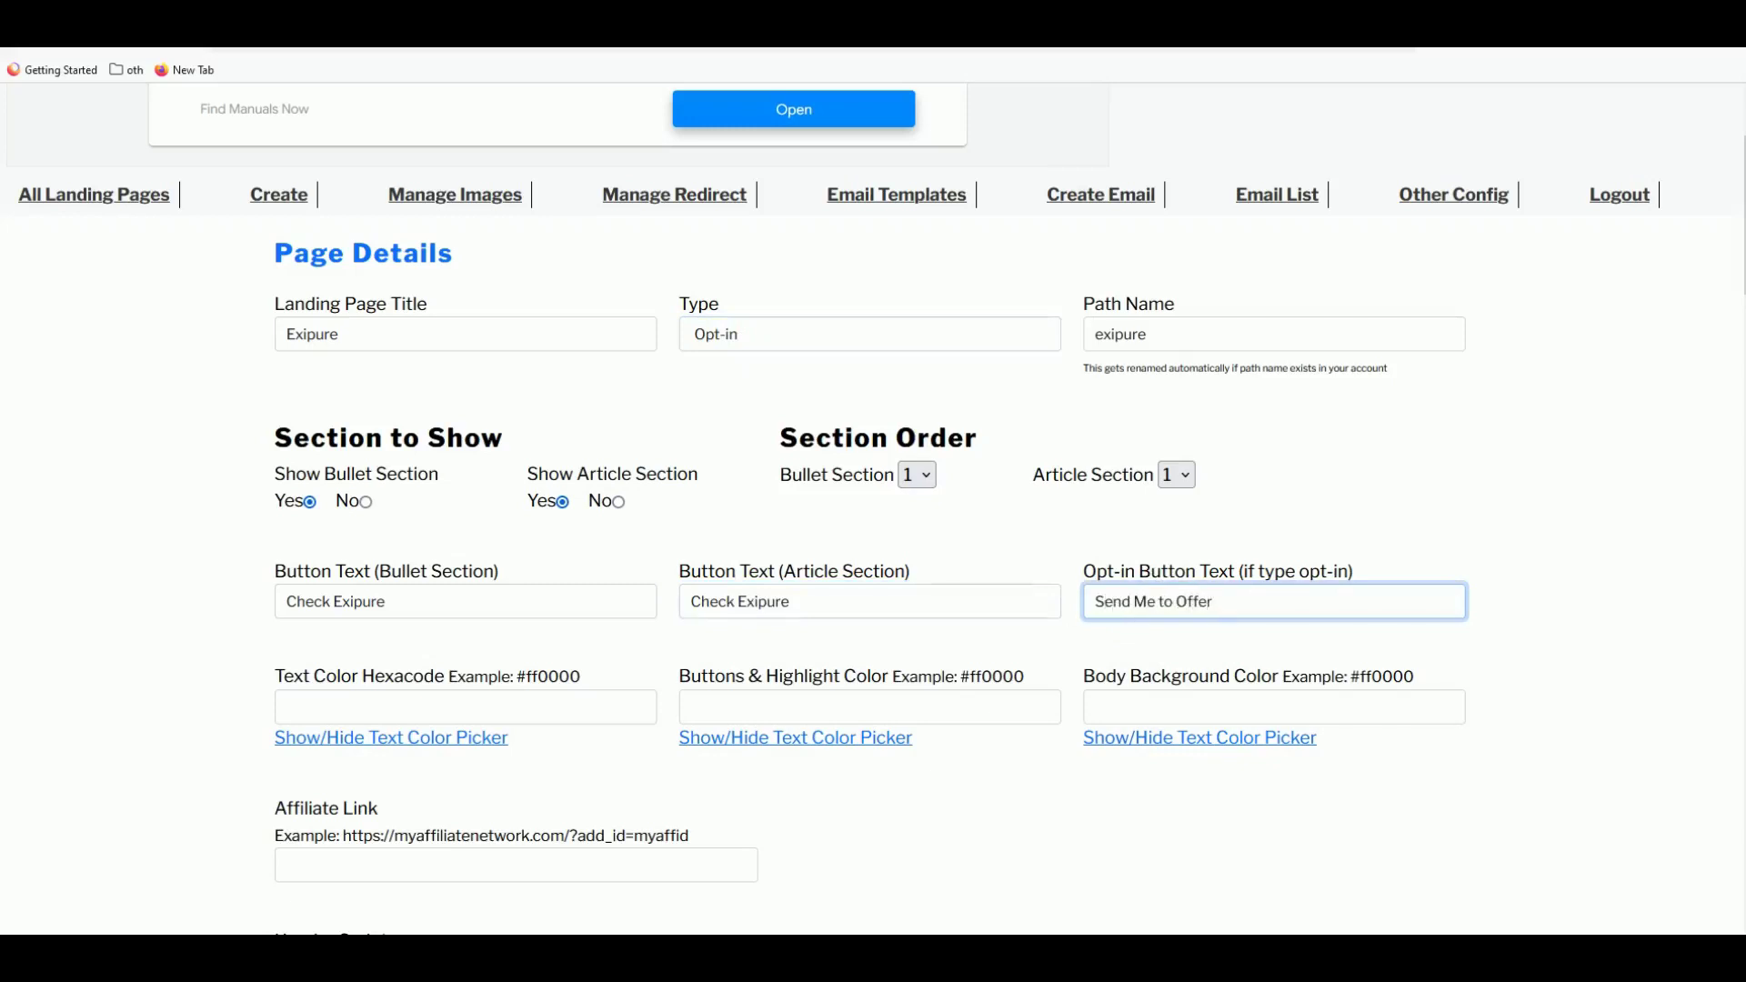
pyautogui.click(796, 345)
pyautogui.click(761, 387)
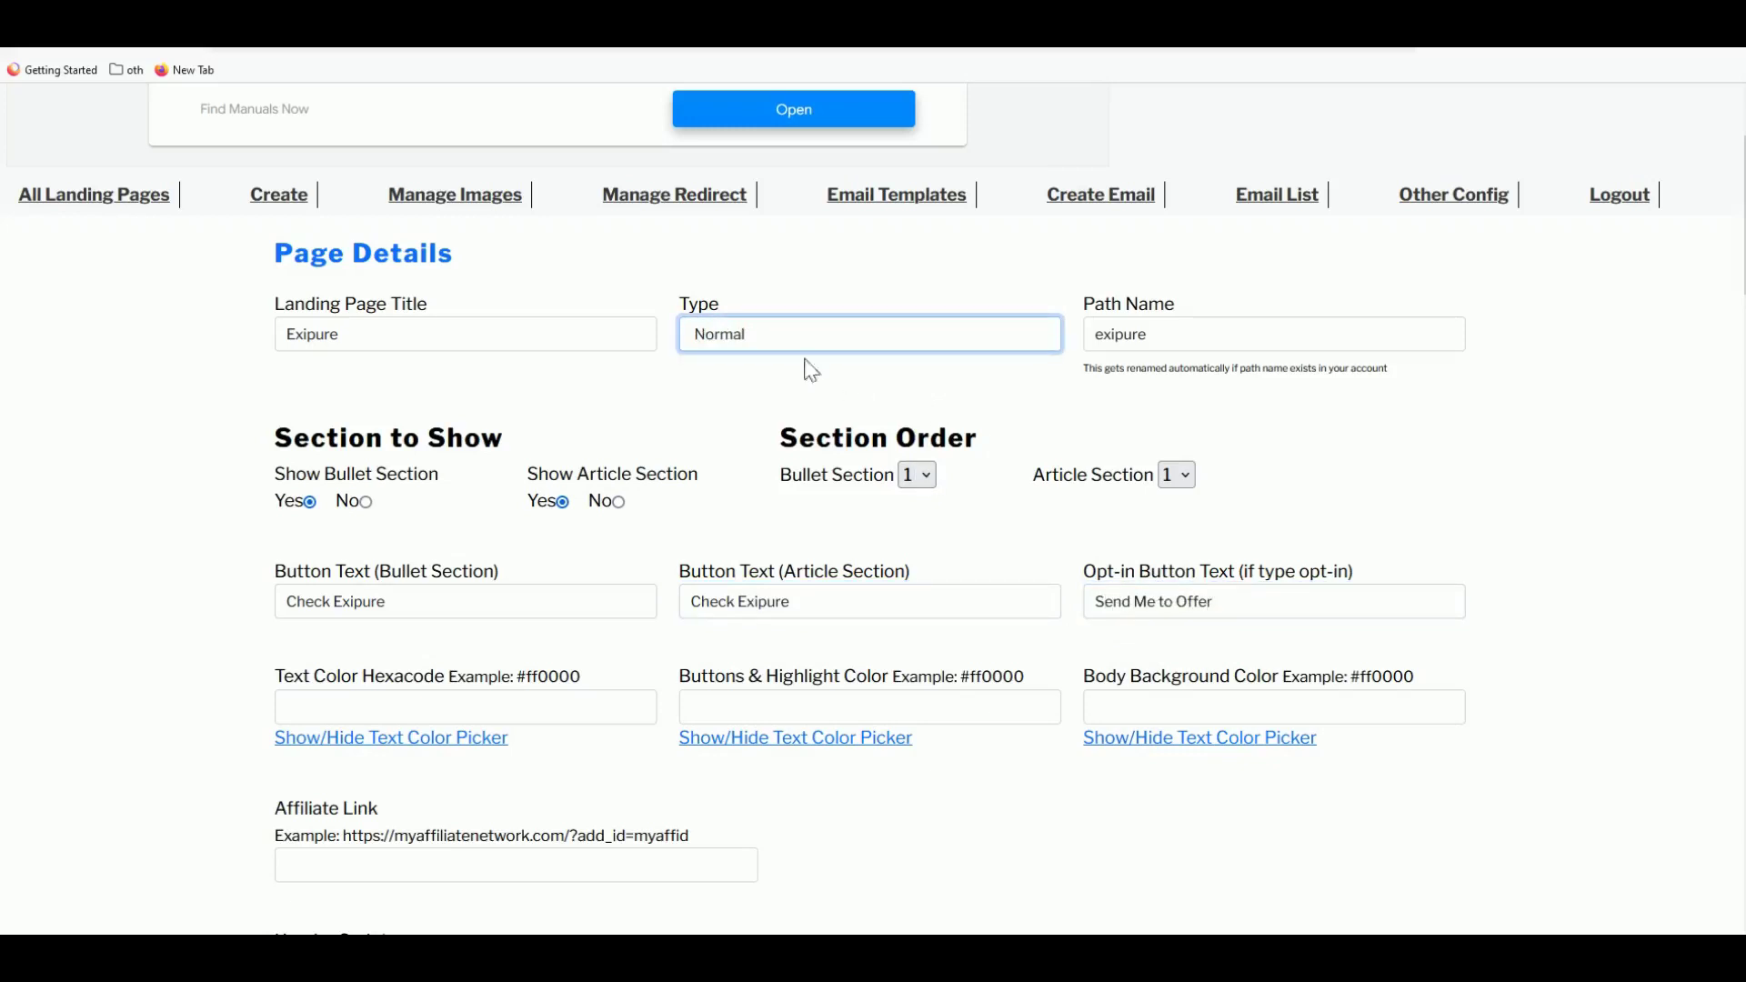
# - Sample the dark teal 00464A from the Exipure sales page header and copy it
pyautogui.scroll(-1, 755, 473)
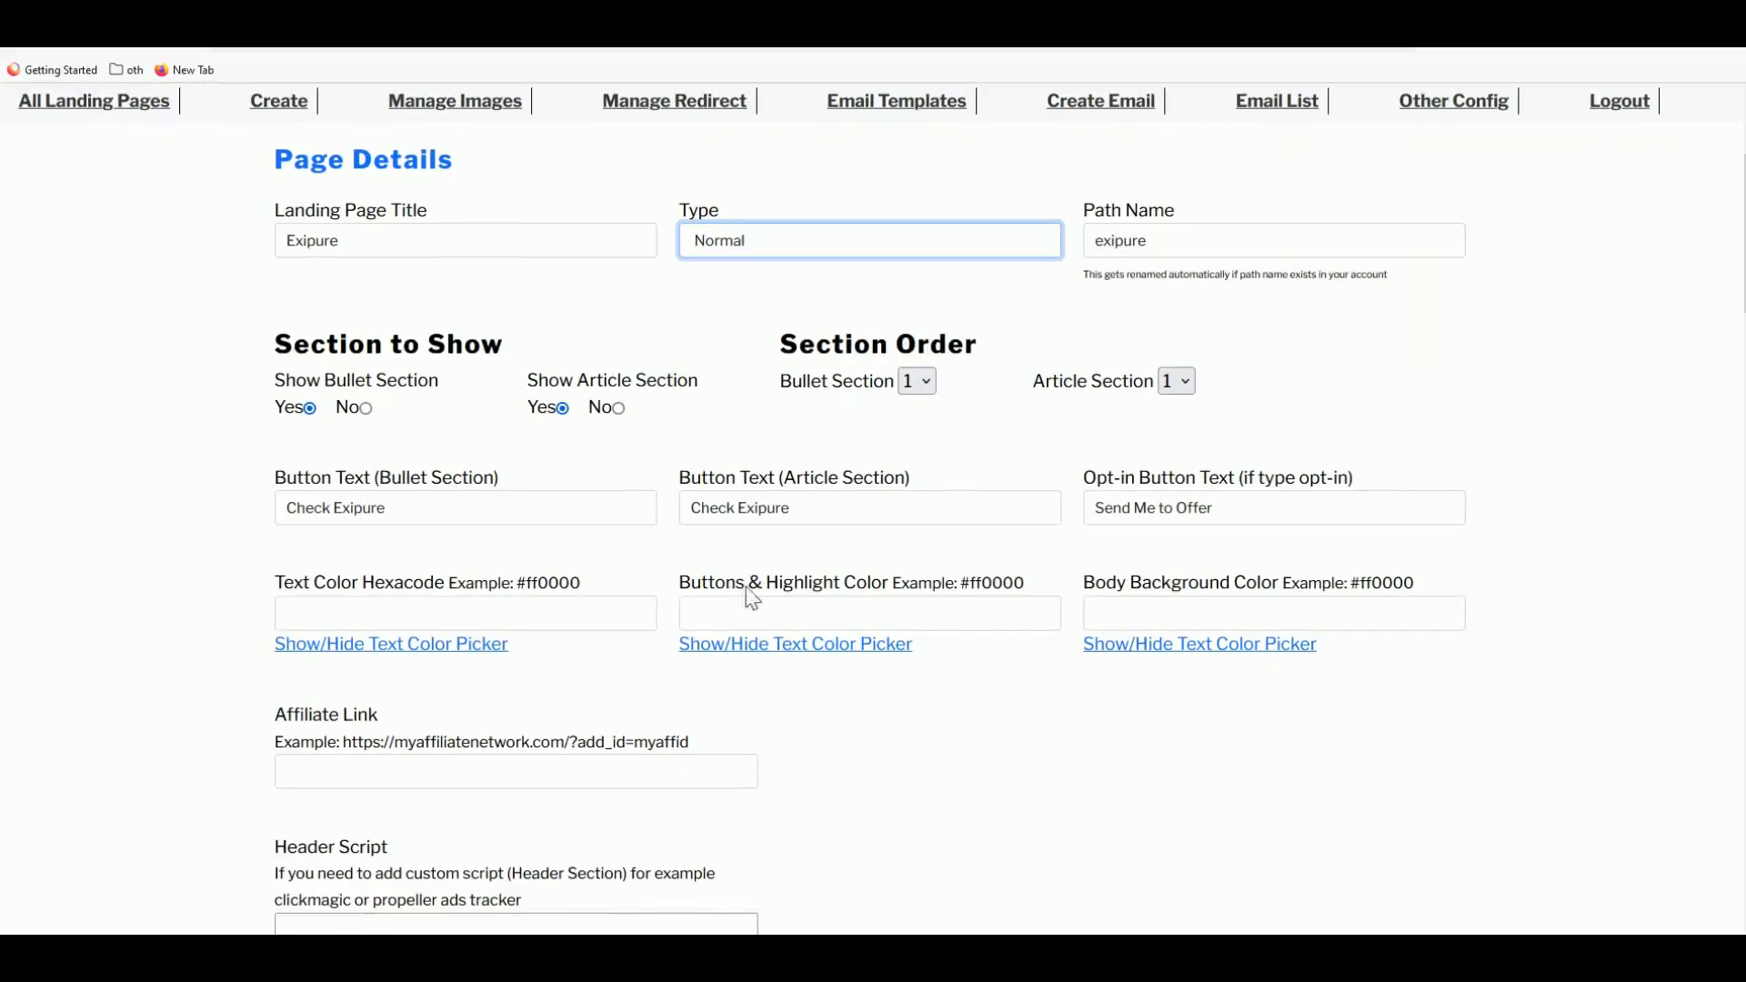
pyautogui.click(600, 611)
pyautogui.click(1095, 611)
pyautogui.click(464, 614)
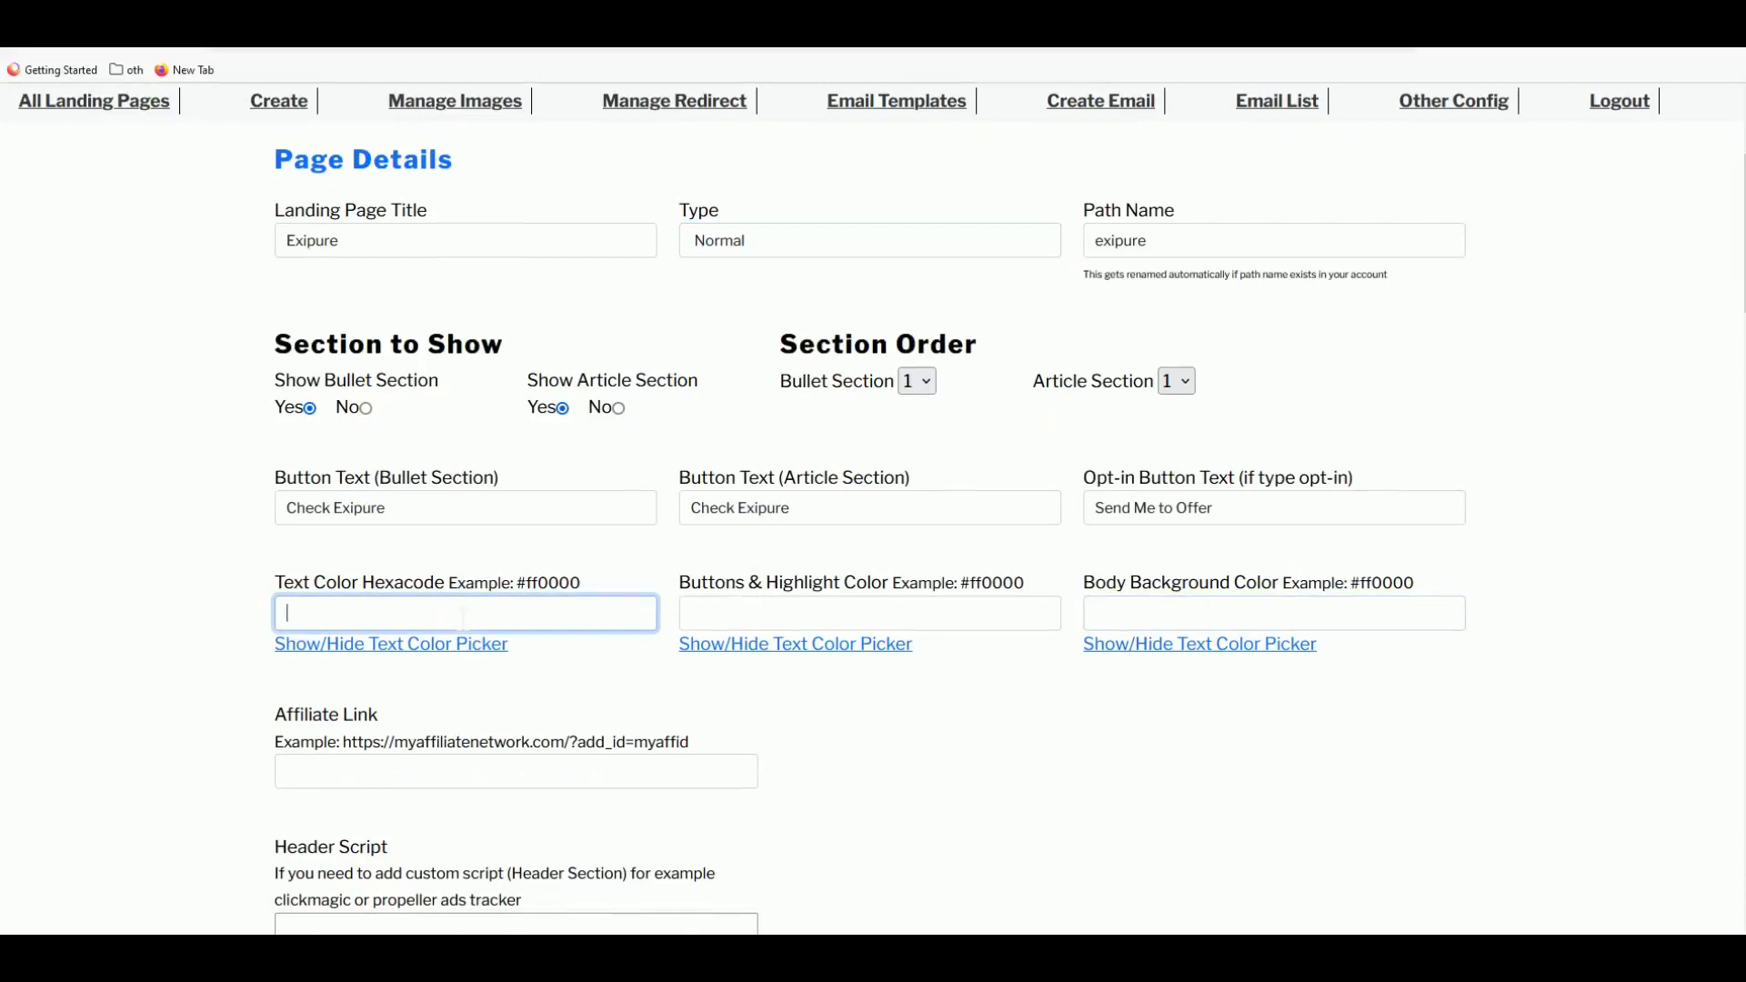
pyautogui.click(786, 611)
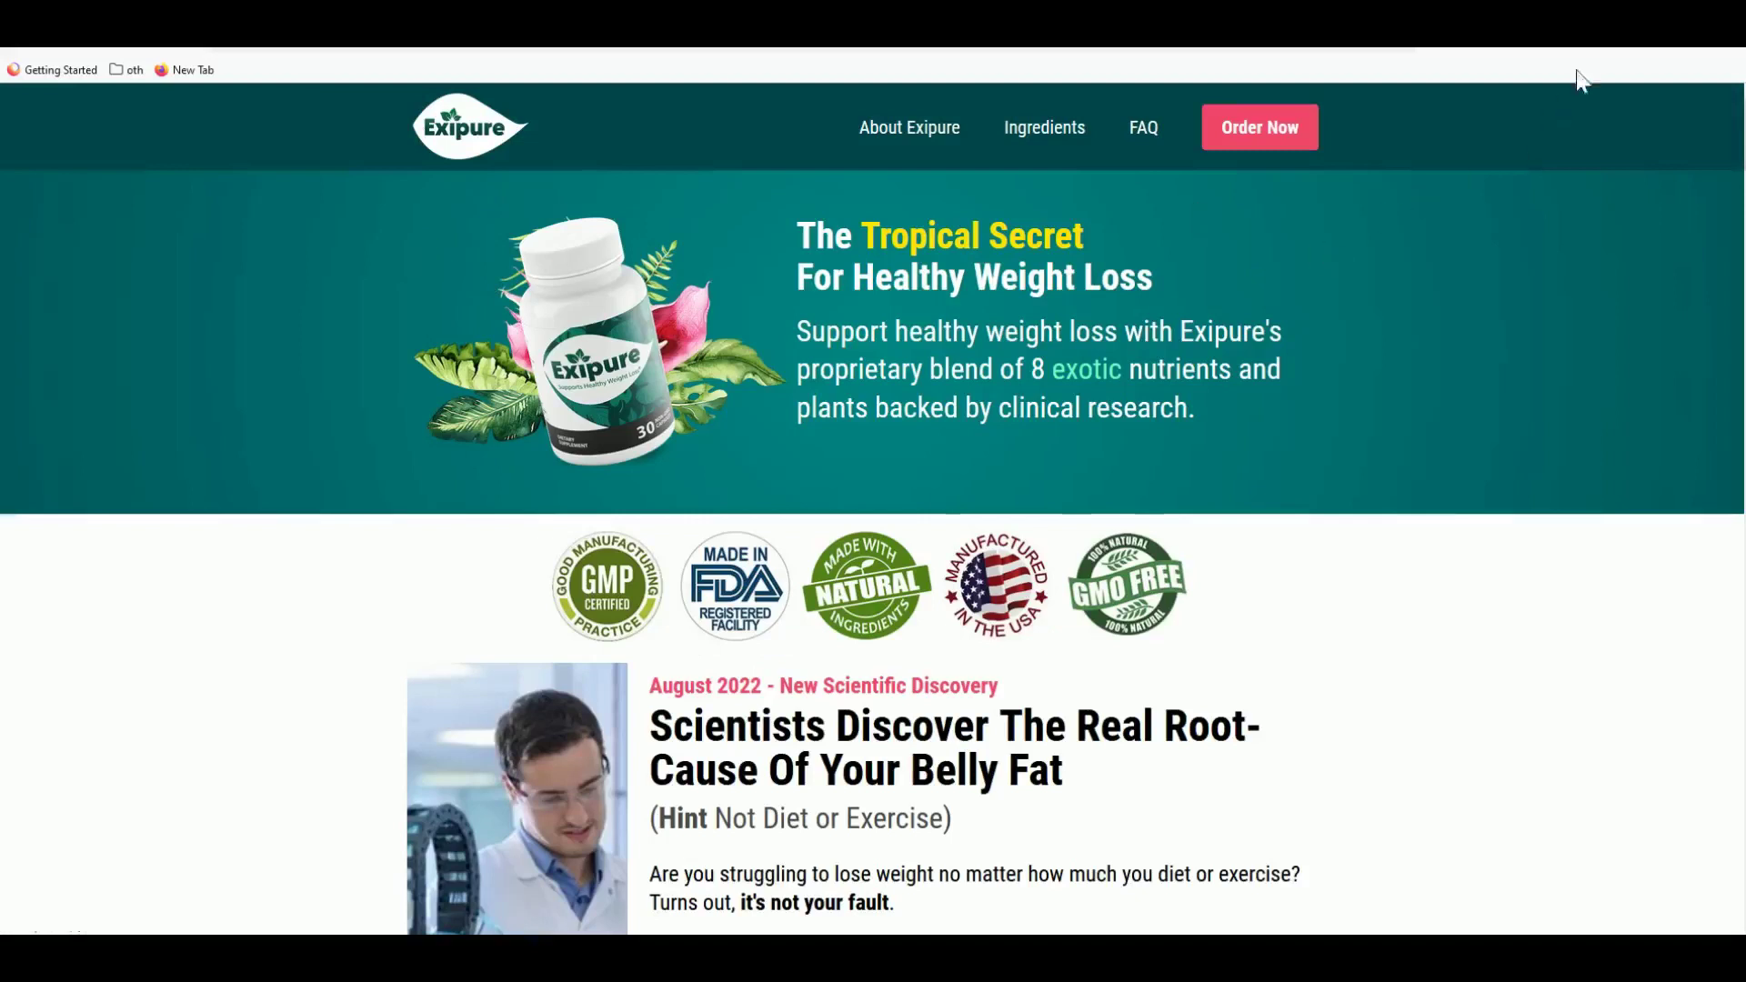
pyautogui.click(1606, 51)
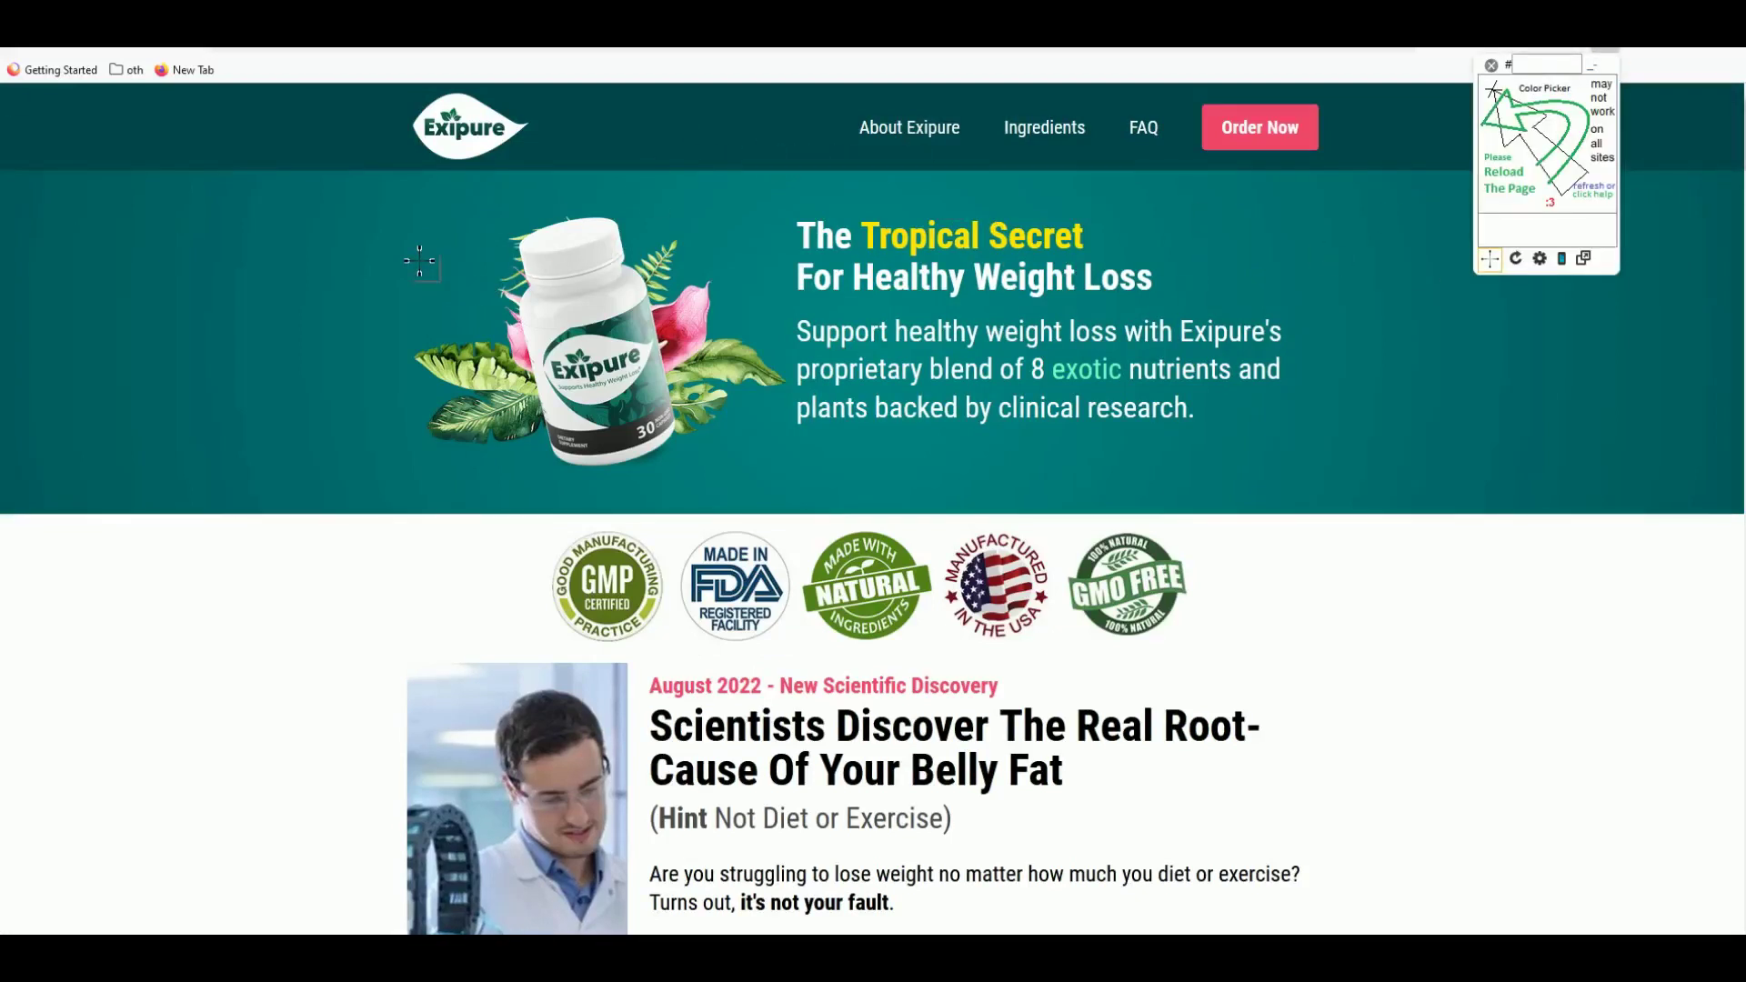
pyautogui.click(614, 160)
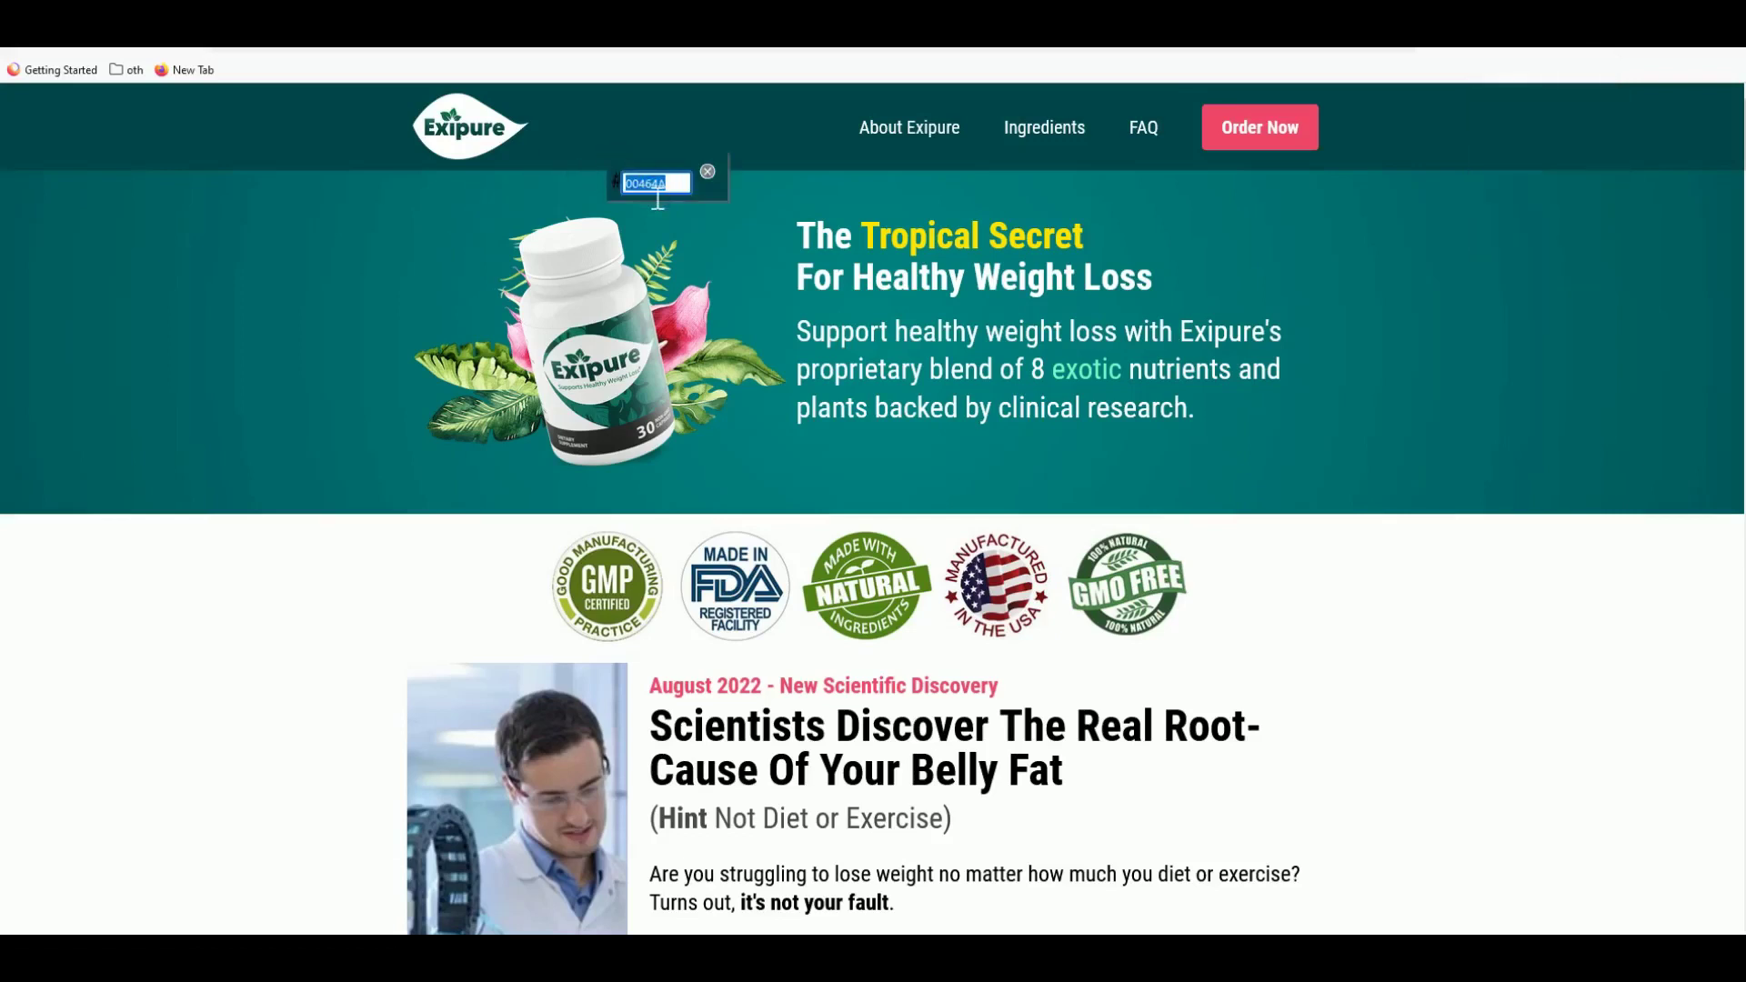
pyautogui.click(673, 185)
pyautogui.moveTo(690, 184); pyautogui.dragTo(612, 186)
pyautogui.hotkey('ctrl', 'c')
pyautogui.hotkey('ctrl', 'Tab')
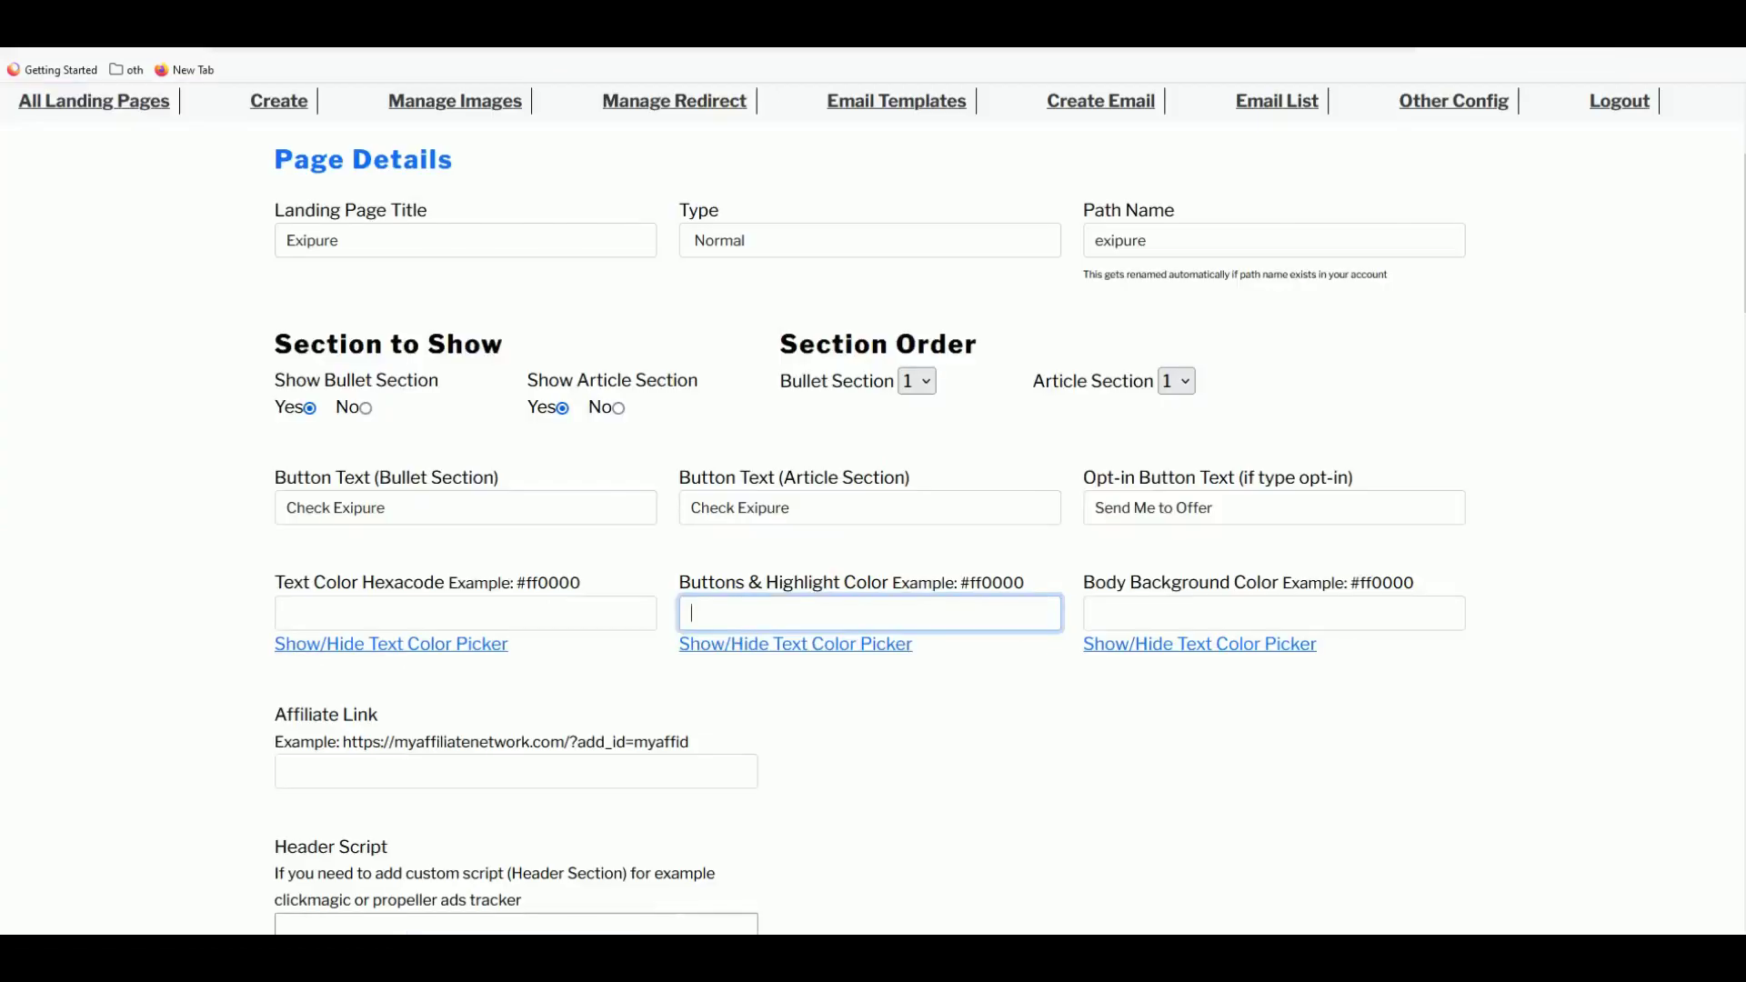
# - Paste the code into Buttons & Highlight Color as #00464A
pyautogui.hotkey('ctrl', 'v')
pyautogui.click(691, 612)
pyautogui.write('#')
pyautogui.click(864, 700)
pyautogui.tripleClick(713, 612)
pyautogui.click(836, 652)
pyautogui.click(836, 653)
pyautogui.scroll(-2, 769, 545)
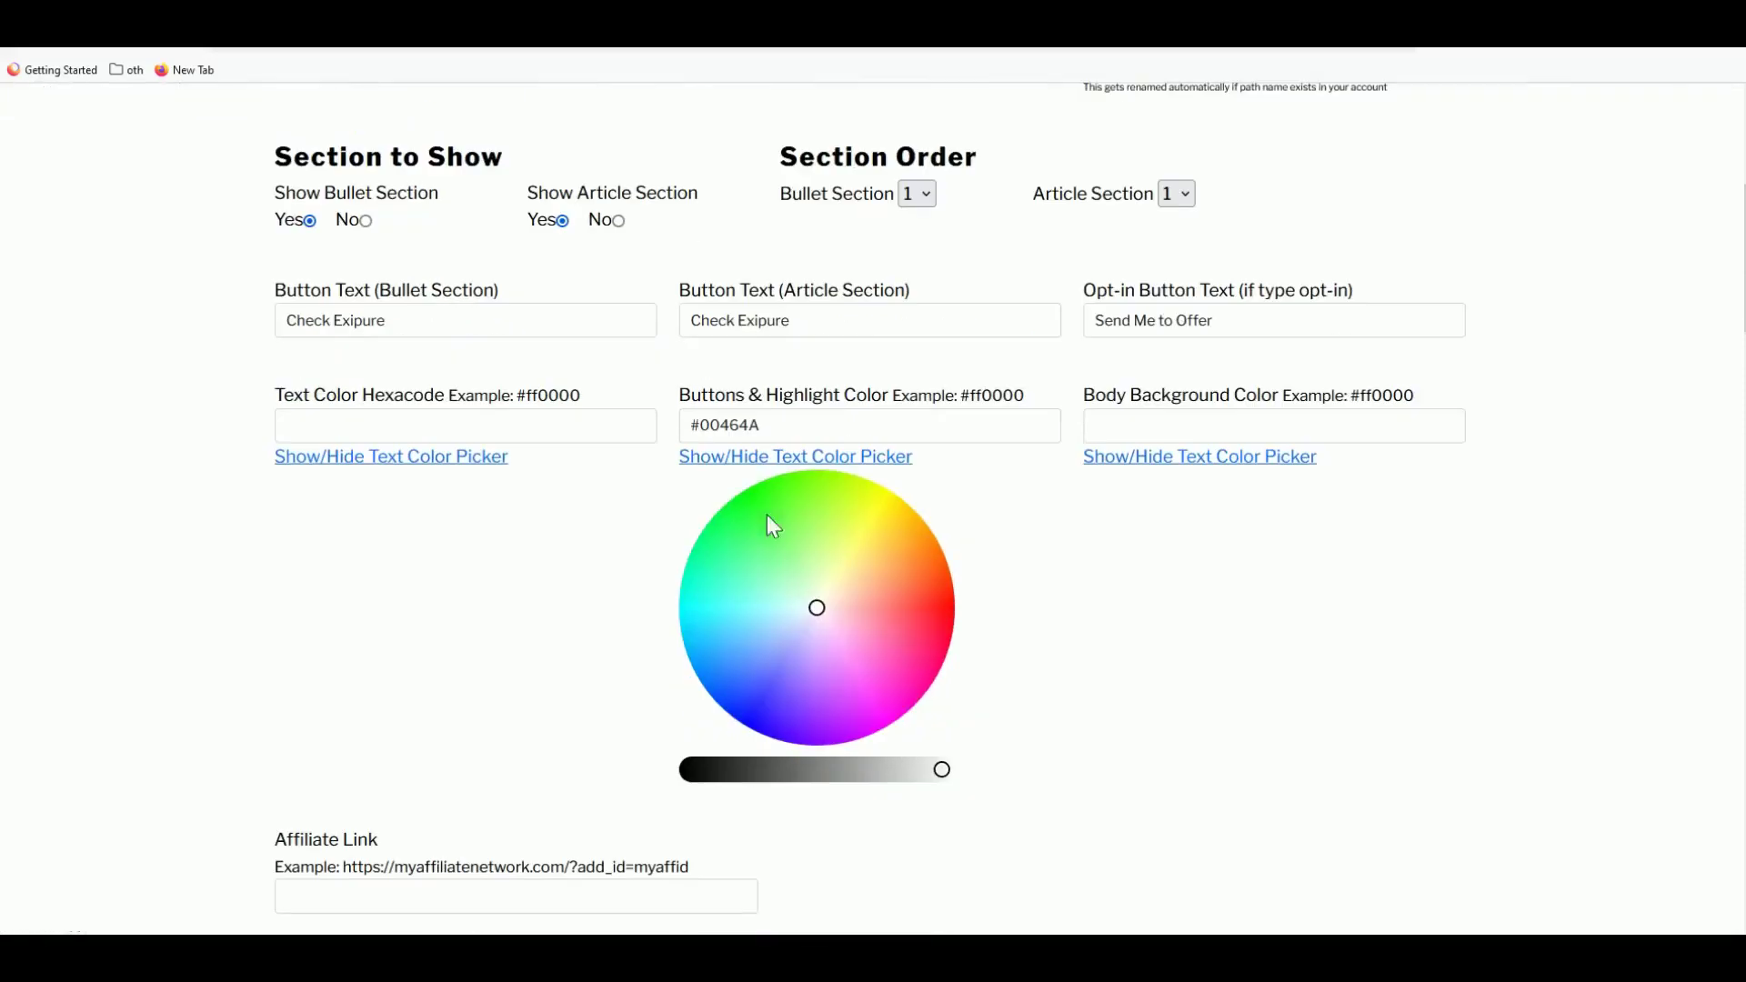
pyautogui.click(903, 575)
pyautogui.doubleClick(711, 425)
pyautogui.hotkey('ctrl', 'v')
pyautogui.click(770, 460)
pyautogui.click(800, 460)
pyautogui.click(801, 460)
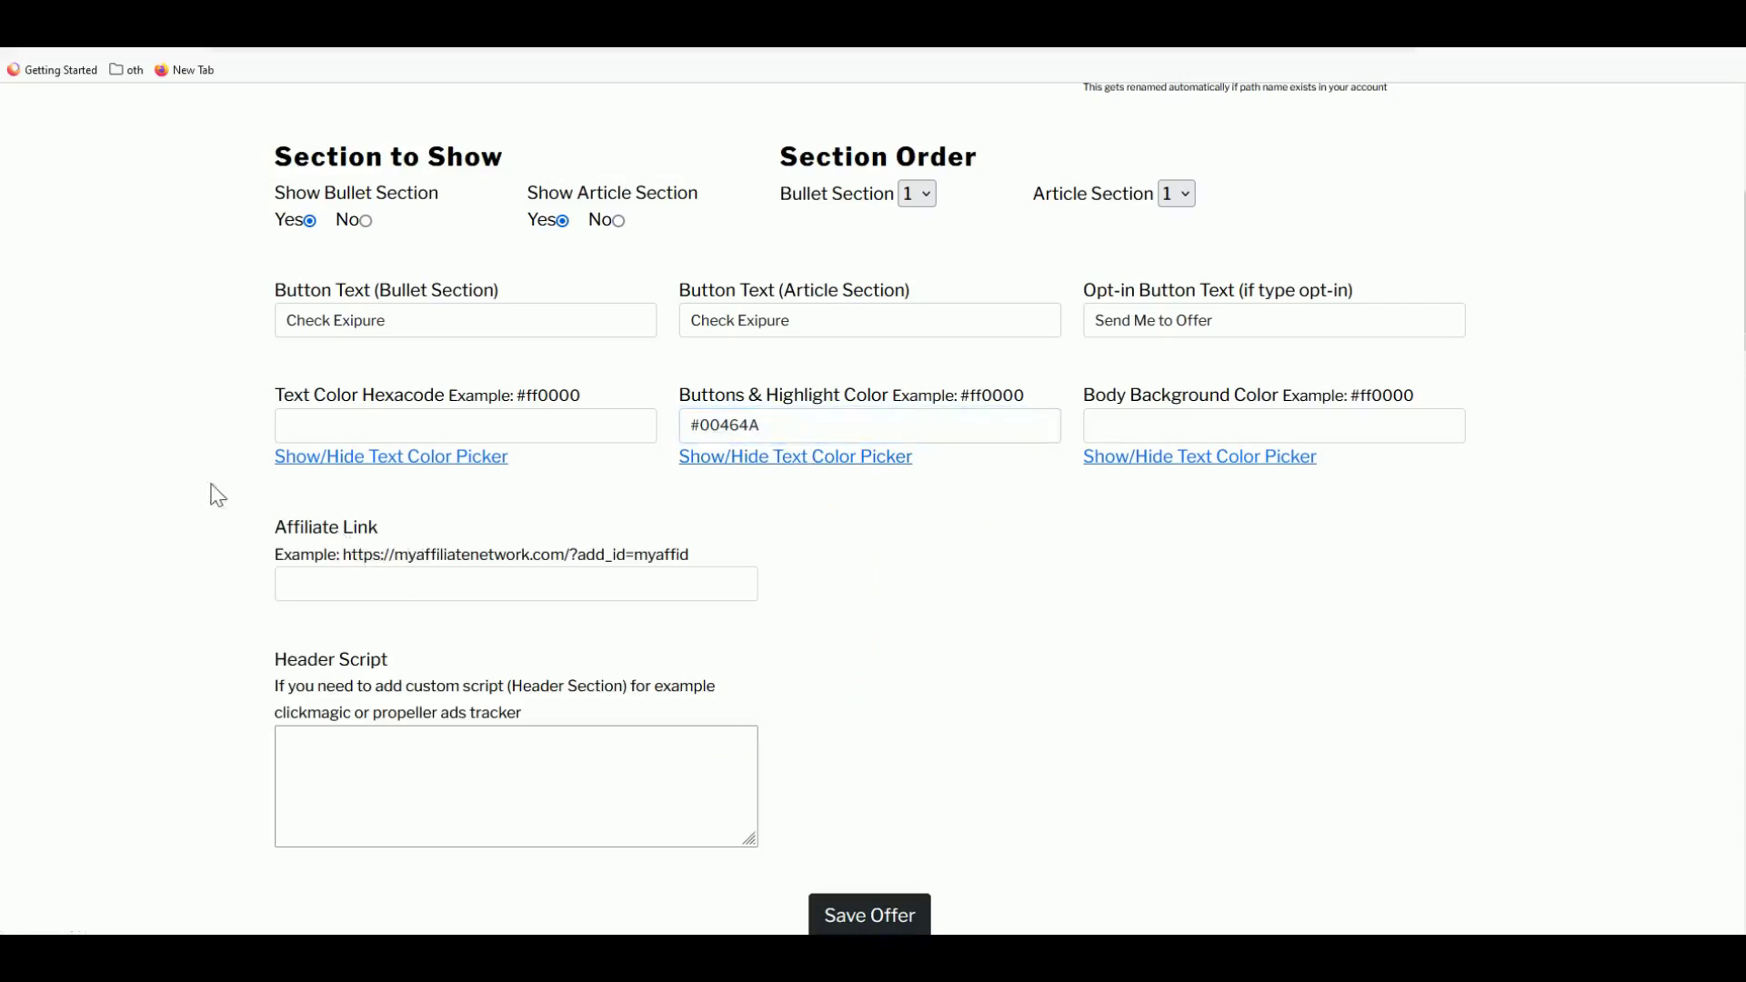
# - Generate and copy a new Exipure HopLink in ClickBank, then paste it into Affiliate Link
pyautogui.click(318, 23)
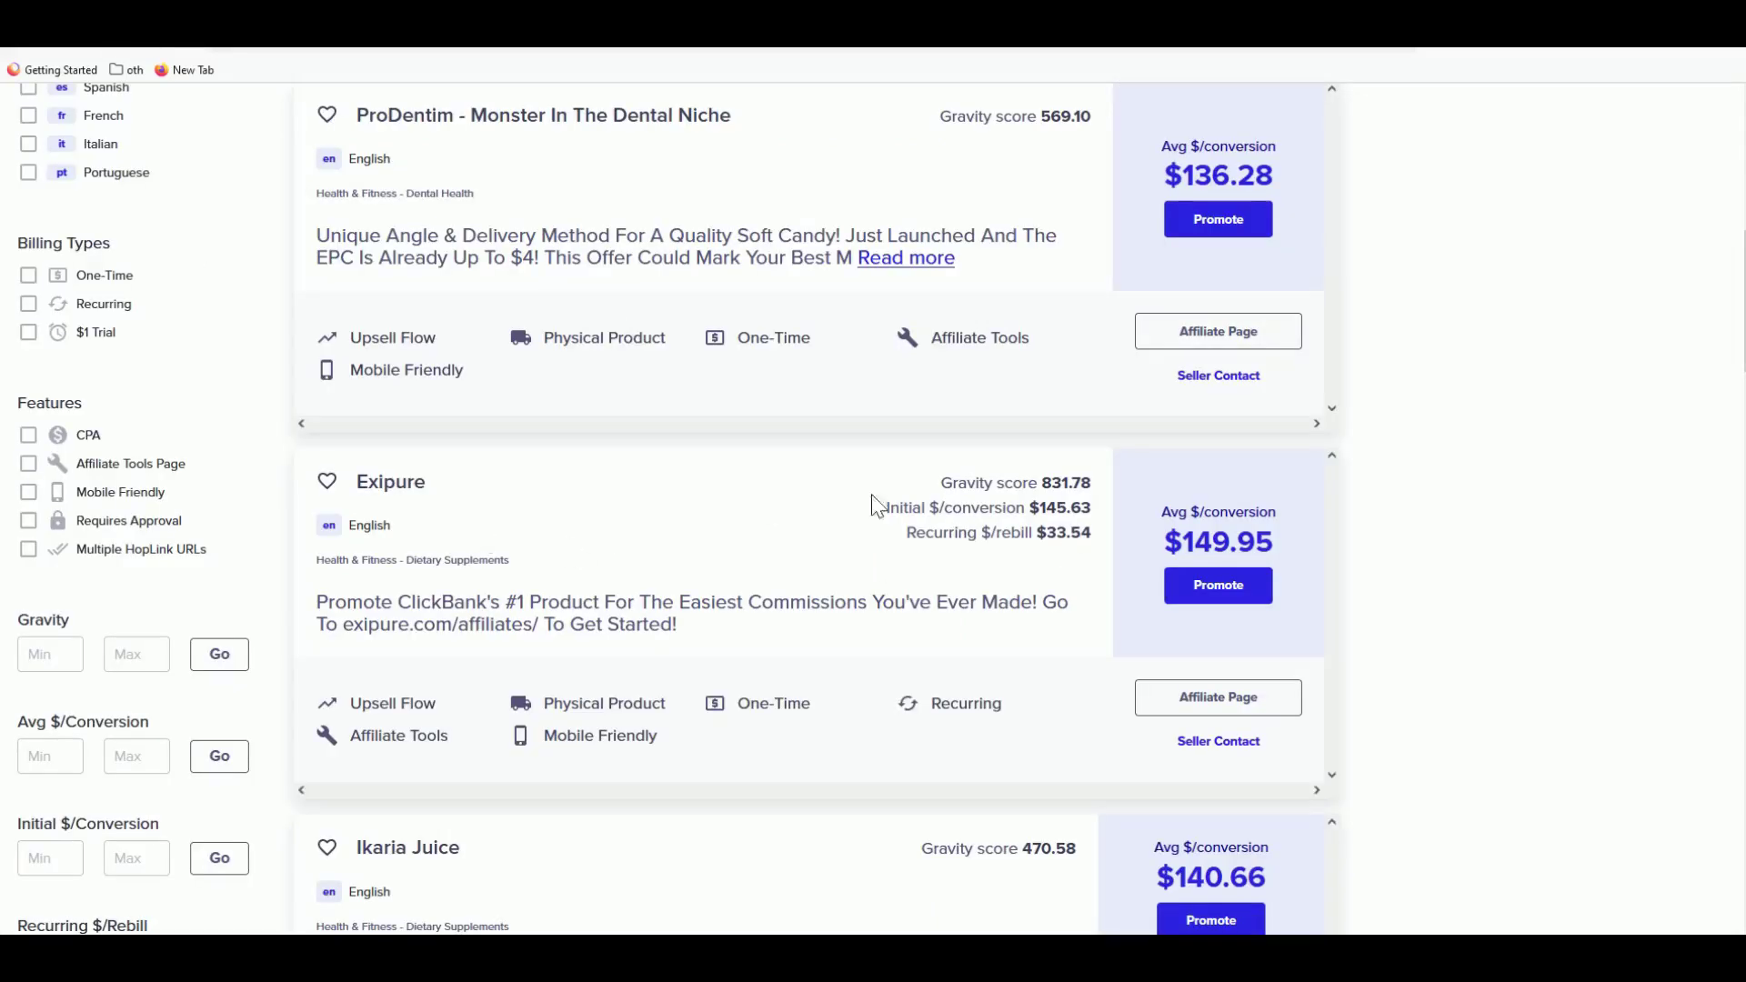
pyautogui.click(1219, 587)
pyautogui.click(913, 665)
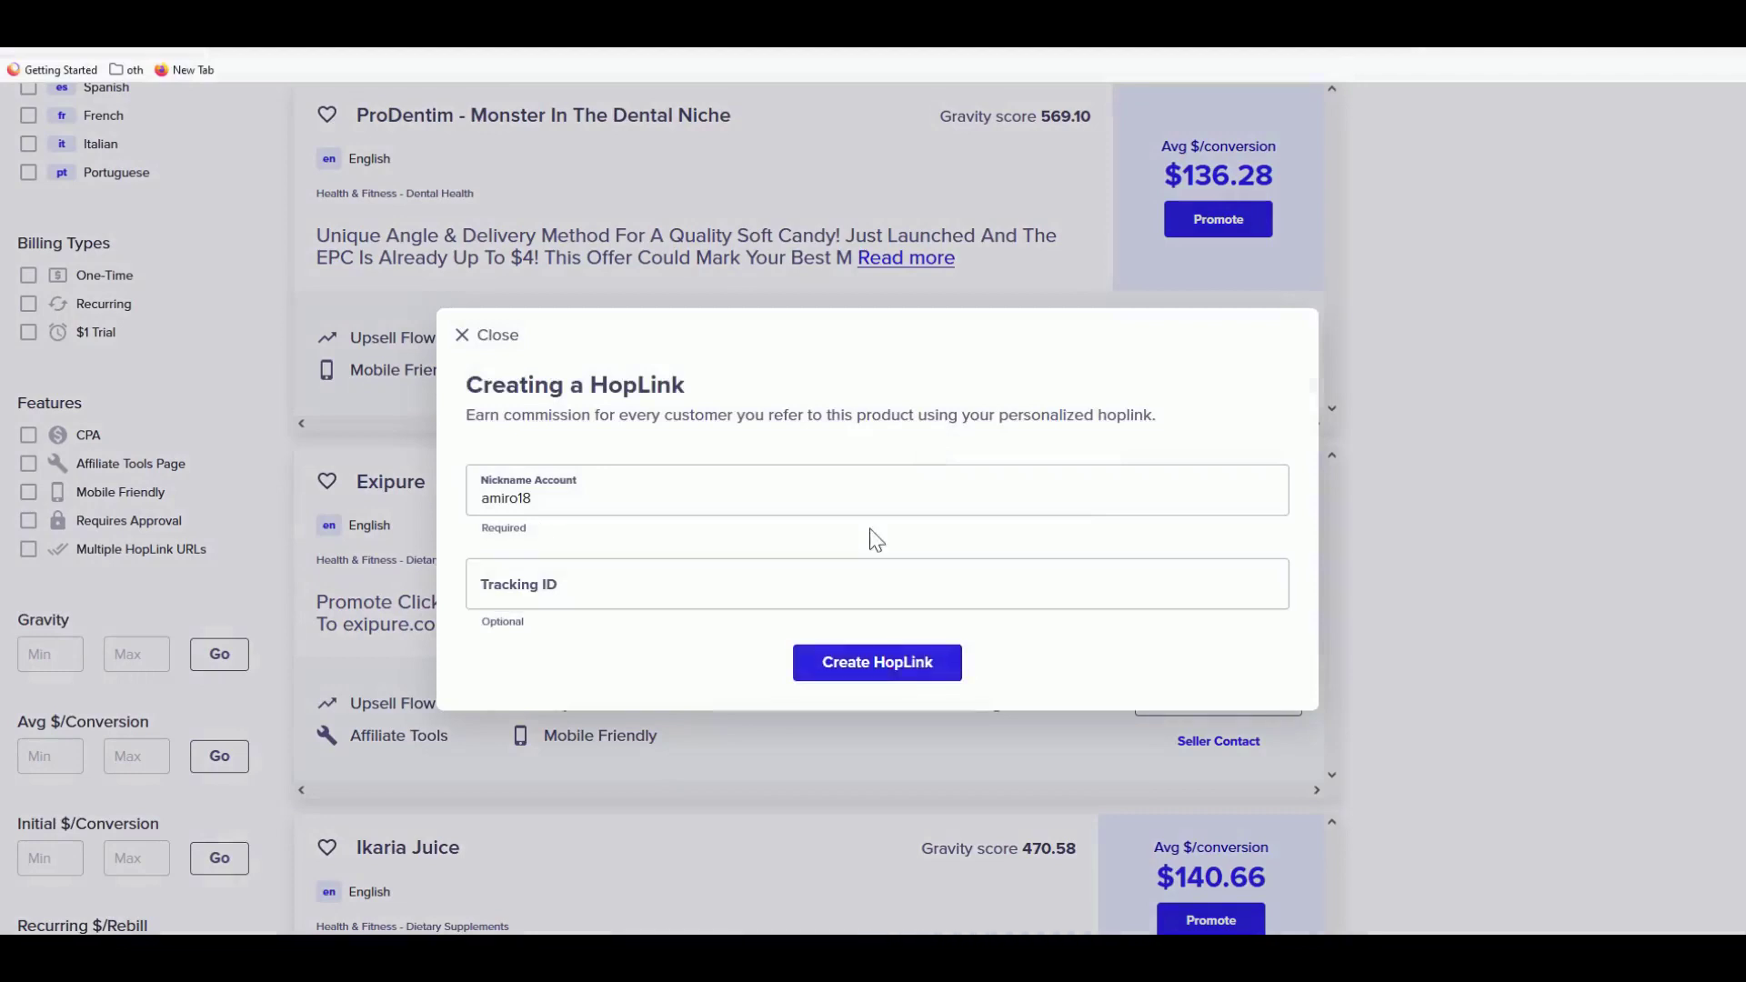
pyautogui.click(1235, 700)
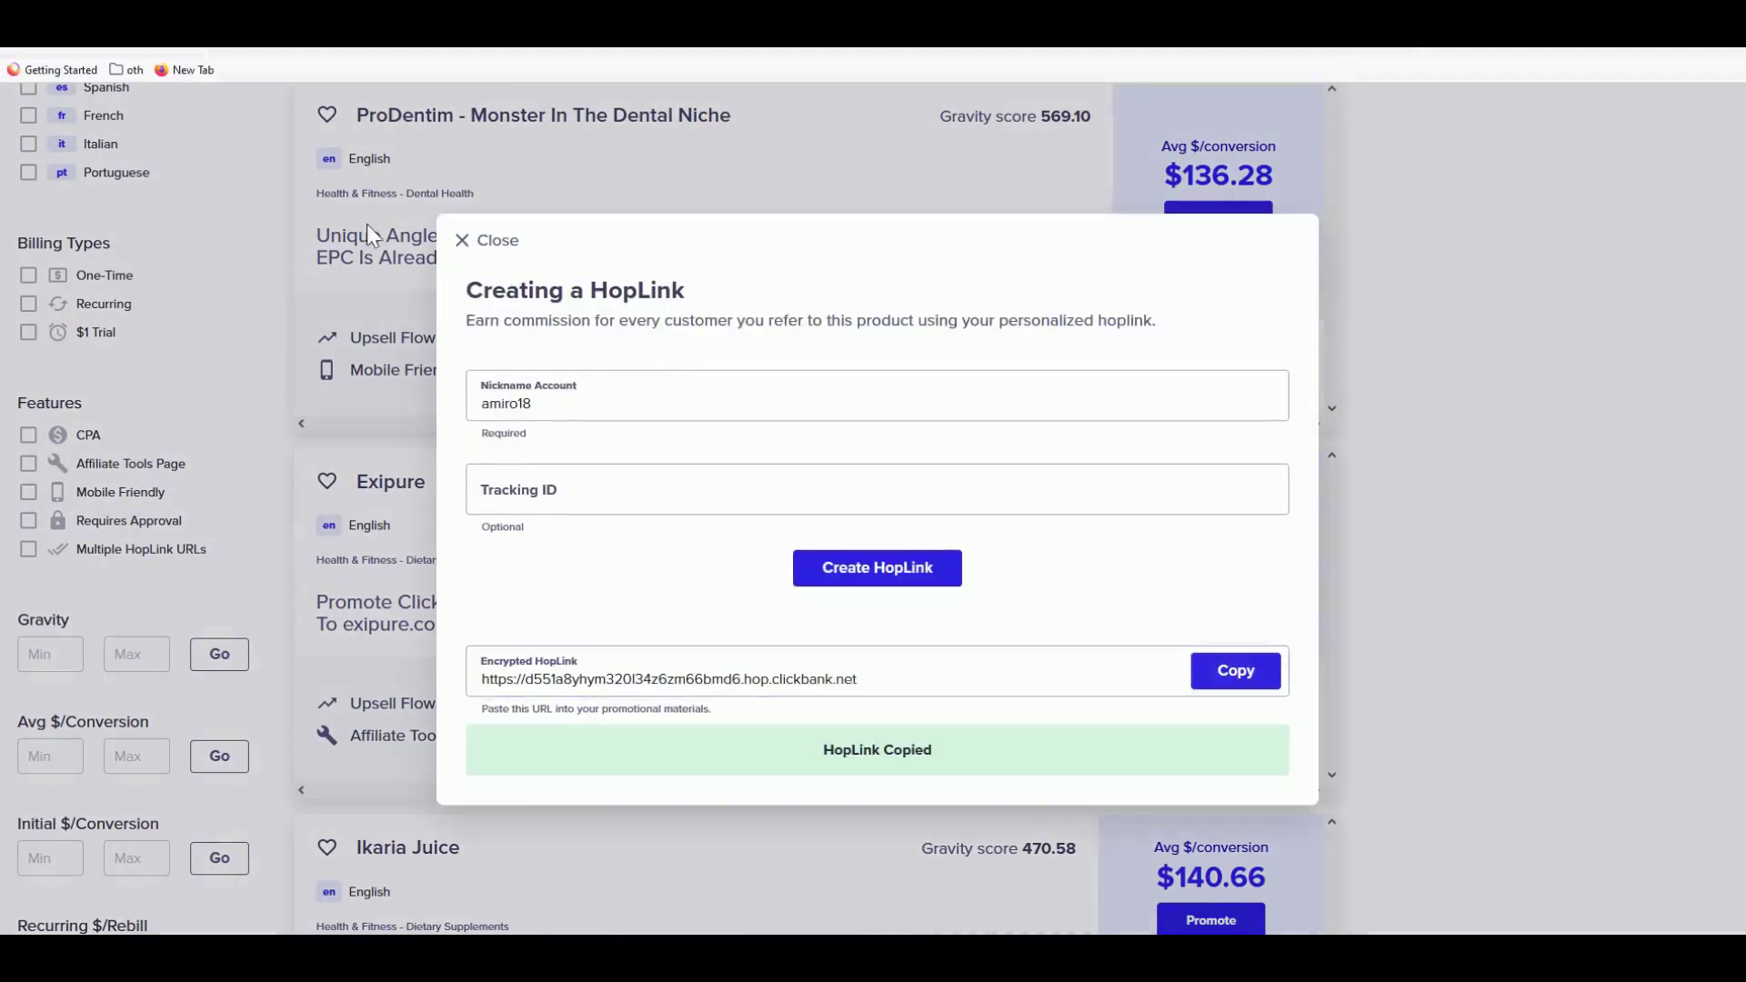
pyautogui.click(495, 23)
pyautogui.click(351, 598)
pyautogui.hotkey('ctrl', 'v')
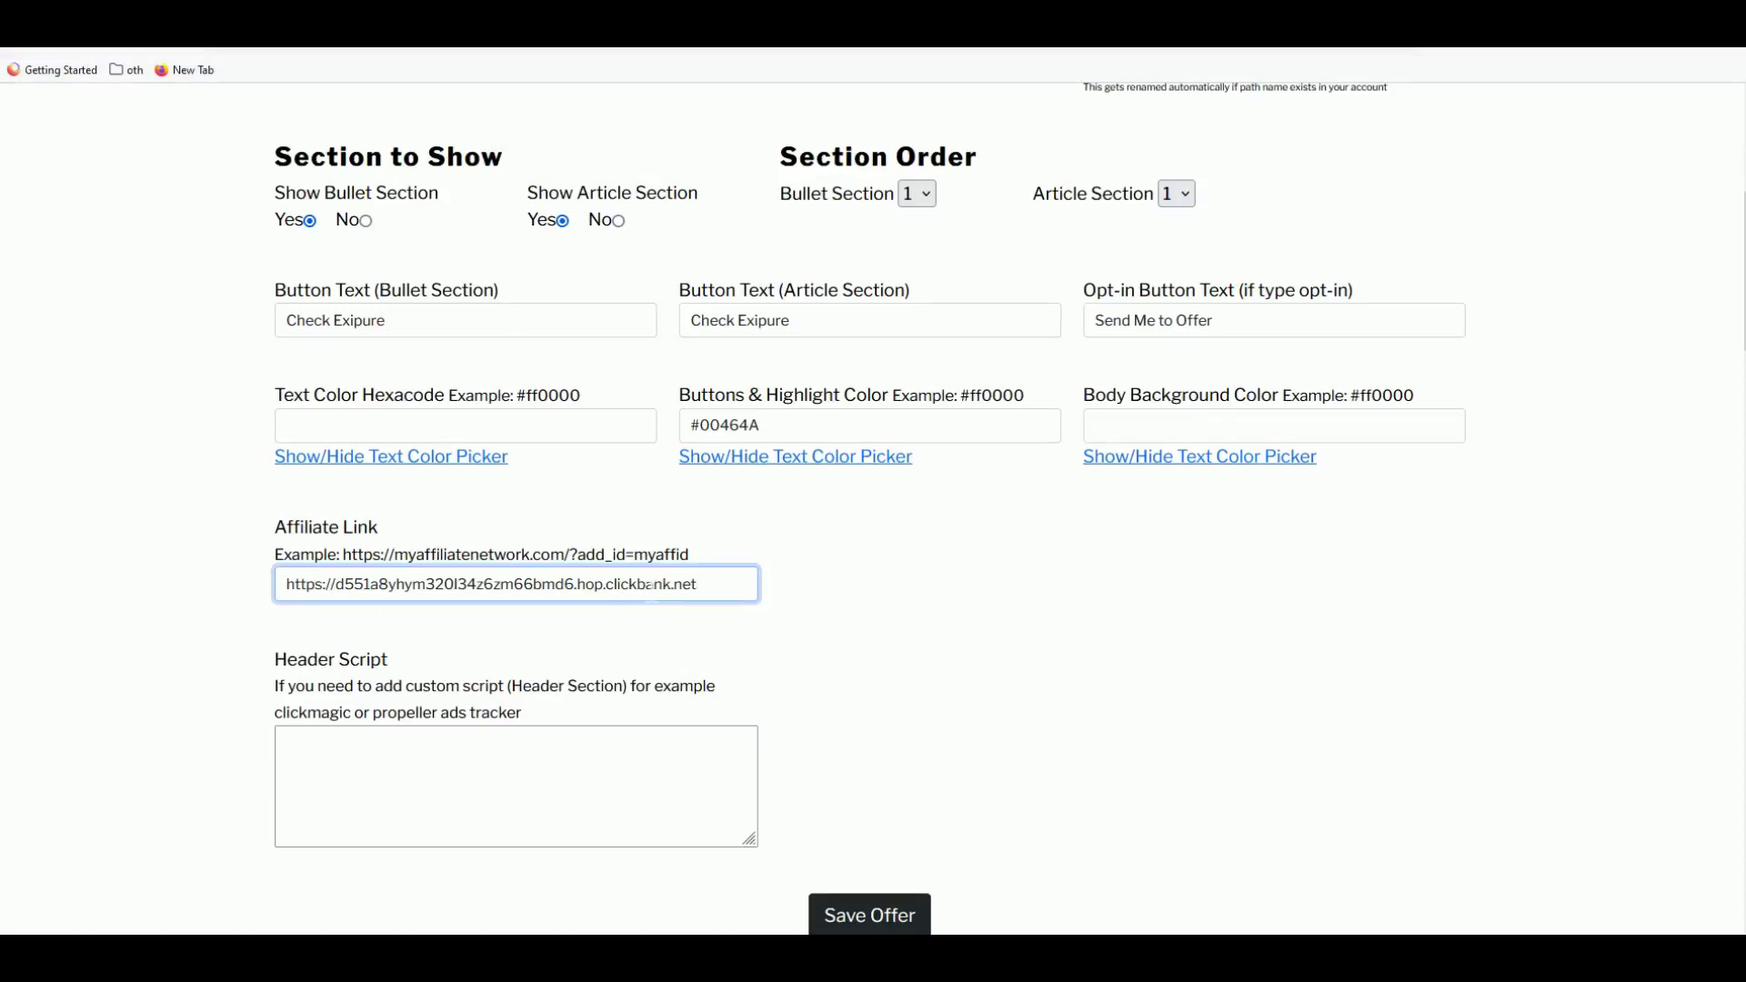
# - Copy the '90% Discount Today!' banner text from the Java Burn sales page
pyautogui.click(855, 594)
pyautogui.scroll(-3, 865, 592)
pyautogui.scroll(3, 929, 555)
pyautogui.scroll(-5, 928, 553)
pyautogui.click(400, 642)
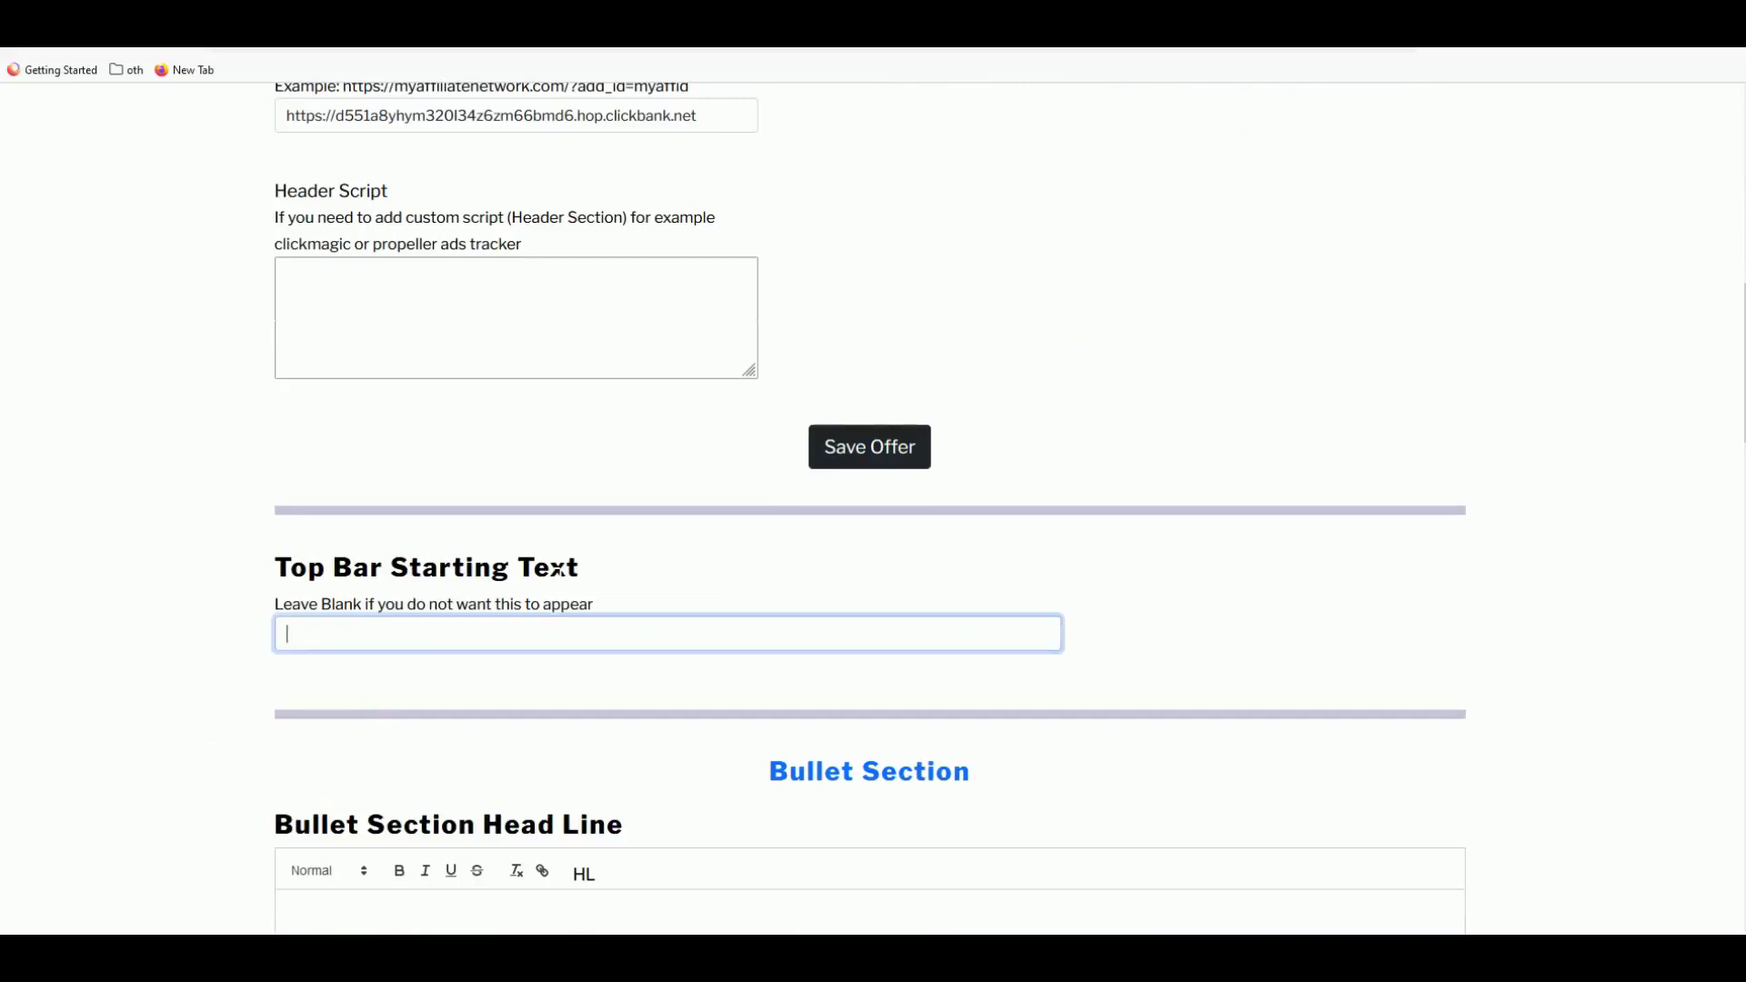
pyautogui.hotkey('ctrl', 'Tab')
pyautogui.moveTo(624, 116); pyautogui.dragTo(1173, 148)
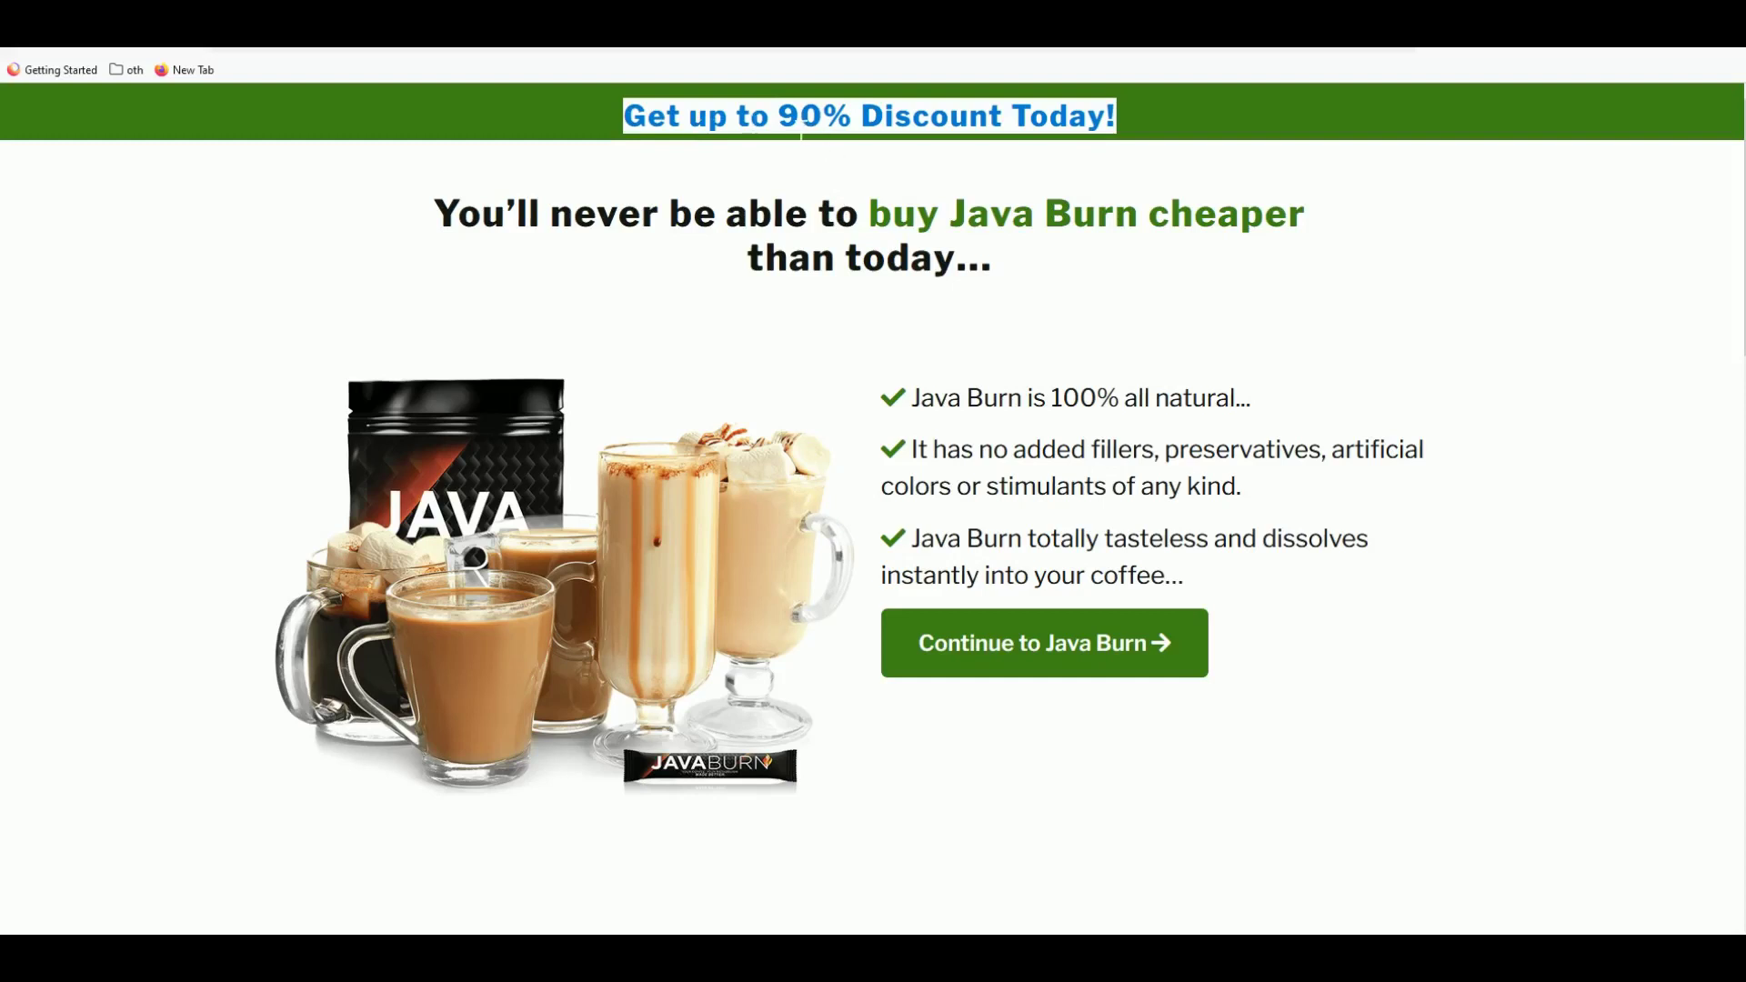
pyautogui.click(827, 132)
pyautogui.moveTo(800, 122)
pyautogui.mouseDown()
pyautogui.moveTo(1072, 125)
pyautogui.moveTo(779, 122)
pyautogui.mouseUp()
pyautogui.click(1130, 132)
pyautogui.rightClick(789, 125)
pyautogui.click(812, 141)
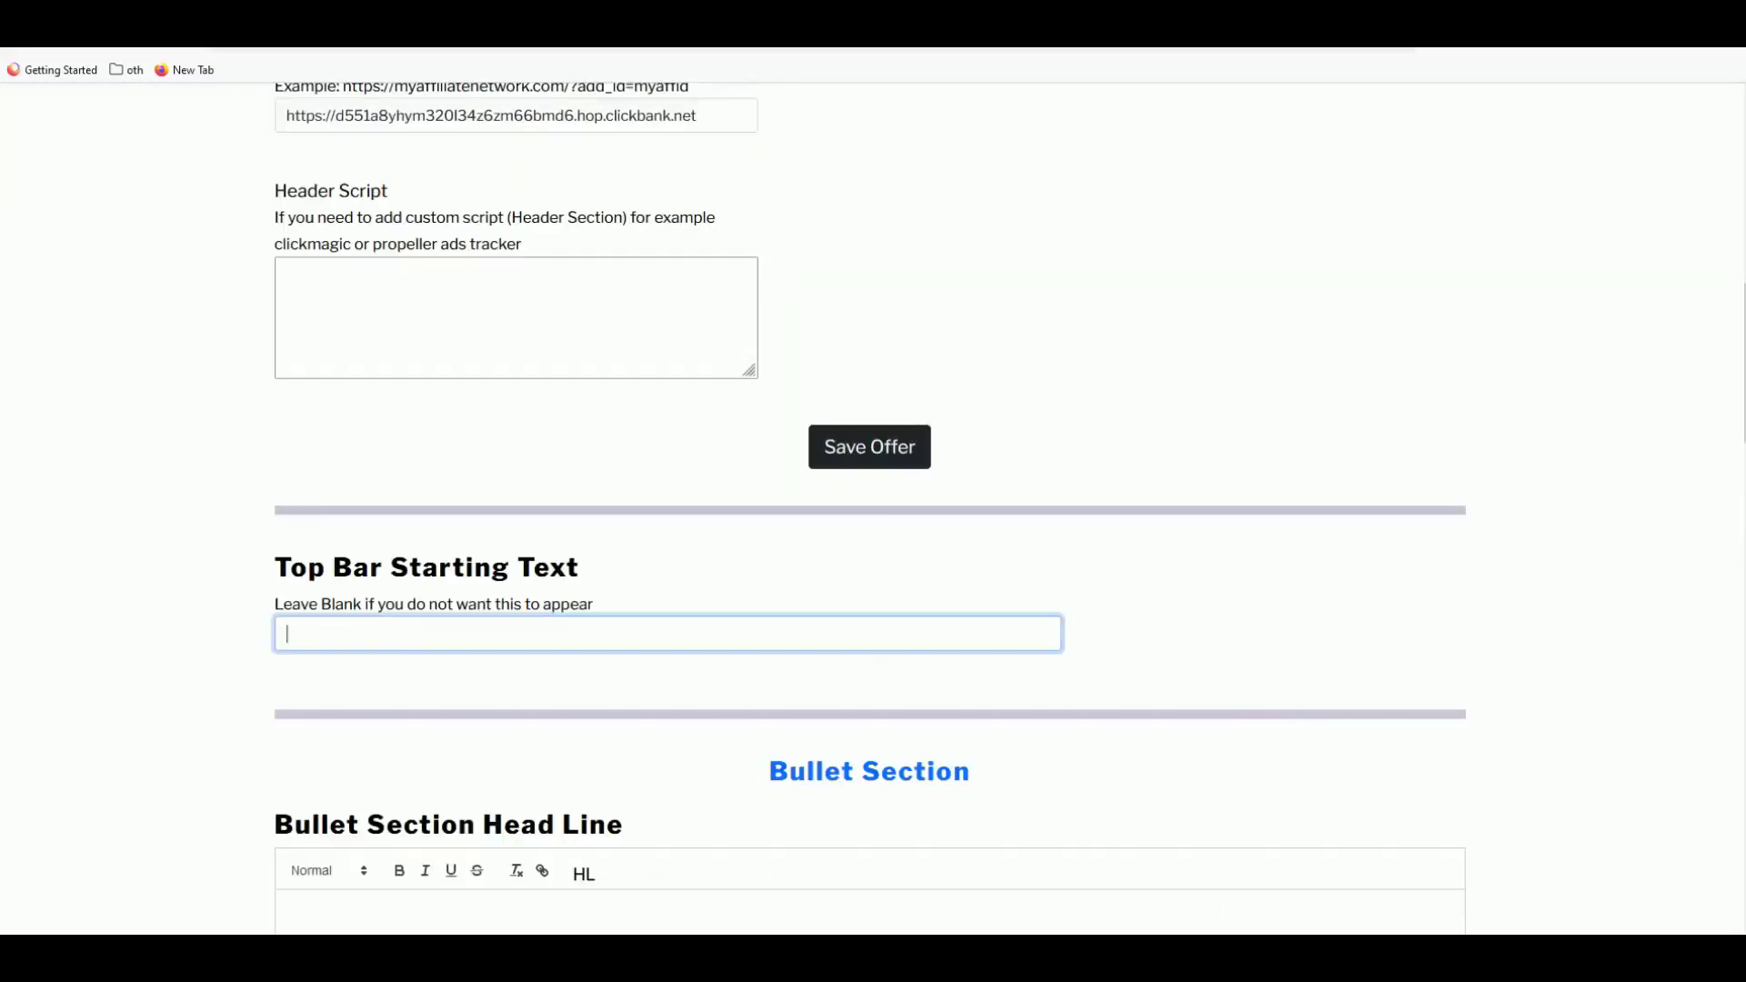
# - Paste it into Top Bar Starting Text, completing it as '90% Discount Today For First 100'
pyautogui.hotkey('ctrl', 'v')
pyautogui.write('For First 10')
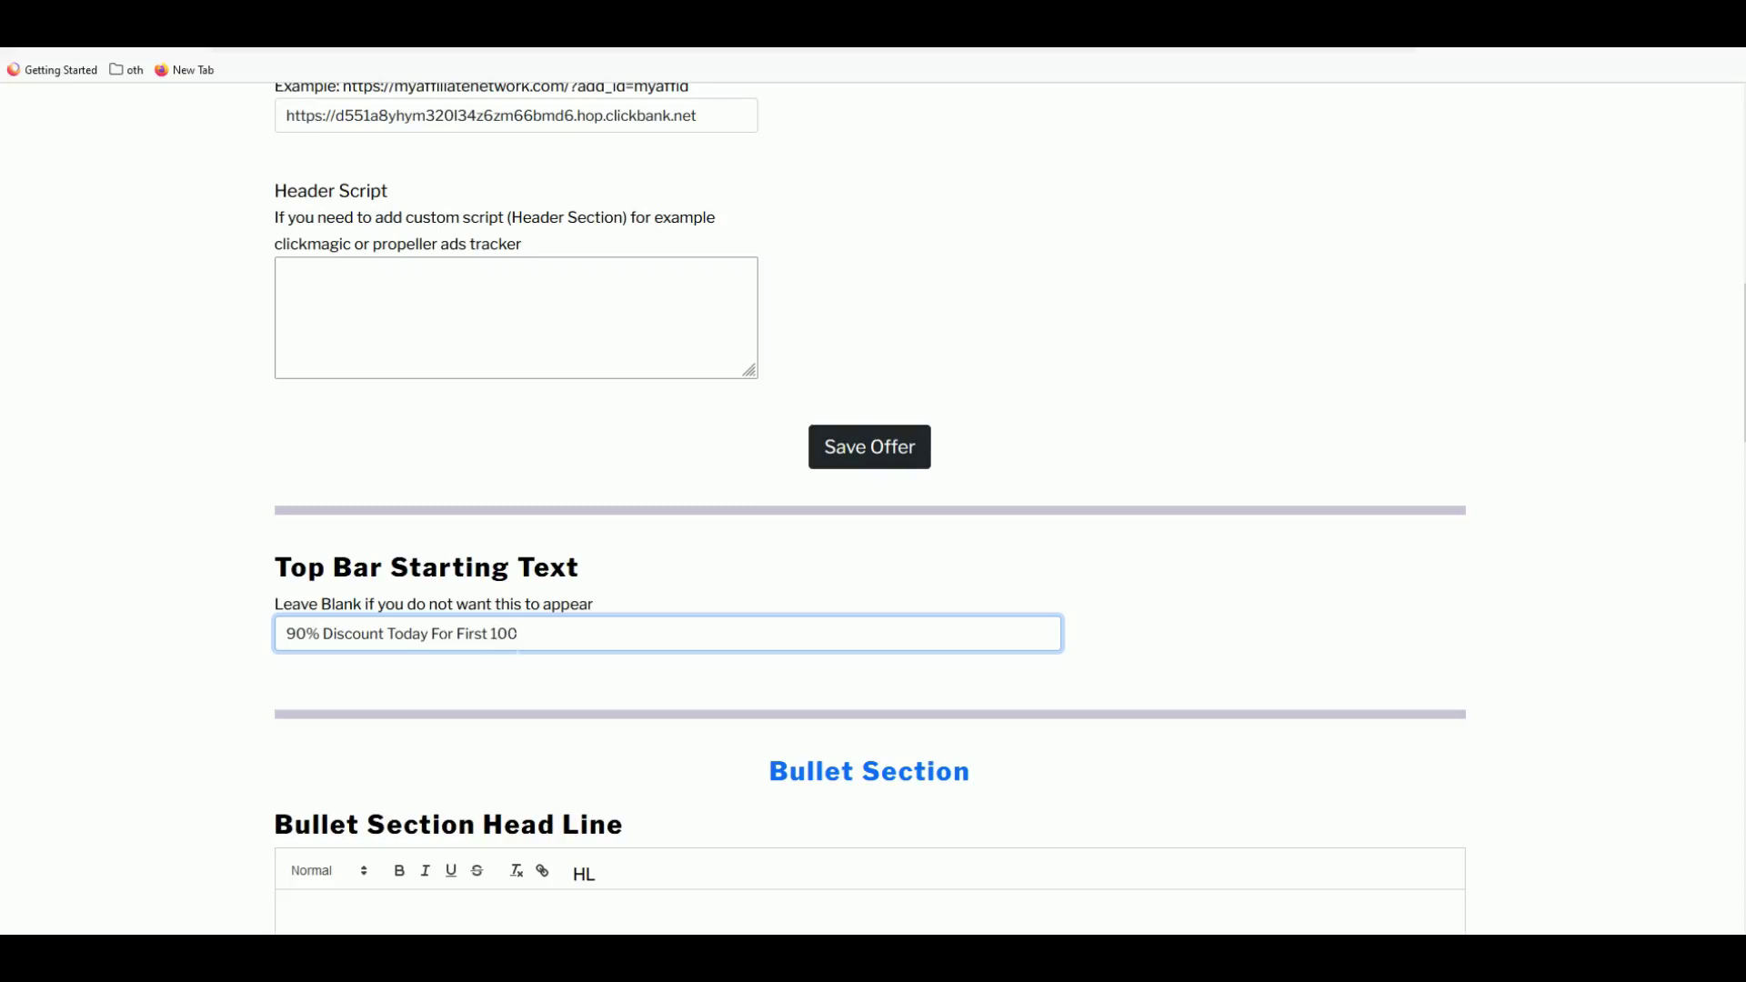
pyautogui.scroll(-1, 873, 509)
pyautogui.click(624, 312)
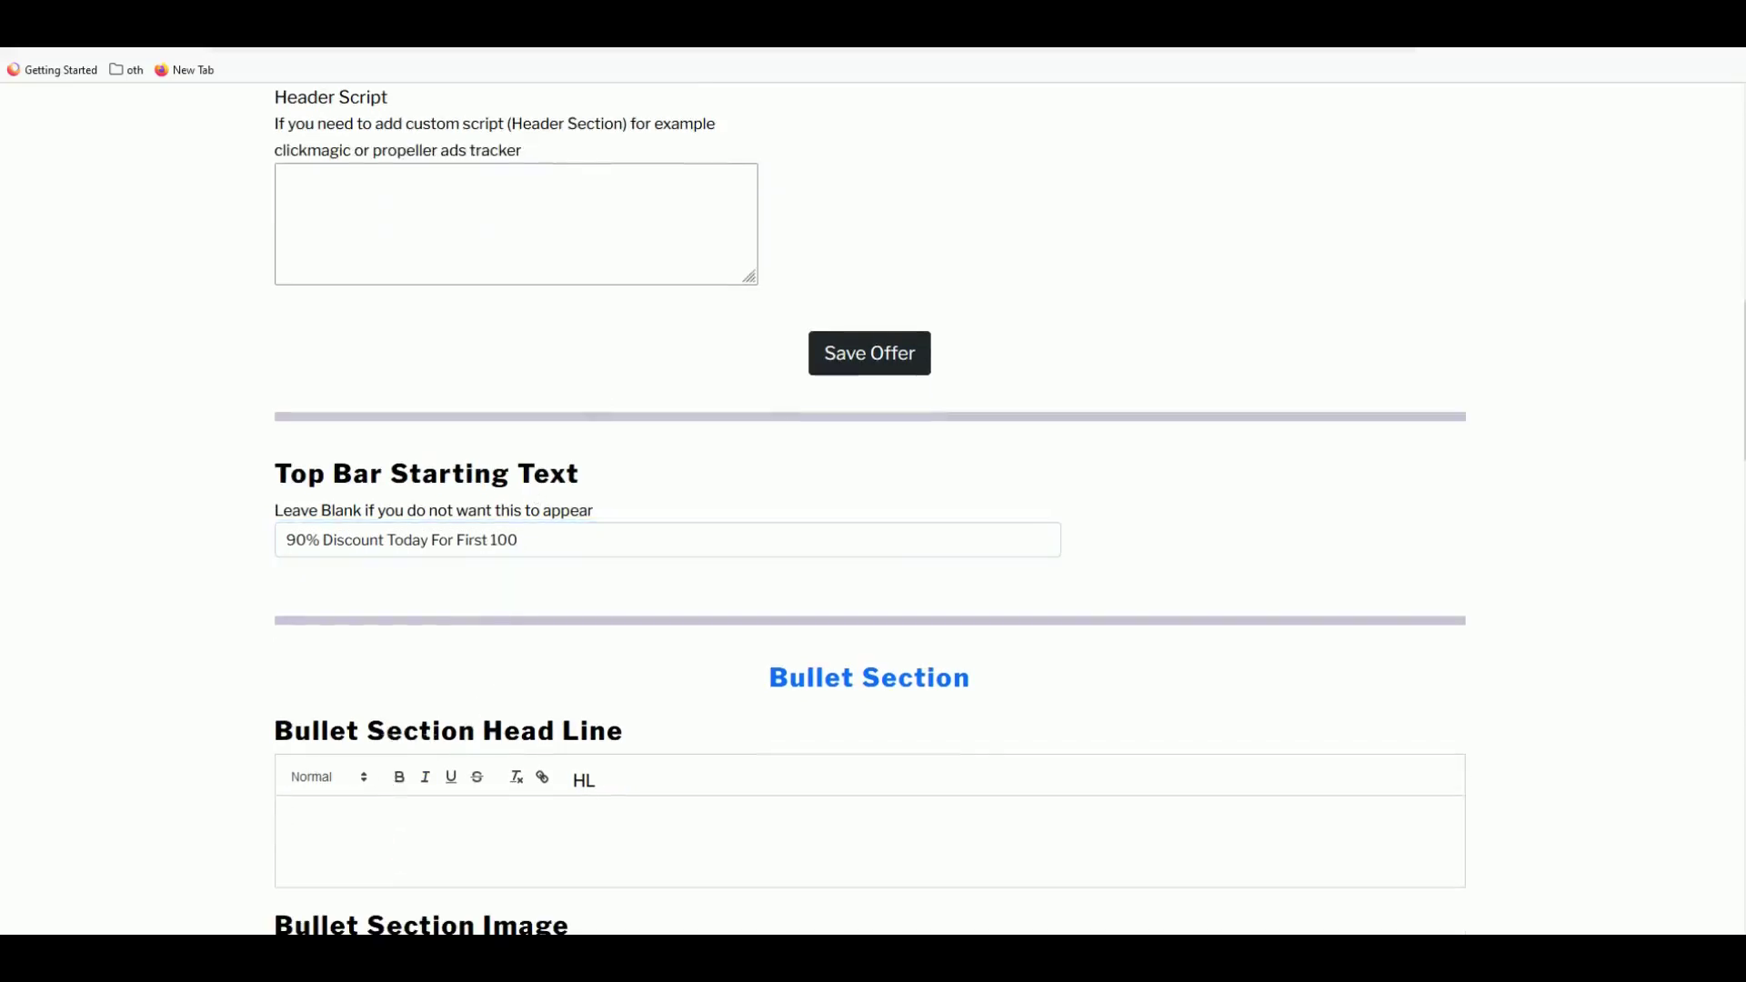
# - Place the cursor in the Bullet Section Head Line editor, then bring up the Exipure sales page
pyautogui.scroll(-1, 873, 509)
pyautogui.click(289, 721)
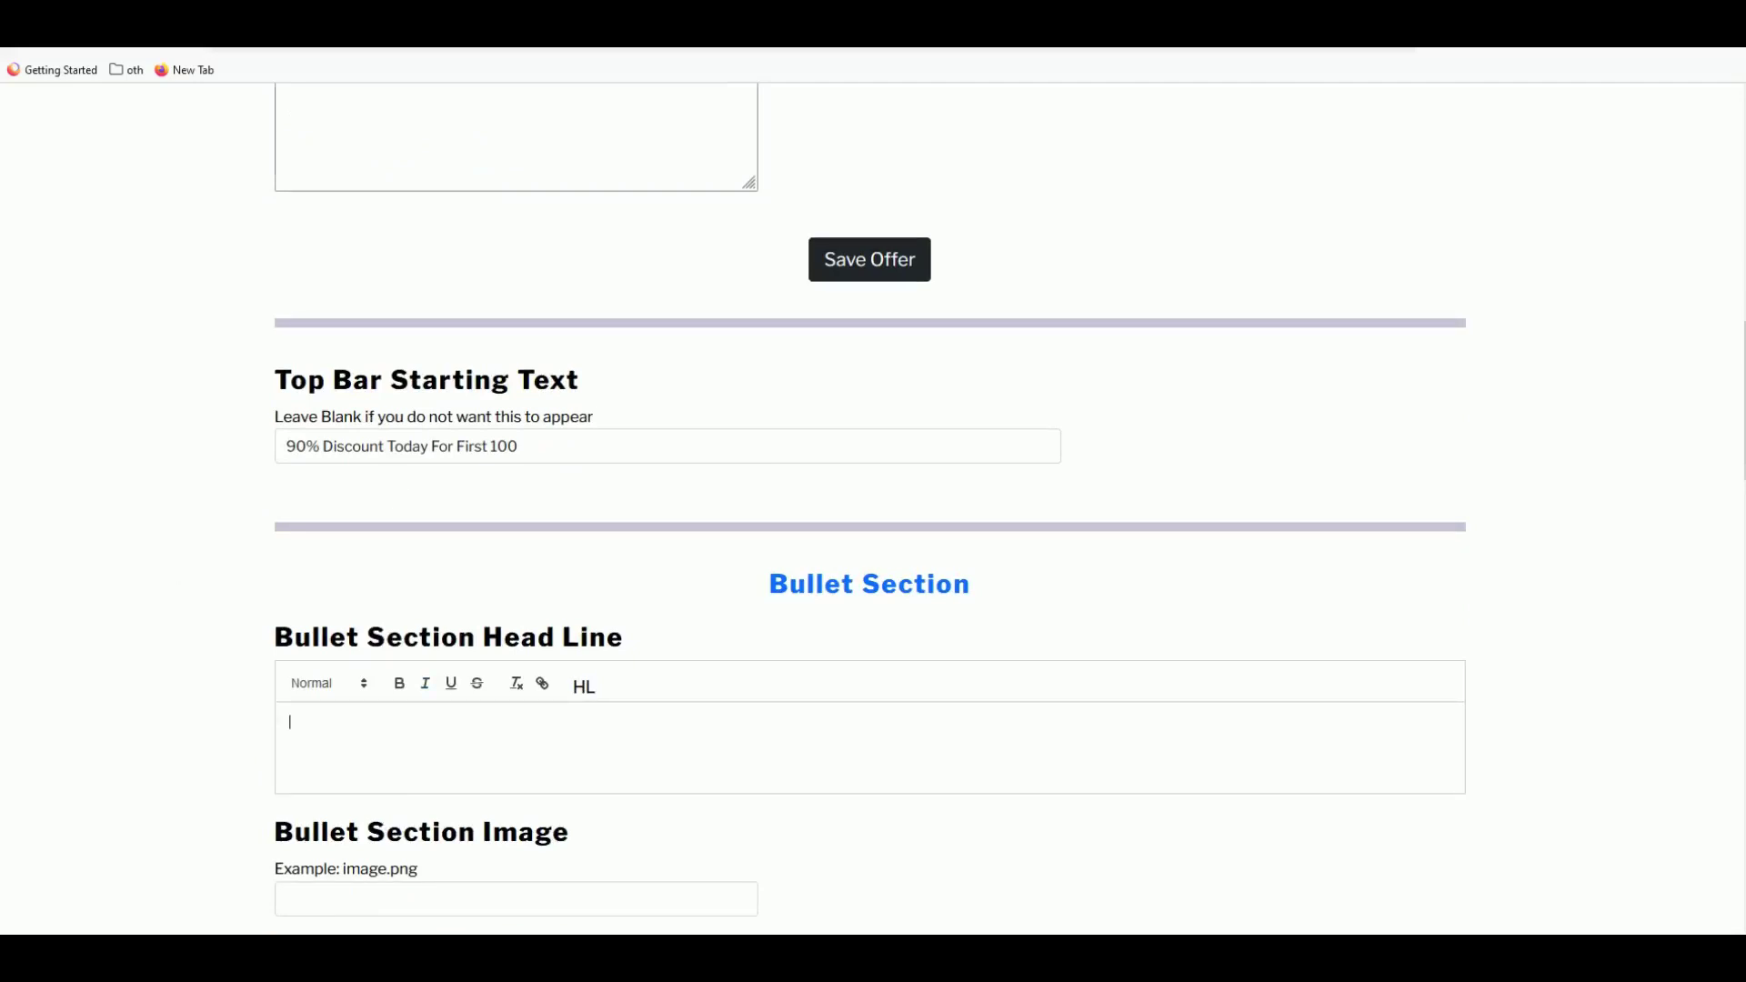
pyautogui.hotkey('ctrl', 'Tab')
# - Scroll through the 'Scientists Discover The Real Root-Cause Of Your Belly Fat' article
pyautogui.scroll(-2, 832, 413)
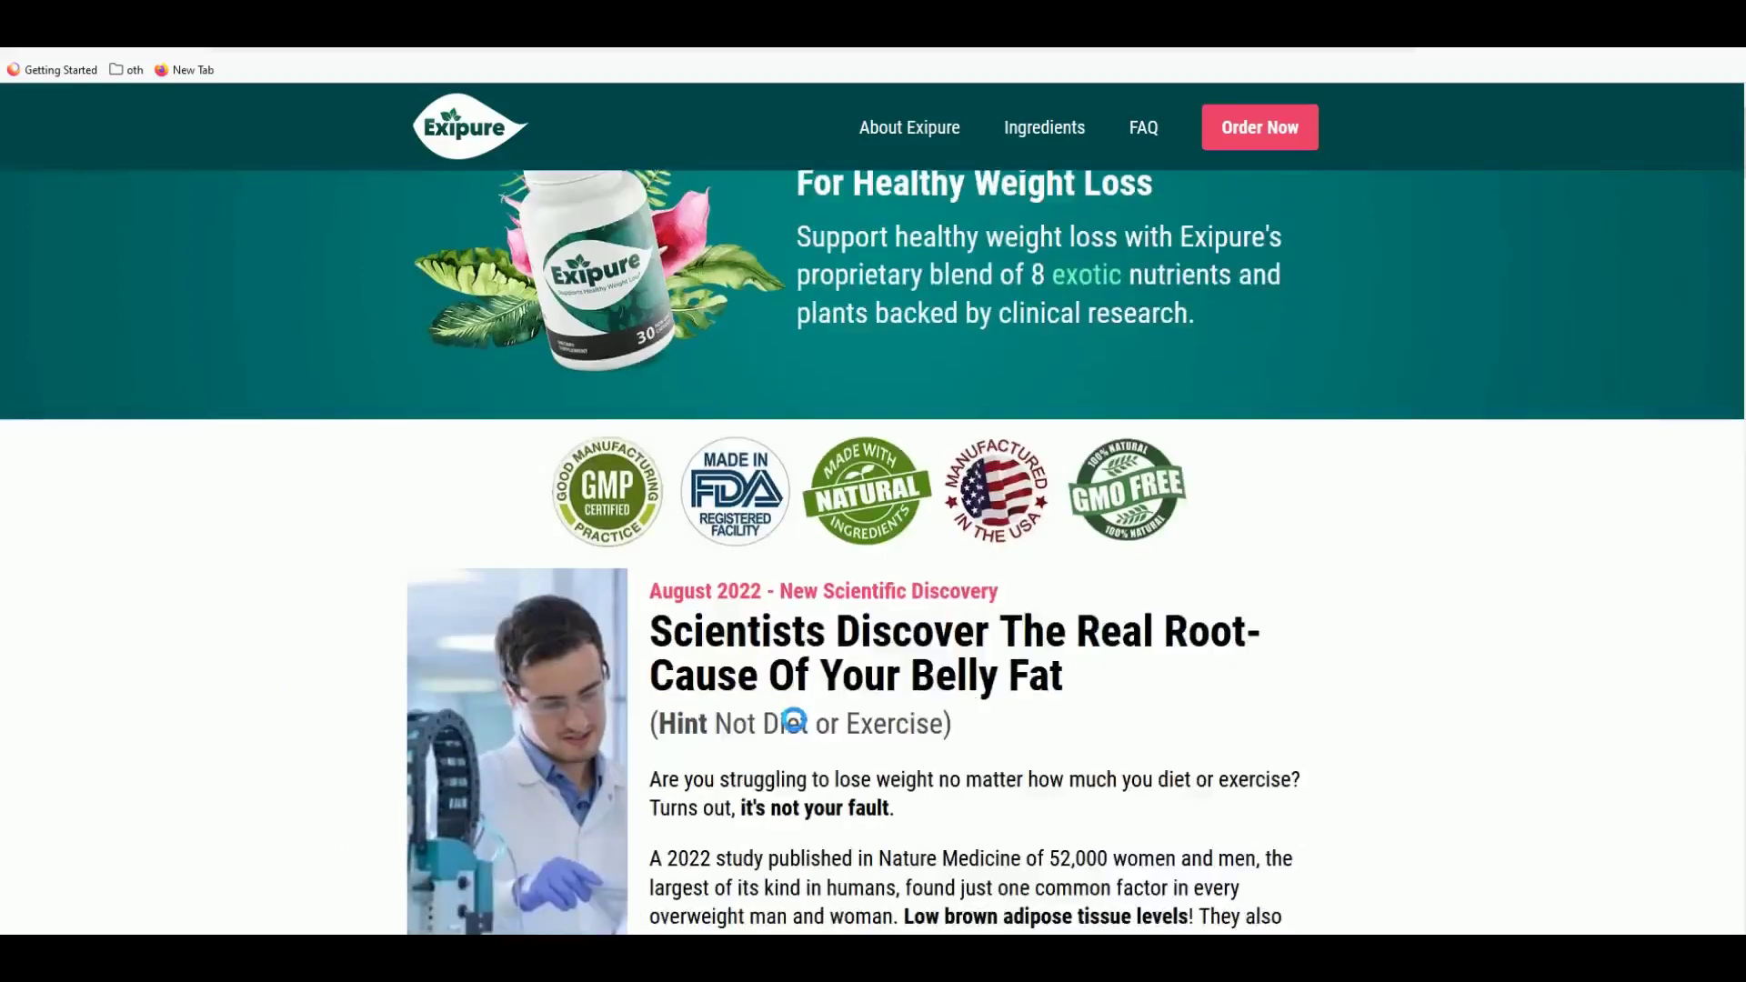
pyautogui.scroll(-1, 780, 718)
pyautogui.scroll(-2, 720, 551)
pyautogui.scroll(3, 730, 470)
pyautogui.scroll(2, 731, 470)
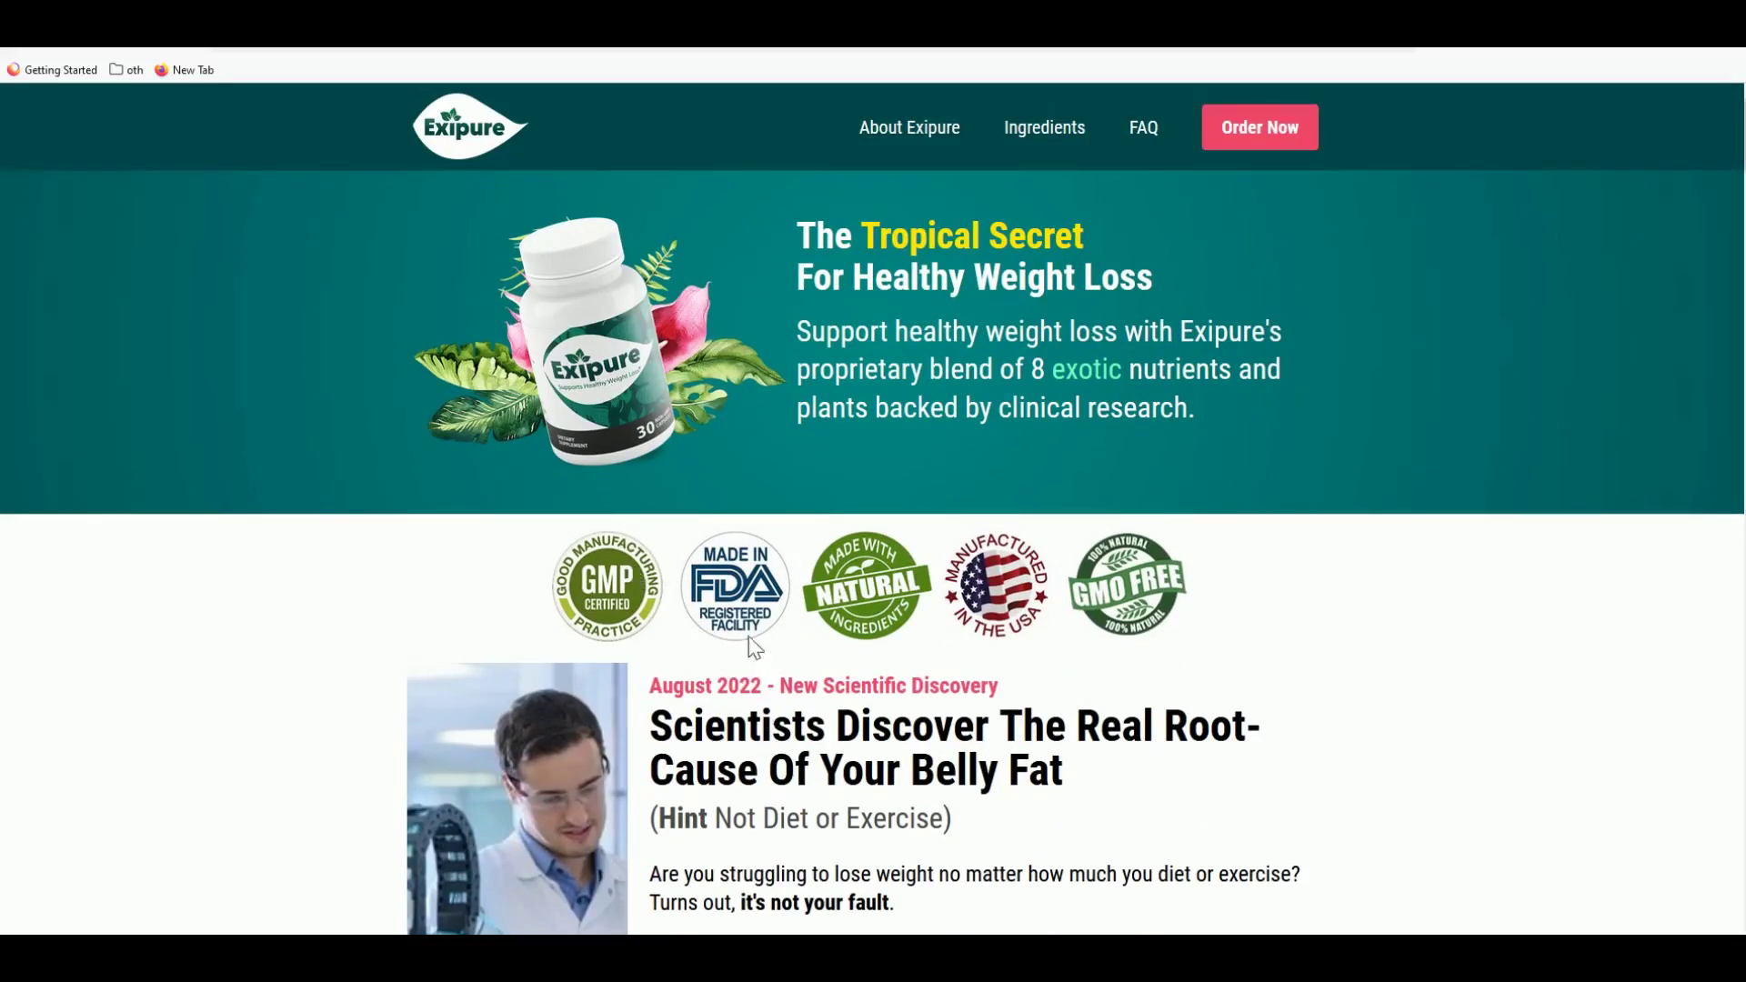
pyautogui.scroll(-2, 756, 648)
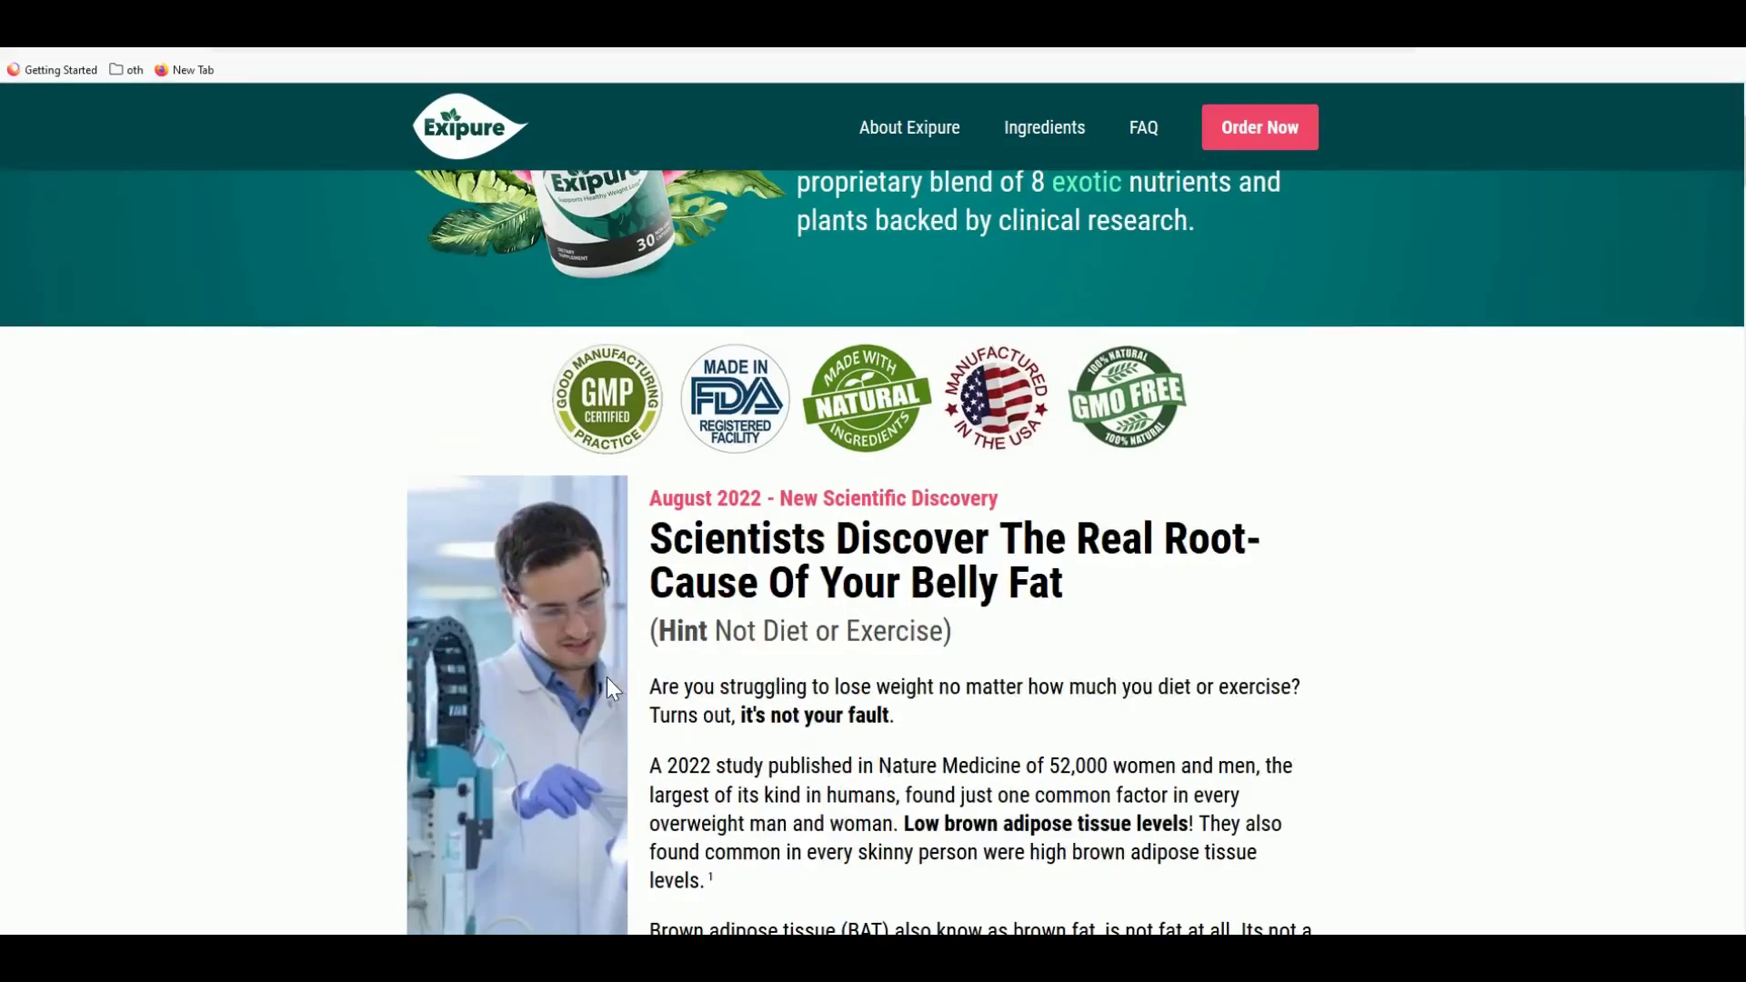
pyautogui.scroll(-2, 532, 644)
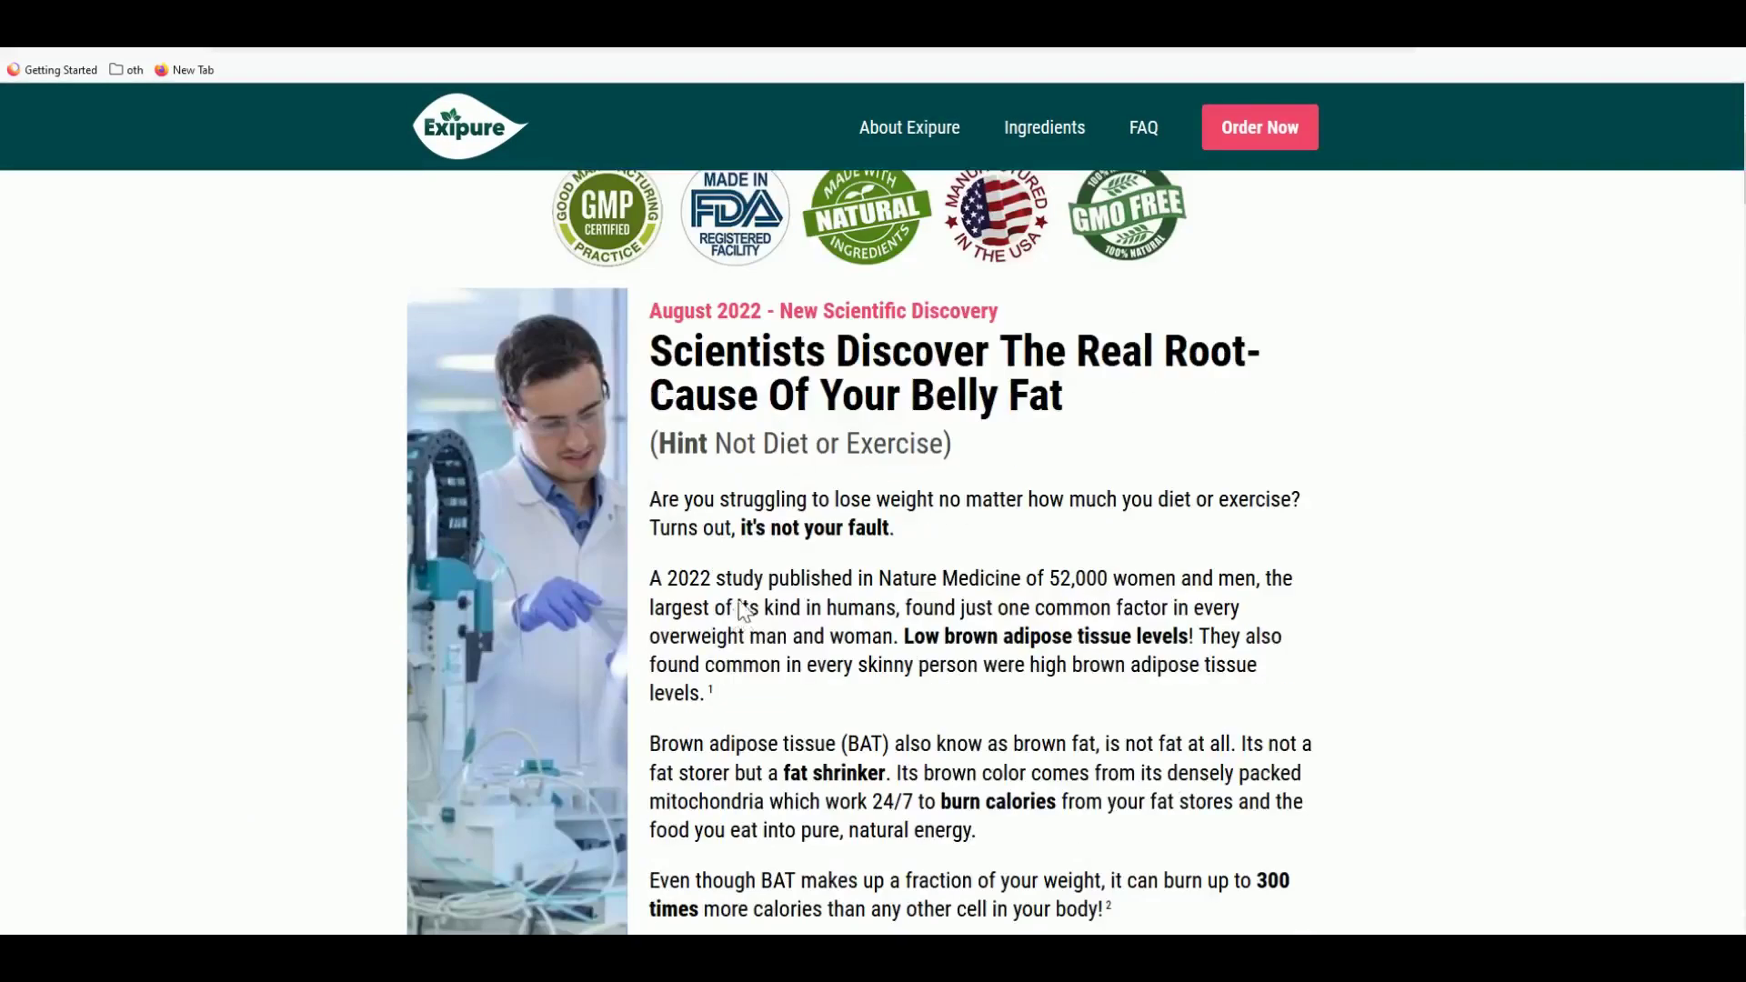
pyautogui.scroll(4, 744, 610)
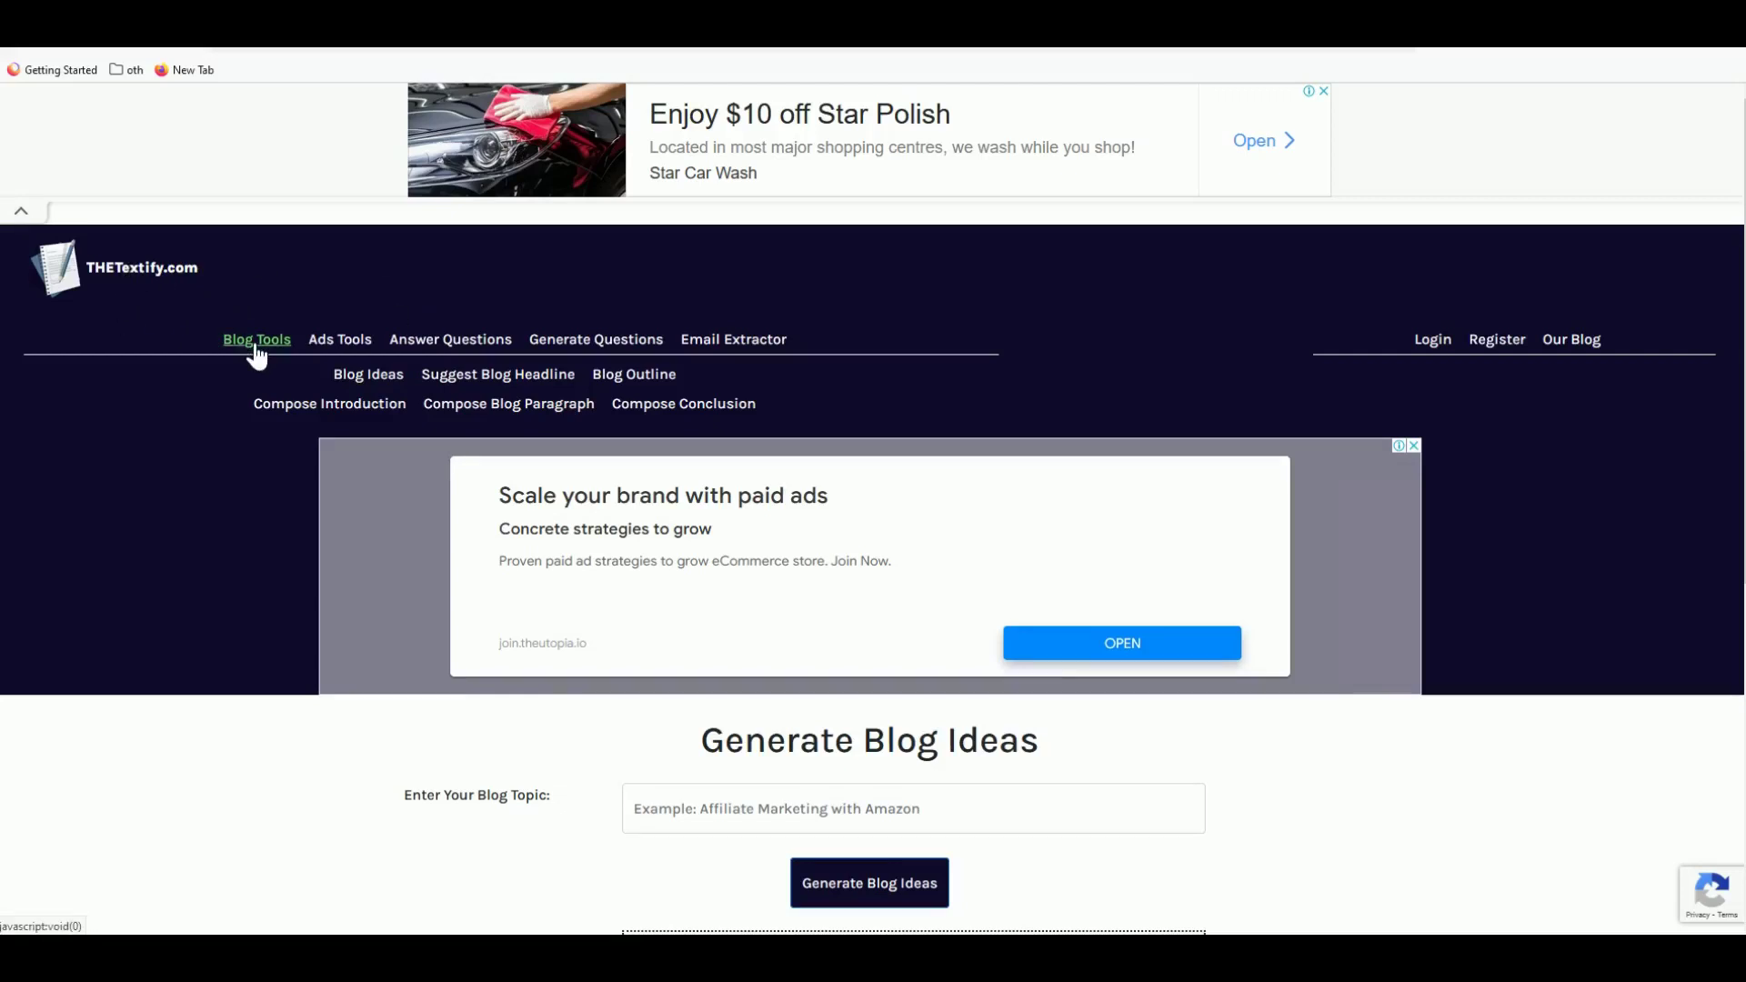
# - Generate blog headlines in Suggest Blog Headline for the topic 'Exipure Weight Loss'
pyautogui.click(498, 389)
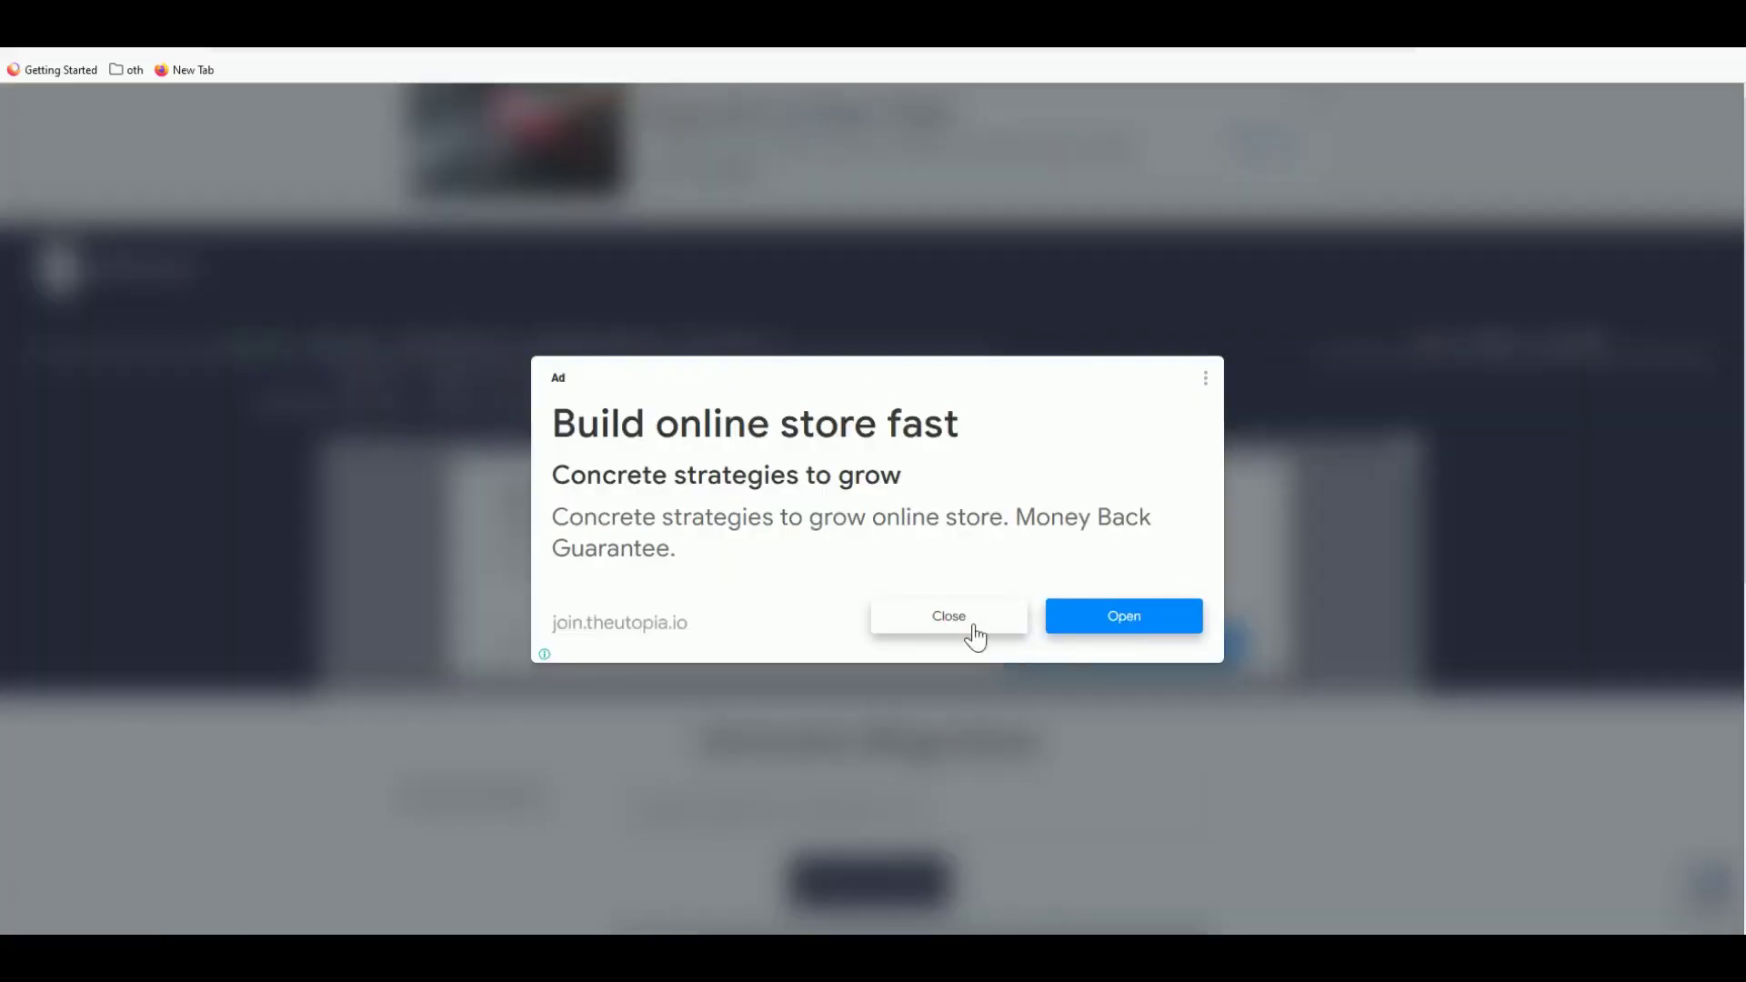
pyautogui.click(969, 619)
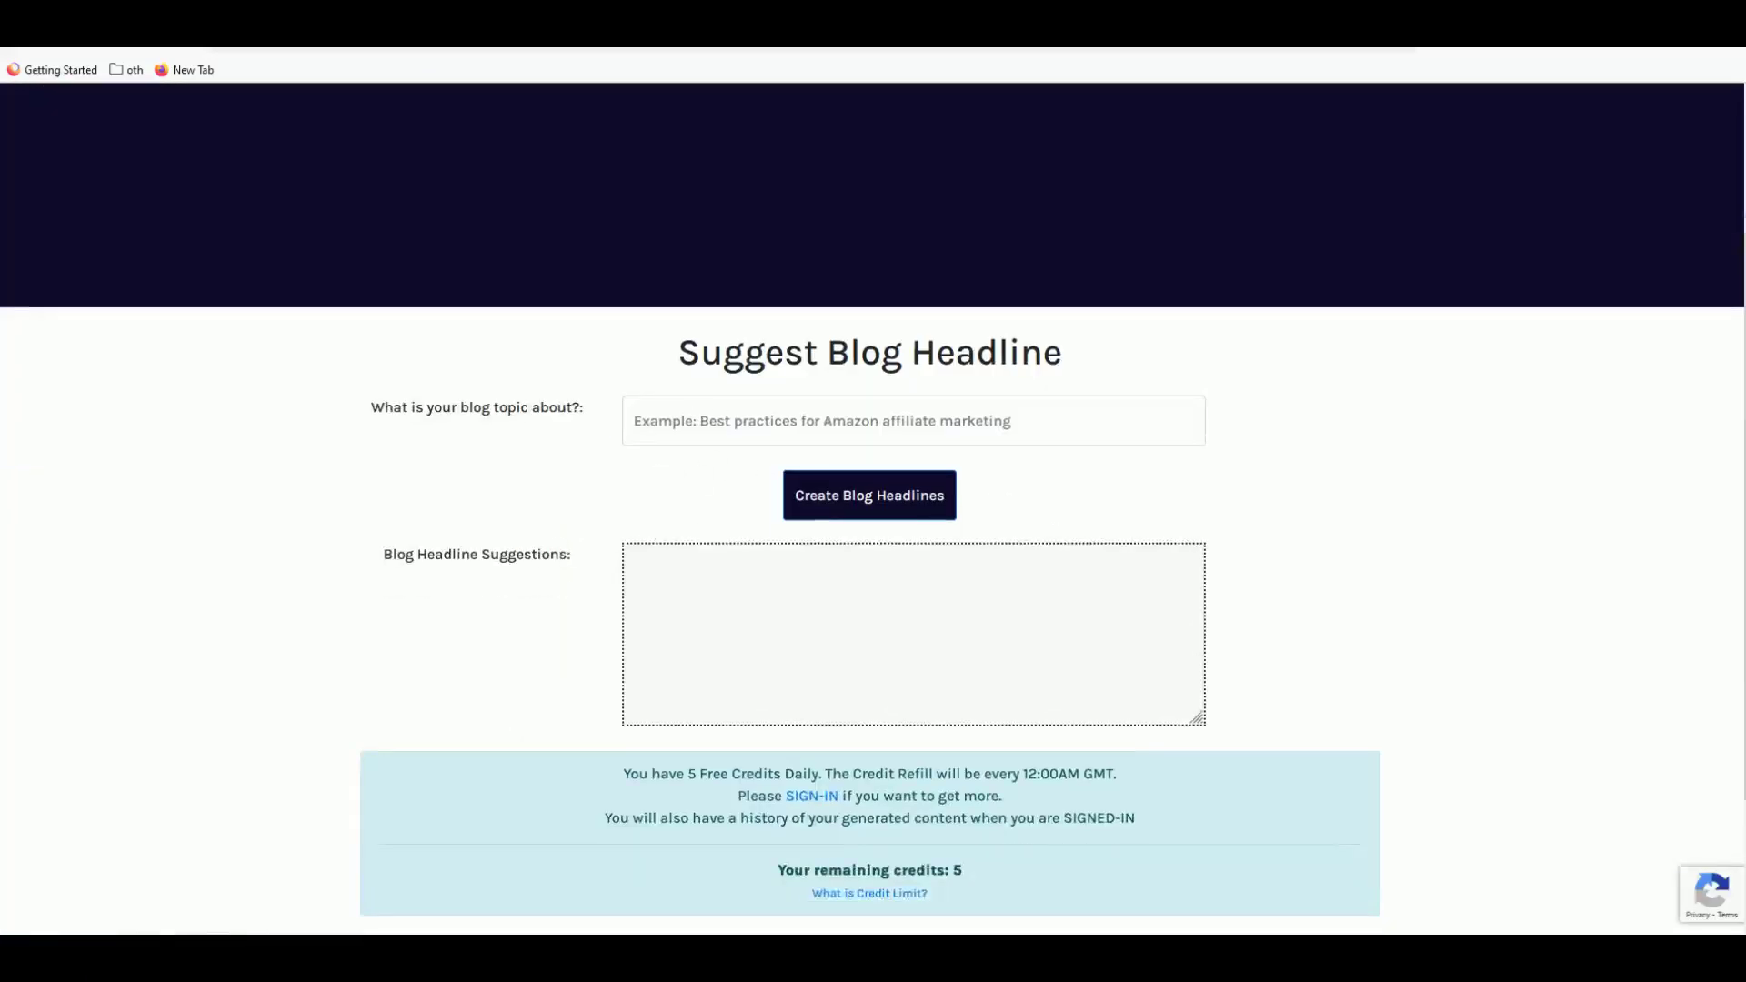
pyautogui.click(708, 438)
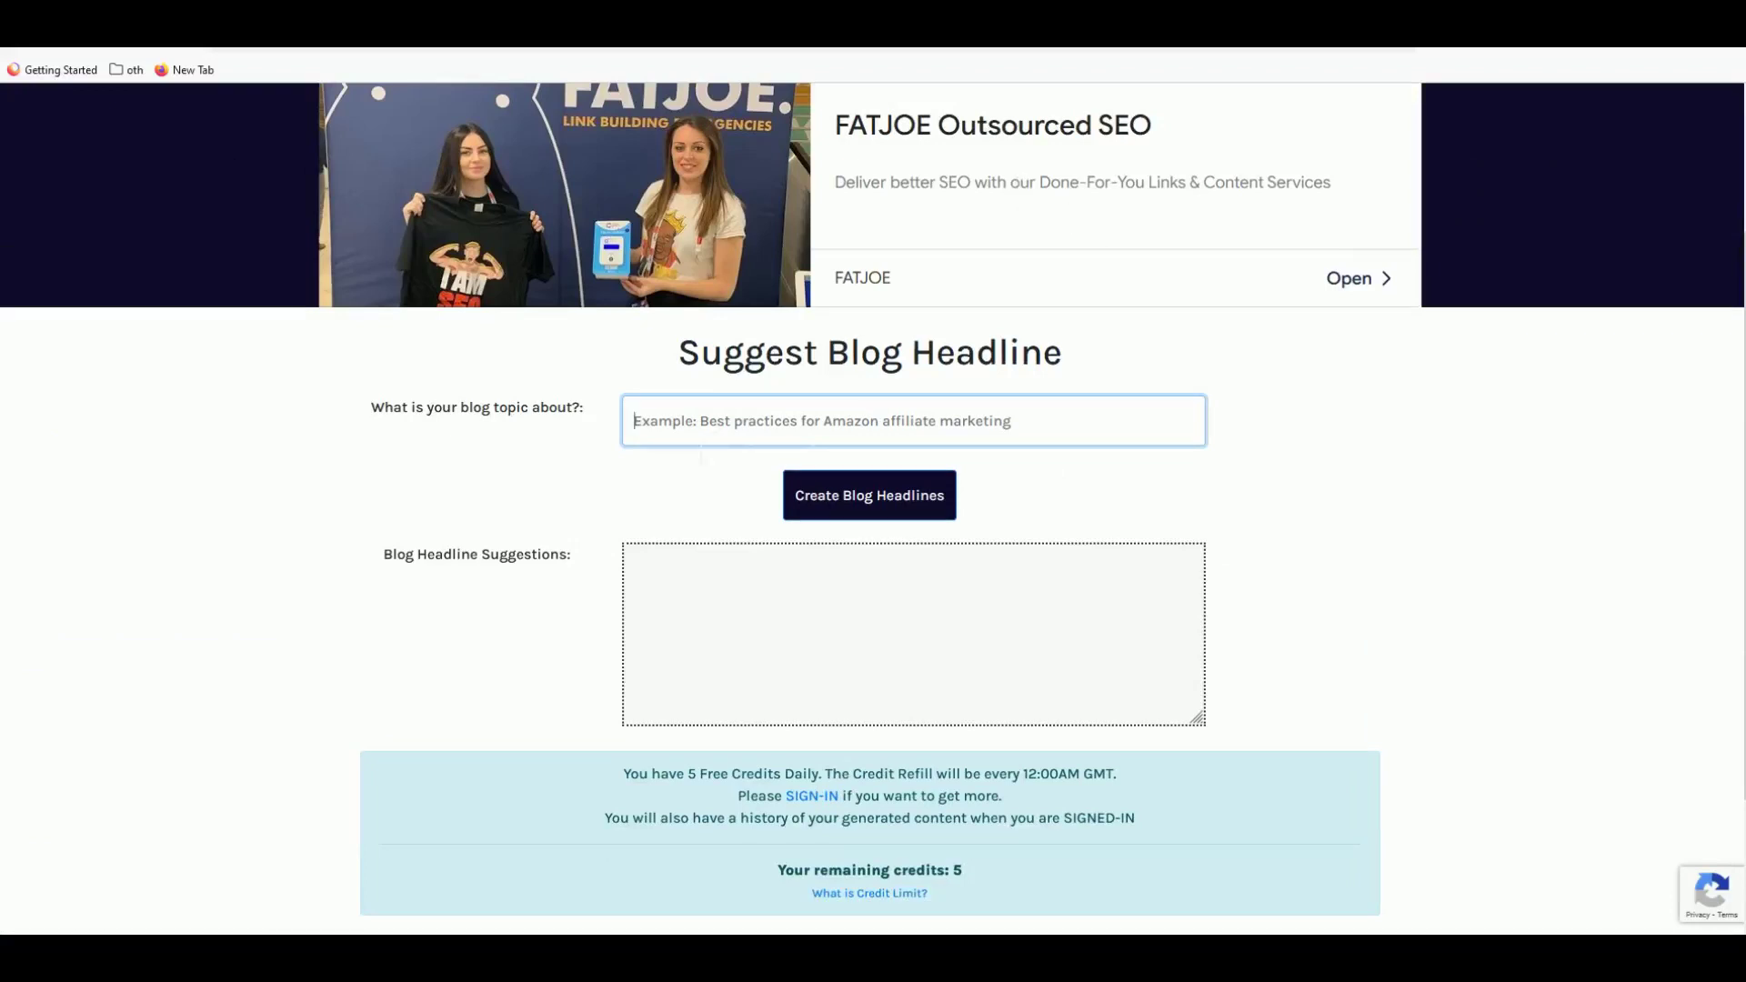
pyautogui.write('Exipure Weight Loss')
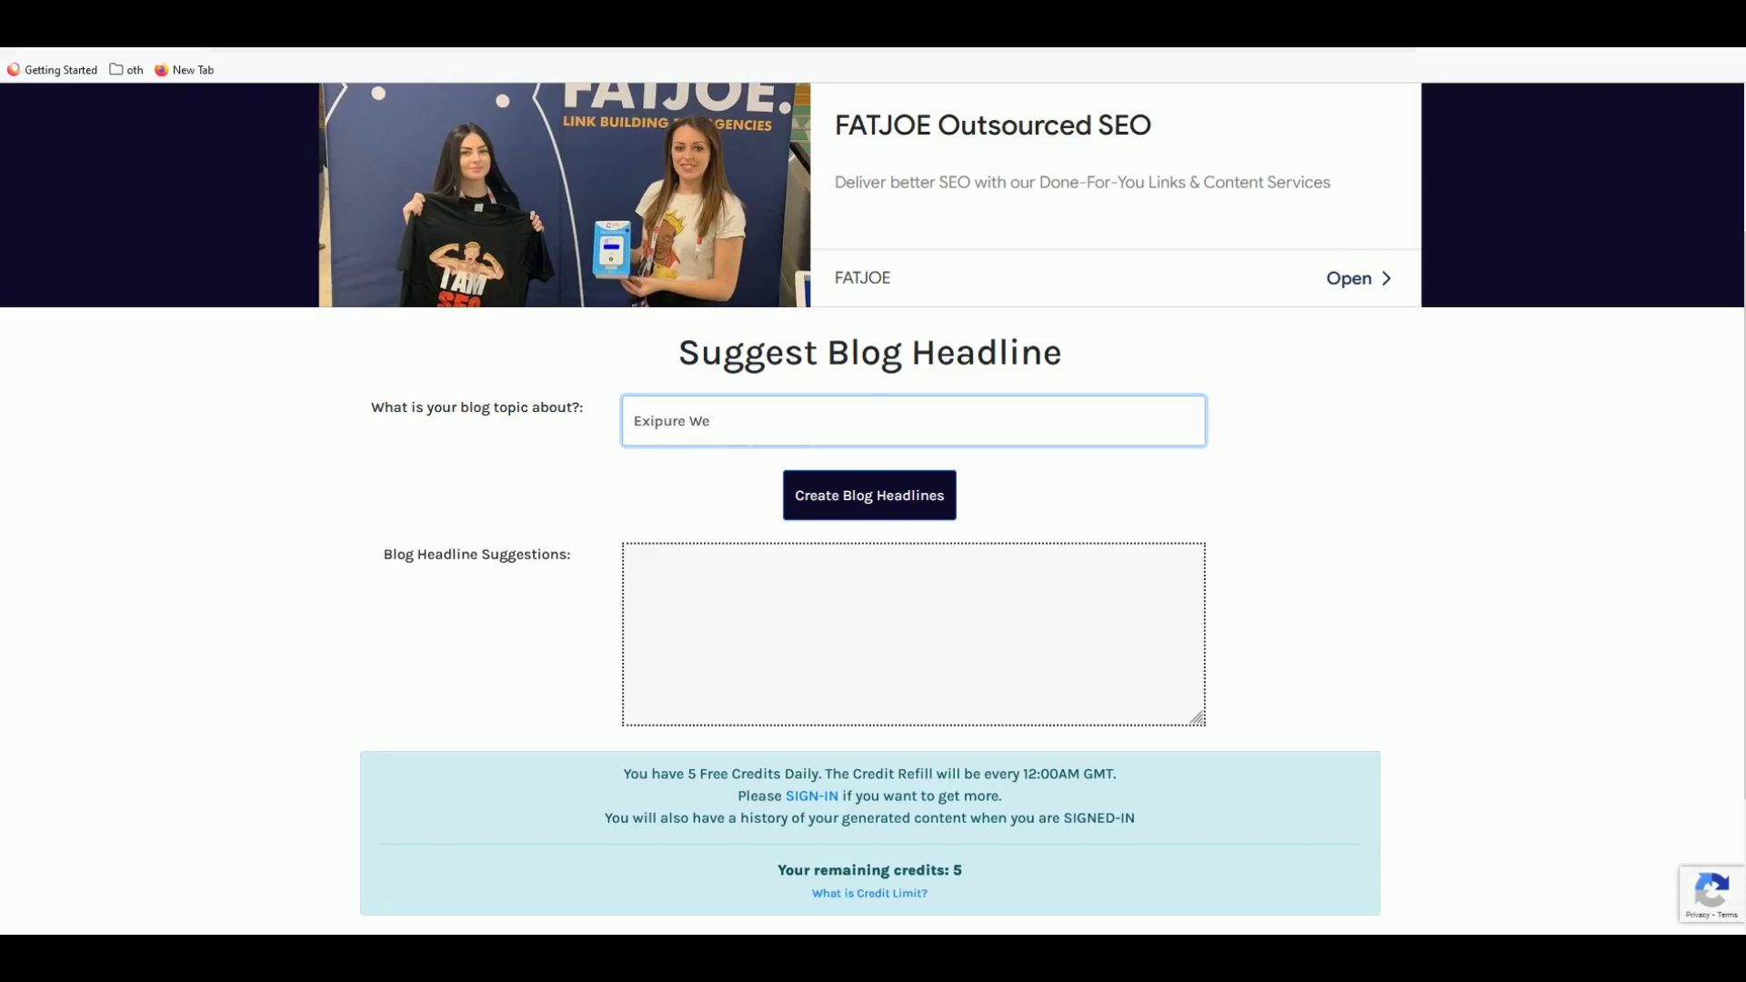
pyautogui.click(853, 493)
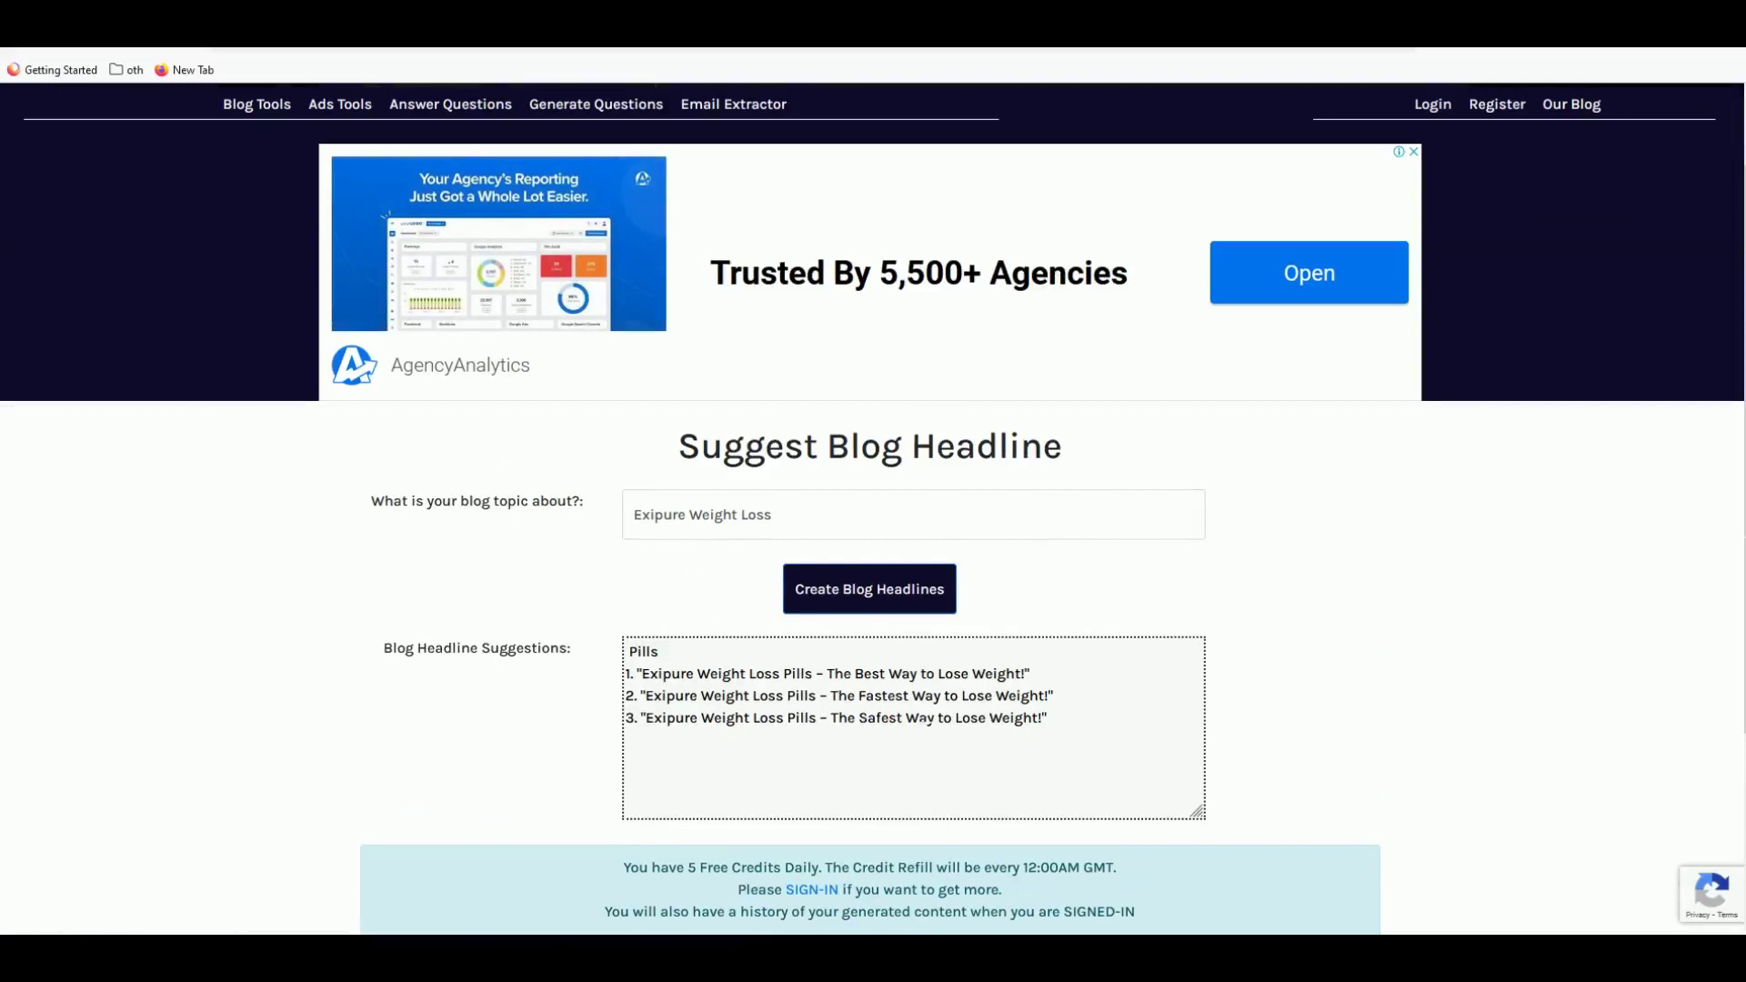
# - Review the three 'Exipure Weight Loss Pills' headlines and select the topic text for replacement
pyautogui.moveTo(846, 717); pyautogui.dragTo(987, 718)
pyautogui.click(987, 717)
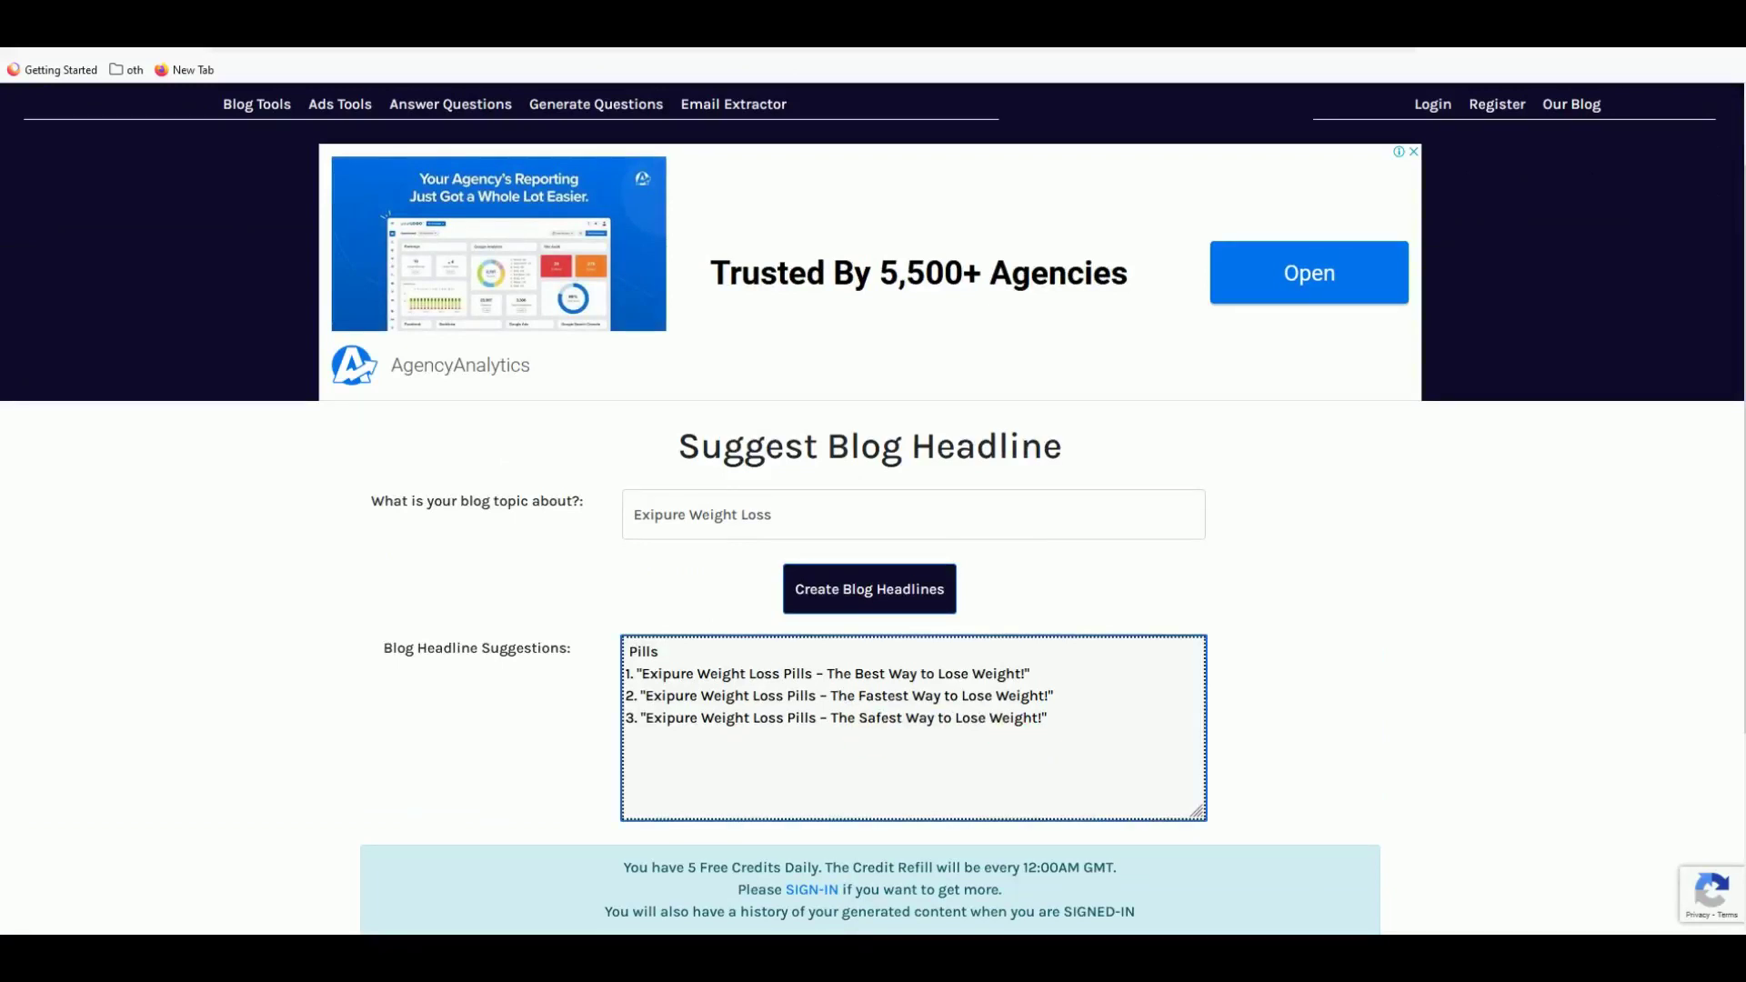
pyautogui.moveTo(696, 695); pyautogui.dragTo(643, 696)
pyautogui.click(712, 702)
pyautogui.tripleClick(702, 515)
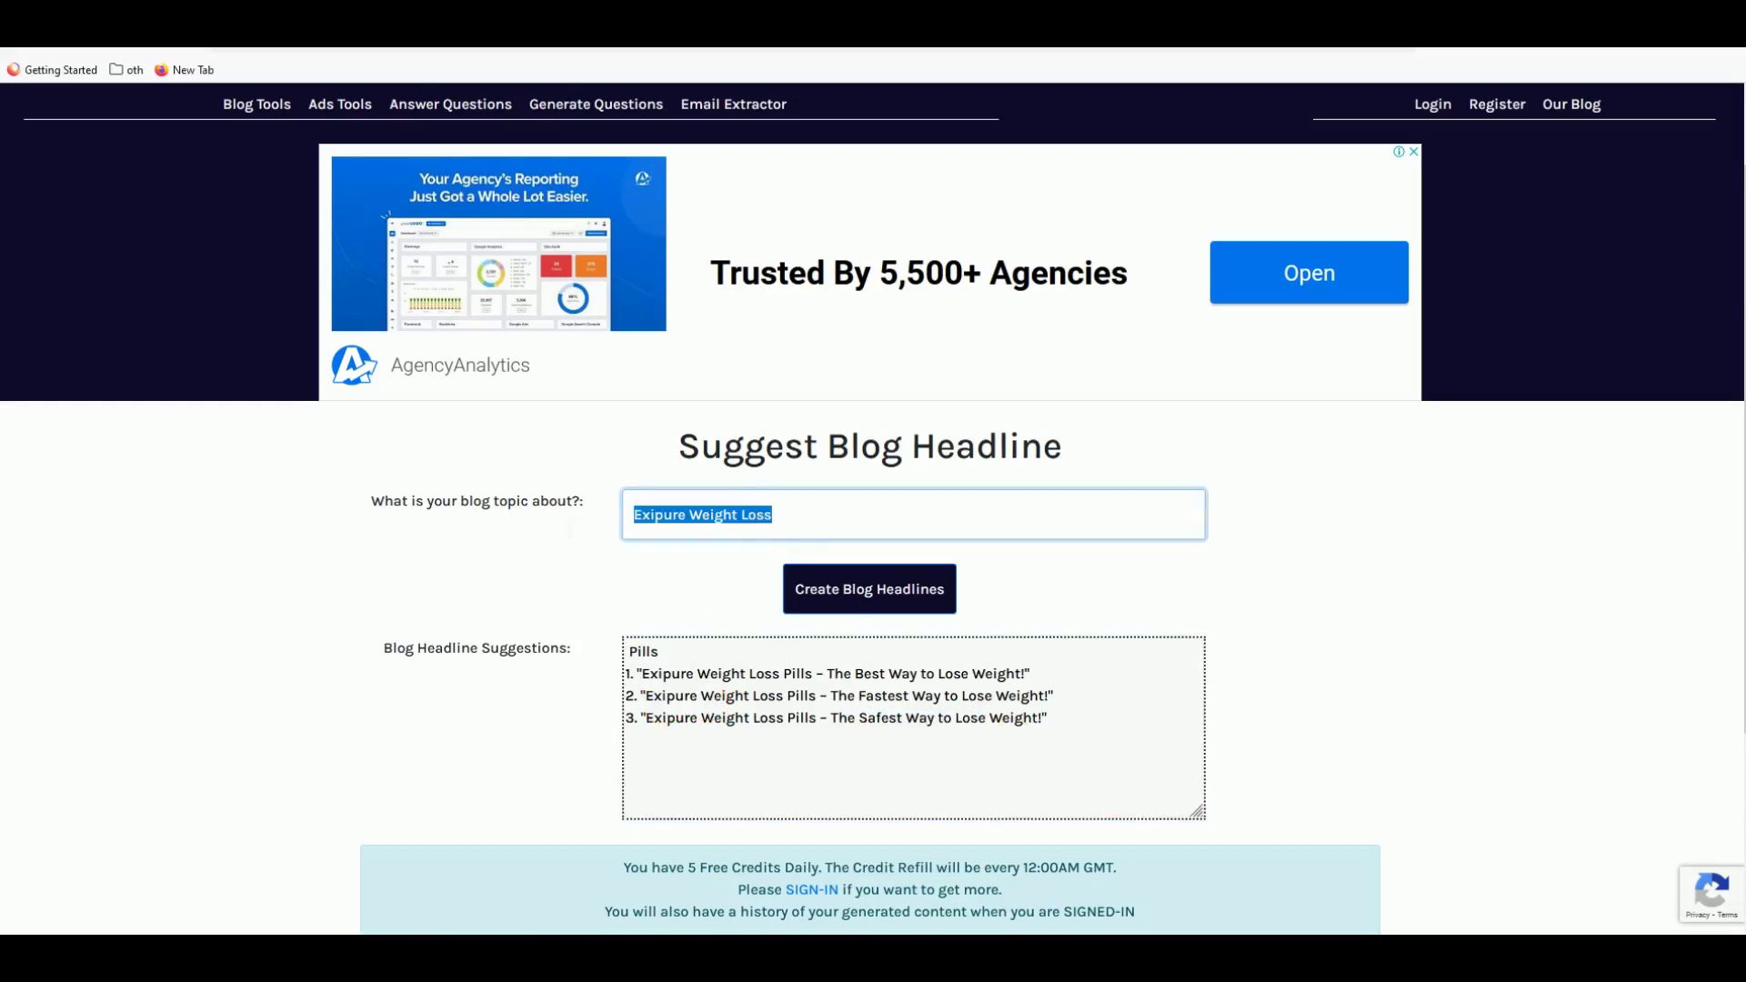
# - Change the topic to 'Healthy Weight Loss Product' and generate headlines for it
pyautogui.write('Healthy Weig')
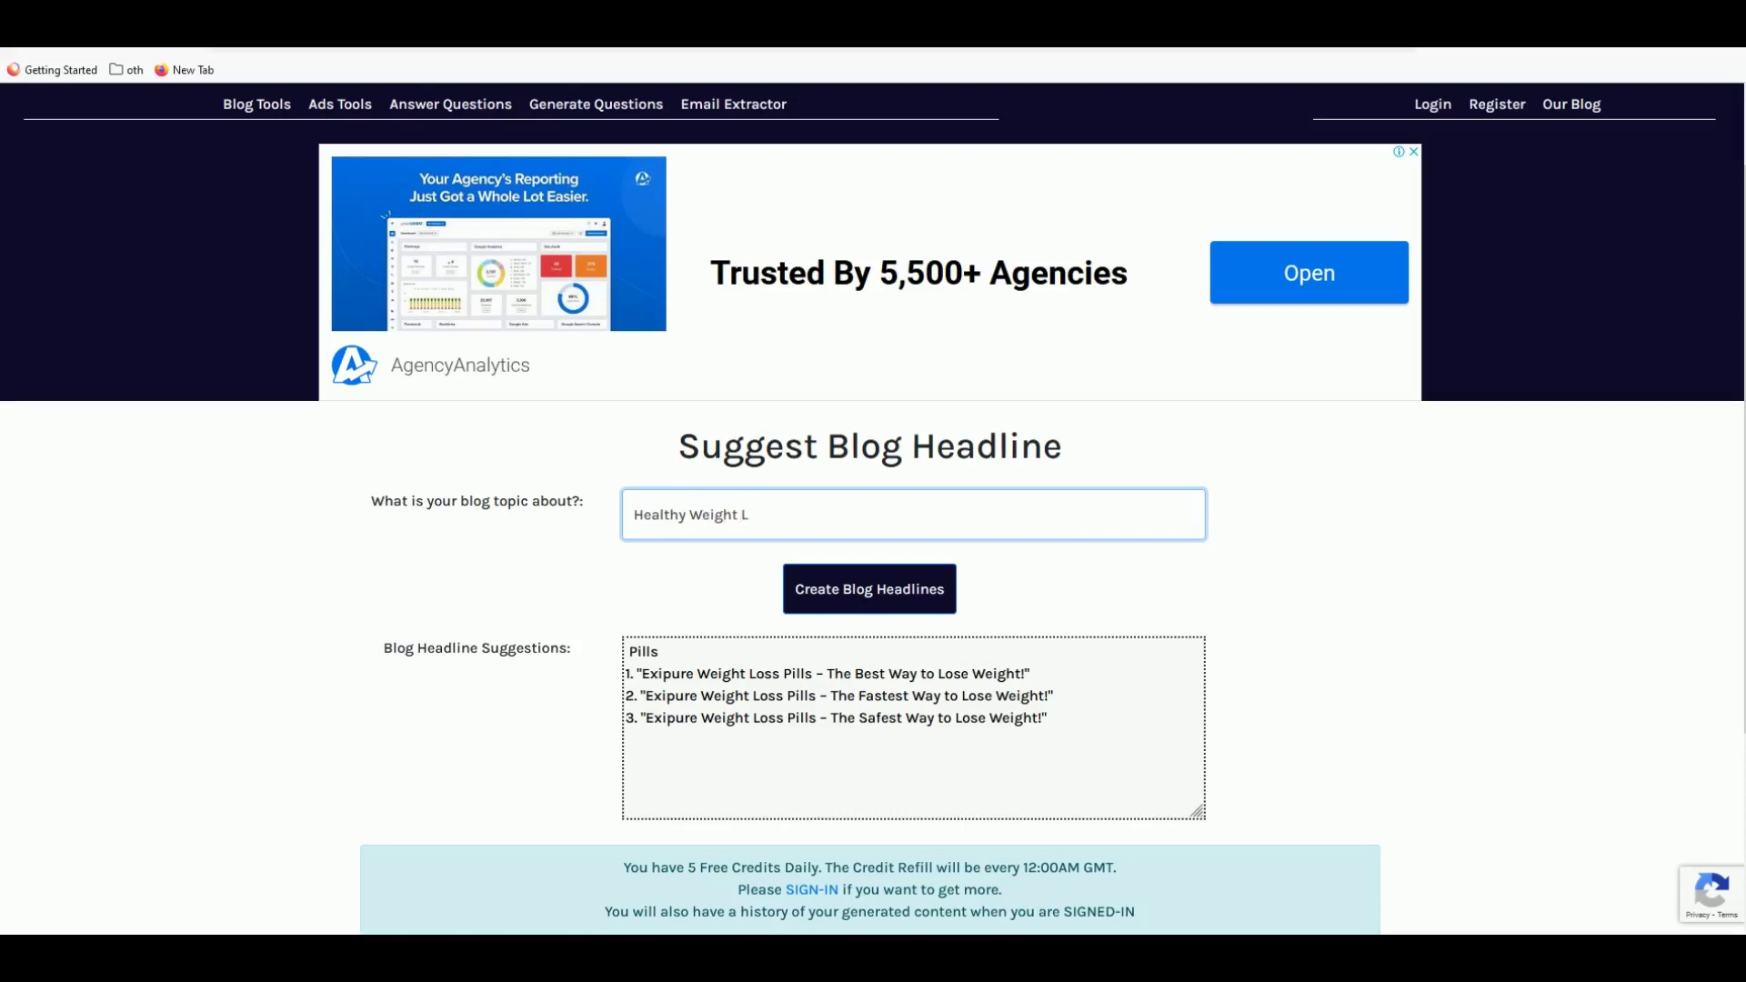
pyautogui.write('ht Loss Product')
pyautogui.click(841, 595)
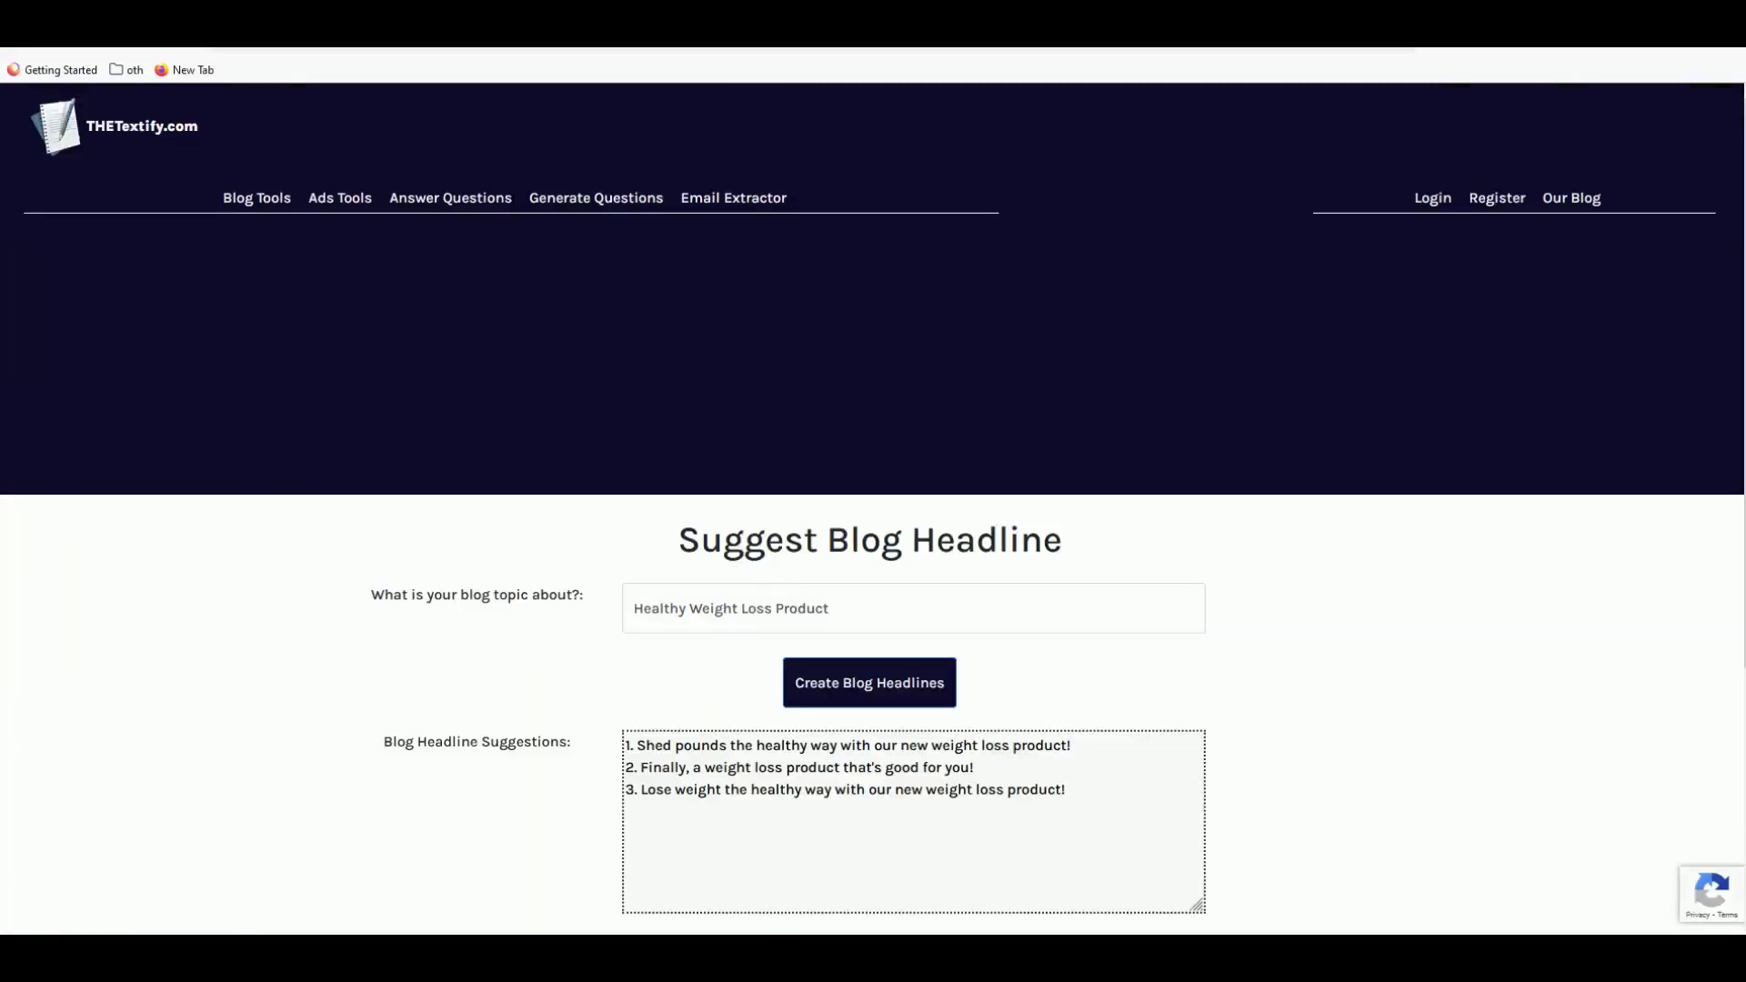
pyautogui.scroll(-2, 873, 509)
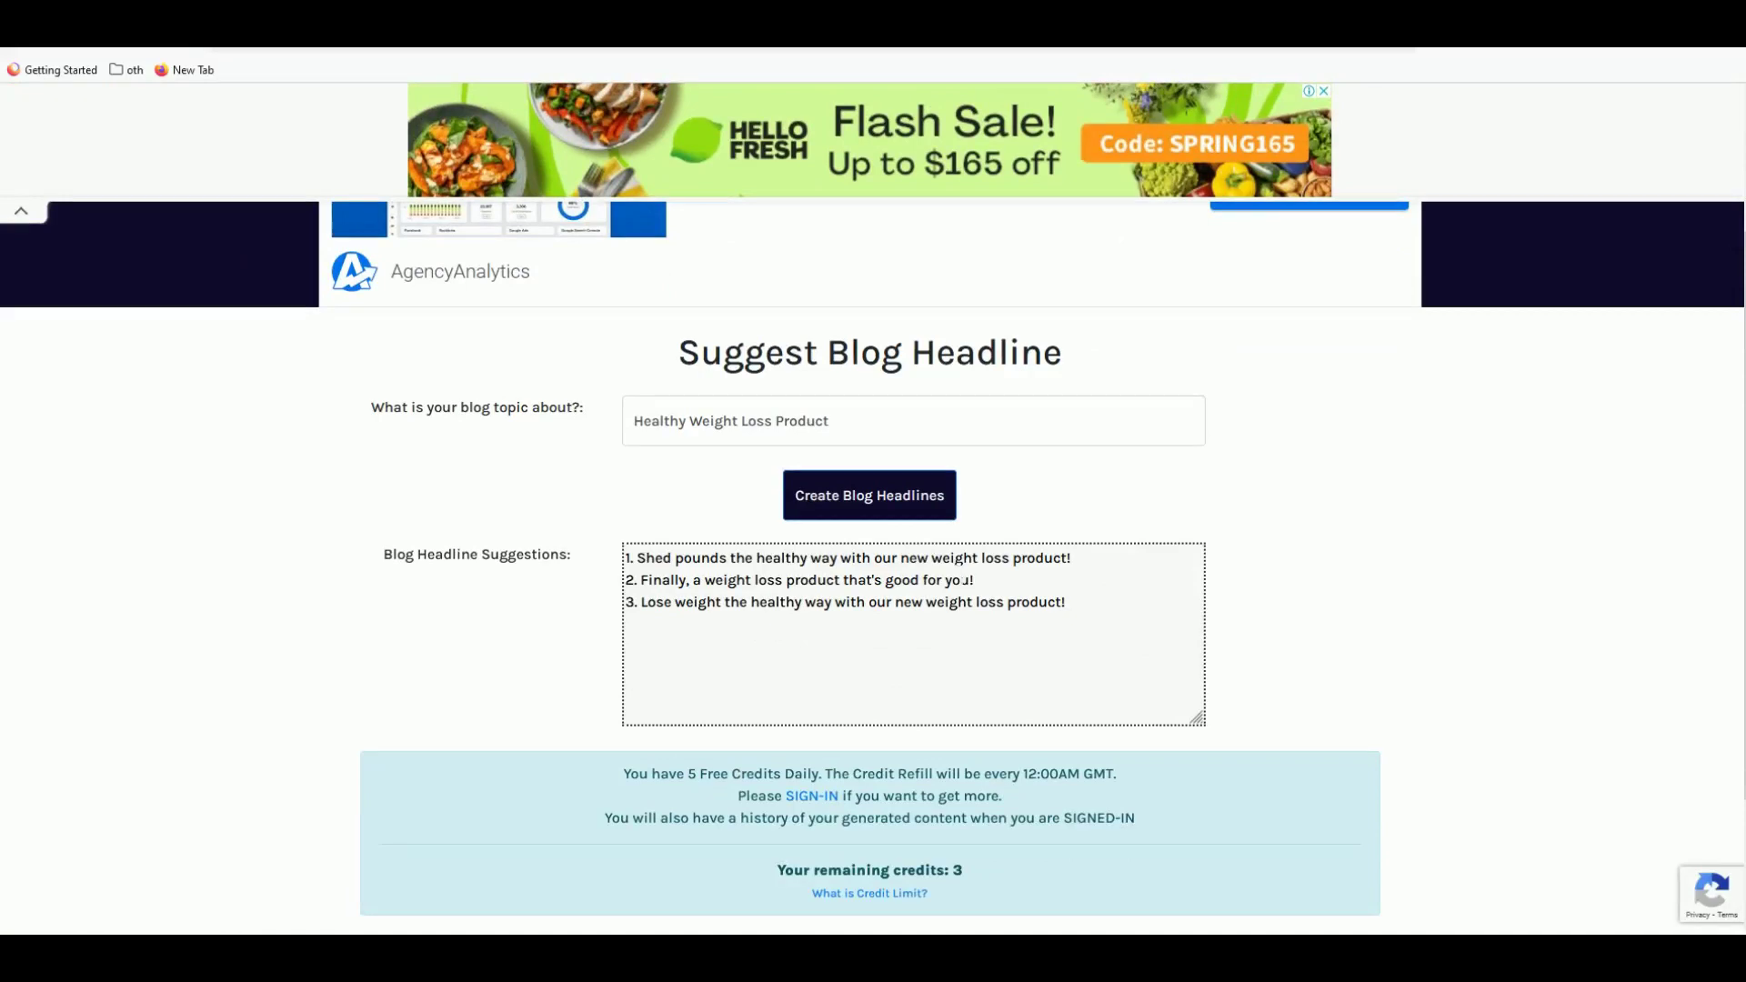
pyautogui.moveTo(930, 558); pyautogui.dragTo(1071, 559)
pyautogui.click(778, 603)
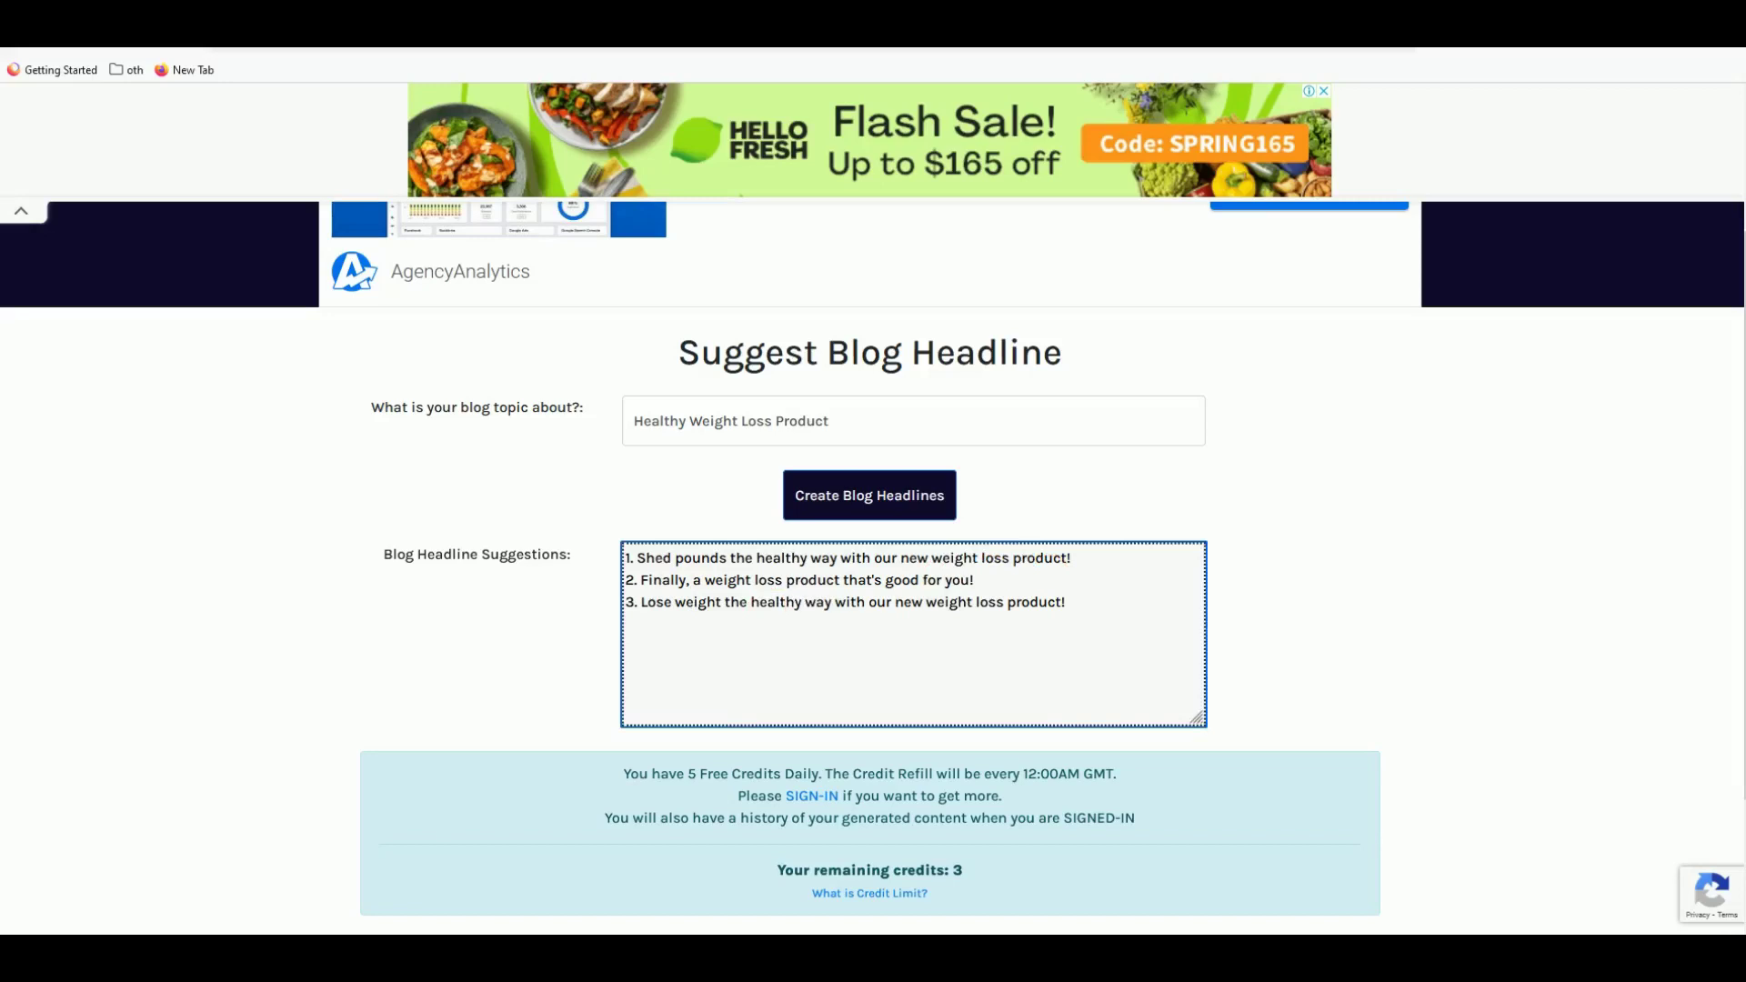
# - Regenerate a fresh set of headlines and look them over
pyautogui.click(875, 505)
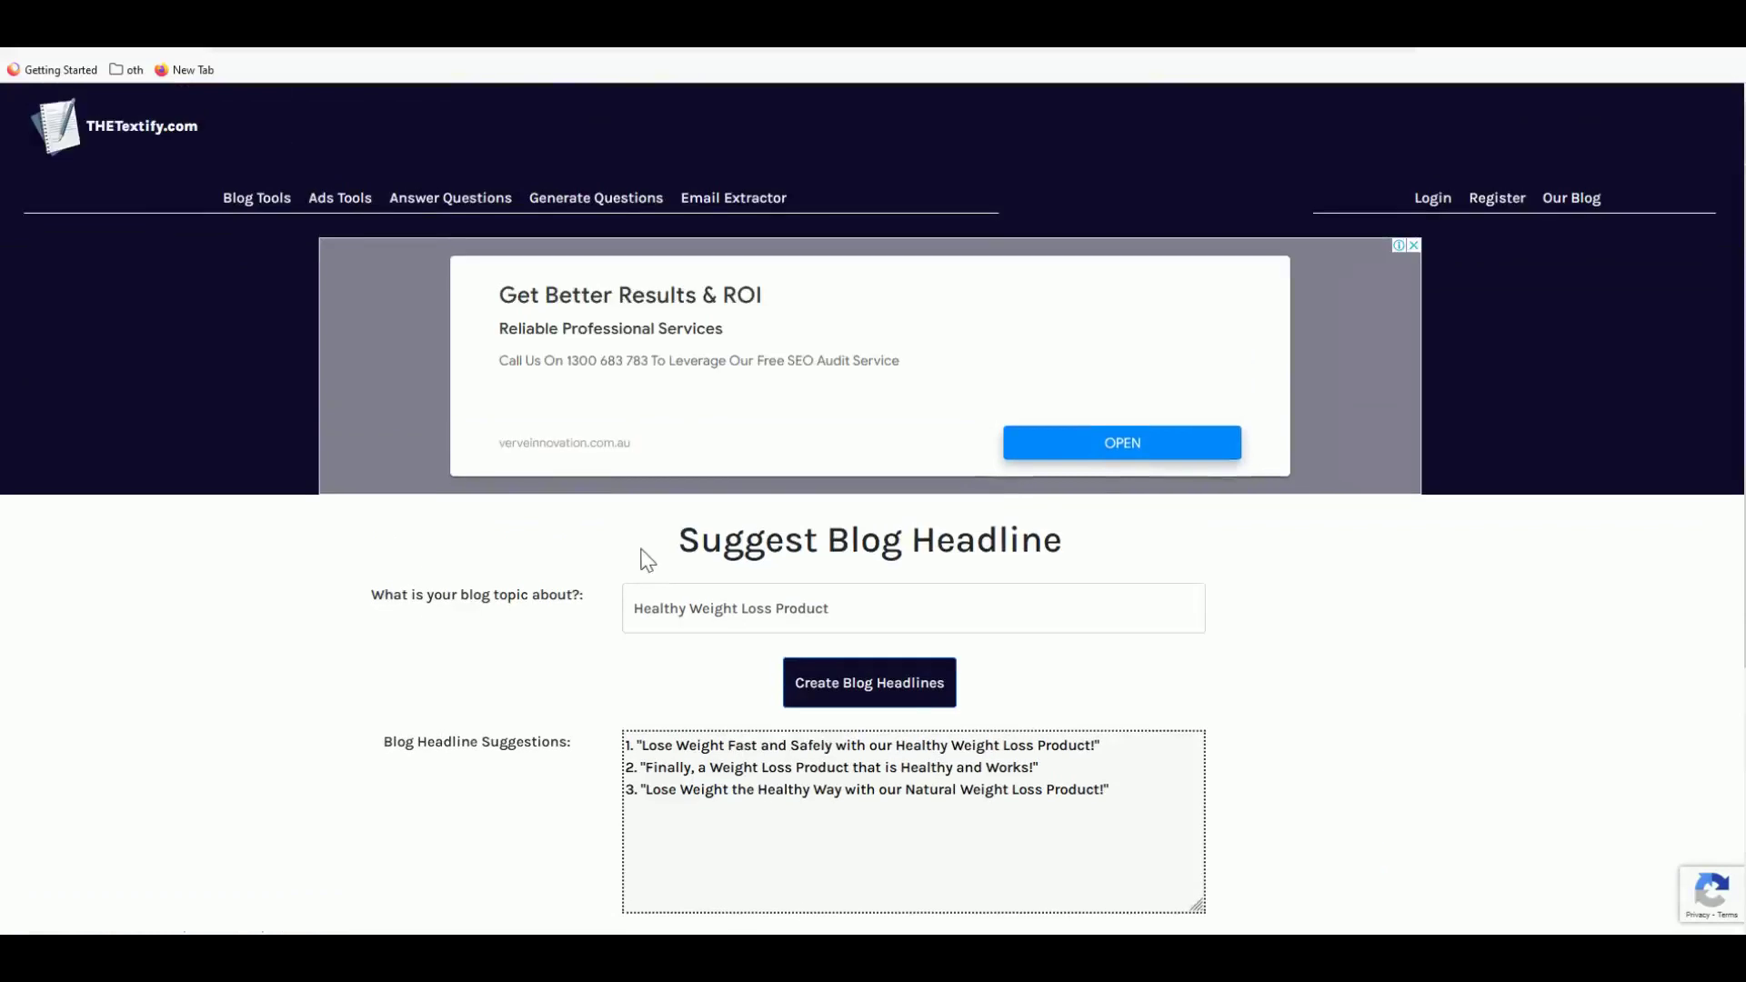
pyautogui.scroll(-3, 643, 557)
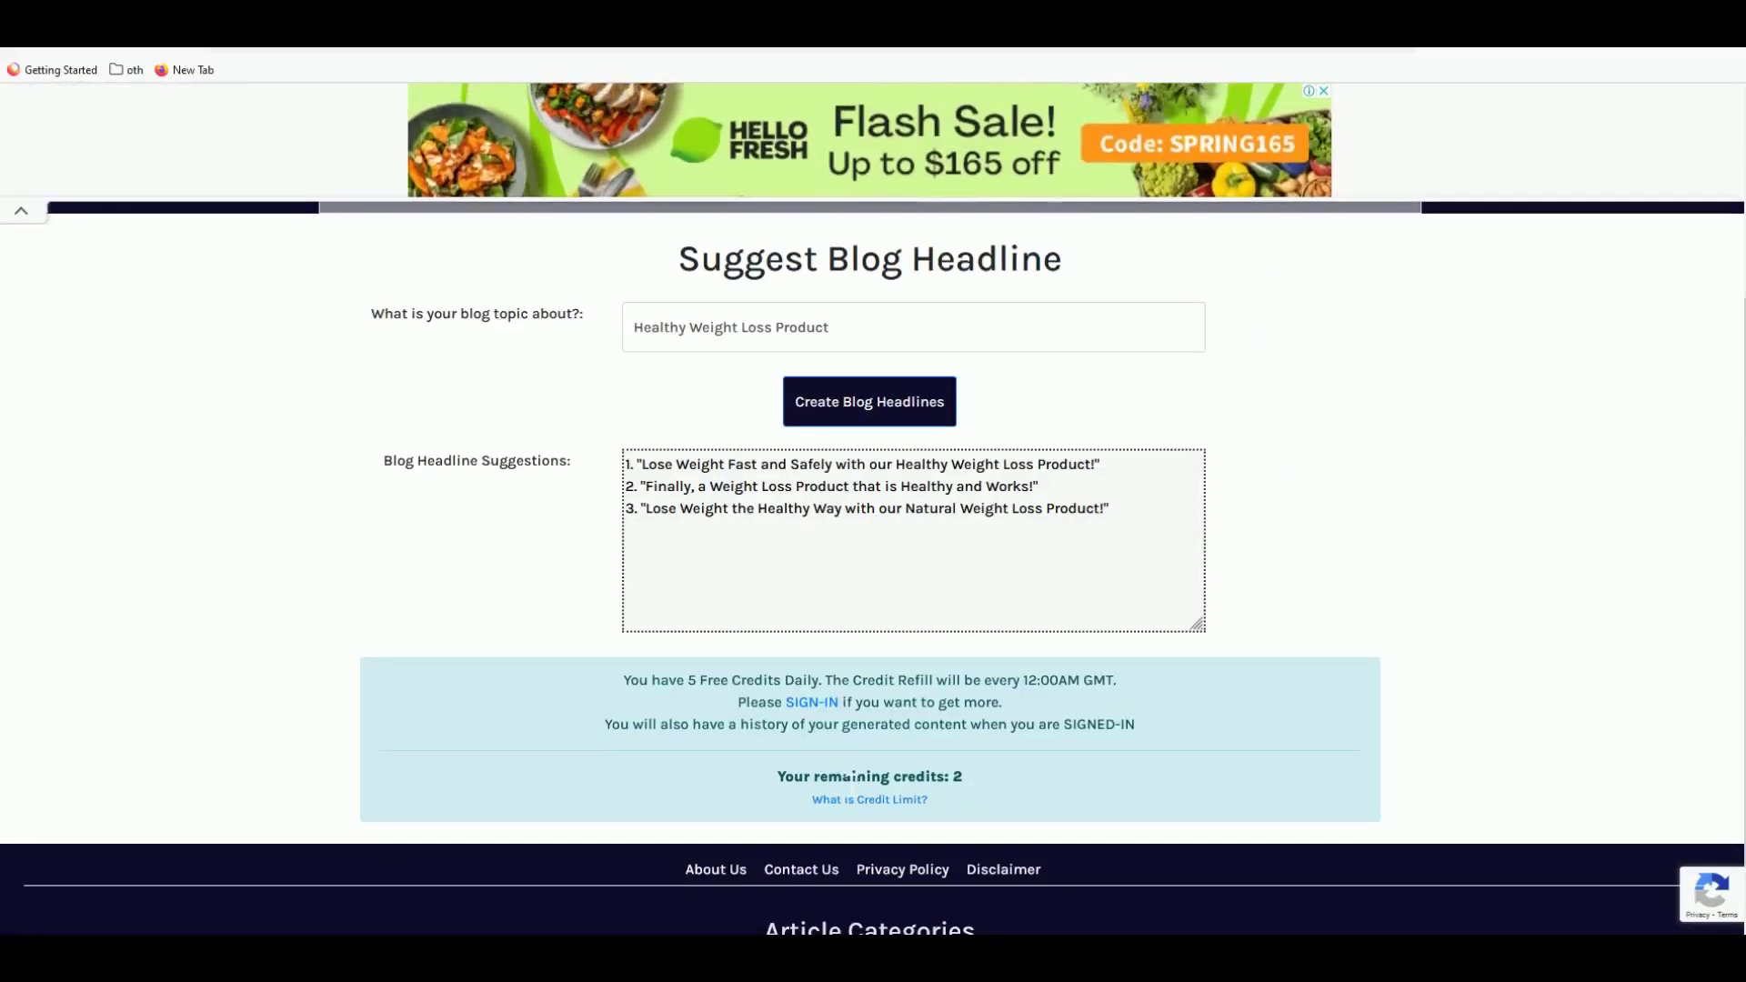
pyautogui.scroll(3, 852, 774)
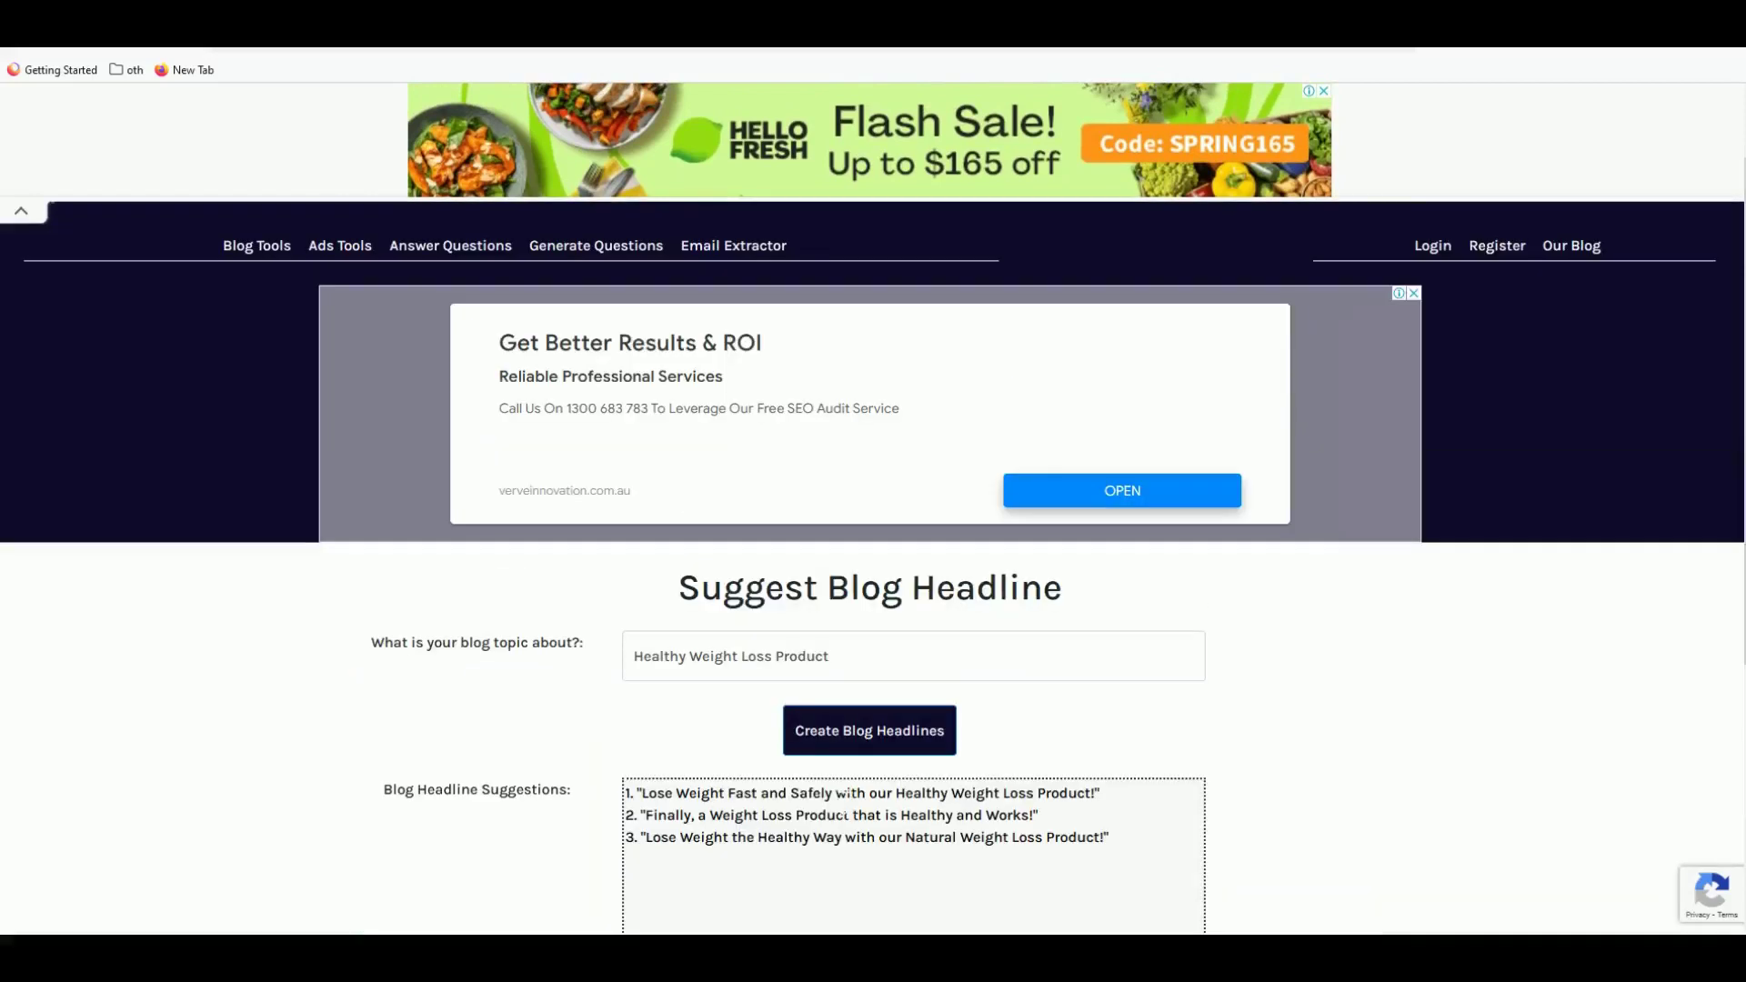
pyautogui.scroll(1, 558, 696)
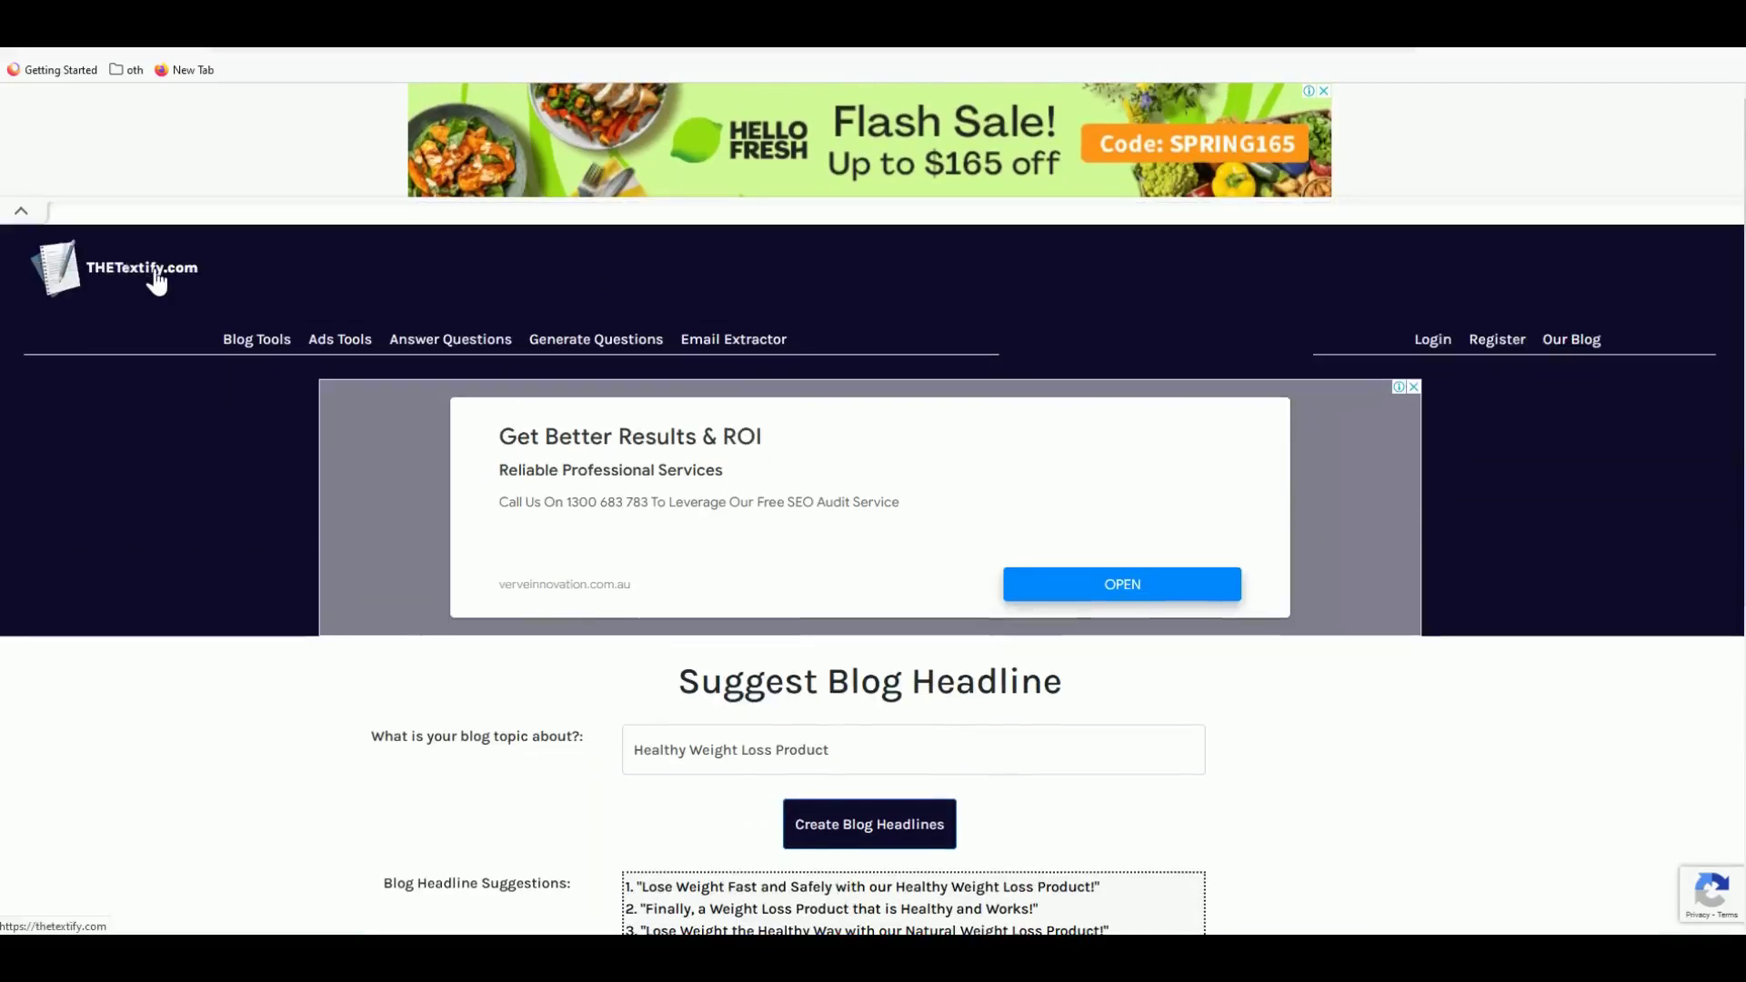
pyautogui.scroll(-3, 244, 368)
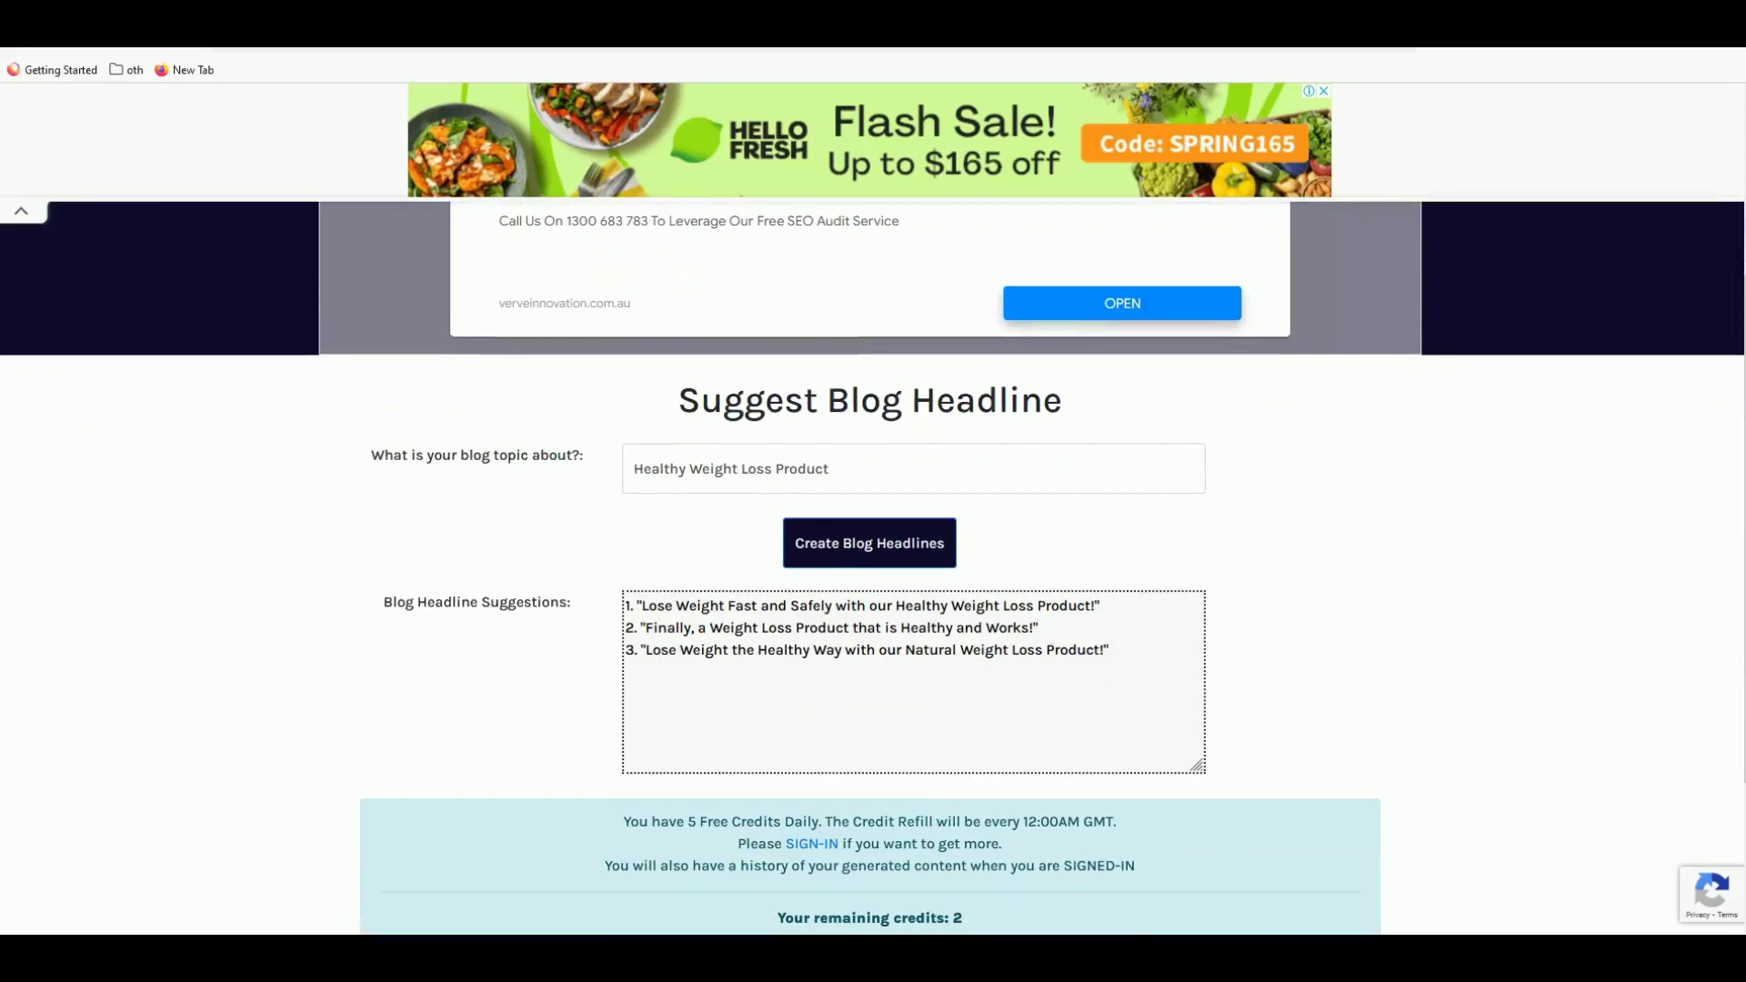
pyautogui.doubleClick(866, 649)
pyautogui.click(866, 649)
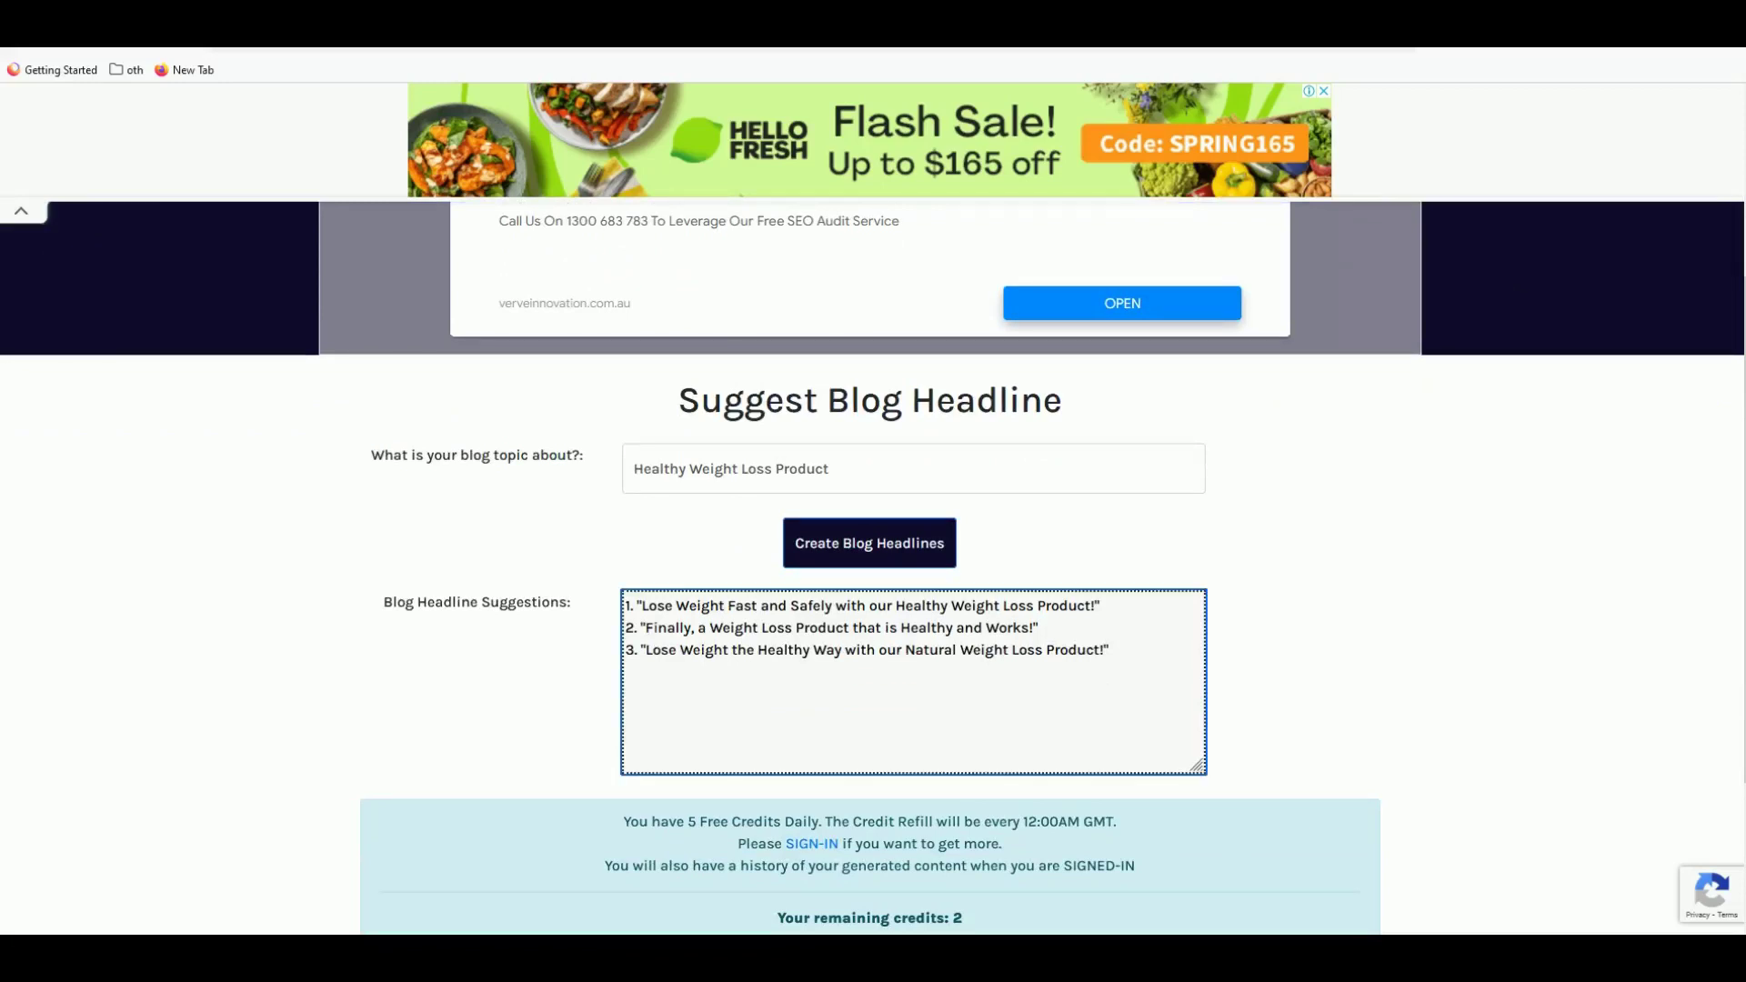
# - Copy the first headline's opening words and return to ThePagePro
pyautogui.moveTo(642, 607); pyautogui.dragTo(880, 607)
pyautogui.rightClick(847, 606)
pyautogui.click(885, 714)
pyautogui.hotkey('ctrl', 'Tab')
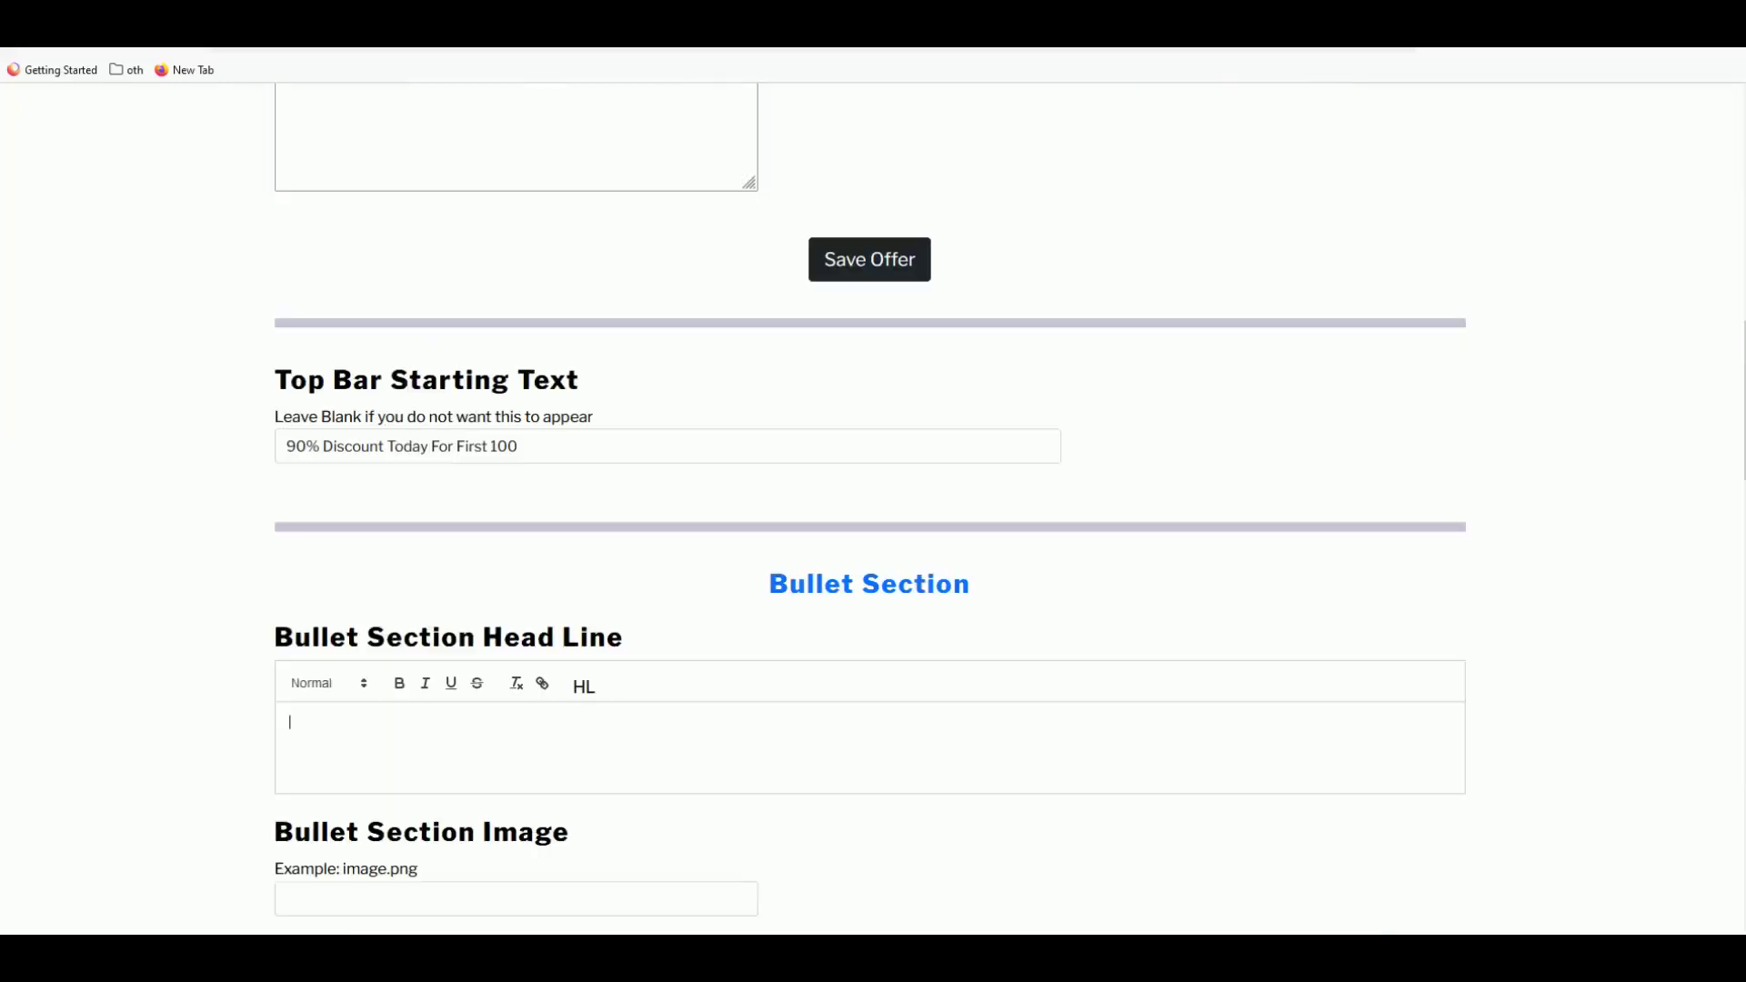
# - Paste the copied words into the bullet headline, style it Heading 1, and append 'Exipure!'
pyautogui.hotkey('ctrl', 'v')
pyautogui.doubleClick(437, 724)
pyautogui.tripleClick(433, 724)
pyautogui.click(330, 683)
pyautogui.click(351, 725)
pyautogui.click(376, 705)
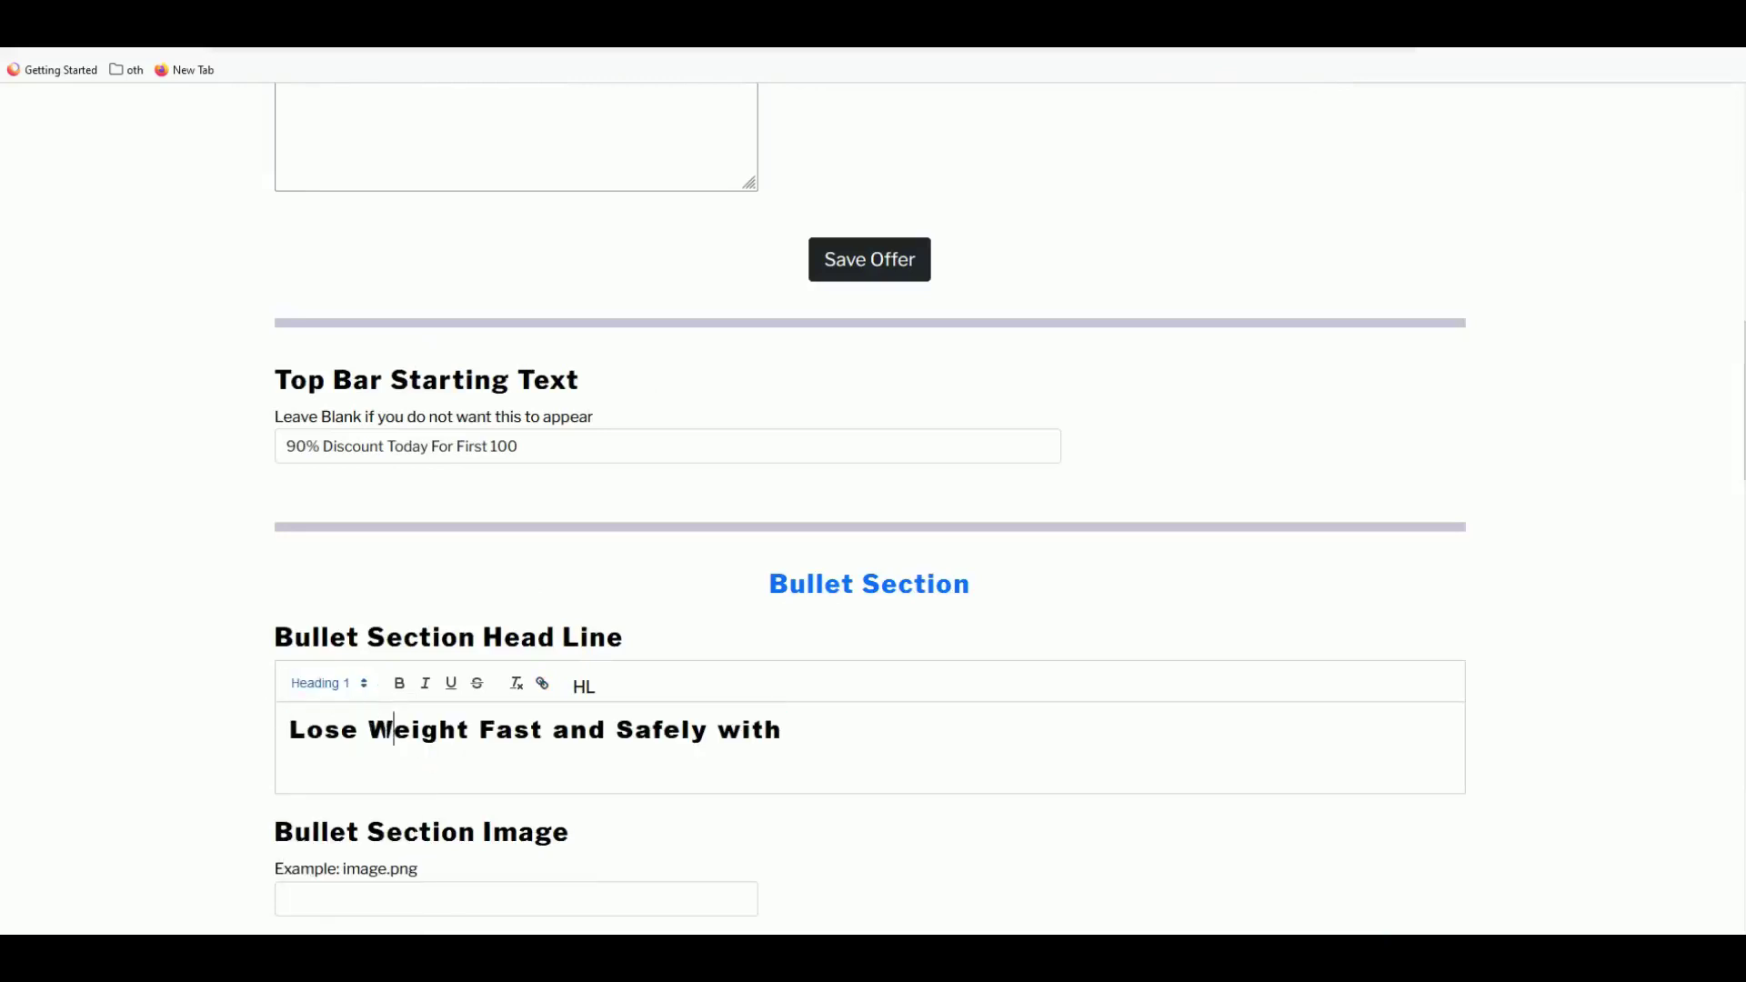
pyautogui.click(819, 739)
pyautogui.write('Exipure!')
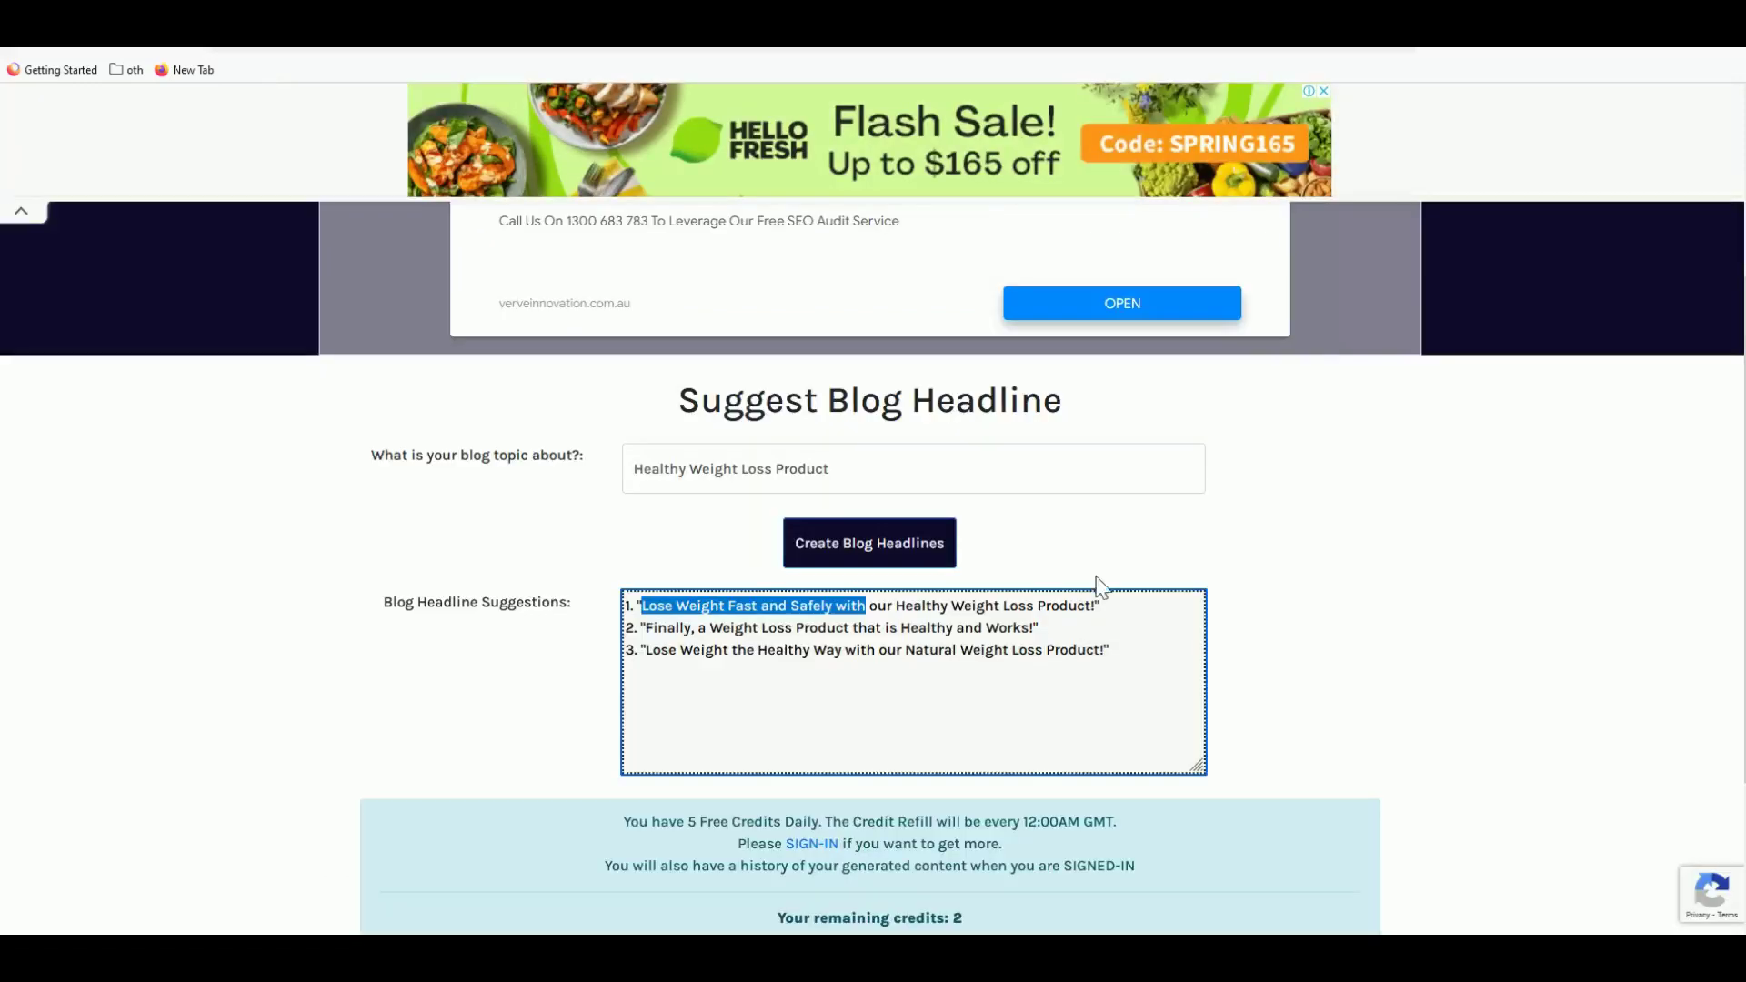
# - Append the second suggested headline, 'Finally, a Weight Loss Product that is Healthy and Works!'
pyautogui.click(1103, 592)
pyautogui.doubleClick(861, 650)
pyautogui.click(927, 651)
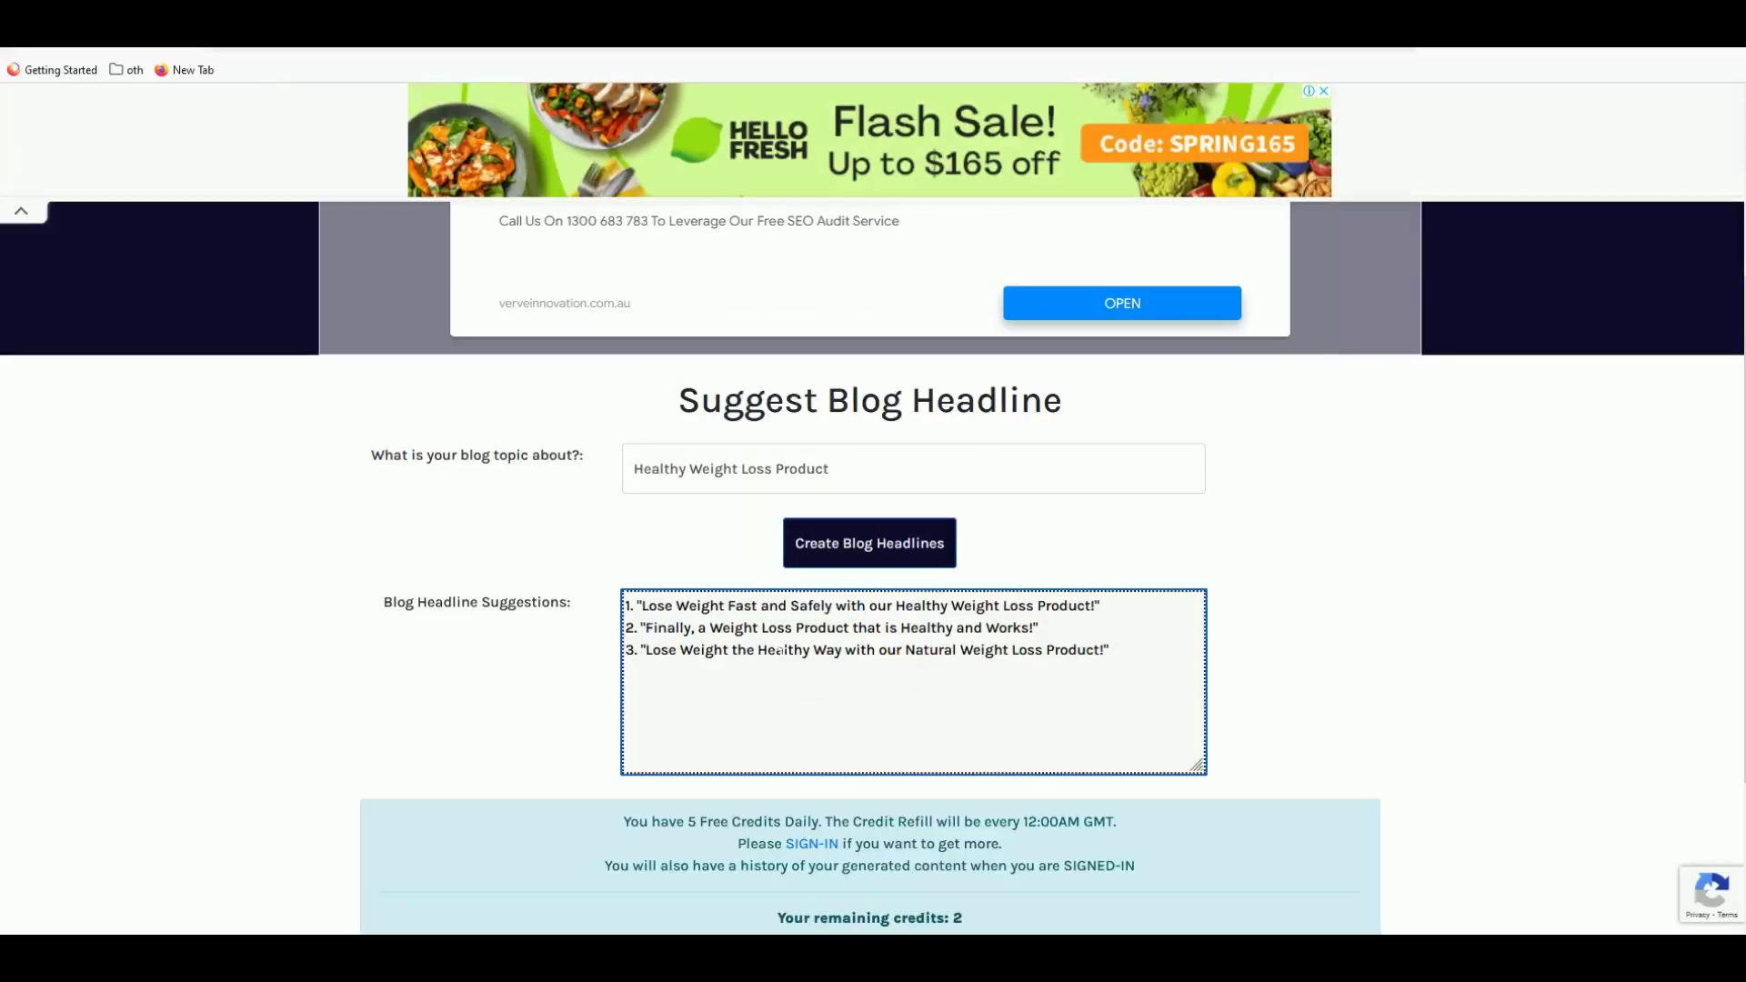
pyautogui.moveTo(644, 628); pyautogui.dragTo(1034, 628)
pyautogui.rightClick(982, 628)
pyautogui.click(1039, 733)
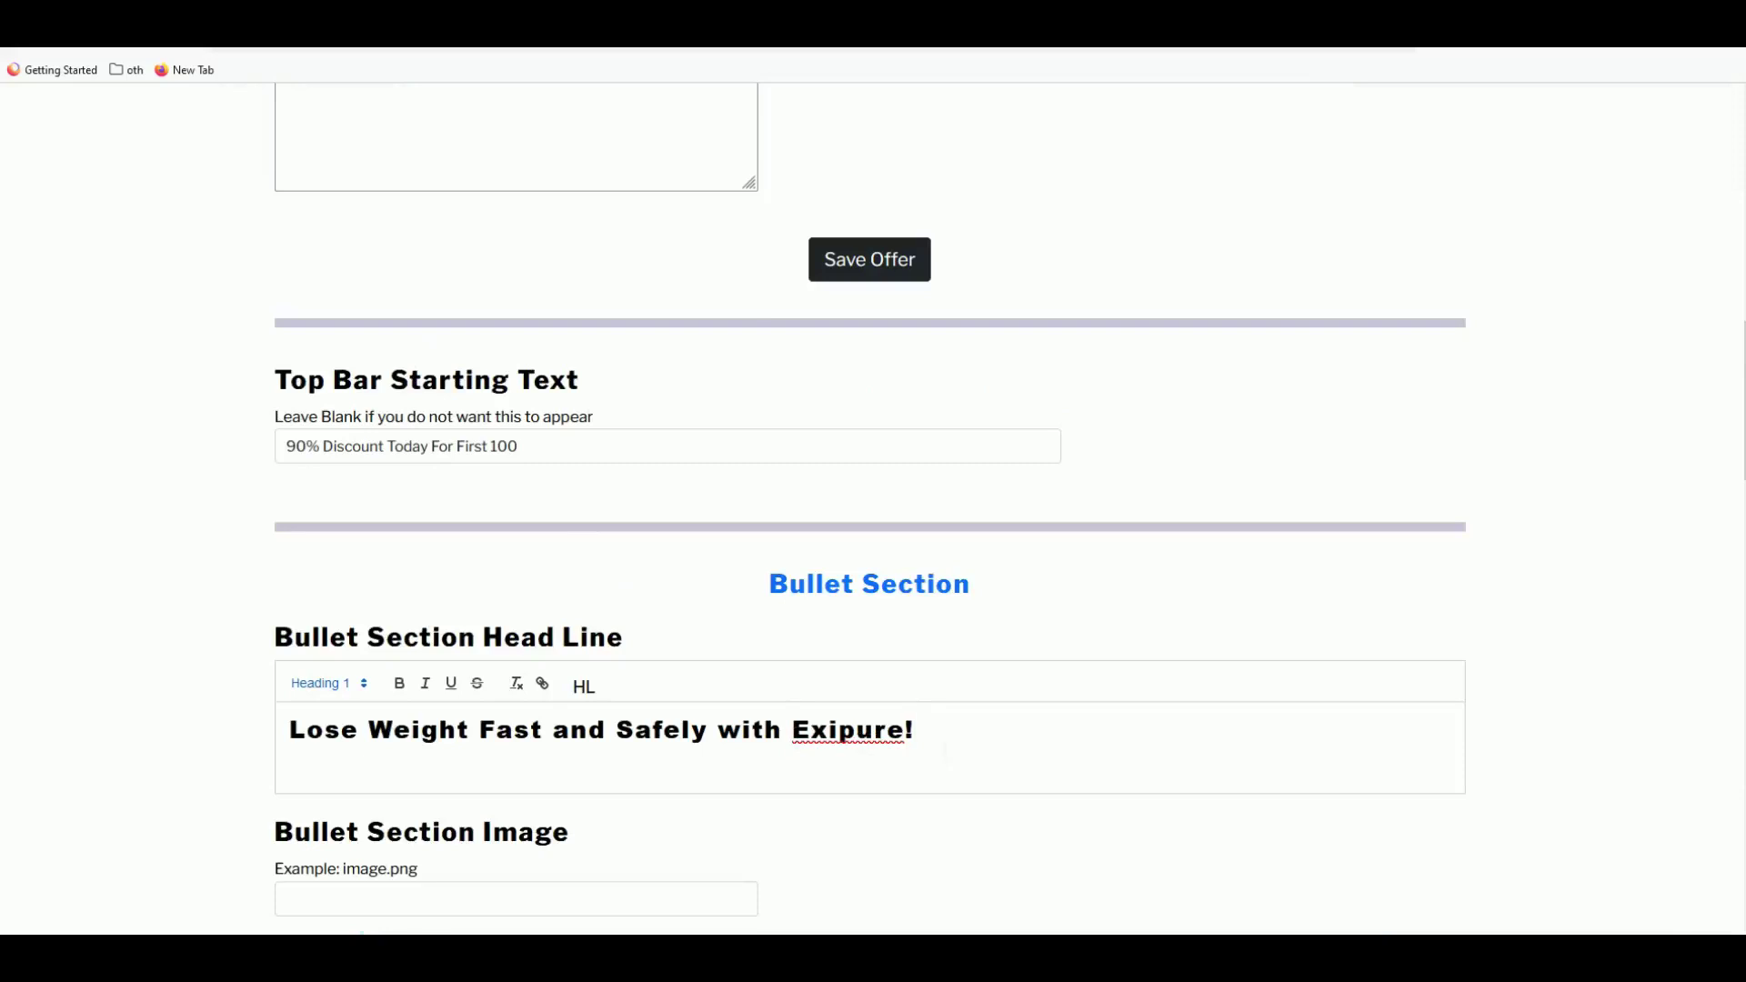
pyautogui.hotkey('ctrl', 'v')
# - Place the cursor in the Bullet Section Image field, then bring up the Exipure sales page
pyautogui.scroll(-2, 871, 510)
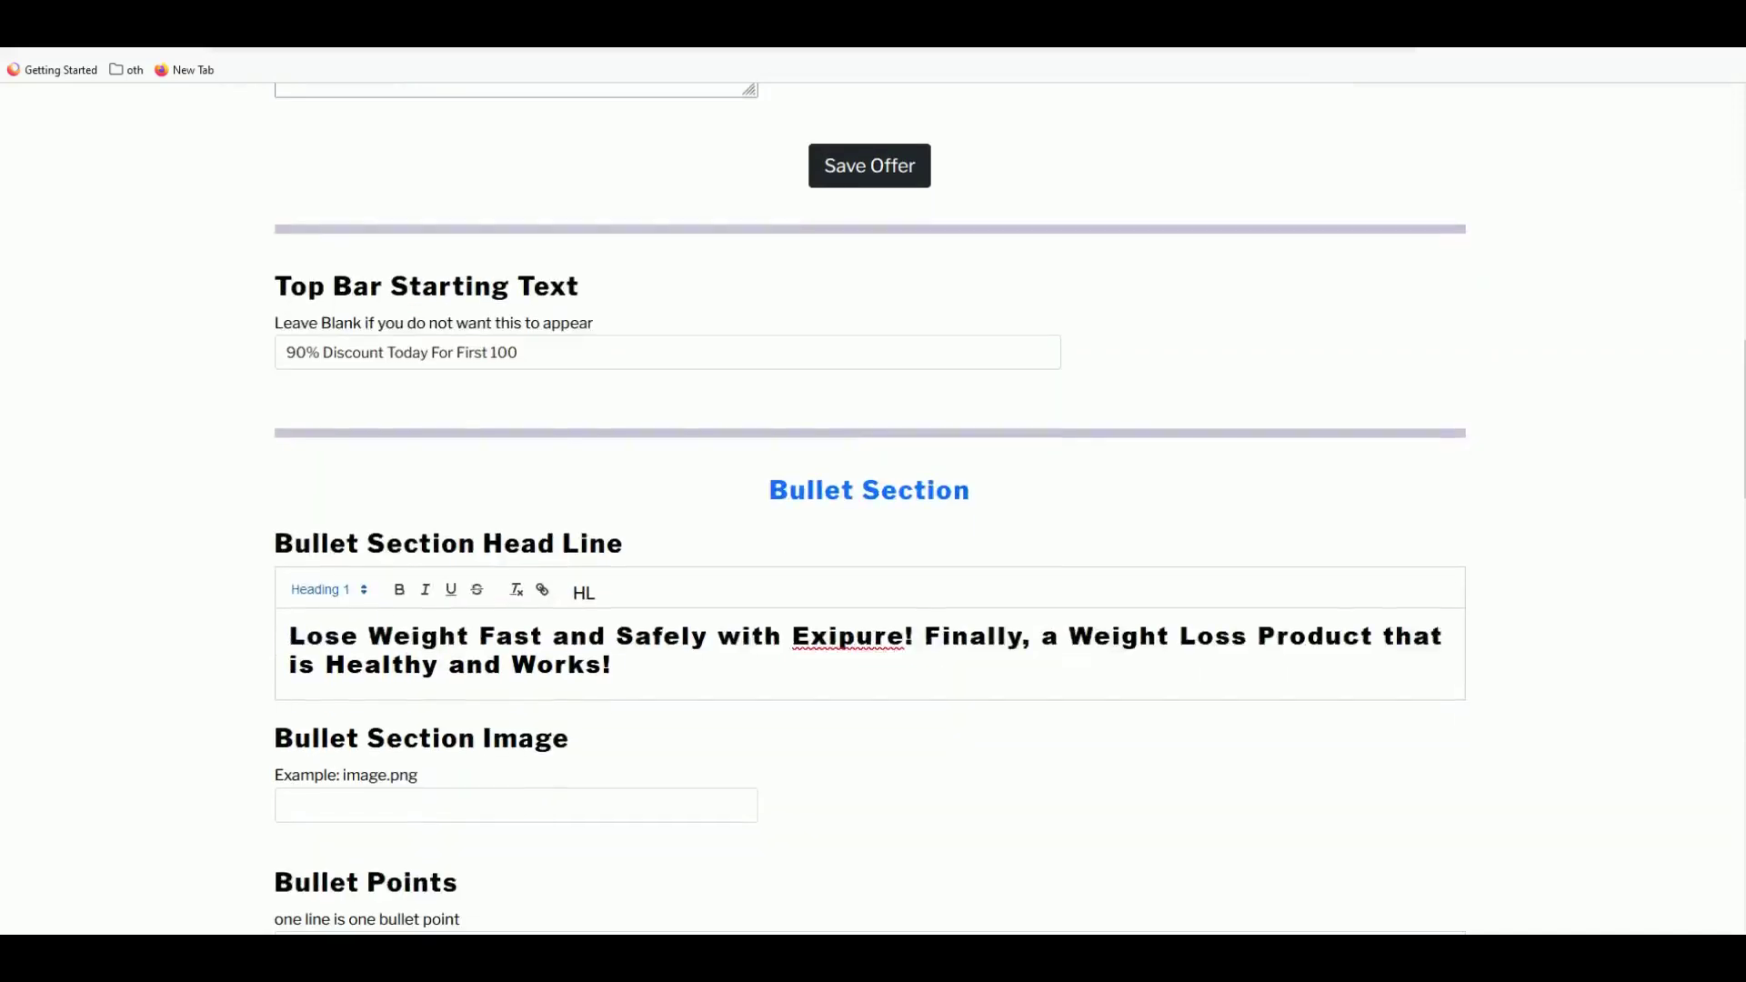
pyautogui.scroll(-2, 343, 569)
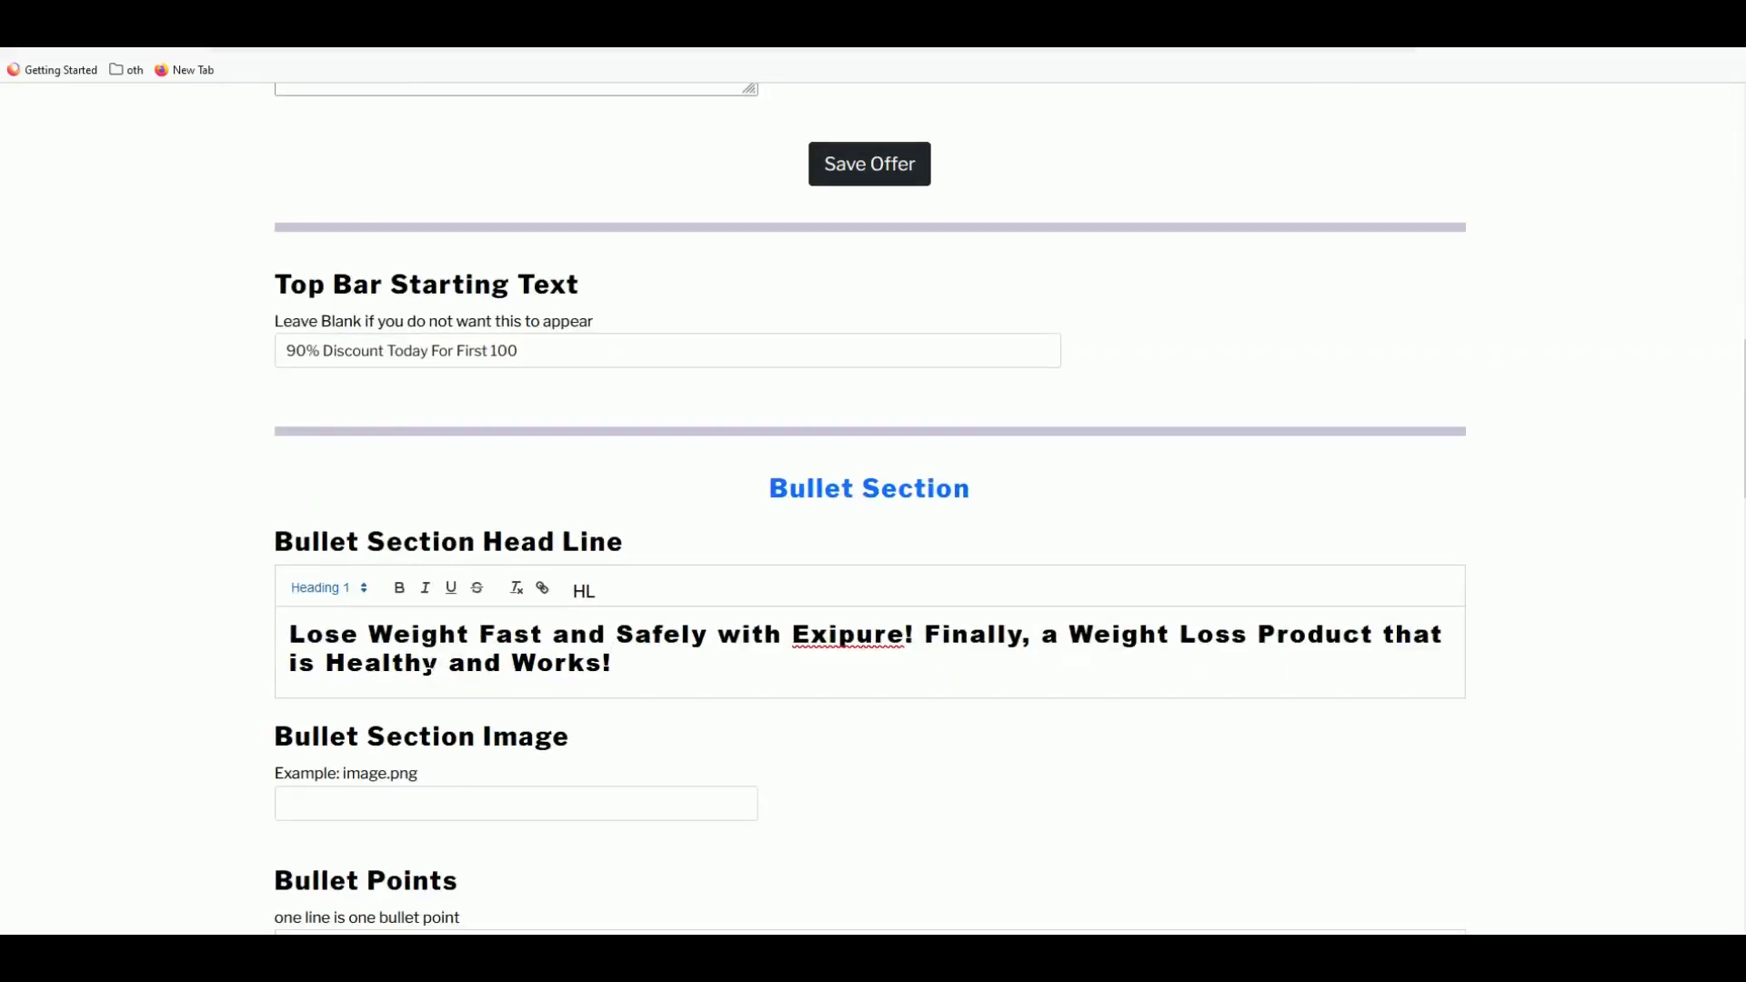
pyautogui.click(337, 624)
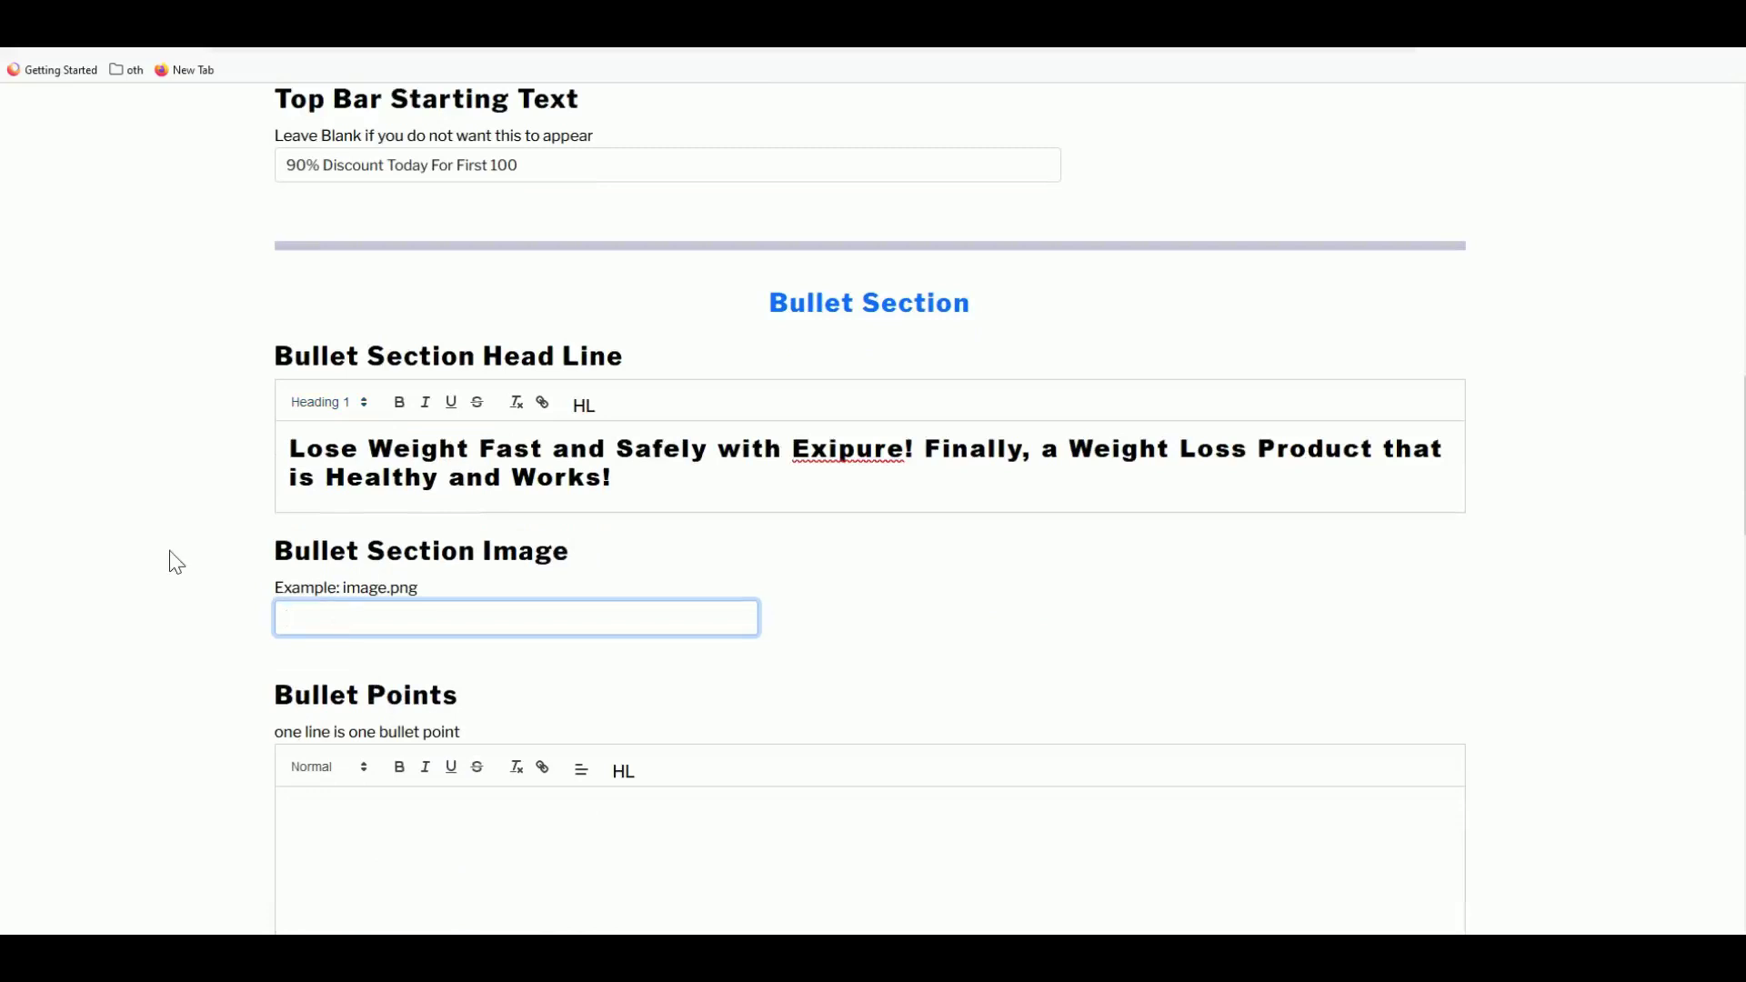
pyautogui.hotkey('ctrl', 'Tab')
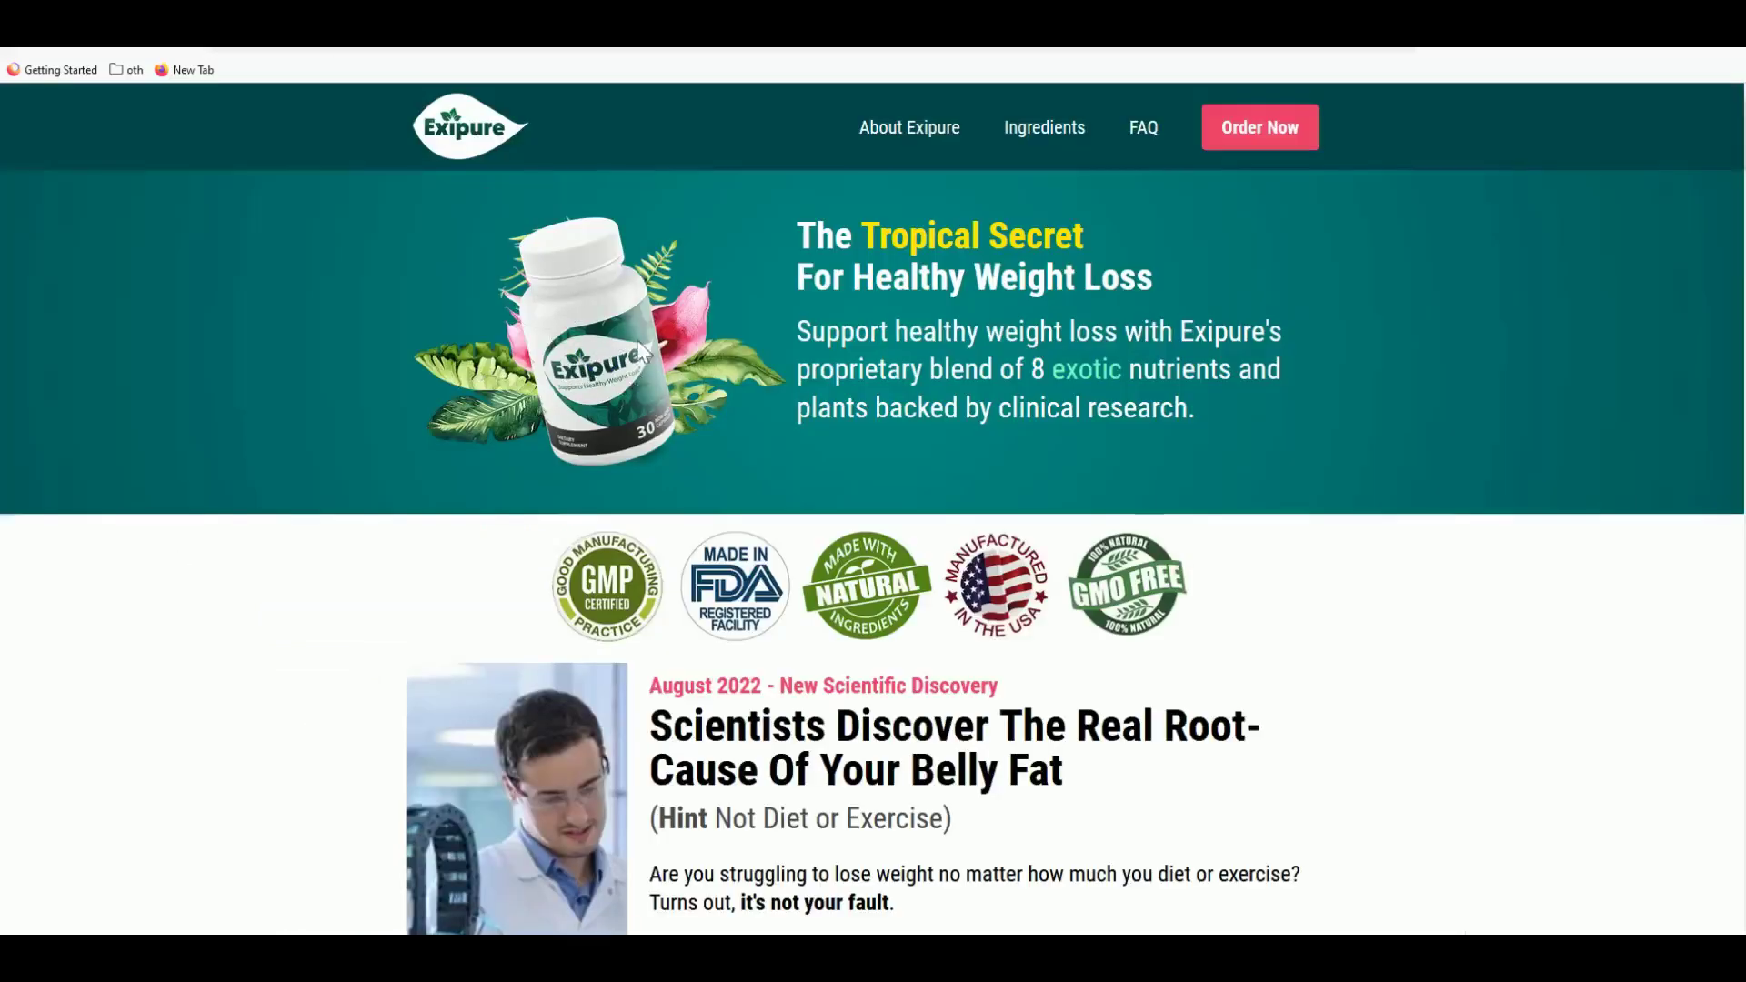
# - Copy the file name introducting_prodentim_0_1_2_3.png from Manage Images
pyautogui.scroll(-2, 615, 357)
pyautogui.scroll(-3, 615, 364)
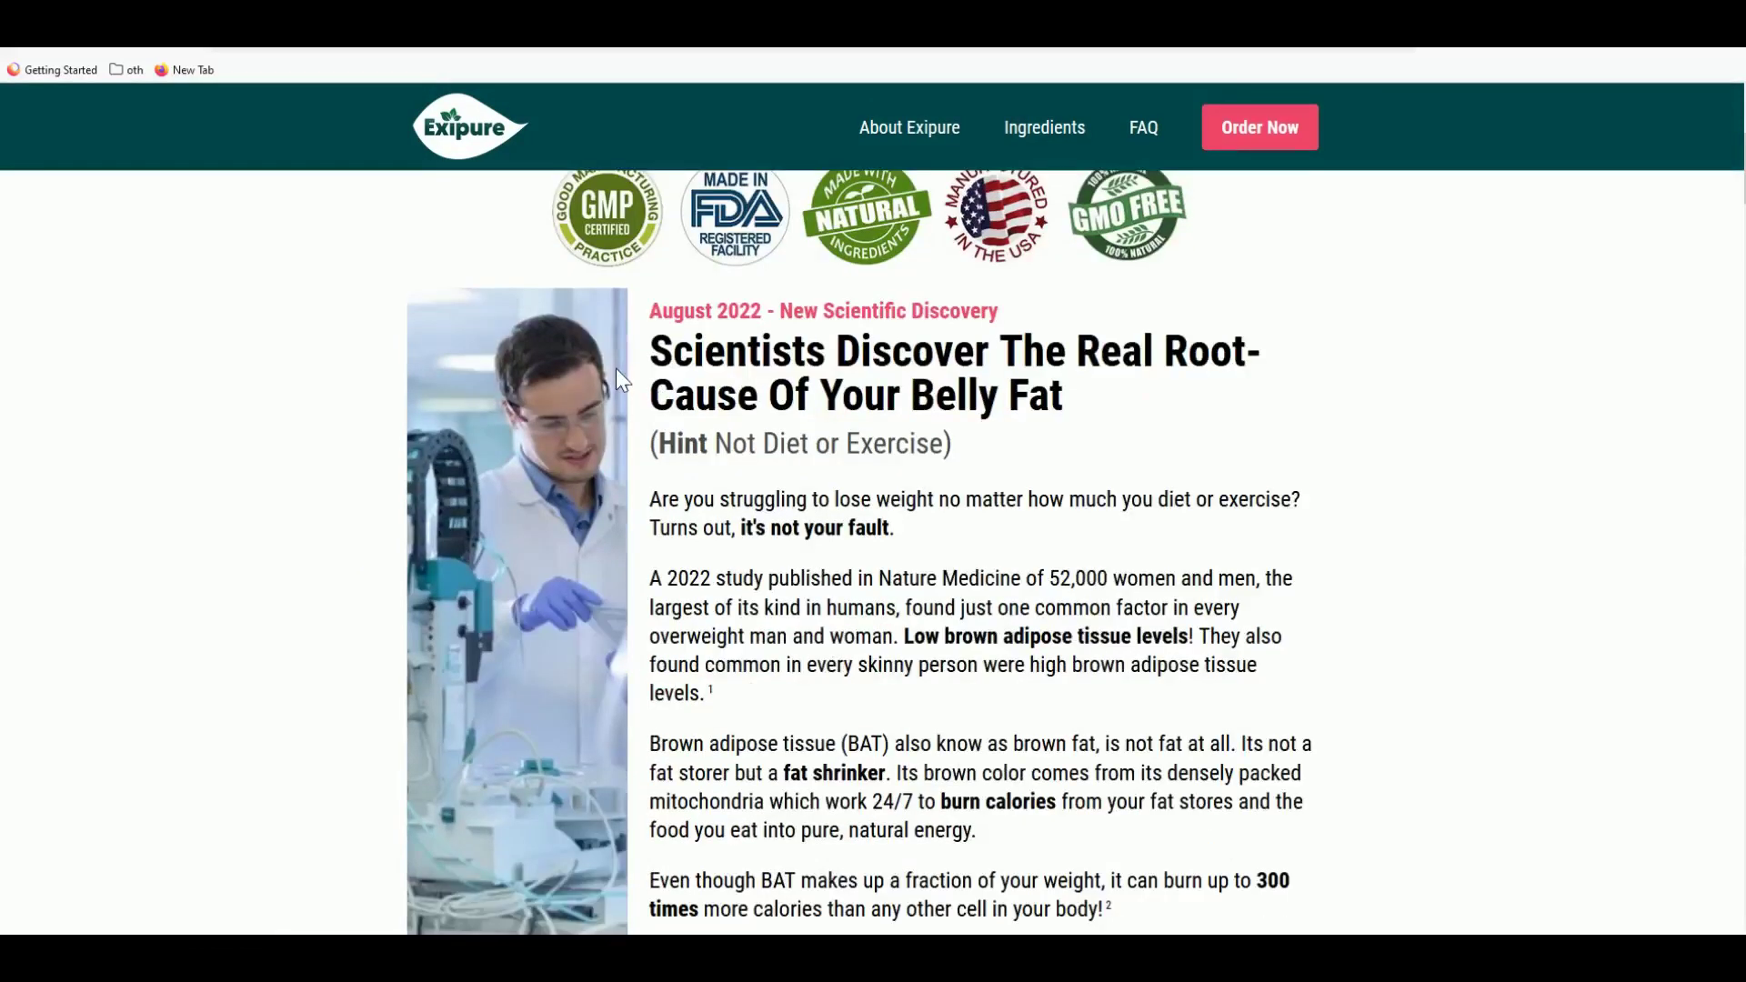
pyautogui.scroll(4, 624, 391)
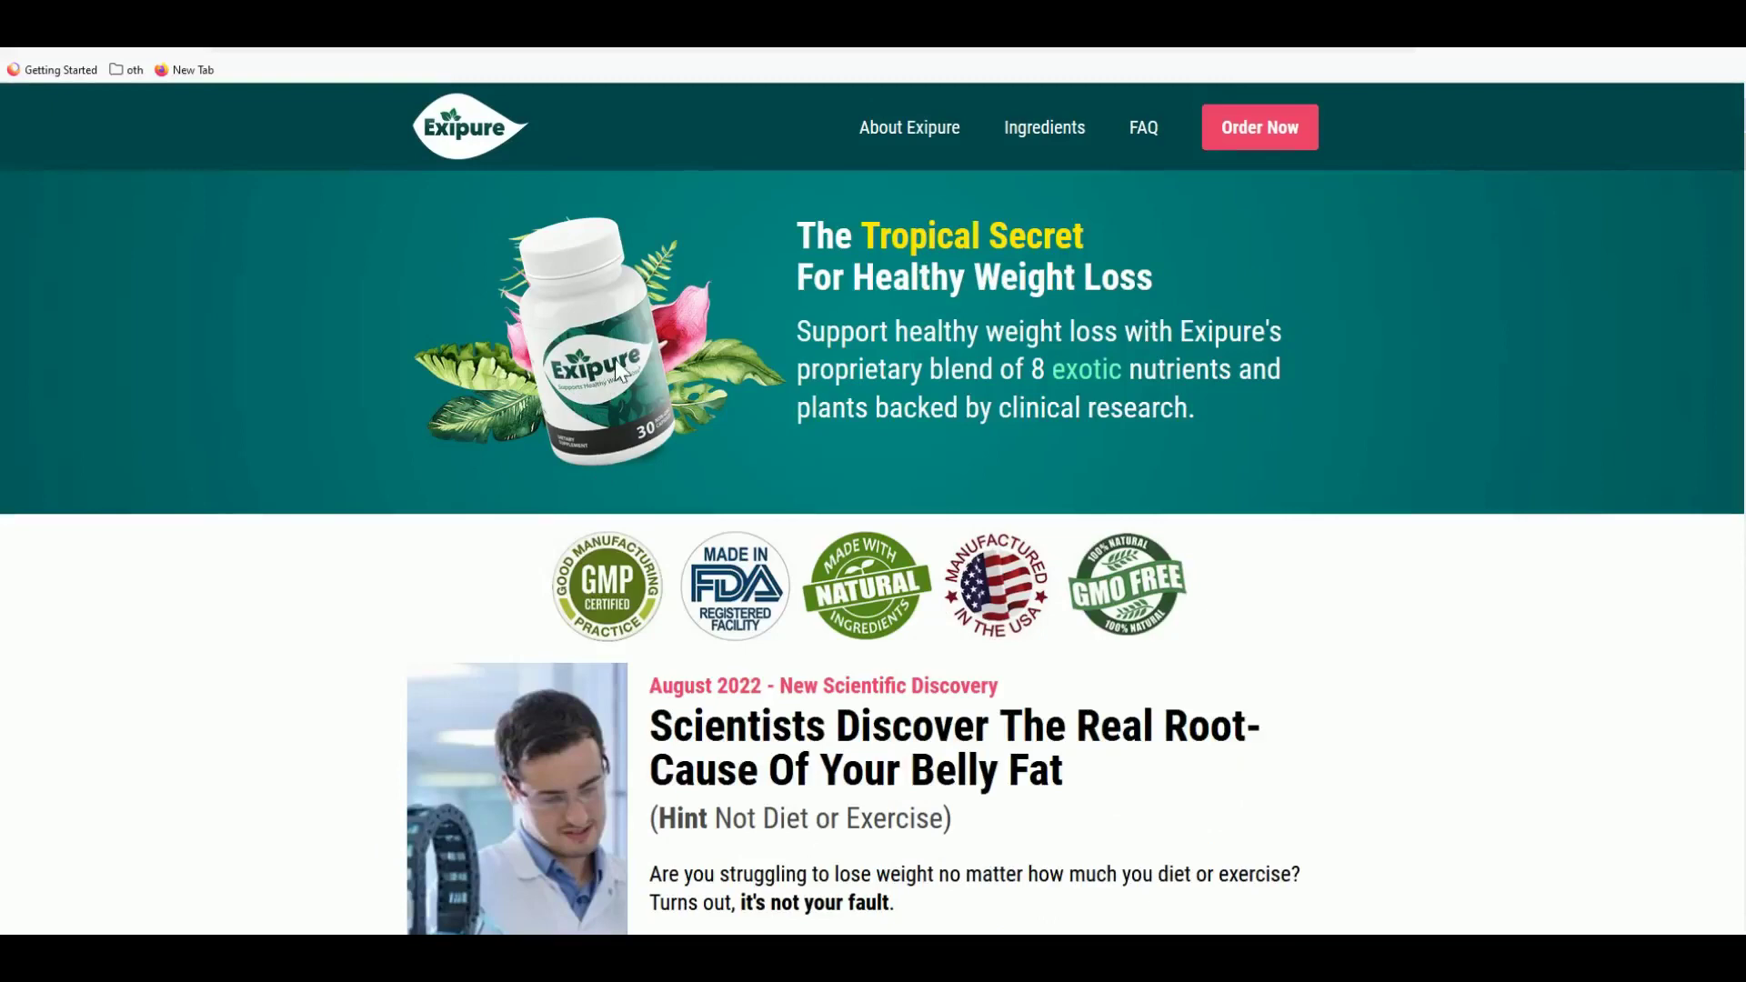
pyautogui.hotkey('ctrl', 'w')
pyautogui.scroll(10, 479, 426)
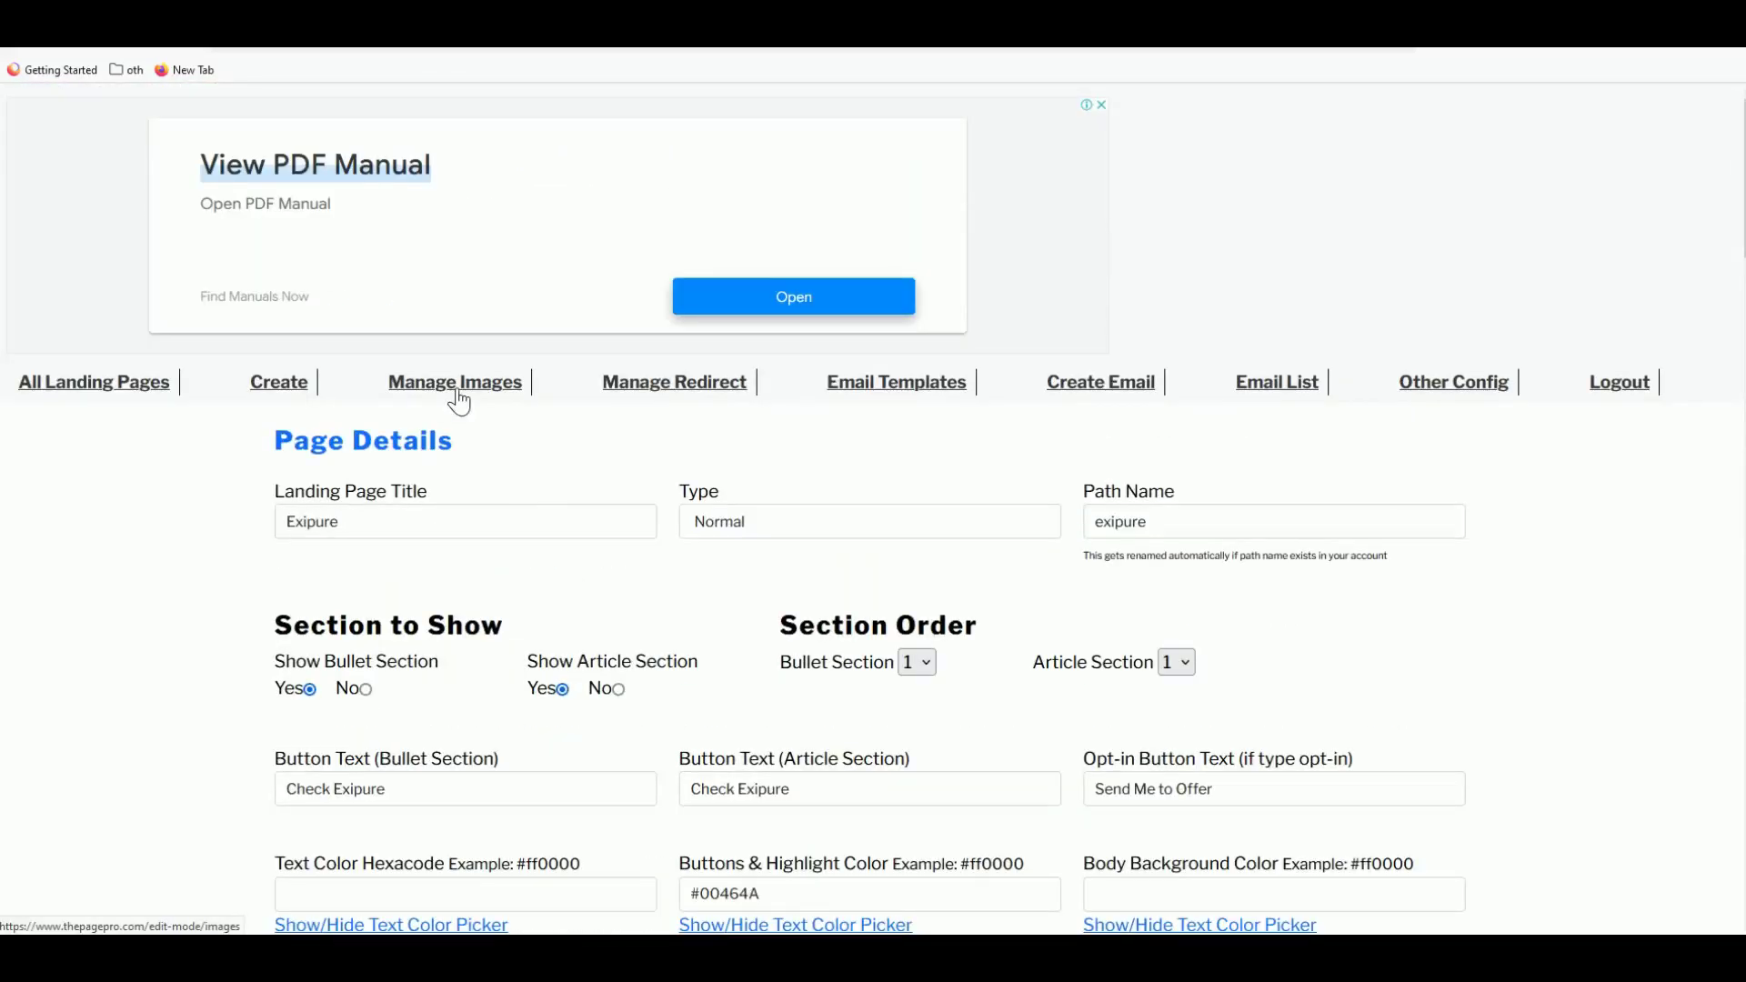
pyautogui.click(456, 392)
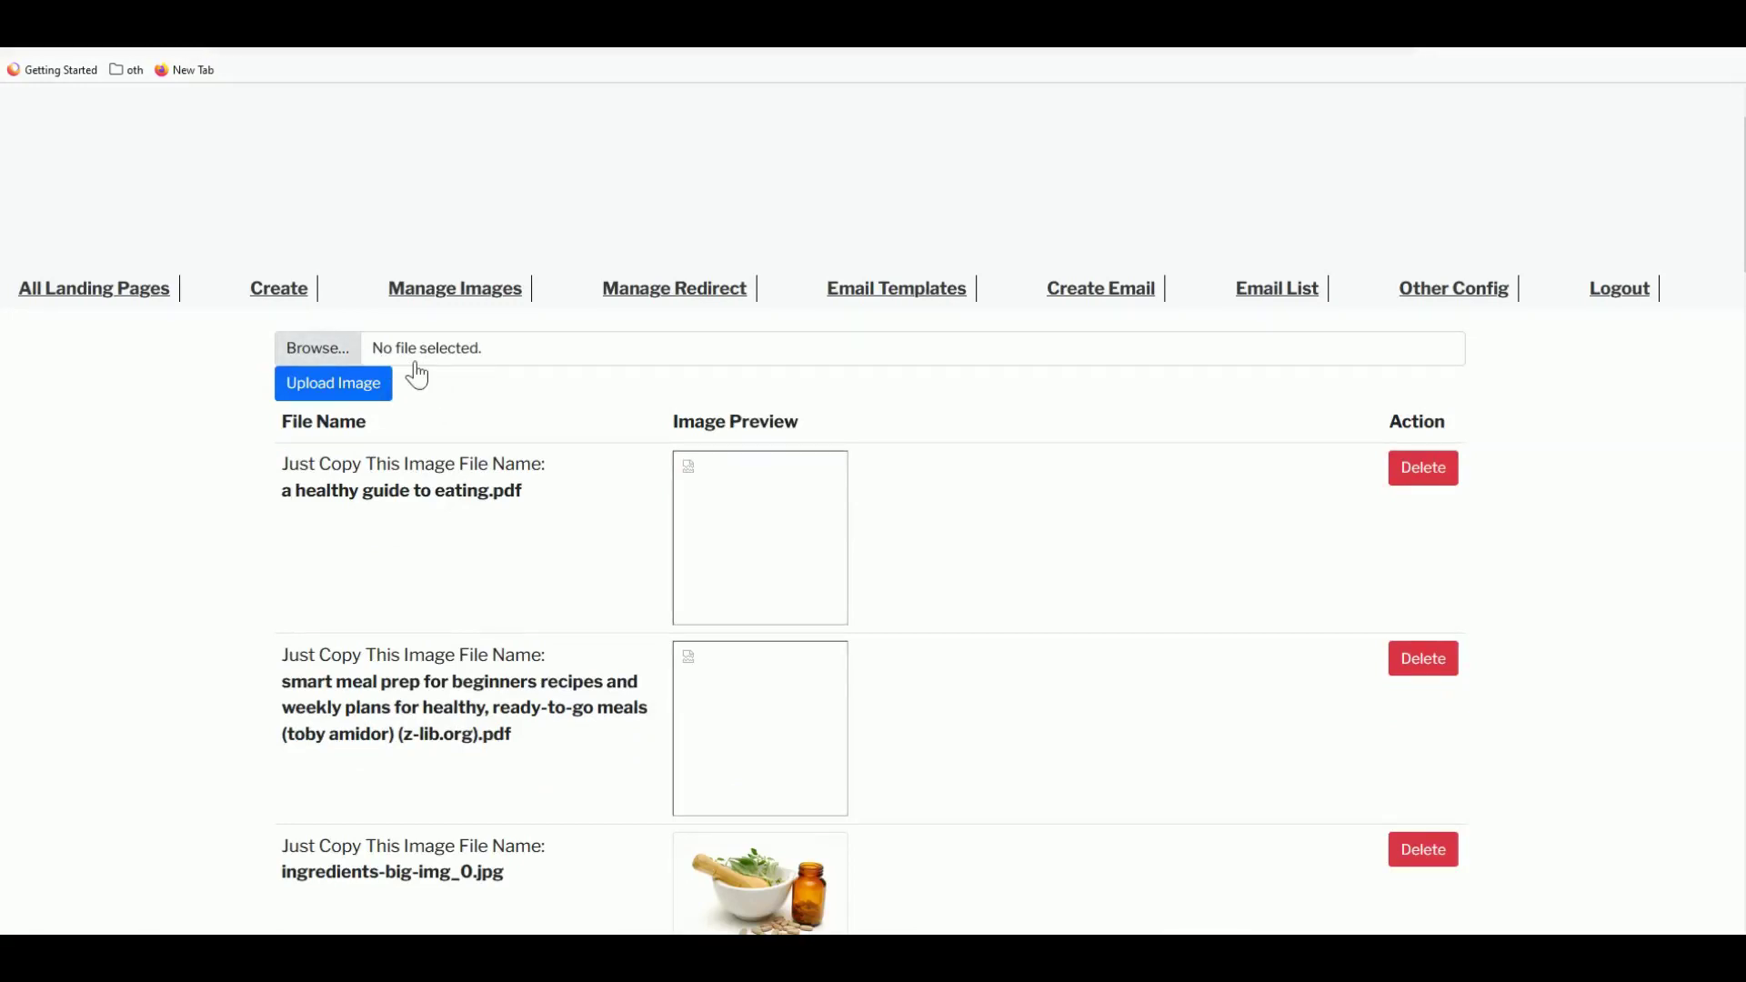
pyautogui.scroll(-5, 427, 373)
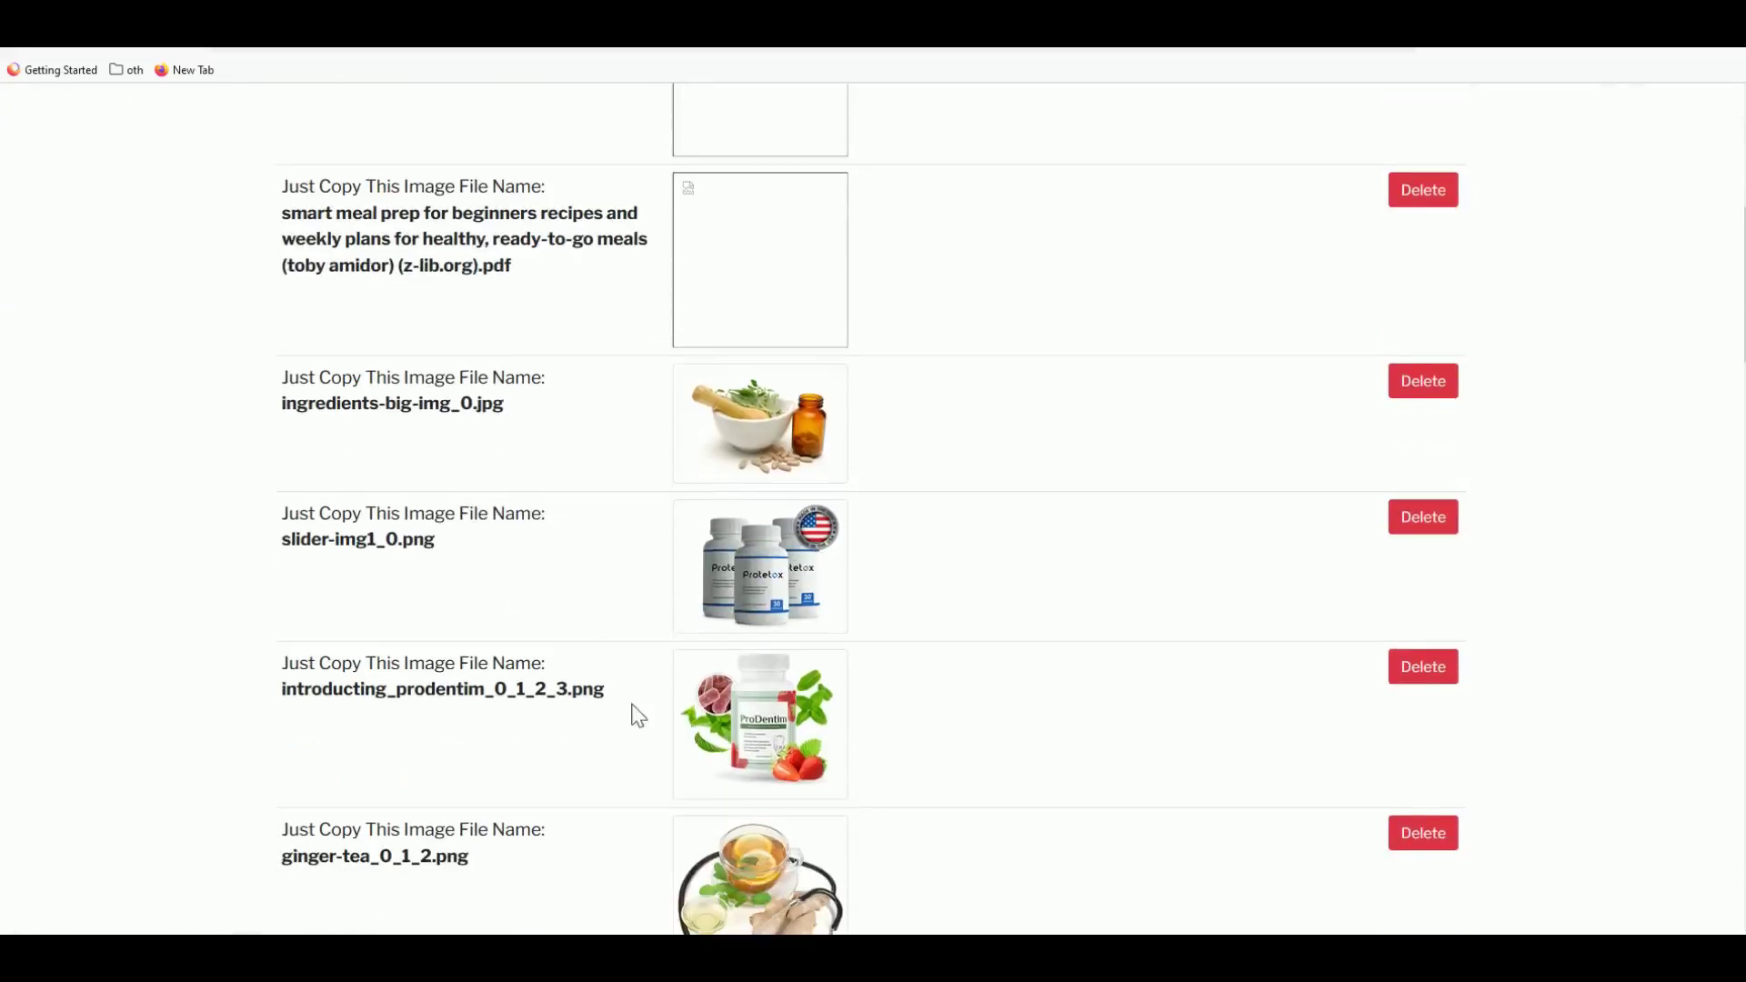
pyautogui.tripleClick(443, 688)
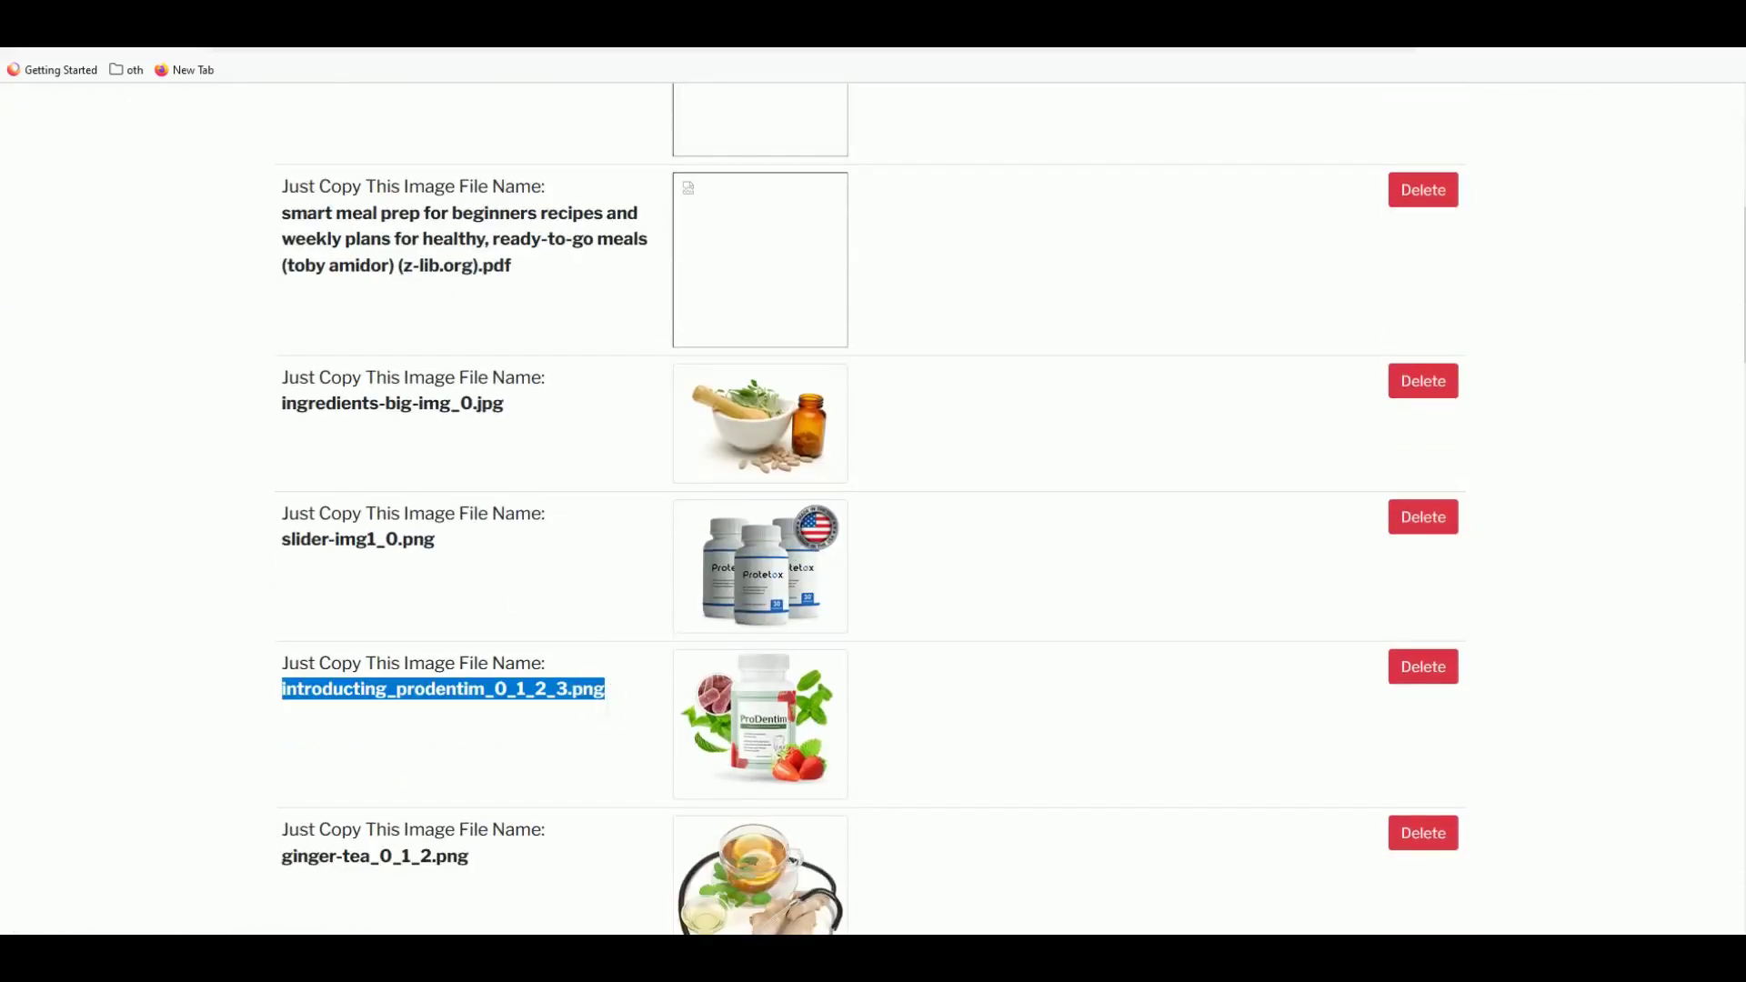
pyautogui.rightClick(394, 693)
pyautogui.click(450, 714)
# - Paste the file name into the Bullet Section Image field, then return to the Exipure sales page
pyautogui.hotkey('ctrl', 'Tab')
pyautogui.scroll(-10, 473, 579)
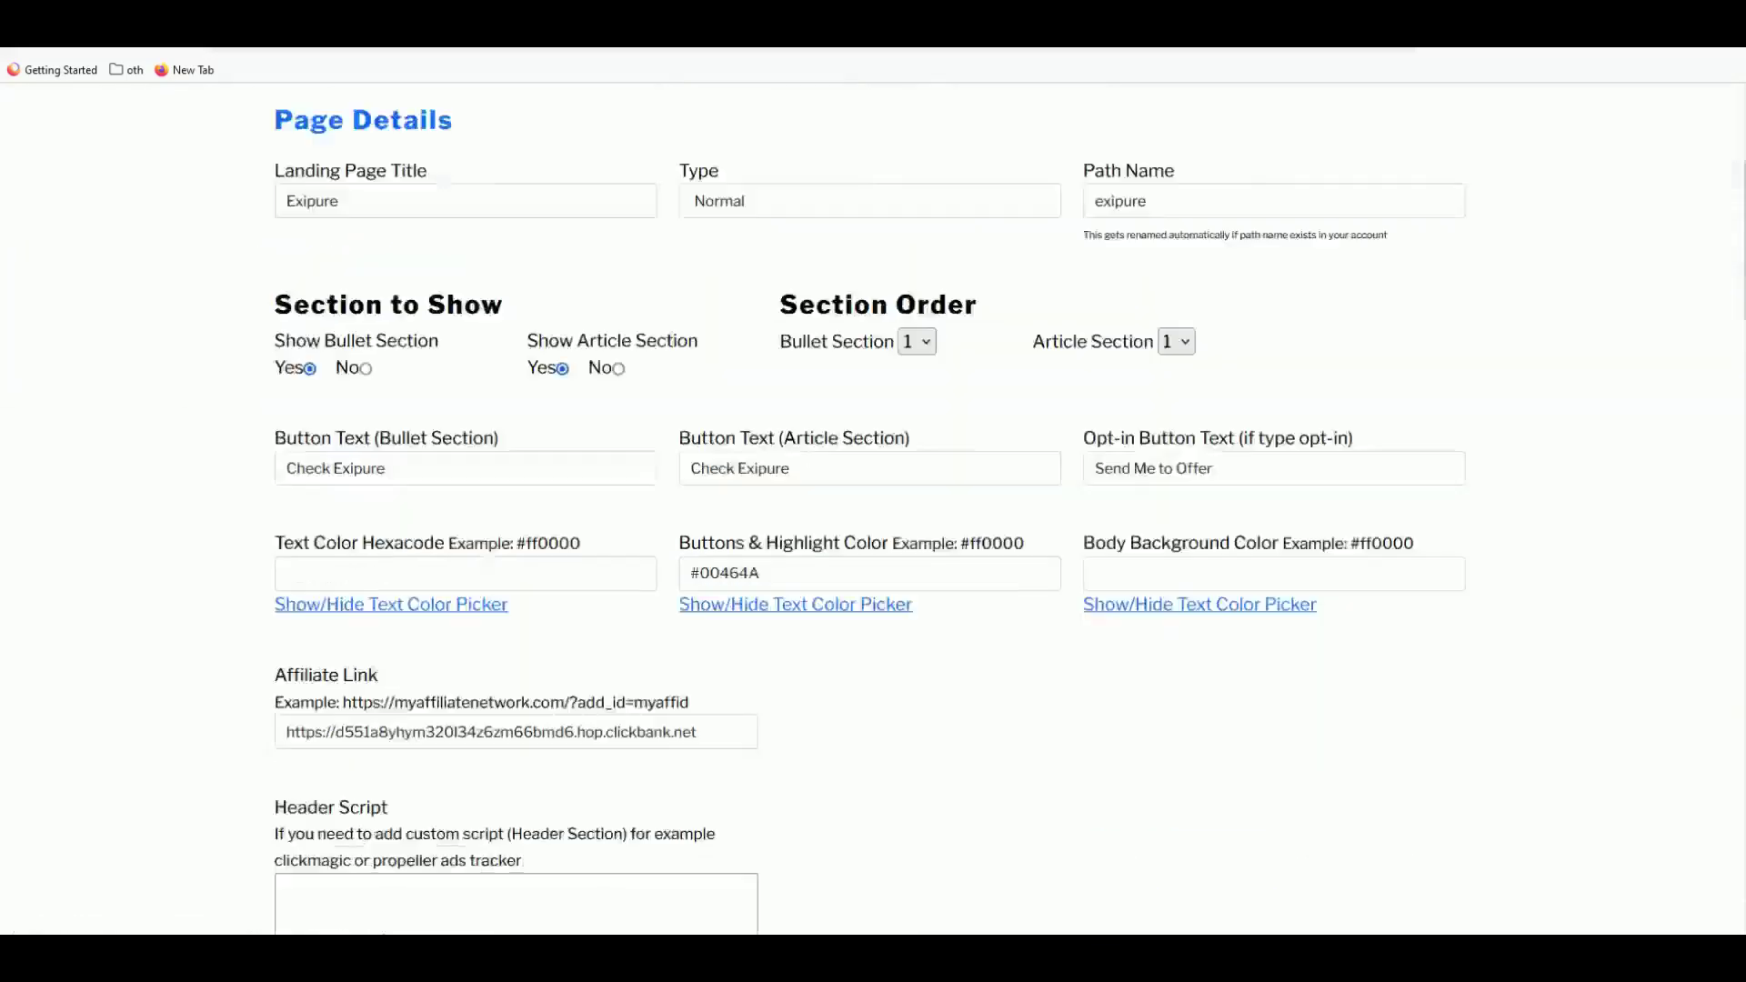
pyautogui.scroll(-4, 474, 578)
pyautogui.click(300, 524)
pyautogui.hotkey('ctrl', 'v')
pyautogui.press('Tab')
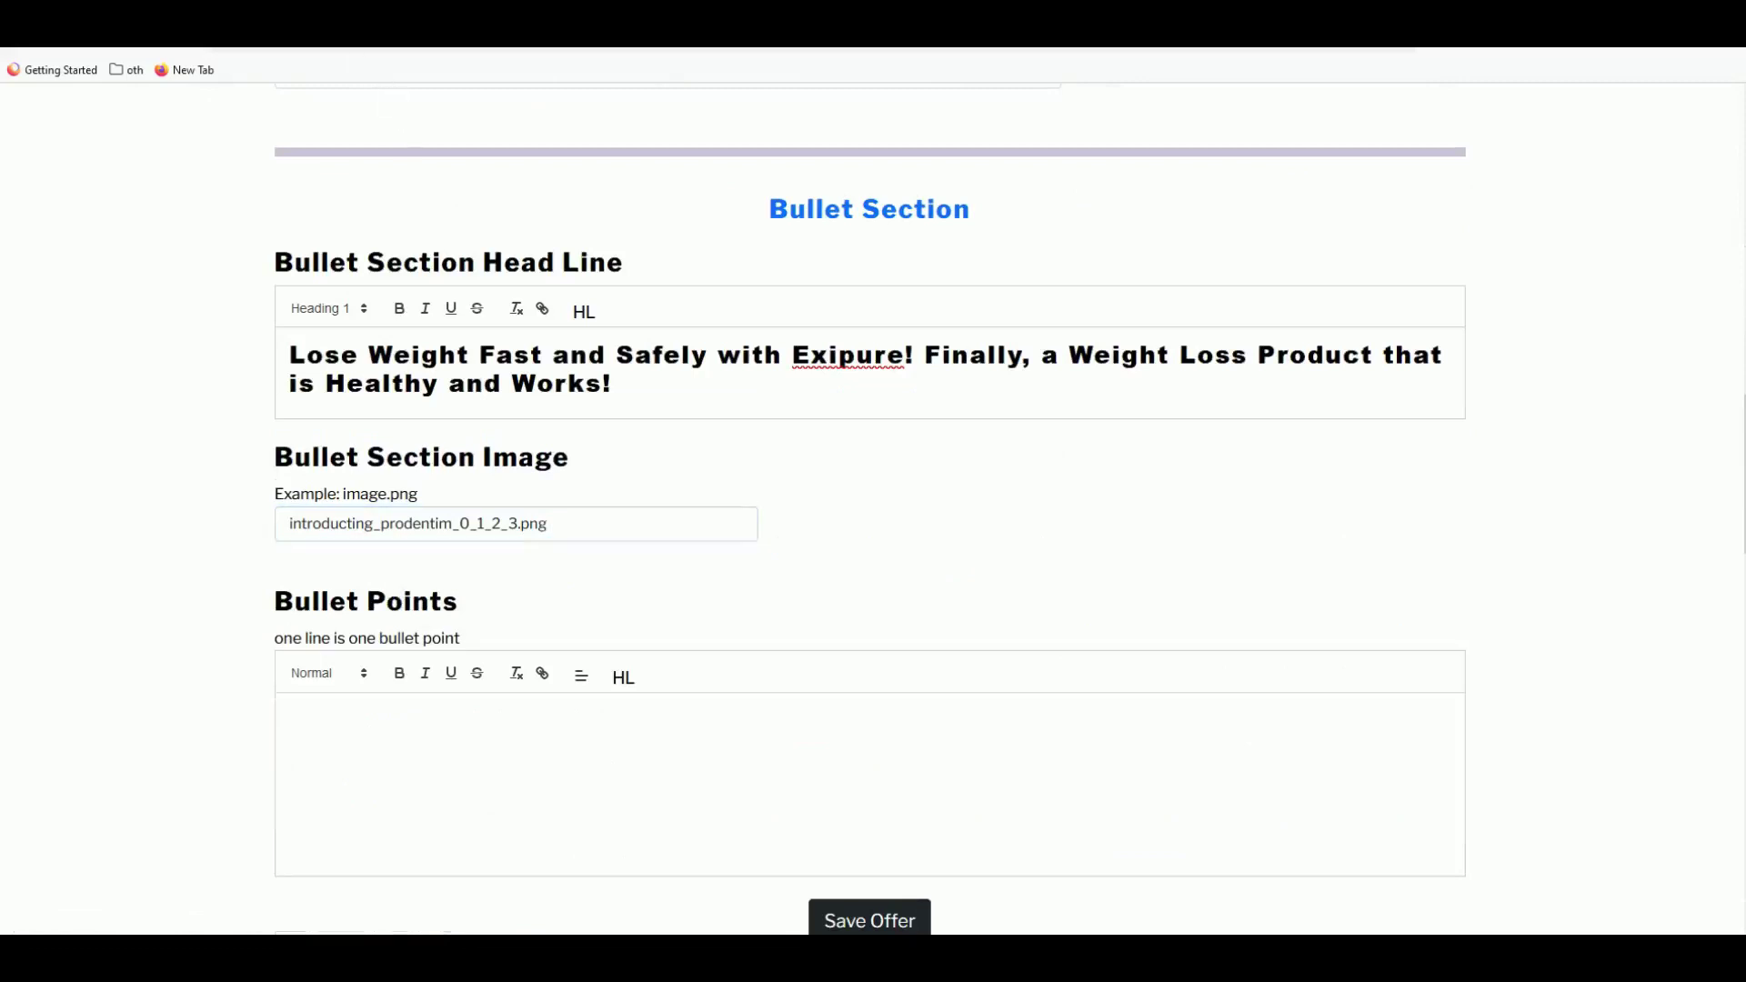
pyautogui.hotkey('ctrl', 'Tab')
pyautogui.scroll(-2, 751, 649)
# - Scroll past the ingredients grid to the benefits and Quercetin/Oleuropein claims
pyautogui.scroll(2, 702, 548)
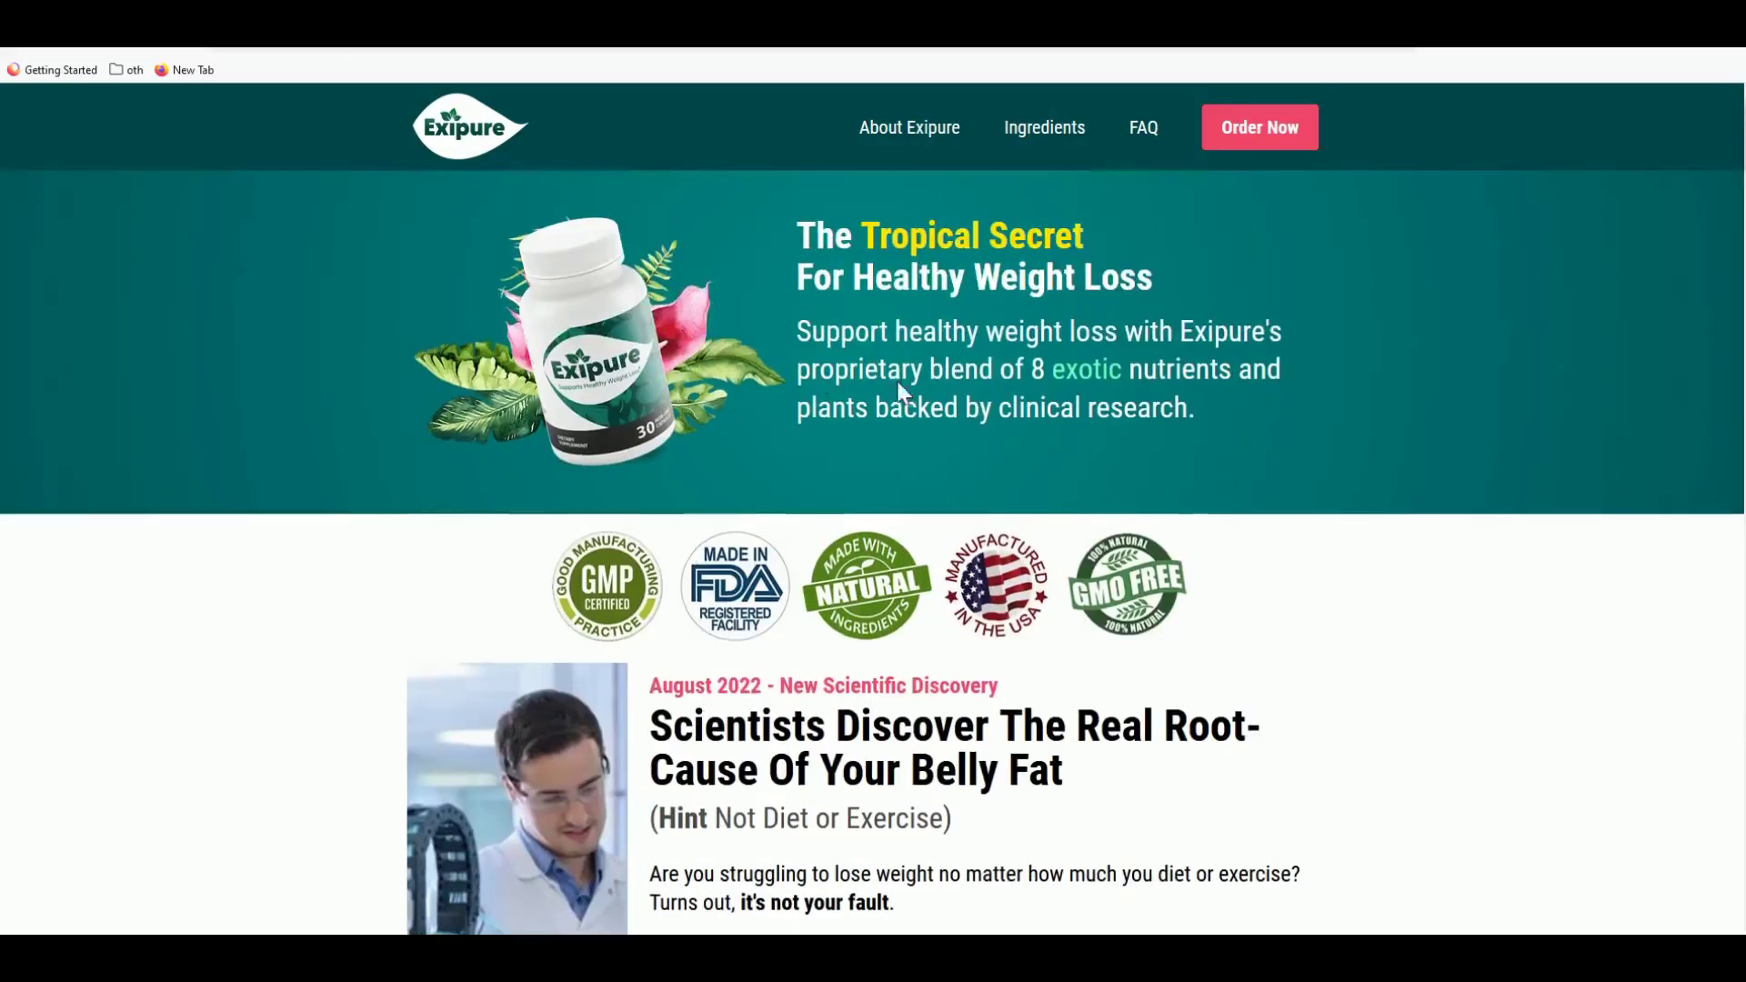
pyautogui.scroll(-3, 900, 391)
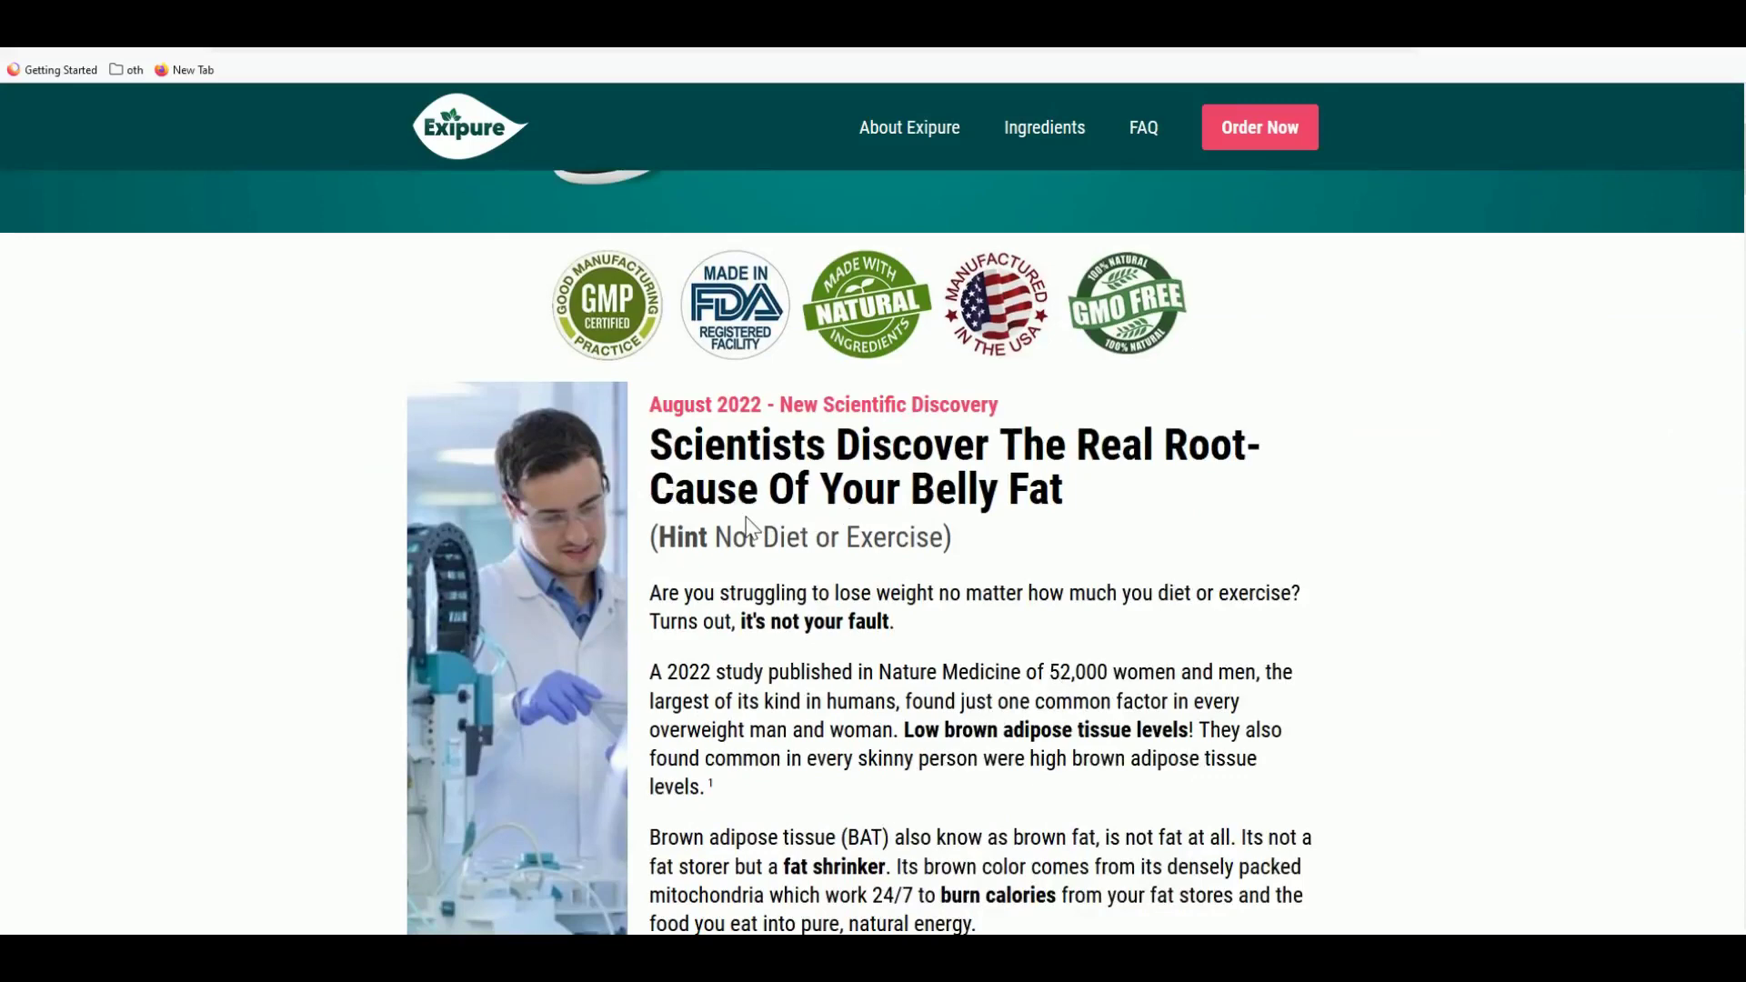
pyautogui.scroll(-10, 748, 528)
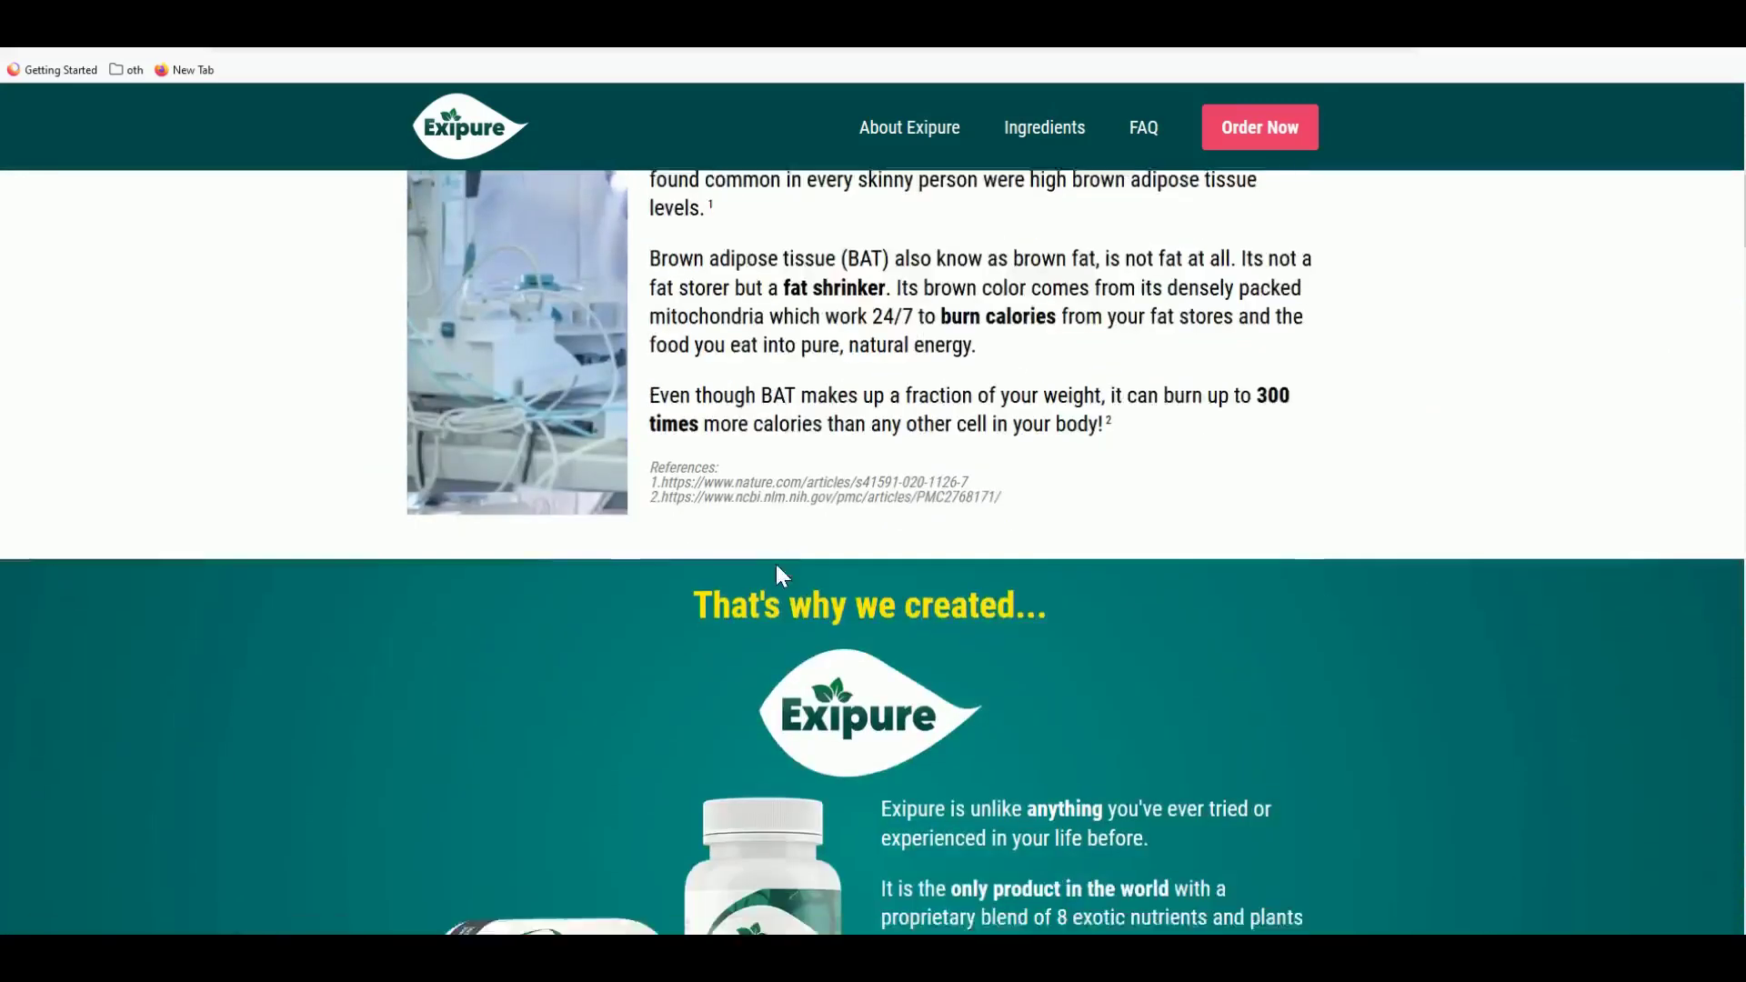
pyautogui.scroll(-4, 744, 643)
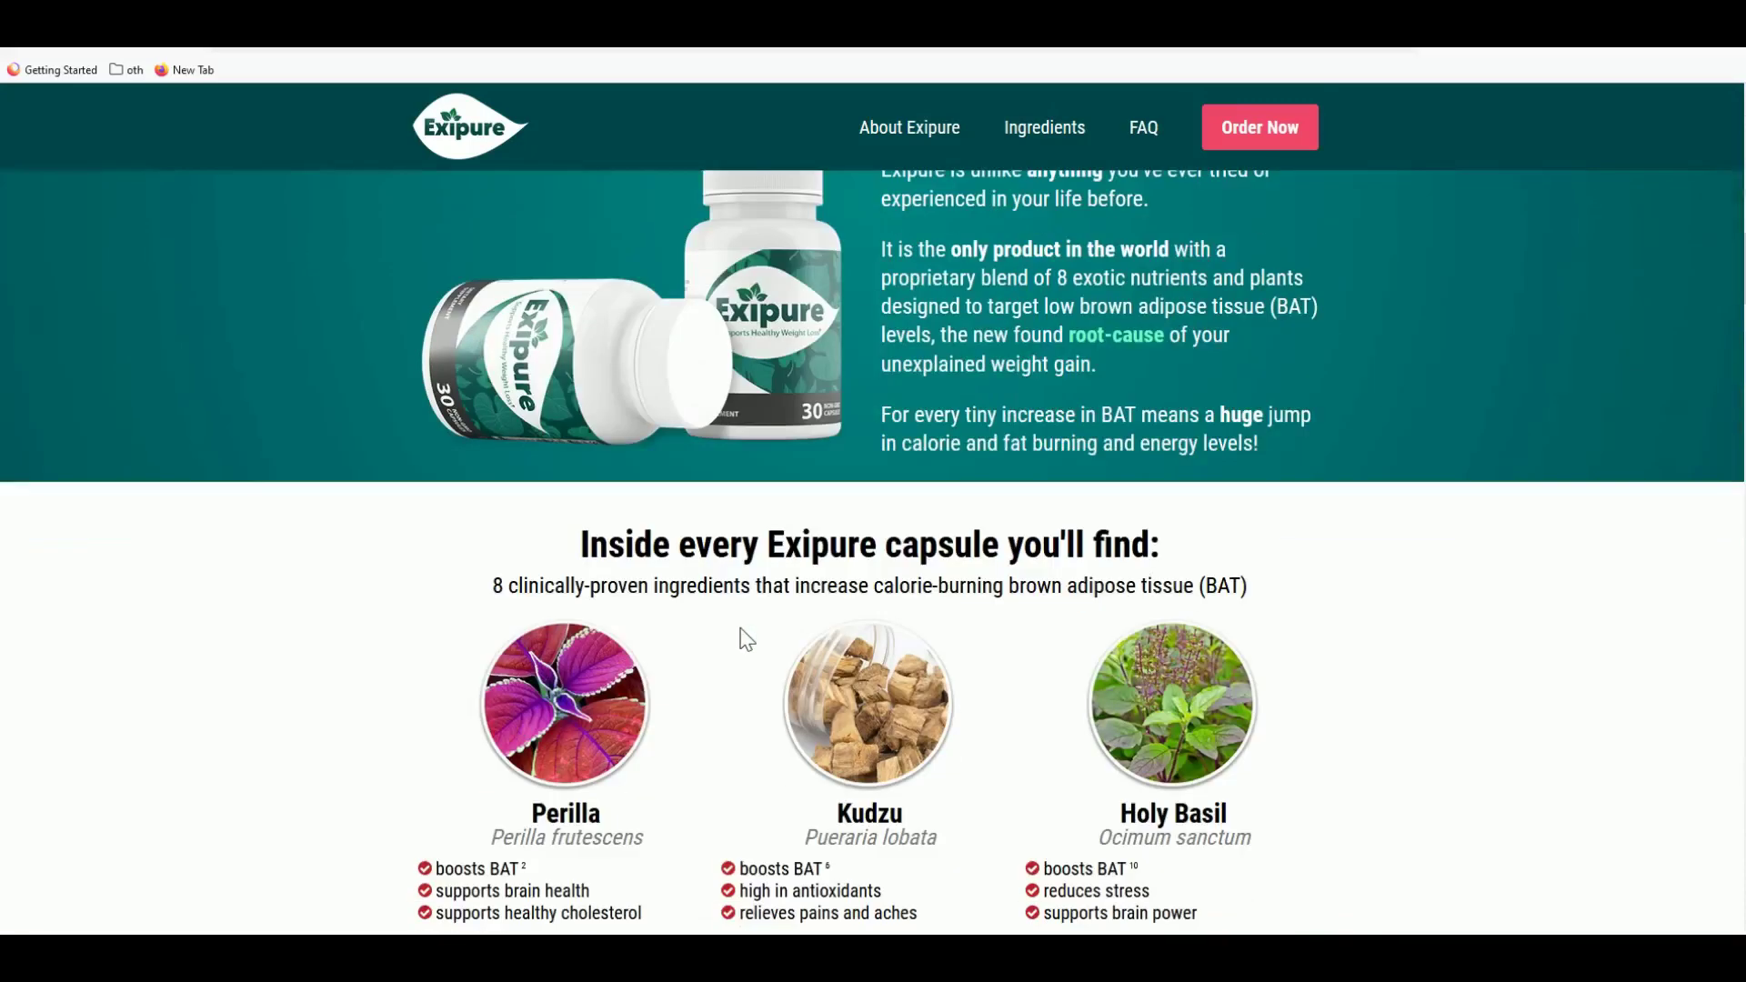
pyautogui.scroll(-6, 723, 636)
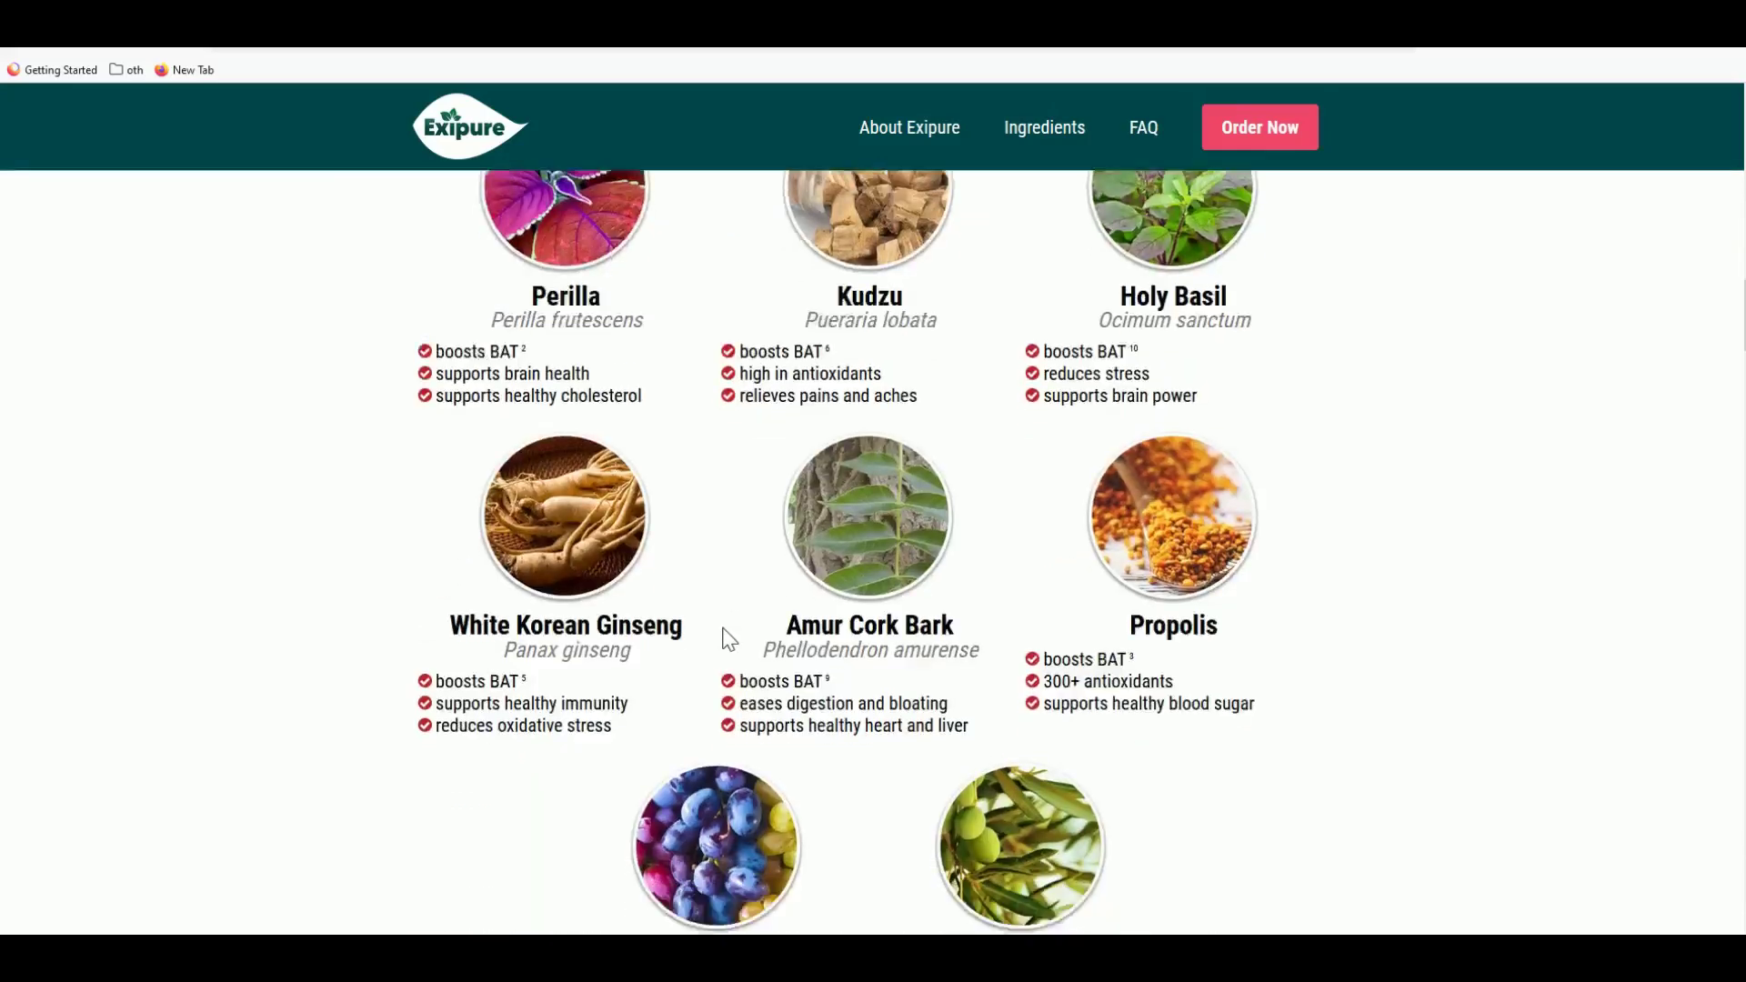
pyautogui.scroll(-7, 729, 639)
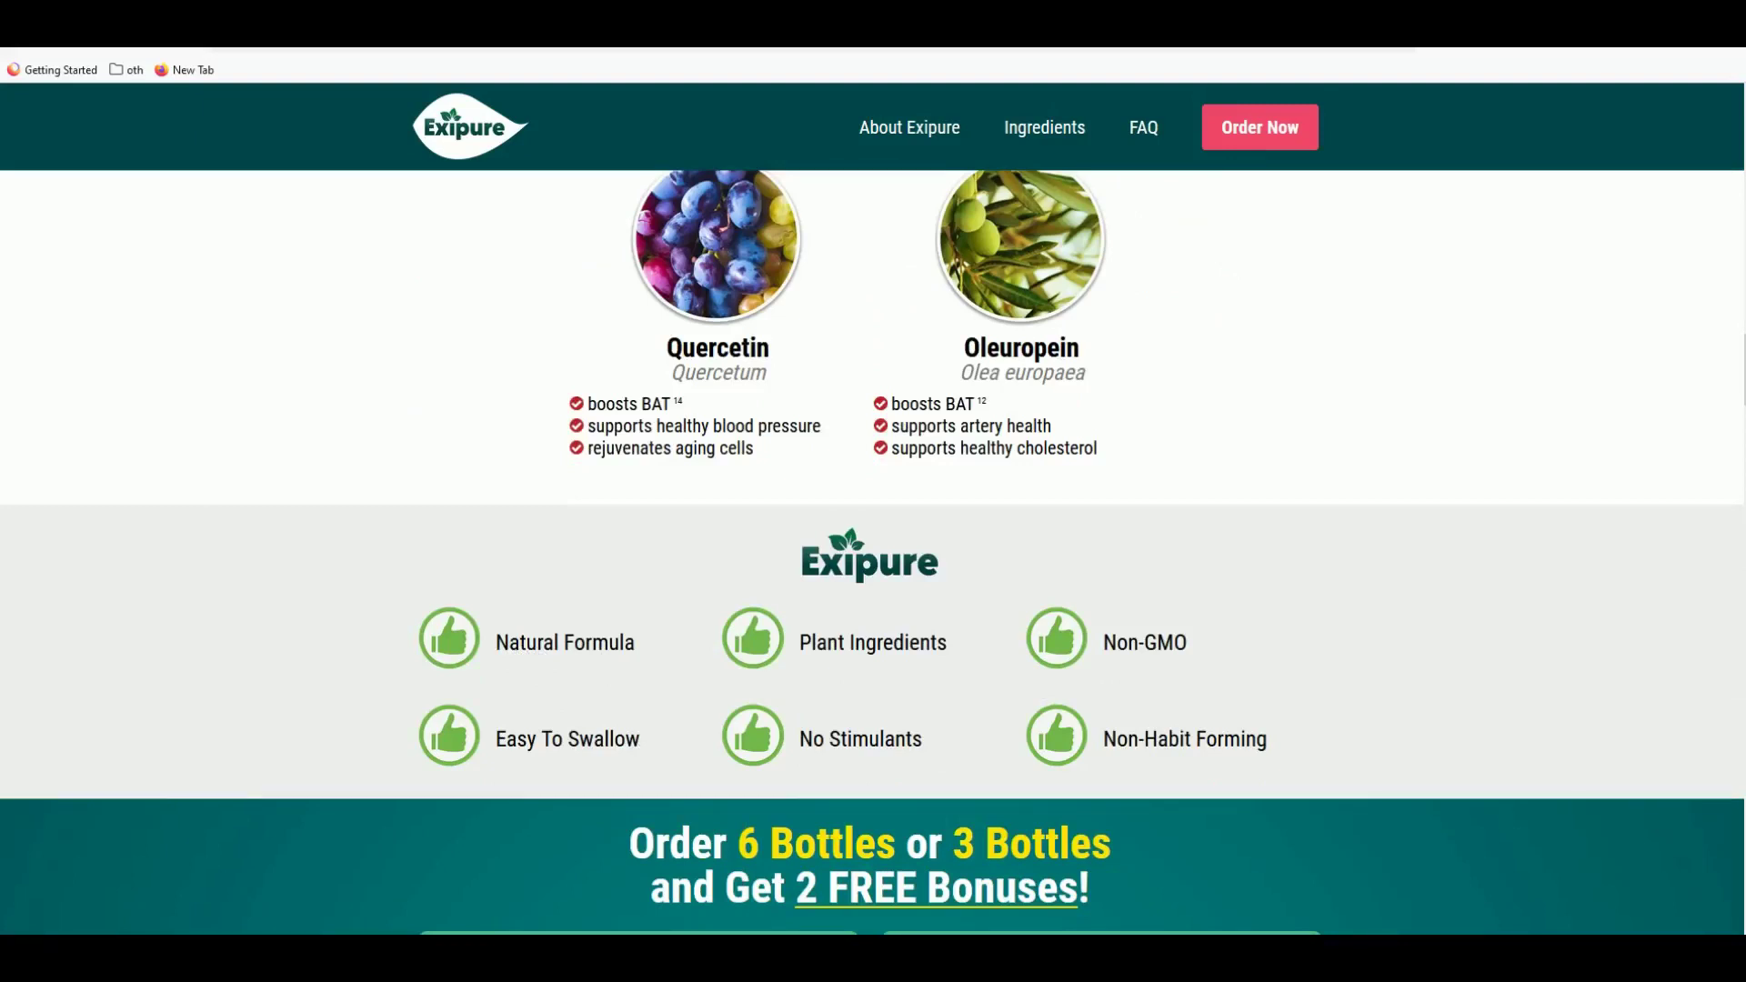
# - Type the benefits Natural Formula, Easy to Swallow, Supports healthy blood pressure, rejuvenates aging cell
pyautogui.moveTo(1084, 530); pyautogui.dragTo(1167, 374)
pyautogui.write('Ma')
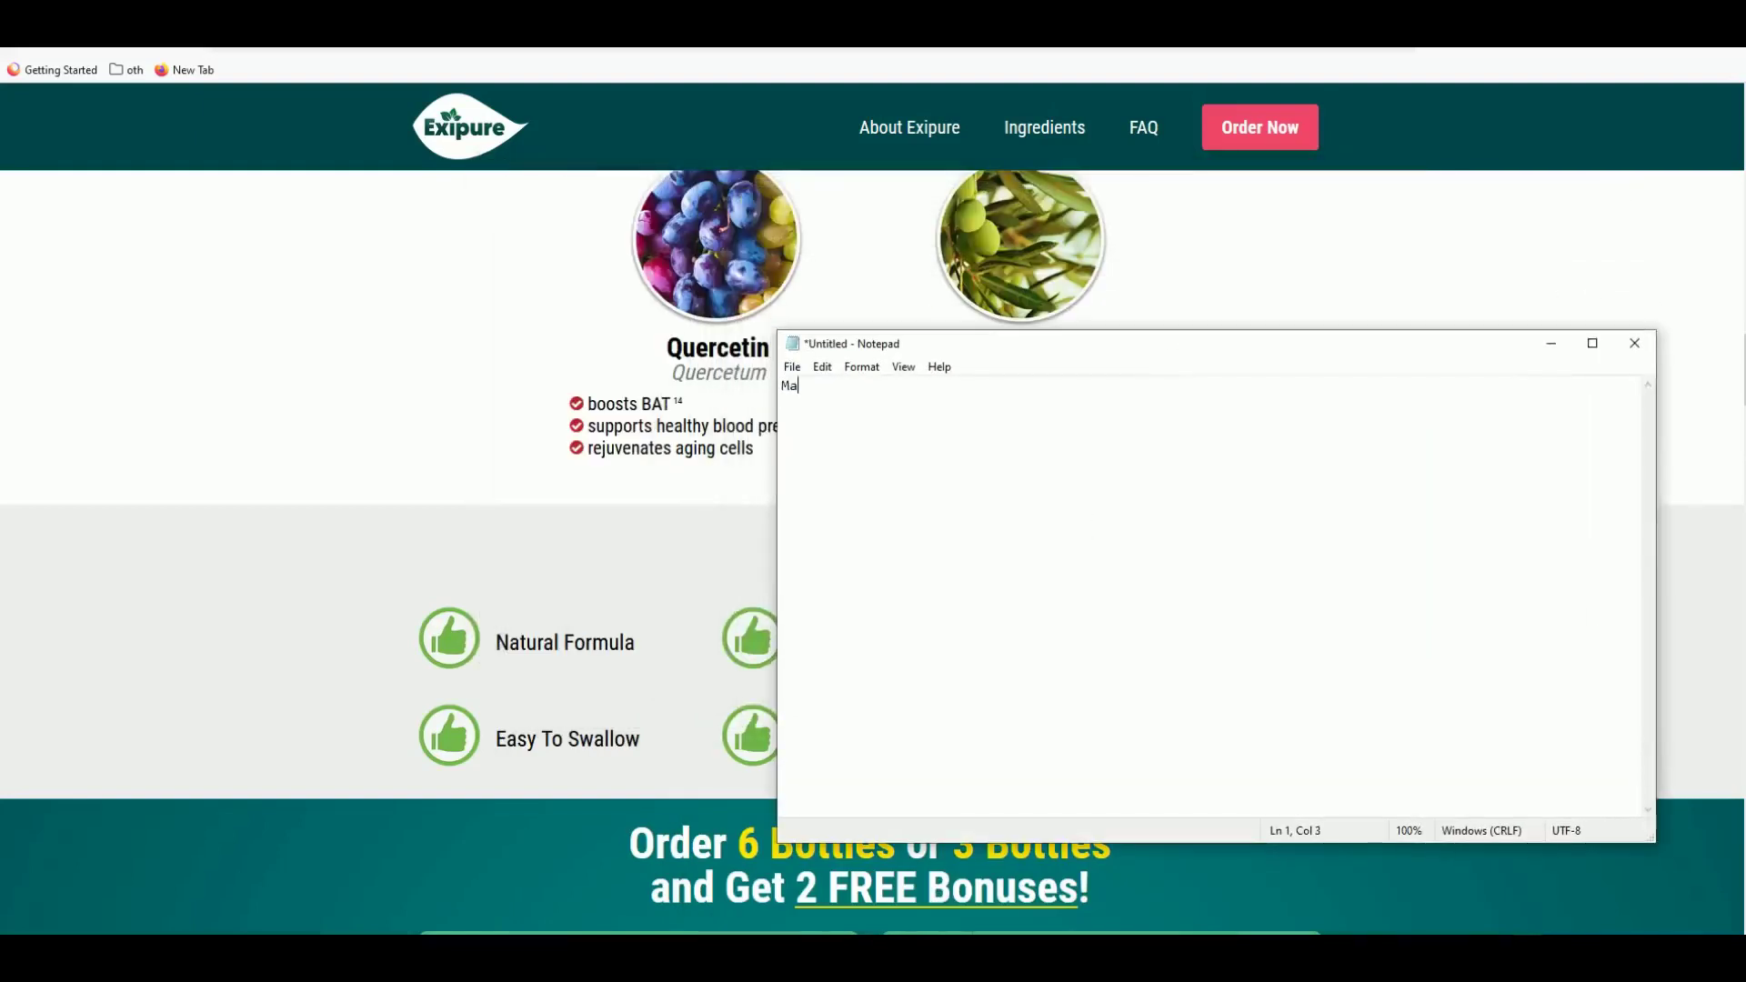
pyautogui.write('tu')
pyautogui.press('BackSpace')
pyautogui.press('BackSpace')
pyautogui.press('BackSpace')
pyautogui.press('BackSpace')
pyautogui.write('Natural Formula')
pyautogui.press('Return')
pyautogui.press('Return')
pyautogui.write('Easy to Swallo')
pyautogui.moveTo(909, 342); pyautogui.dragTo(746, 507)
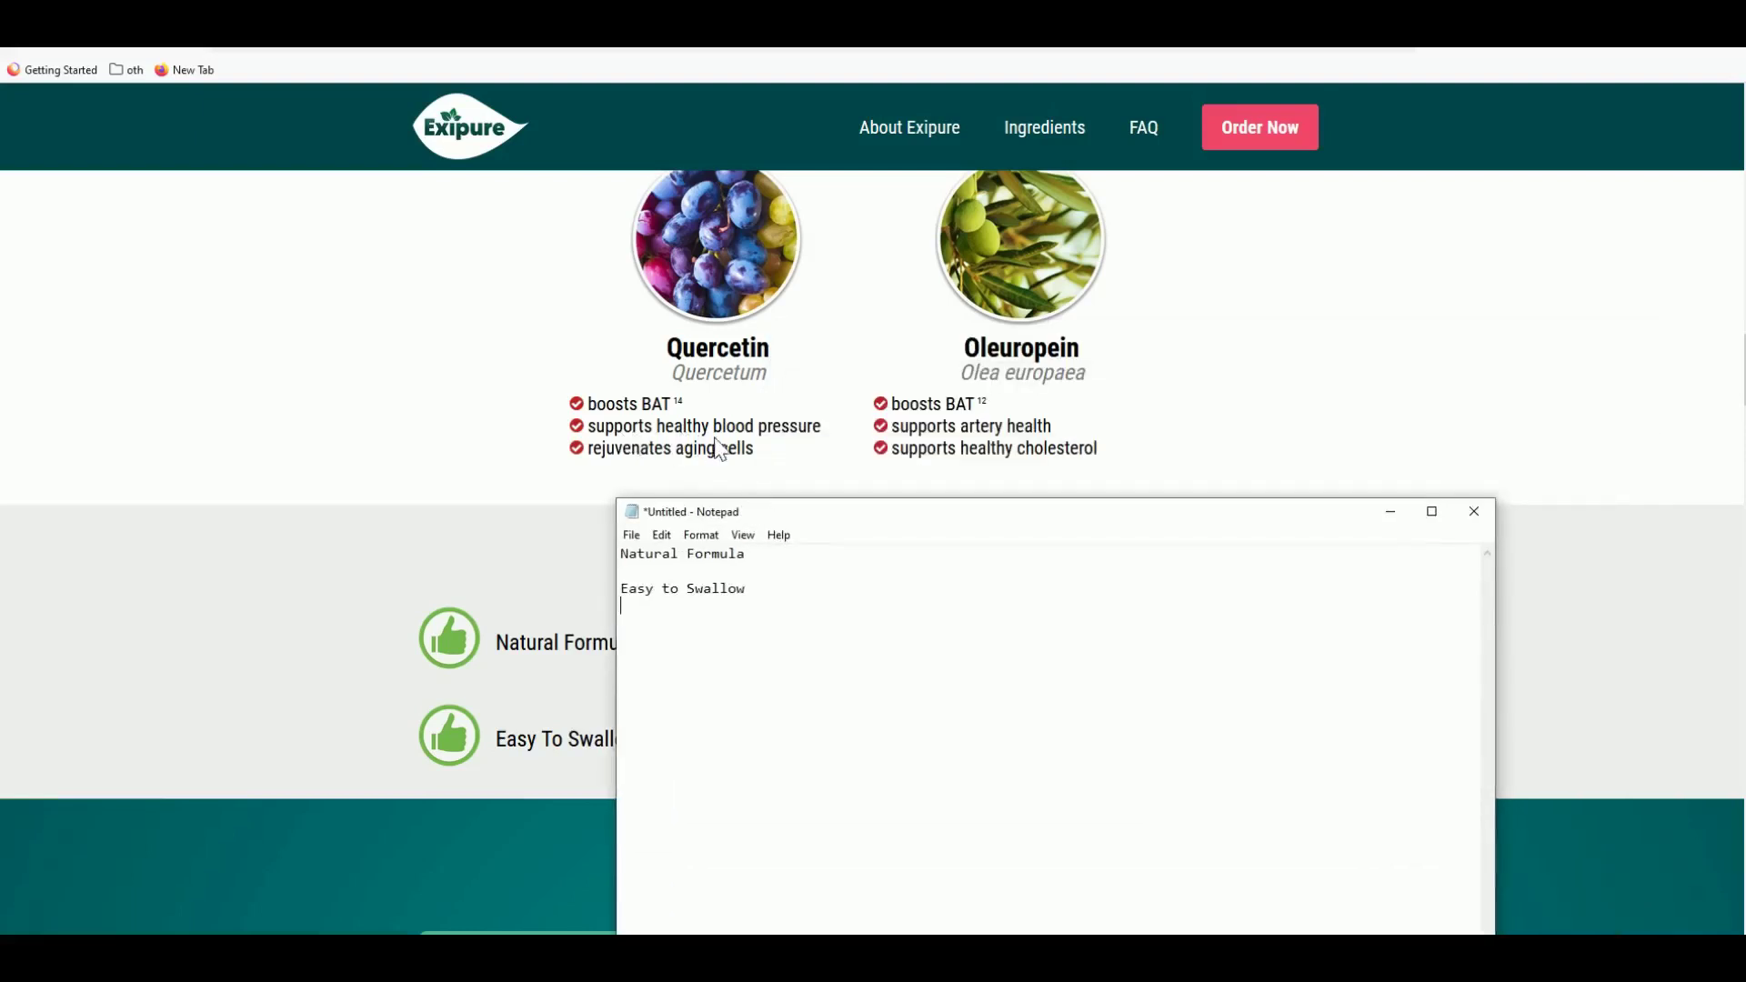
pyautogui.write('Supports healthy blood pressure')
pyautogui.press('Return')
pyautogui.write('re')
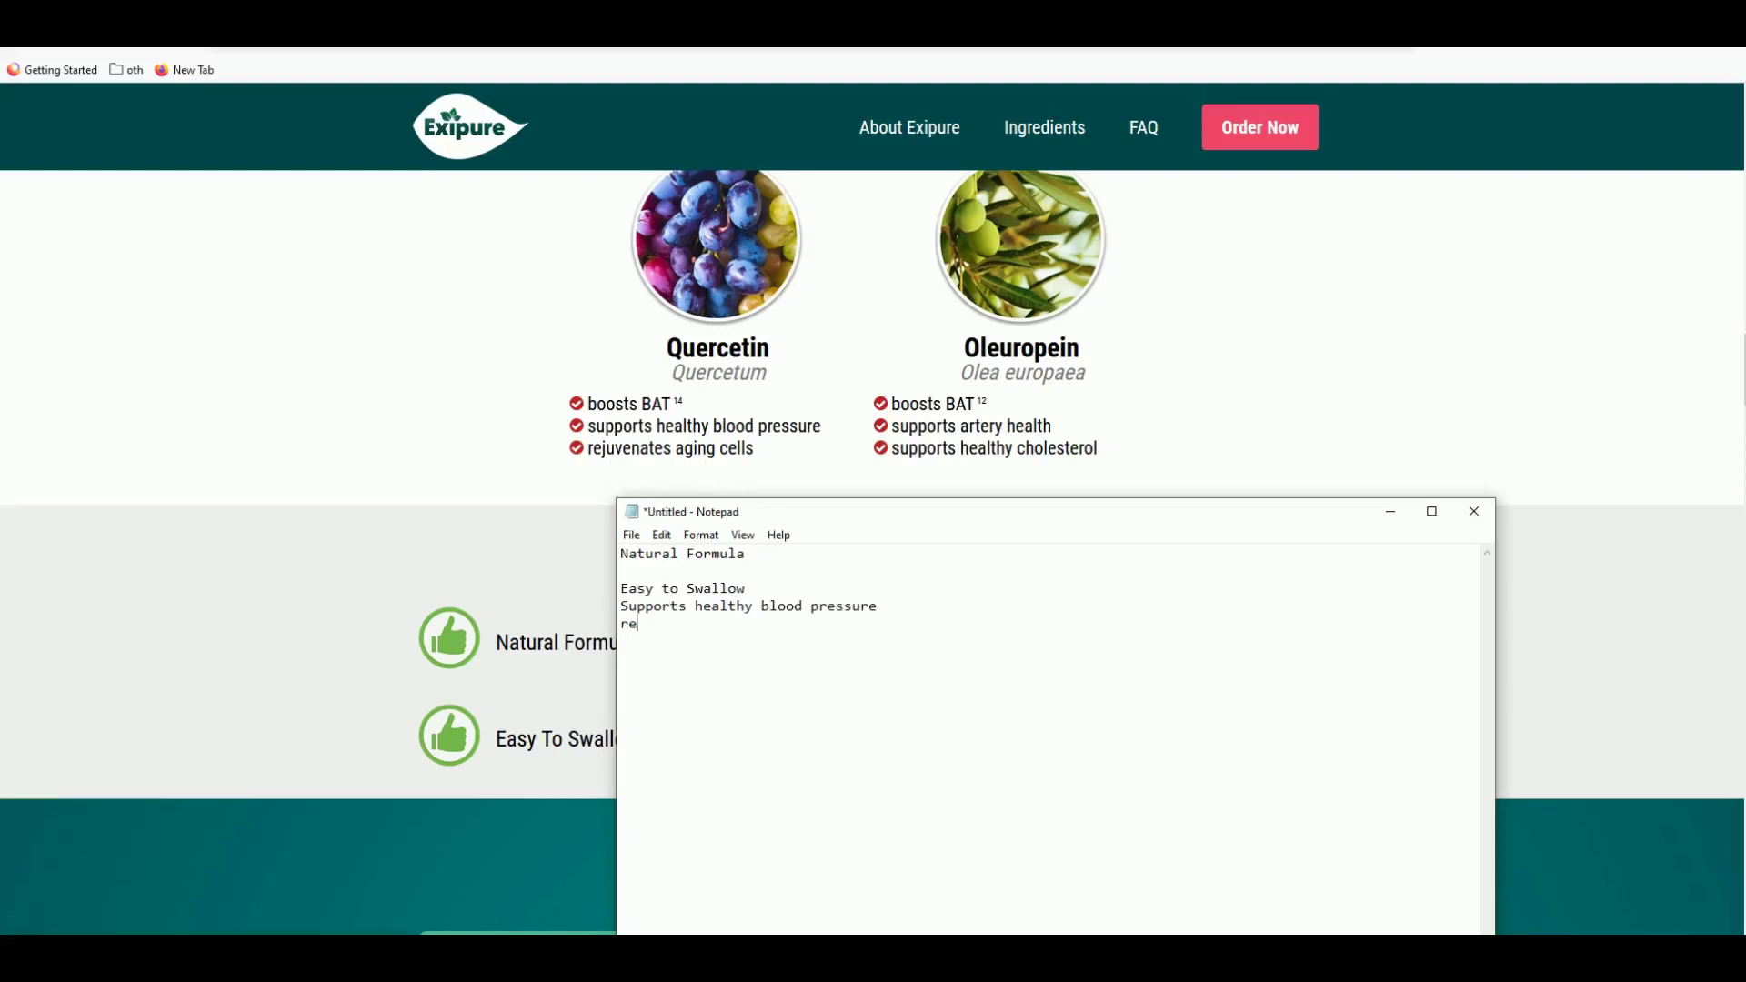
pyautogui.write('juvenates aging cell')
# - Remove the blank line, copy all four lines, and return to the editor
pyautogui.press('BackSpace')
pyautogui.hotkey('ctrl', 'a')
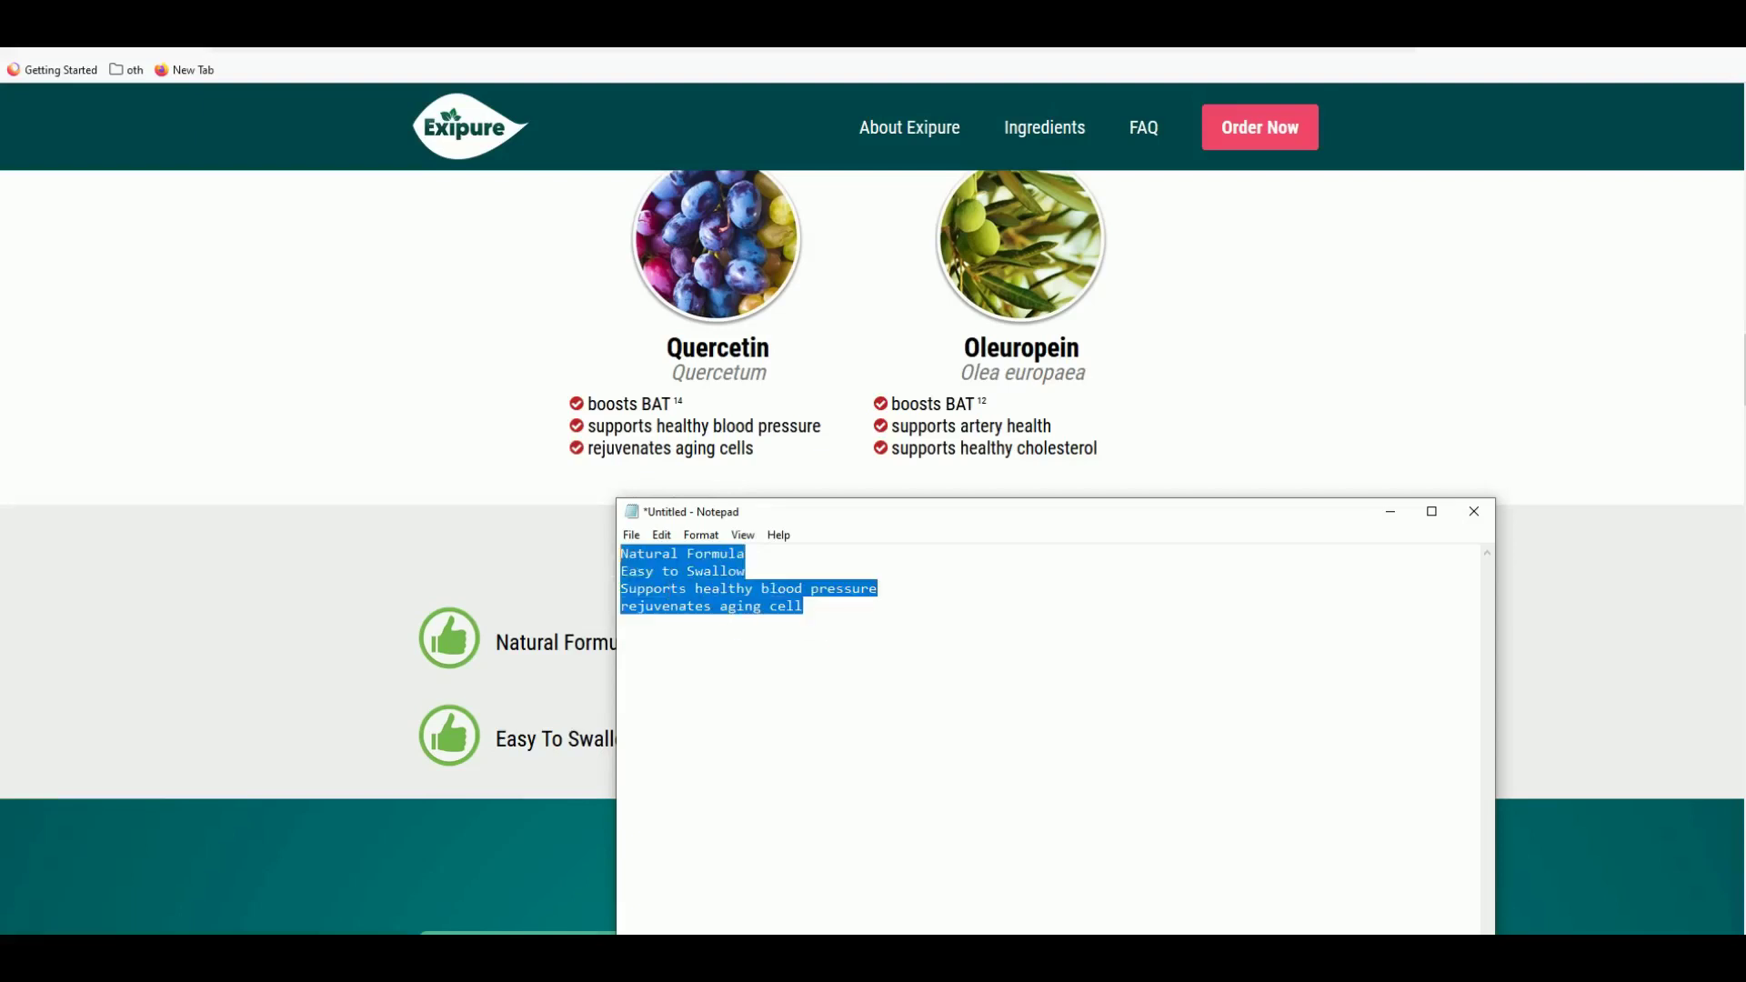
pyautogui.hotkey('ctrl', 'c')
pyautogui.hotkey('alt', 'Tab')
# - Paste the four benefits into Bullet Points and save the offer
pyautogui.click(361, 755)
pyautogui.hotkey('ctrl', 'v')
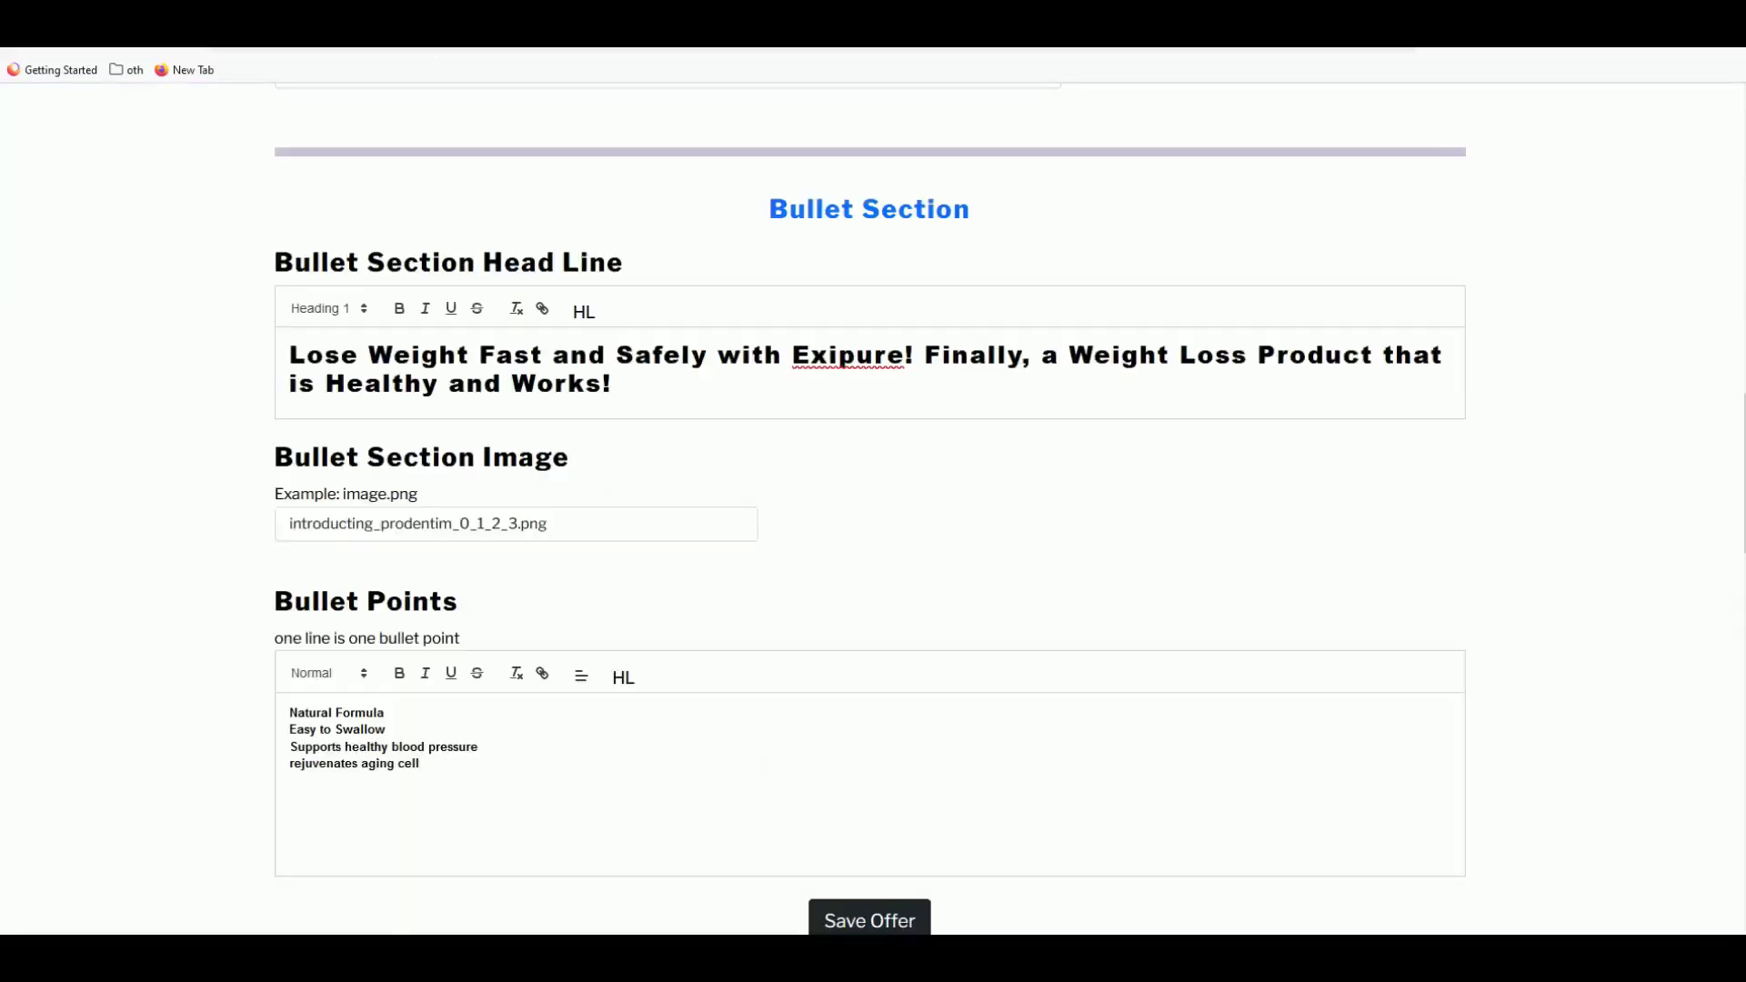
pyautogui.click(888, 920)
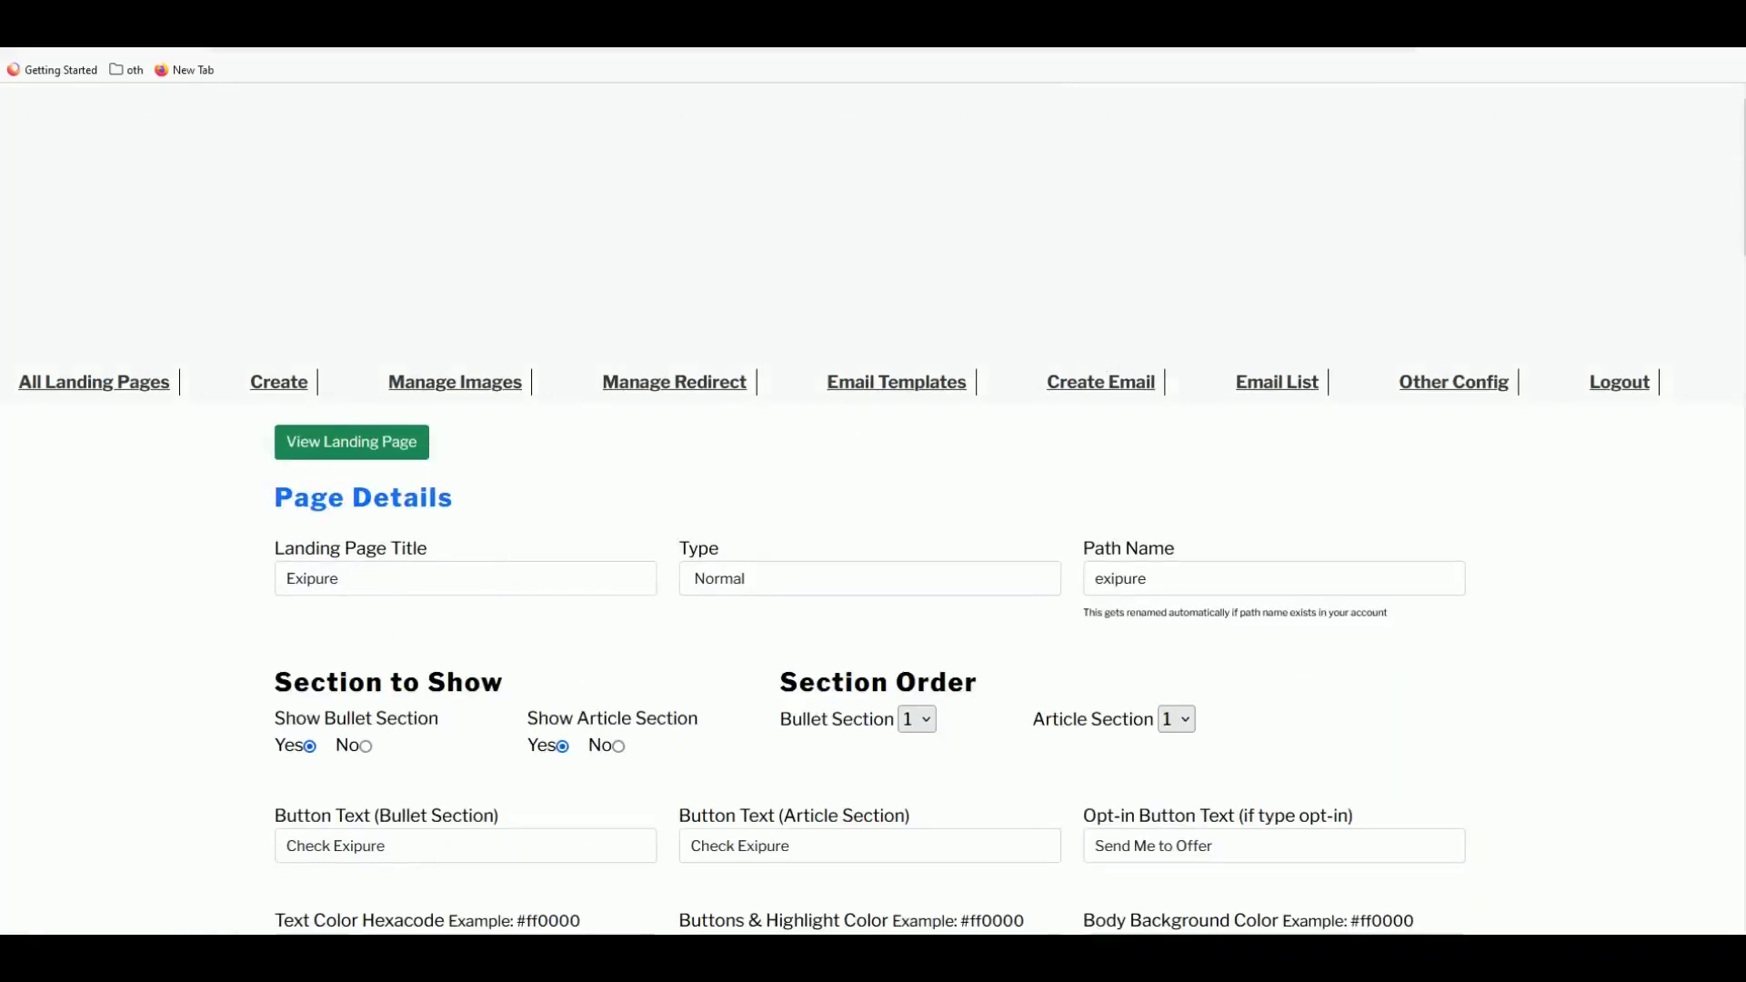
# - Open the live Exipure landing page and scroll through the preview
pyautogui.click(352, 442)
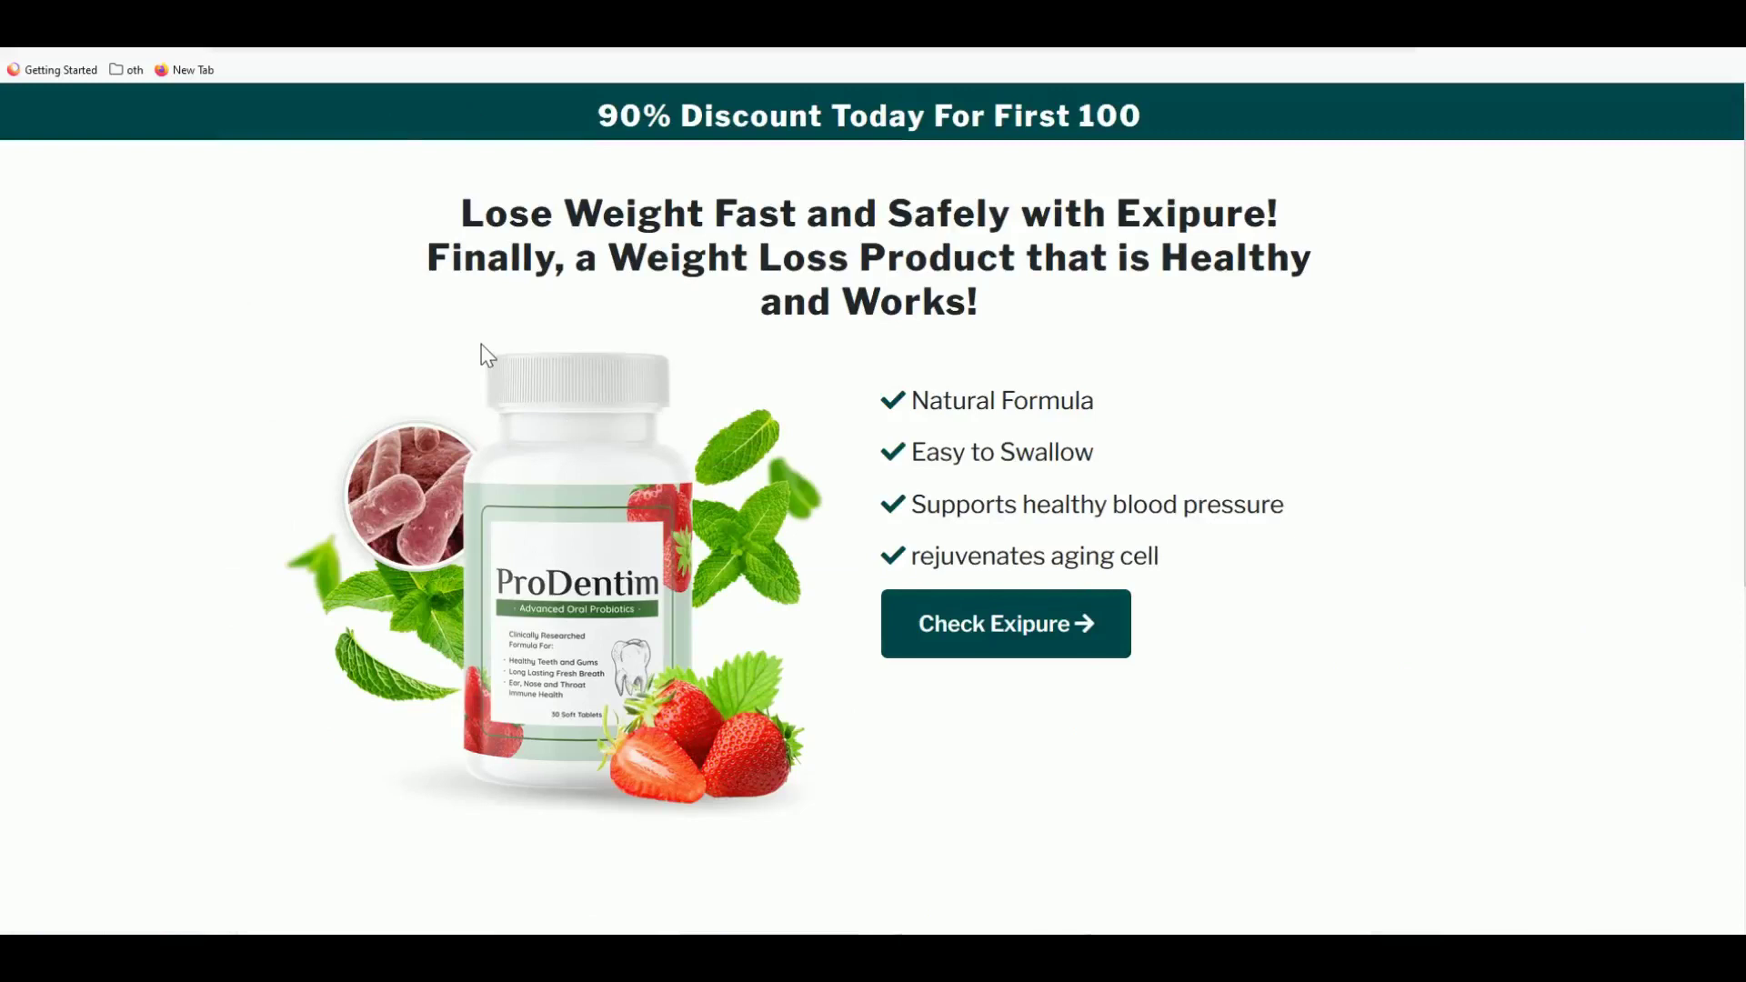
pyautogui.moveTo(577, 614)
pyautogui.mouseDown()
pyautogui.moveTo(568, 594)
pyautogui.moveTo(600, 601)
pyautogui.mouseUp()
pyautogui.scroll(-3, 823, 433)
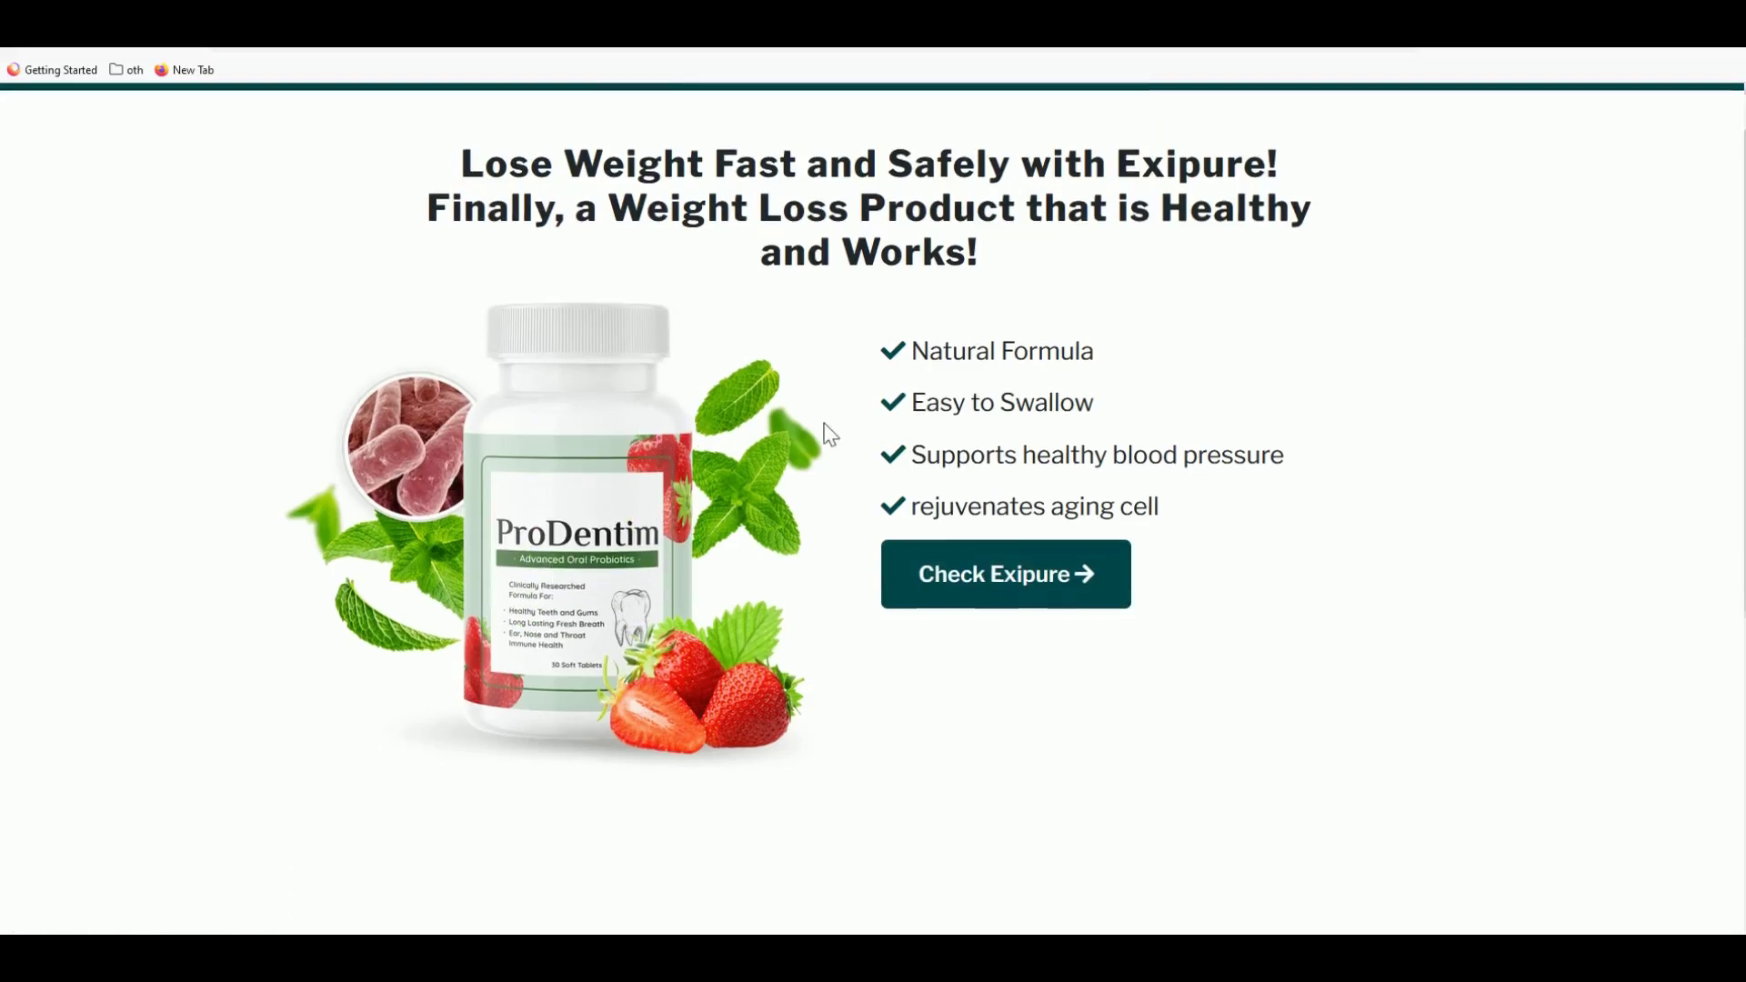
pyautogui.scroll(-2, 826, 433)
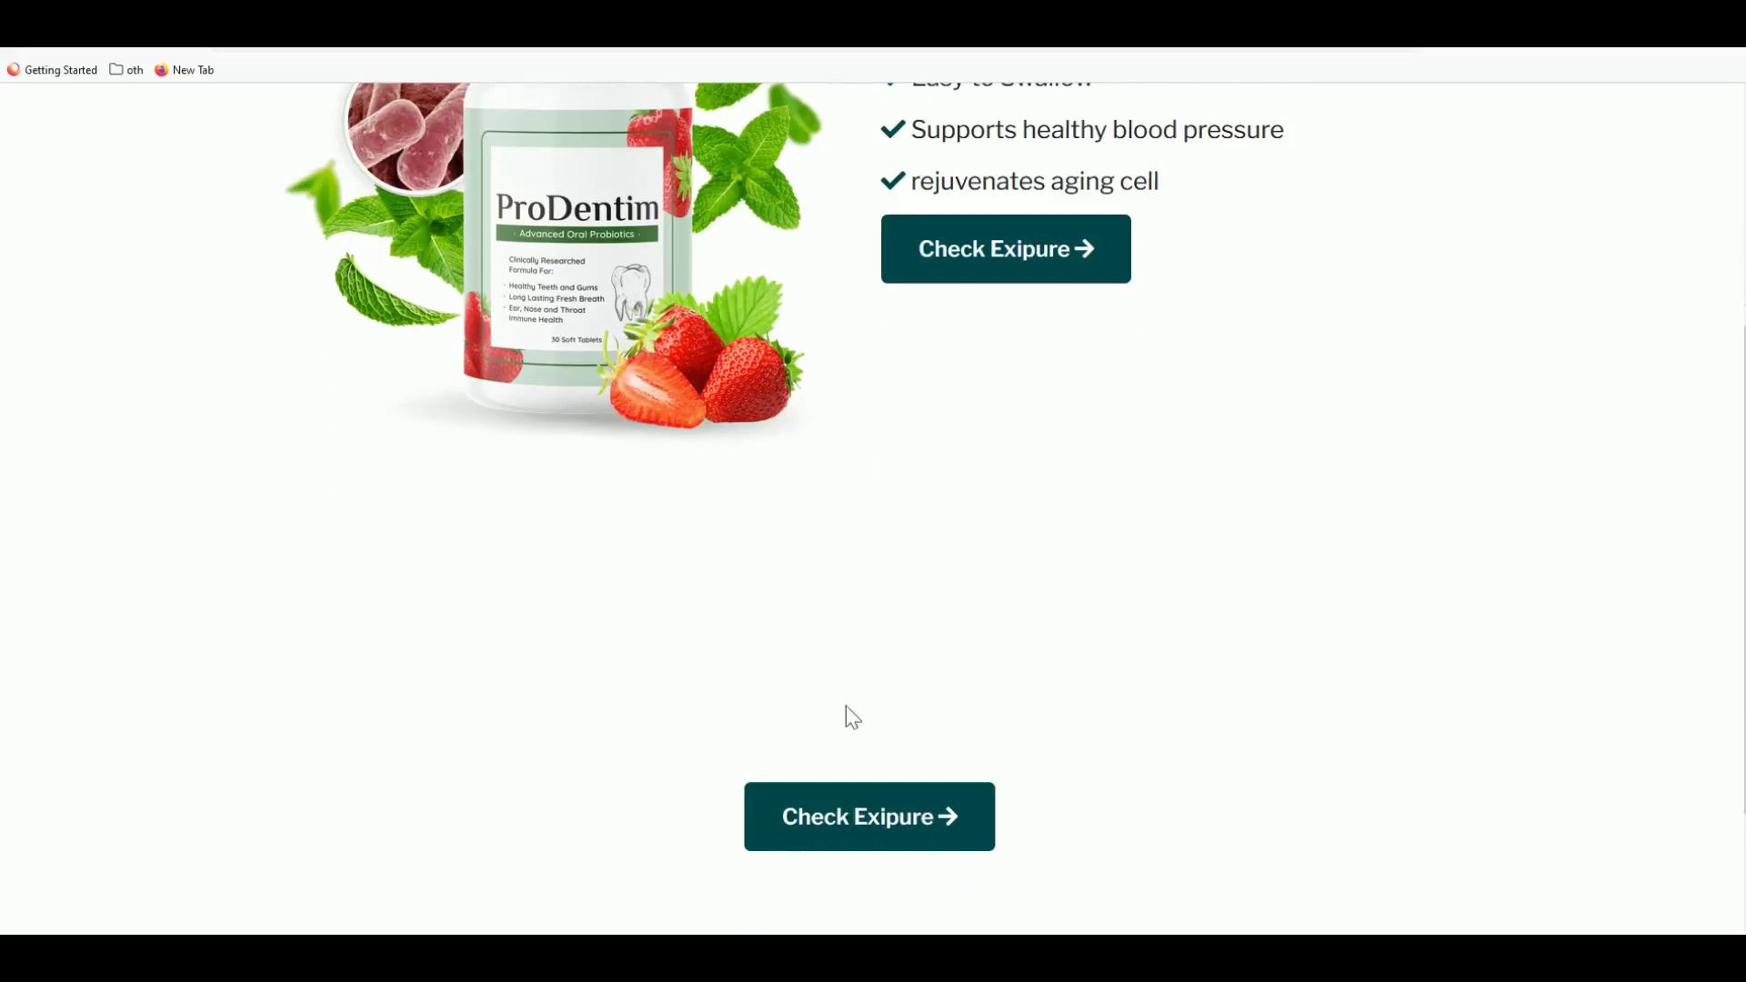
pyautogui.scroll(1, 756, 581)
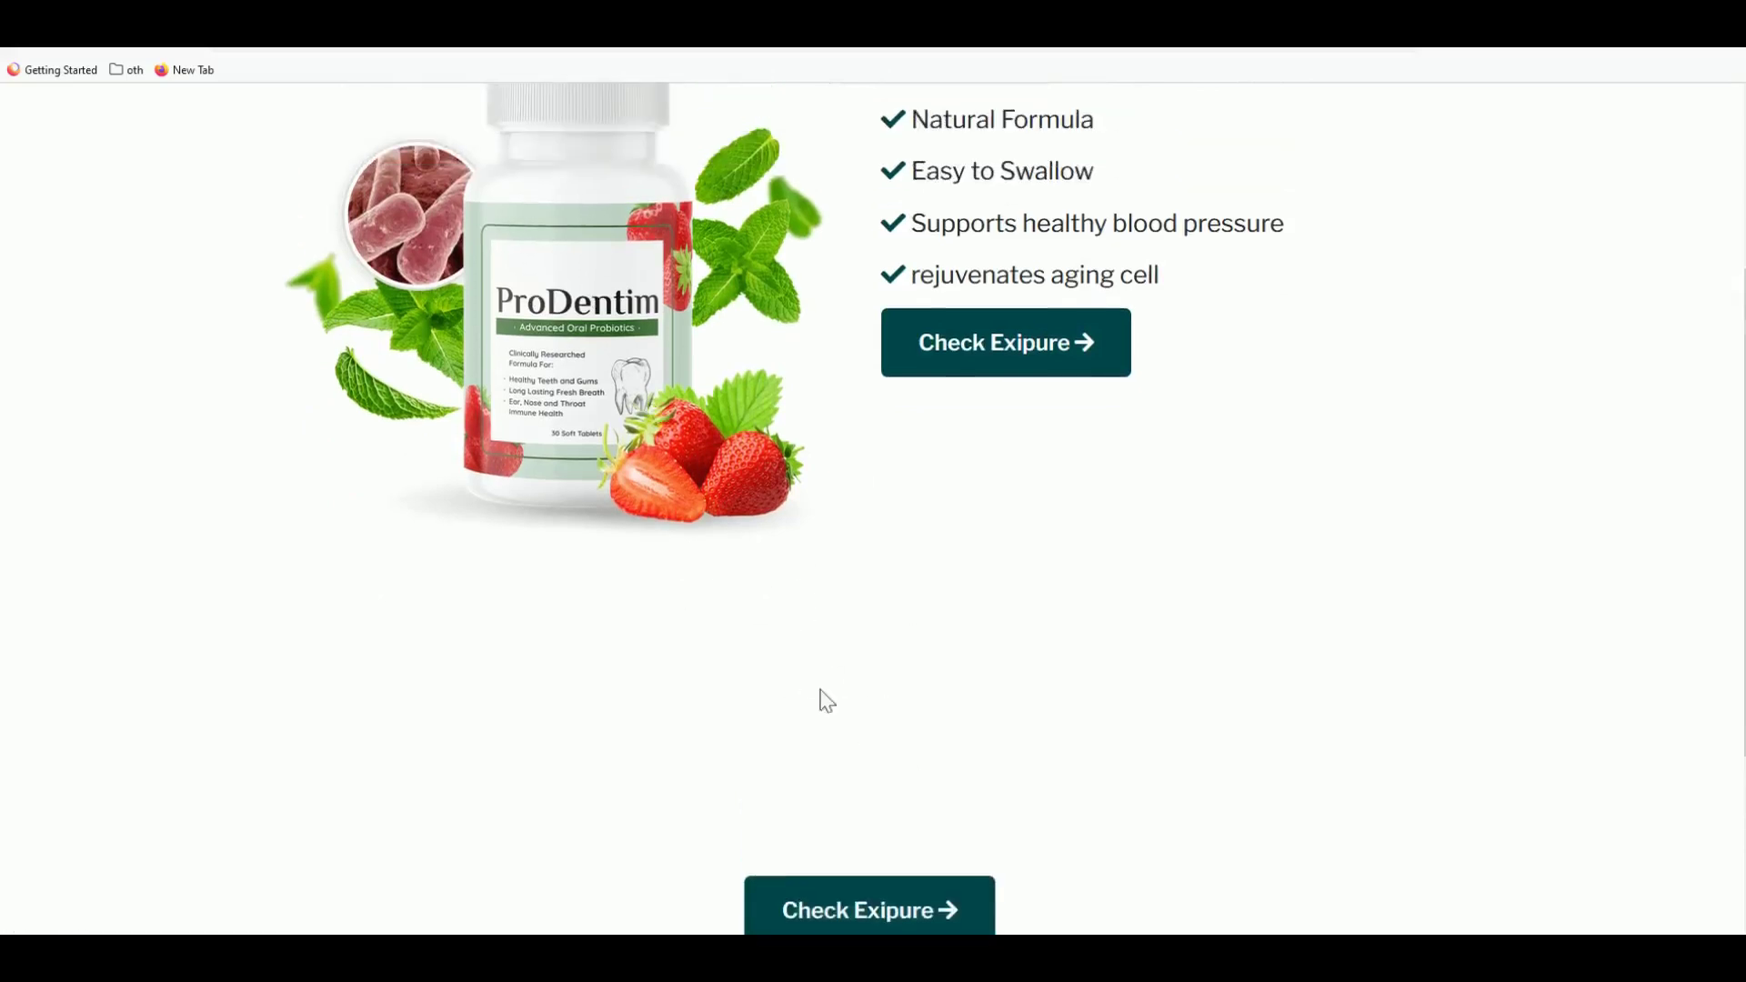
pyautogui.scroll(-1, 822, 701)
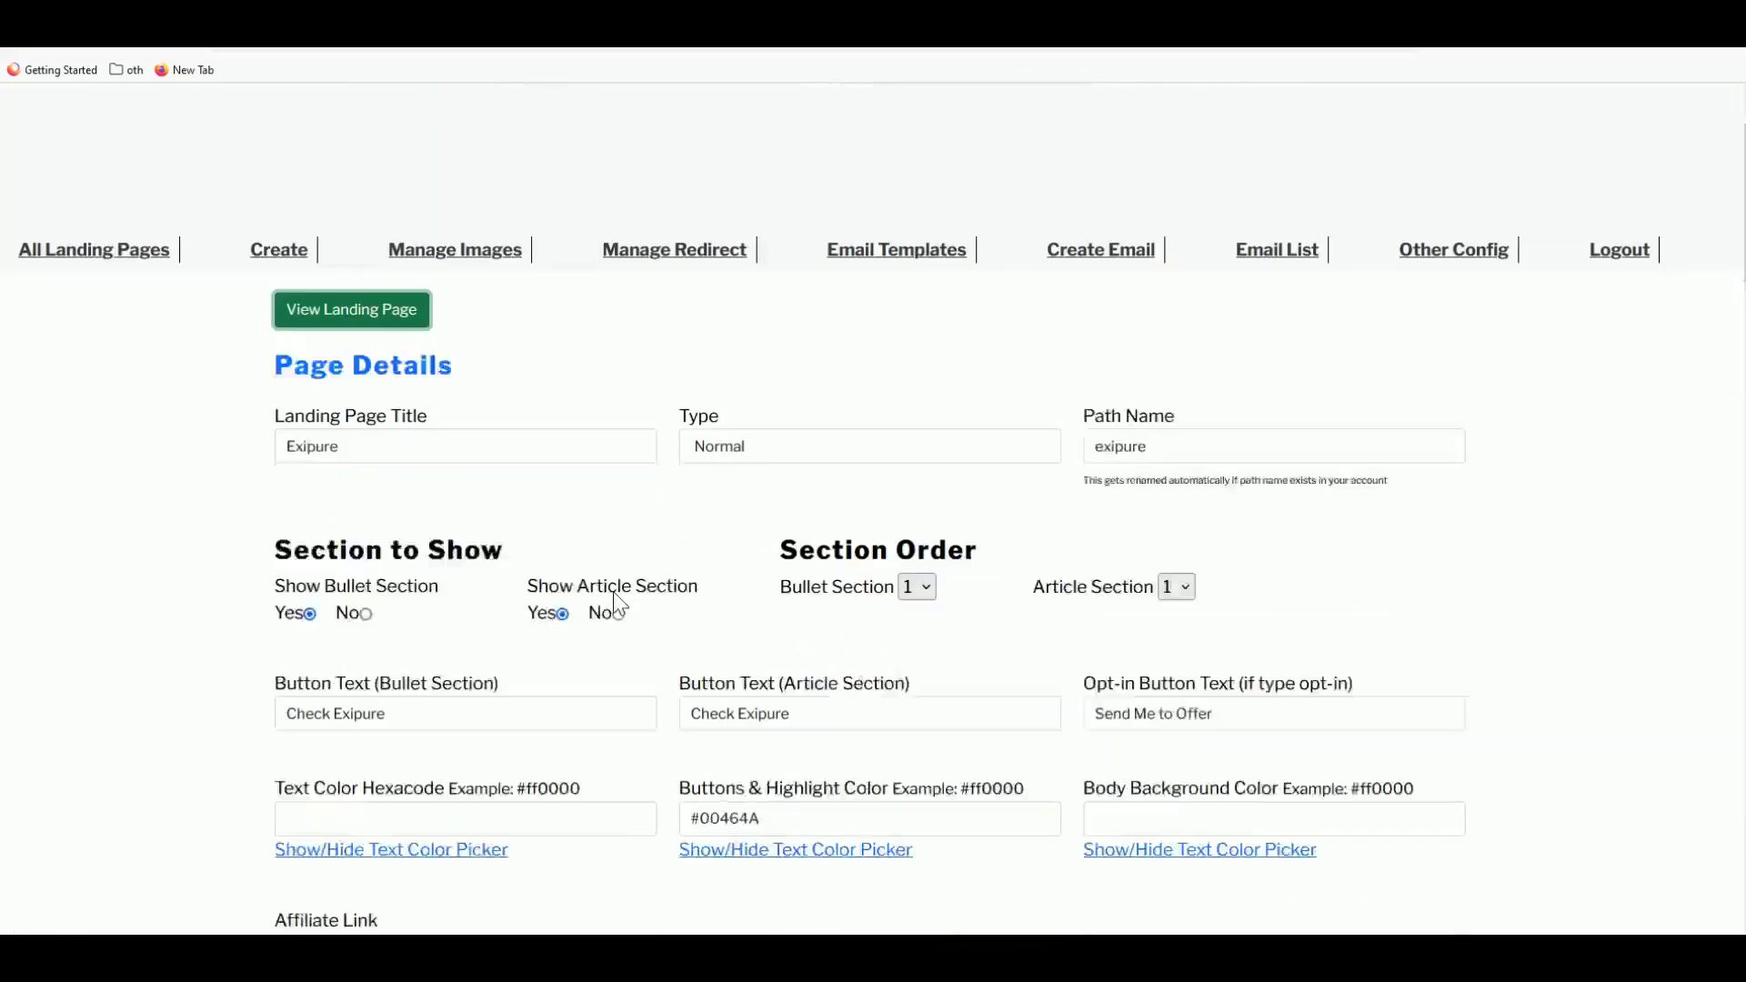
pyautogui.scroll(-1, 615, 600)
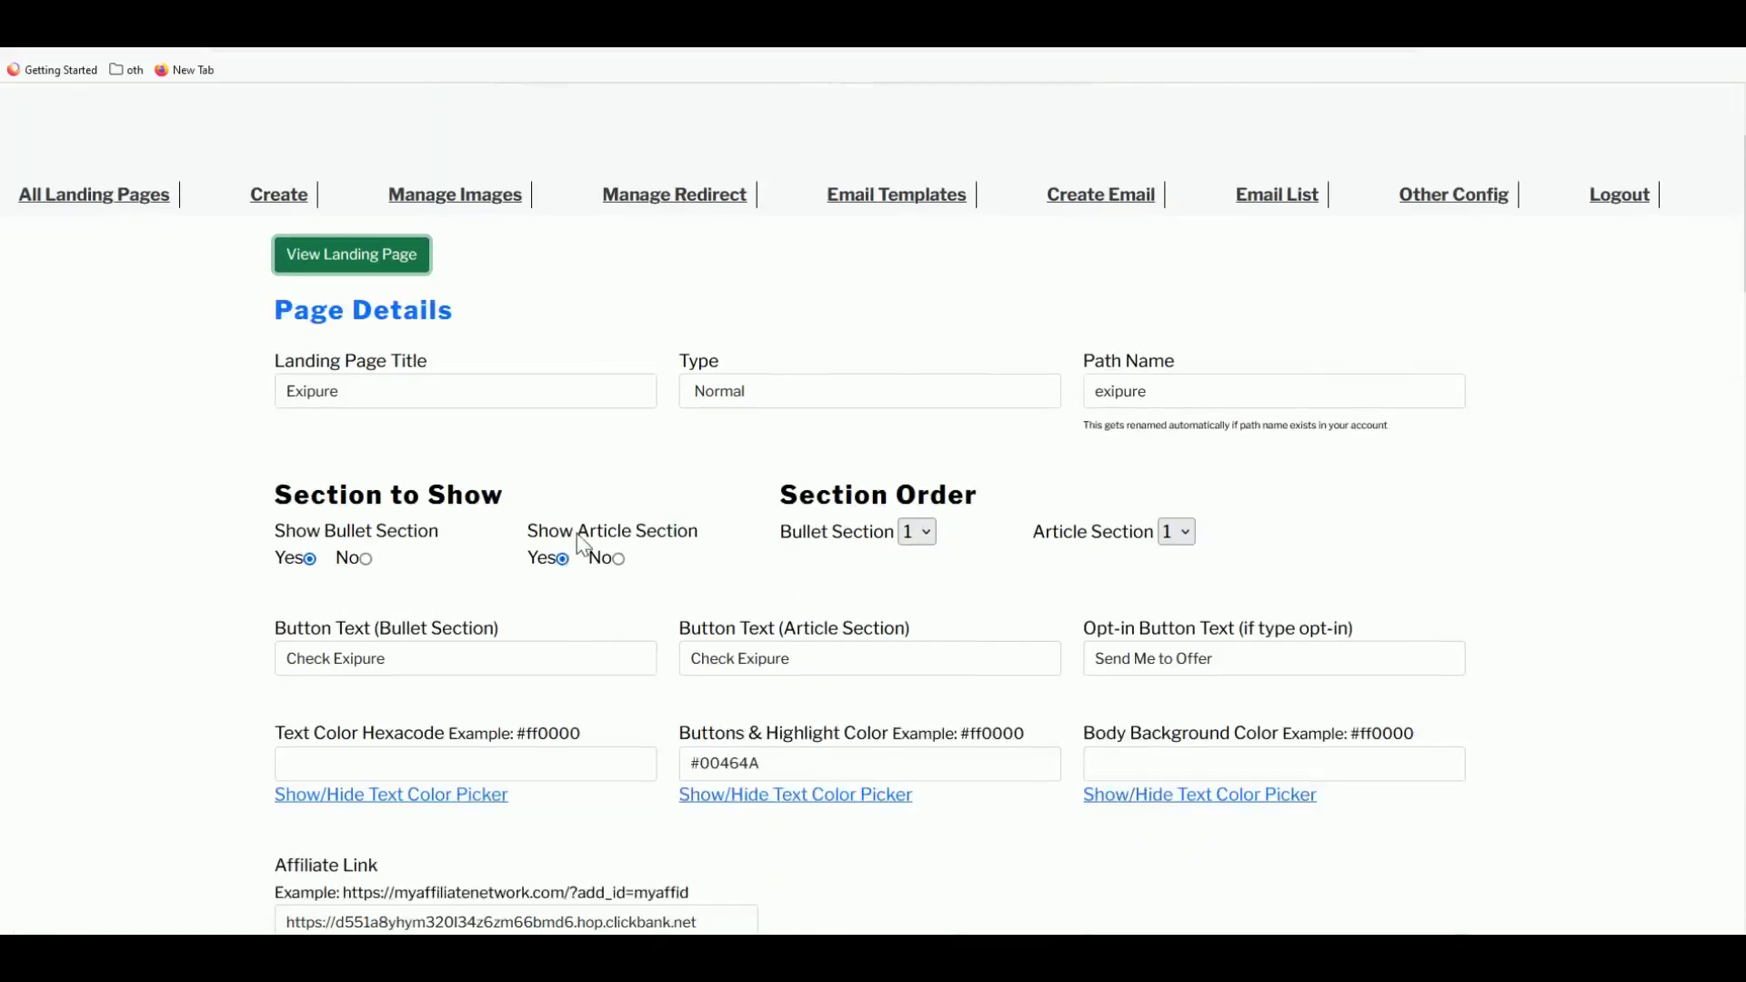
# - Turn off the article section and open the landing page preview
pyautogui.click(620, 558)
pyautogui.click(382, 272)
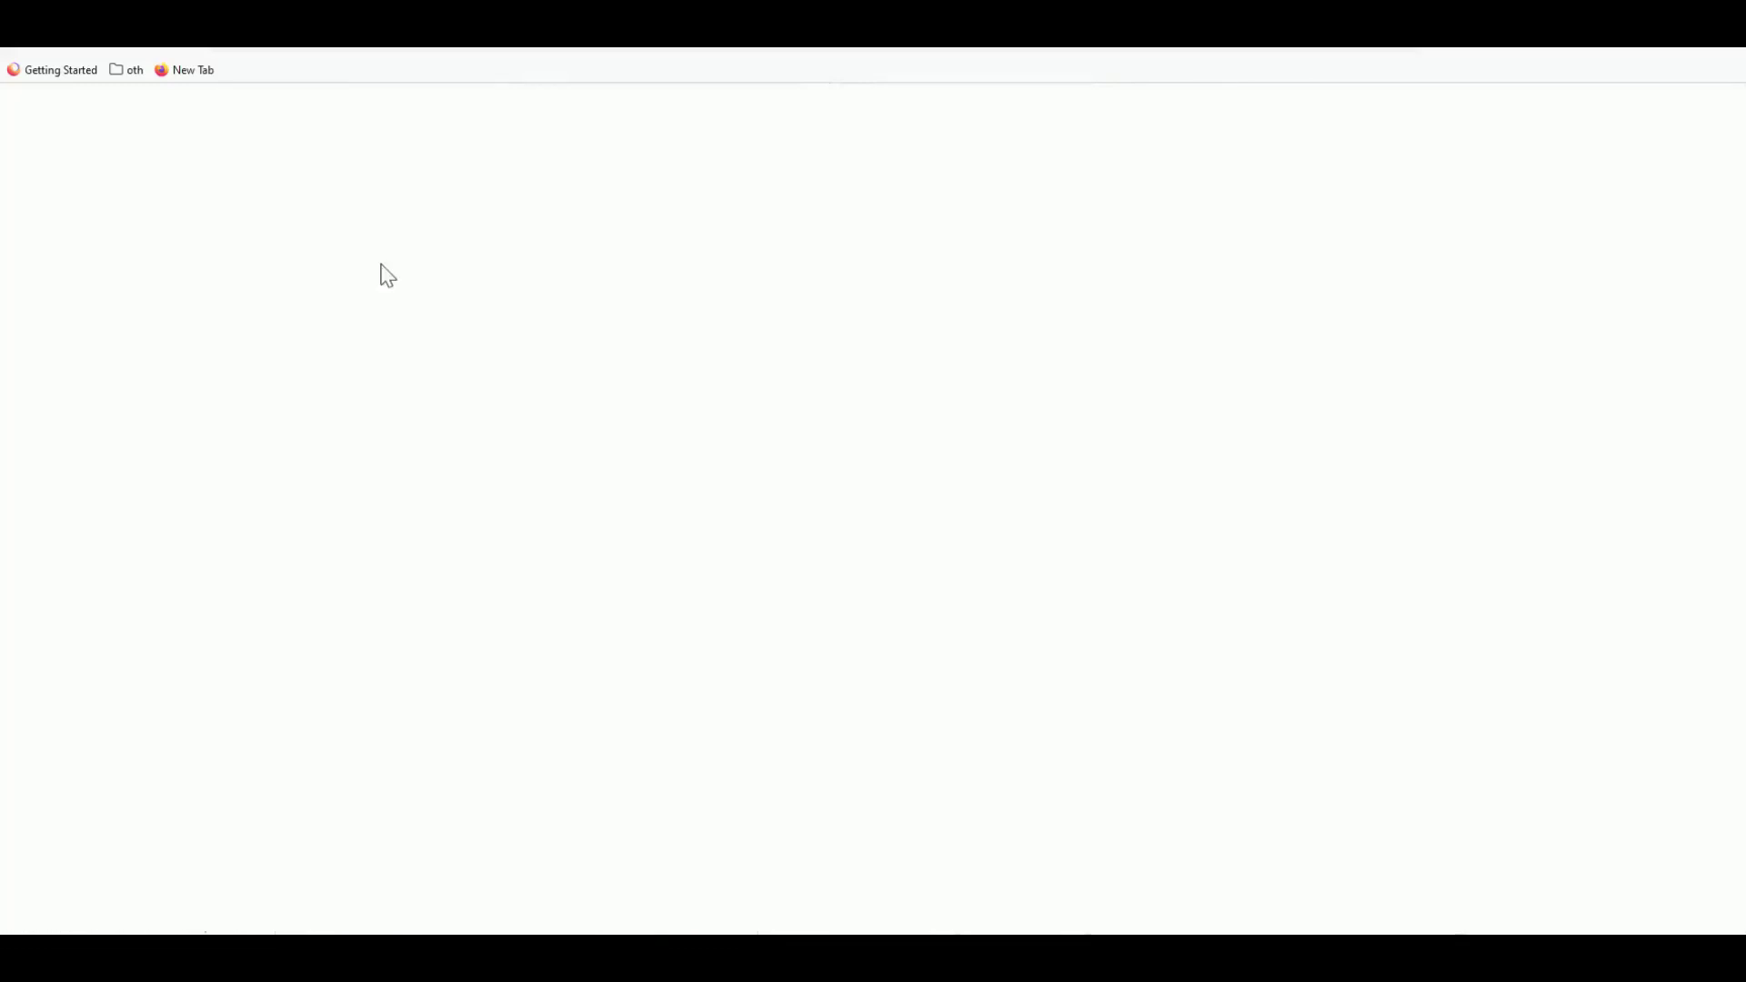
pyautogui.click(556, 77)
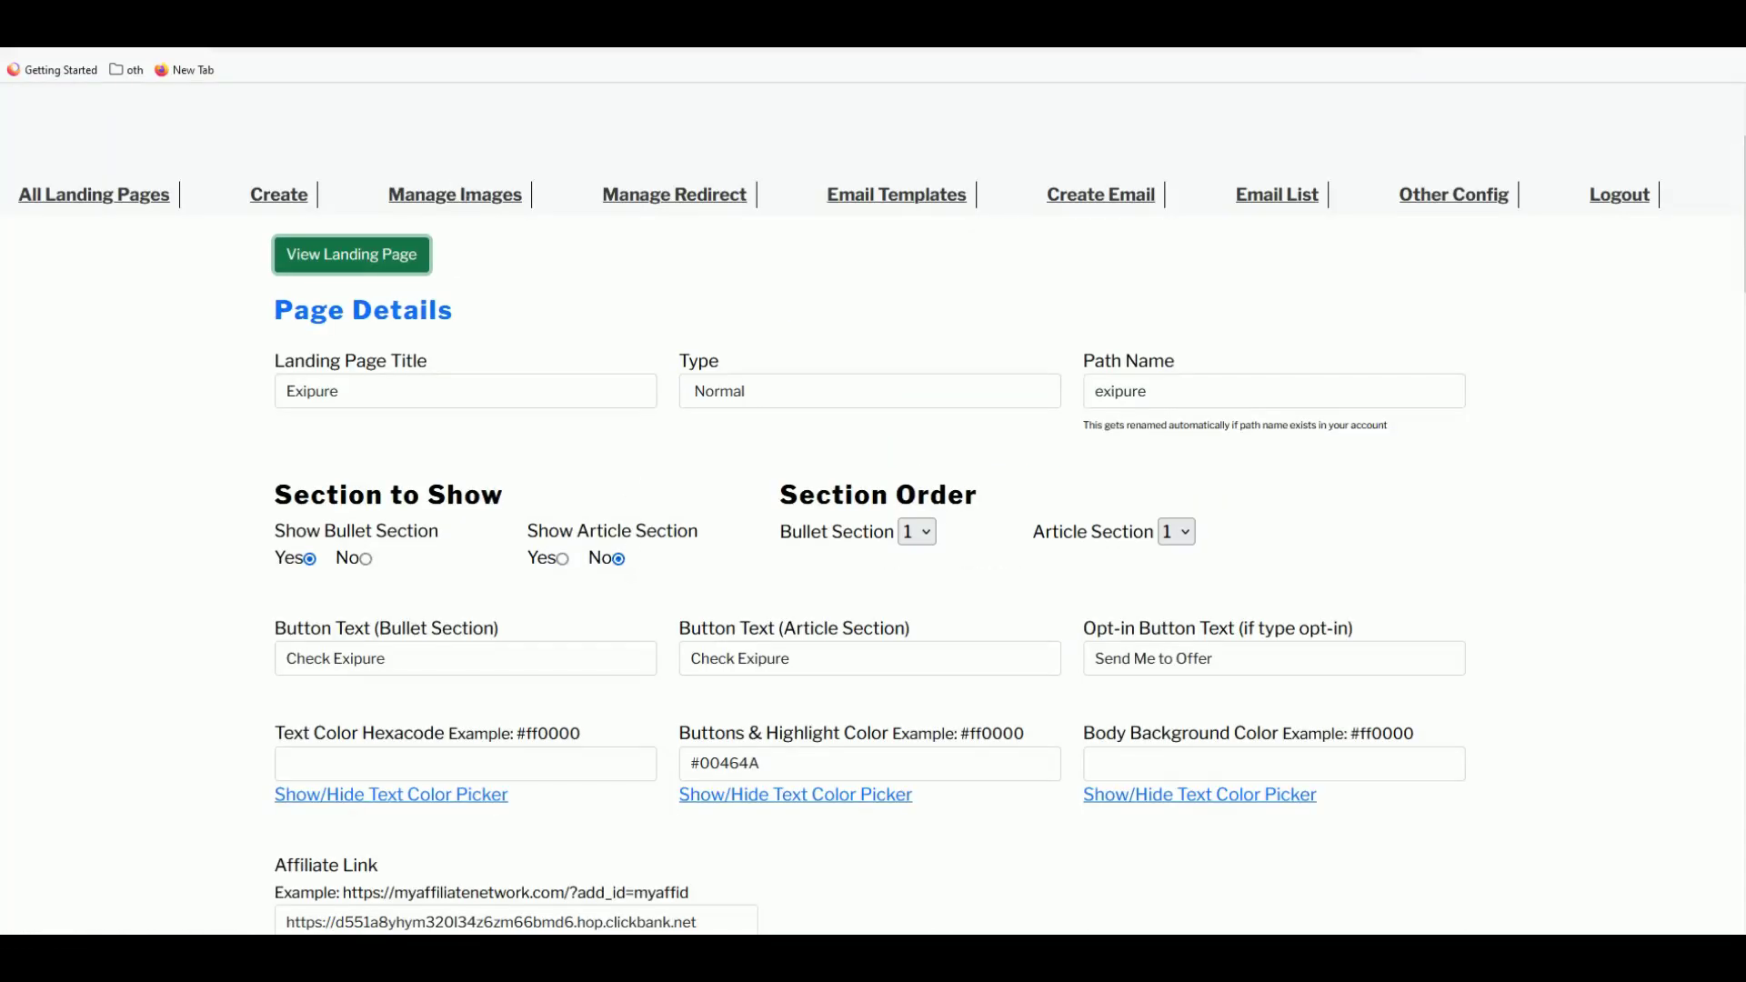
pyautogui.scroll(-5, 872, 764)
pyautogui.scroll(7, 903, 350)
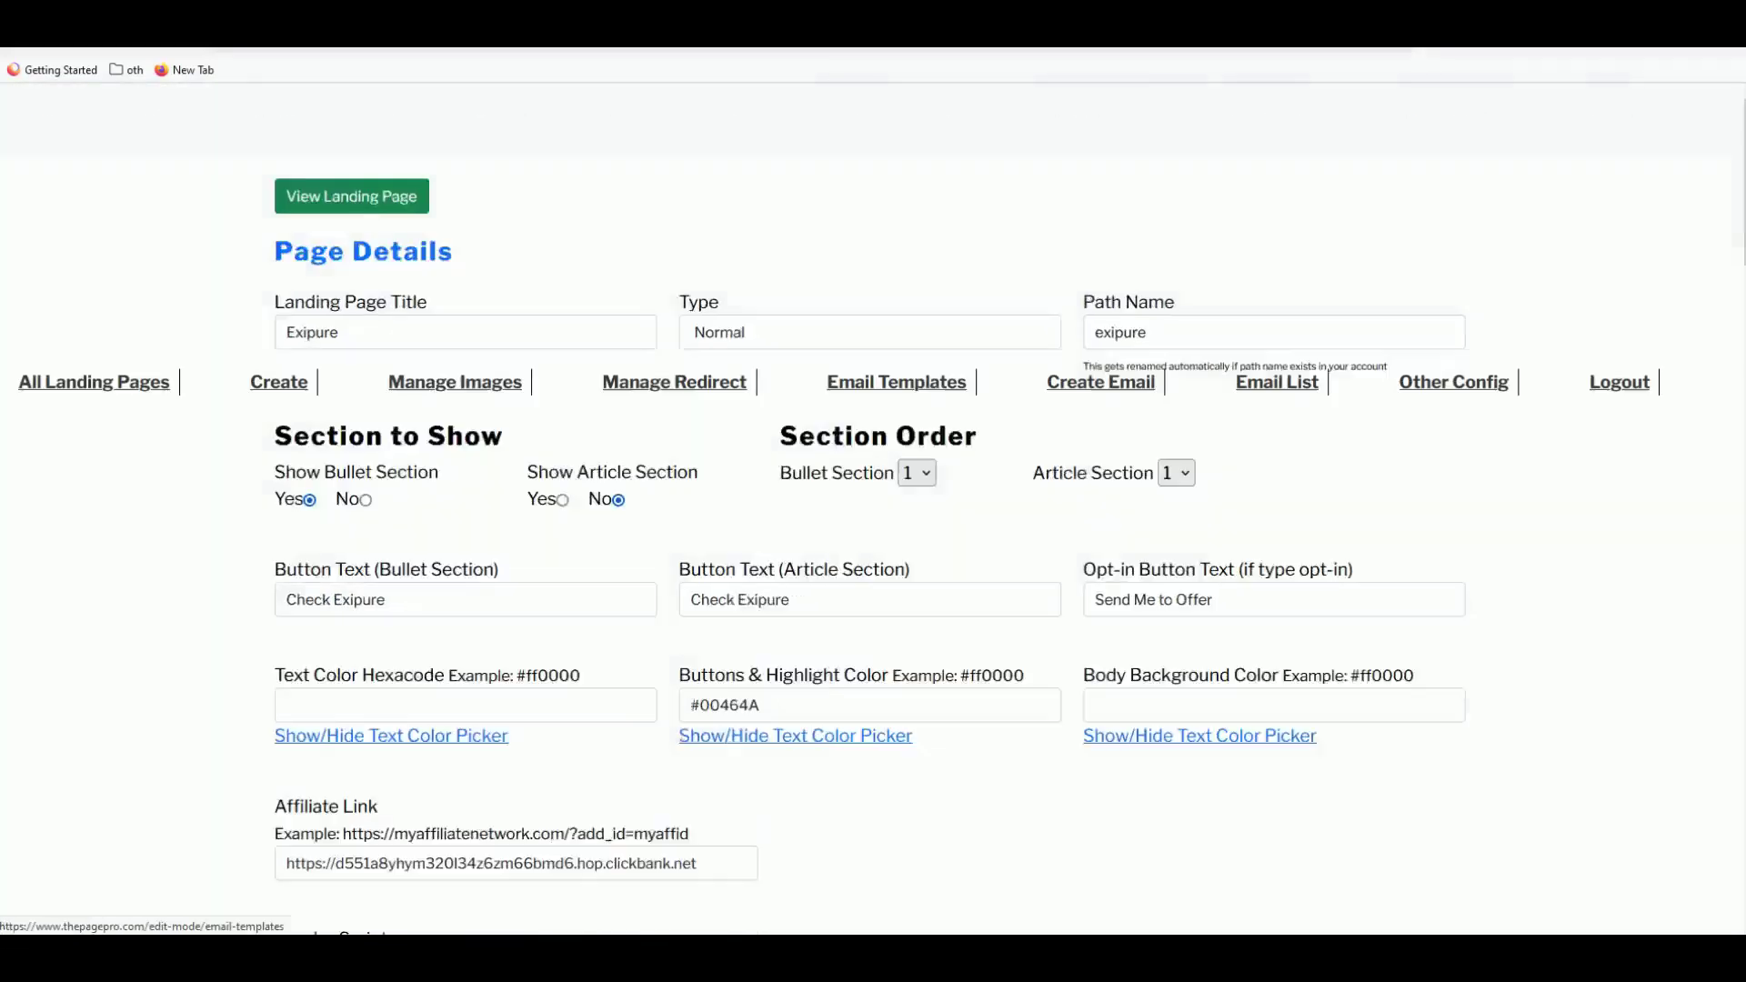
# - Reload the preview, check the bullet list, and return to the editing form
pyautogui.hotkey('ctrl', 'Tab')
pyautogui.press('F5')
pyautogui.scroll(2, 800, 721)
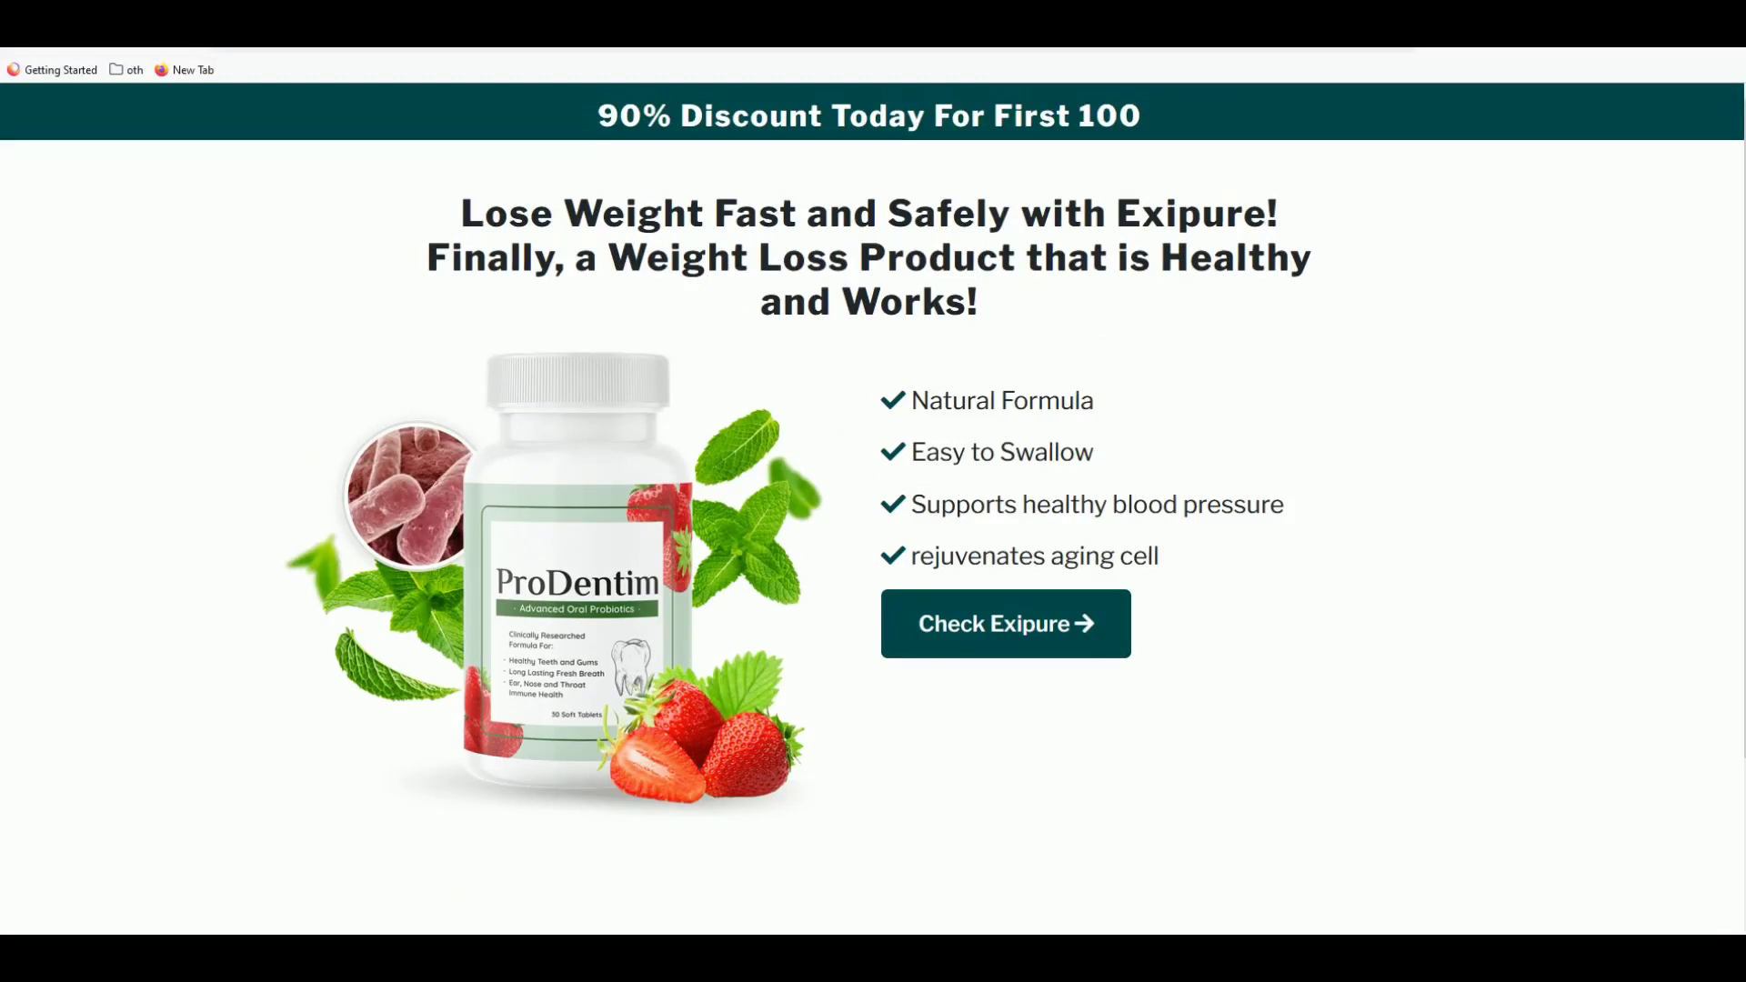
pyautogui.moveTo(913, 452); pyautogui.dragTo(1019, 453)
pyautogui.click(1018, 454)
pyautogui.doubleClick(1078, 511)
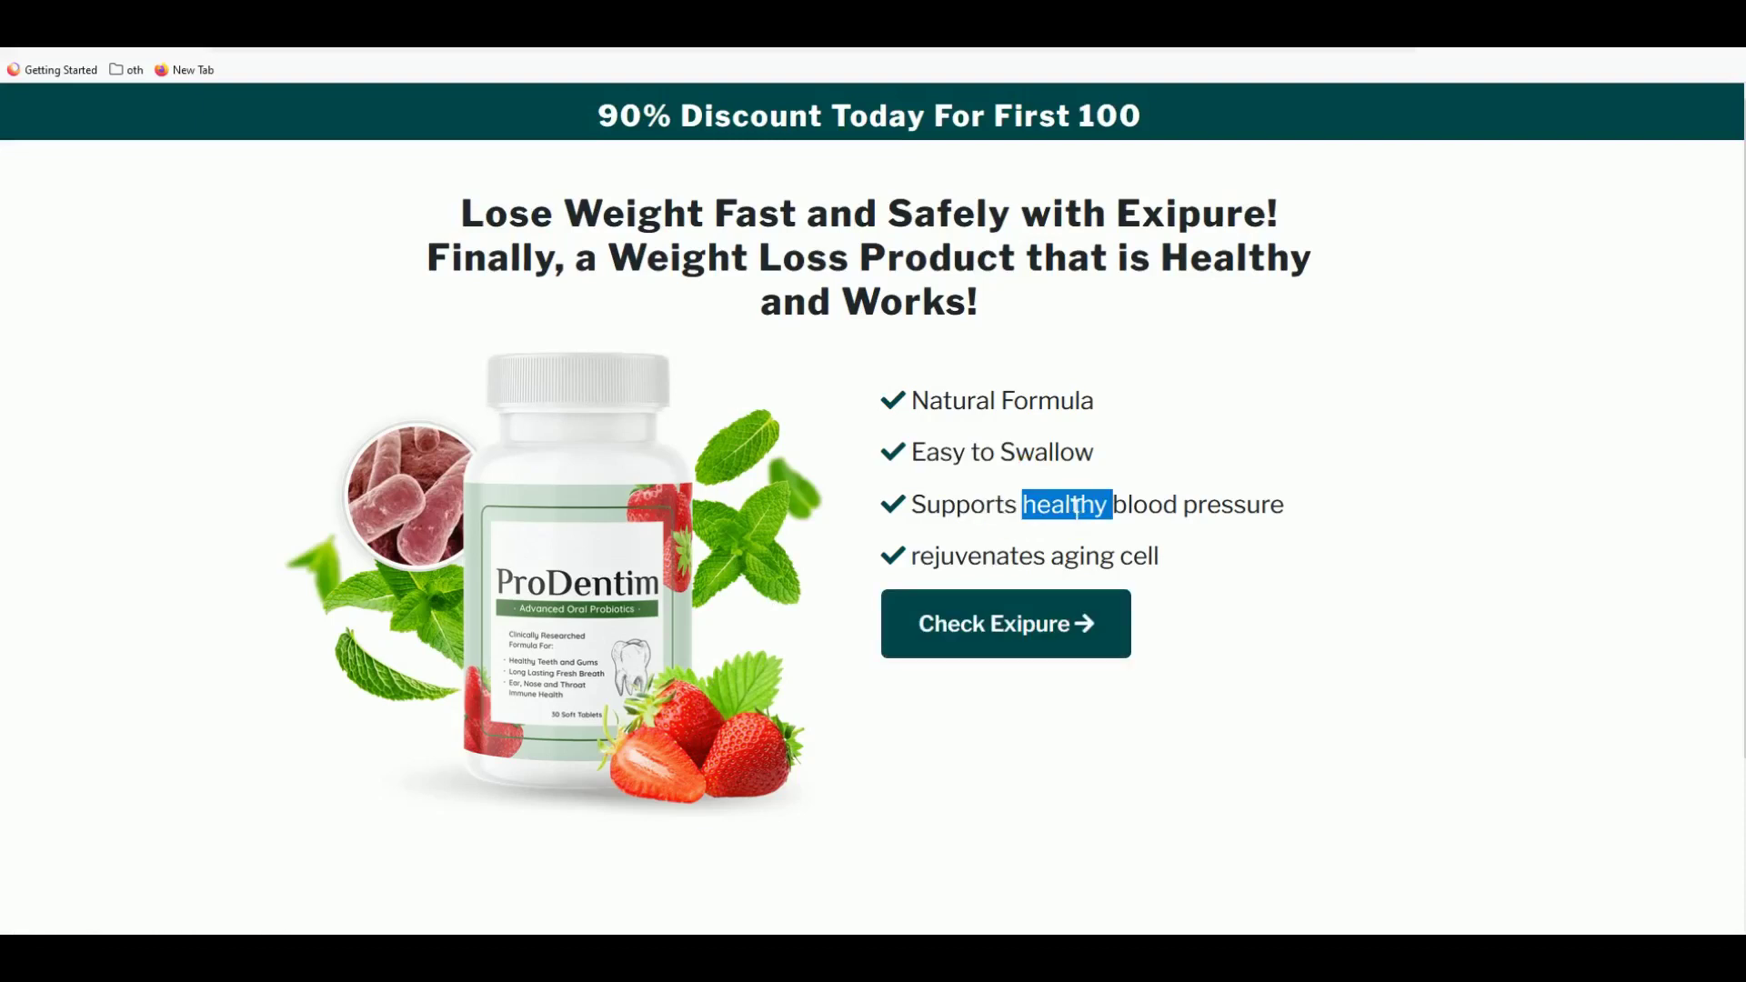
pyautogui.click(767, 378)
pyautogui.click(479, 86)
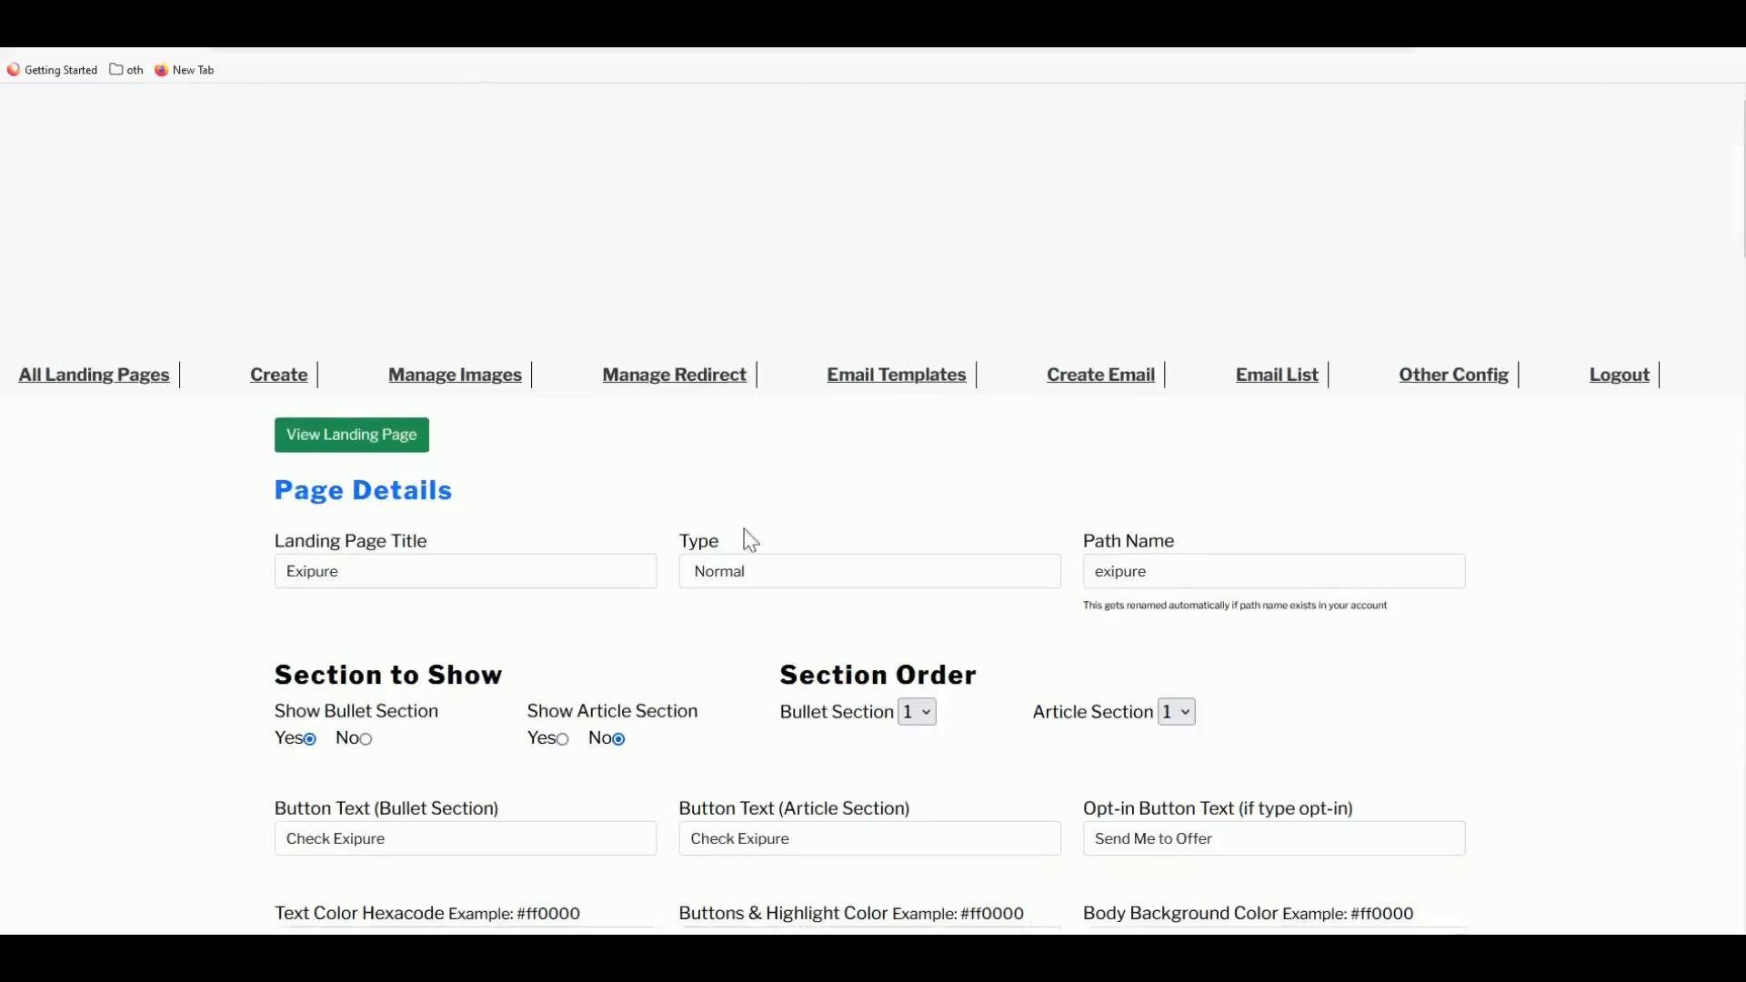
# - Set the Exipure page's Type dropdown to Opt-in
pyautogui.scroll(-1, 741, 519)
pyautogui.click(735, 499)
pyautogui.click(738, 545)
pyautogui.scroll(-1, 734, 559)
pyautogui.scroll(-5, 850, 791)
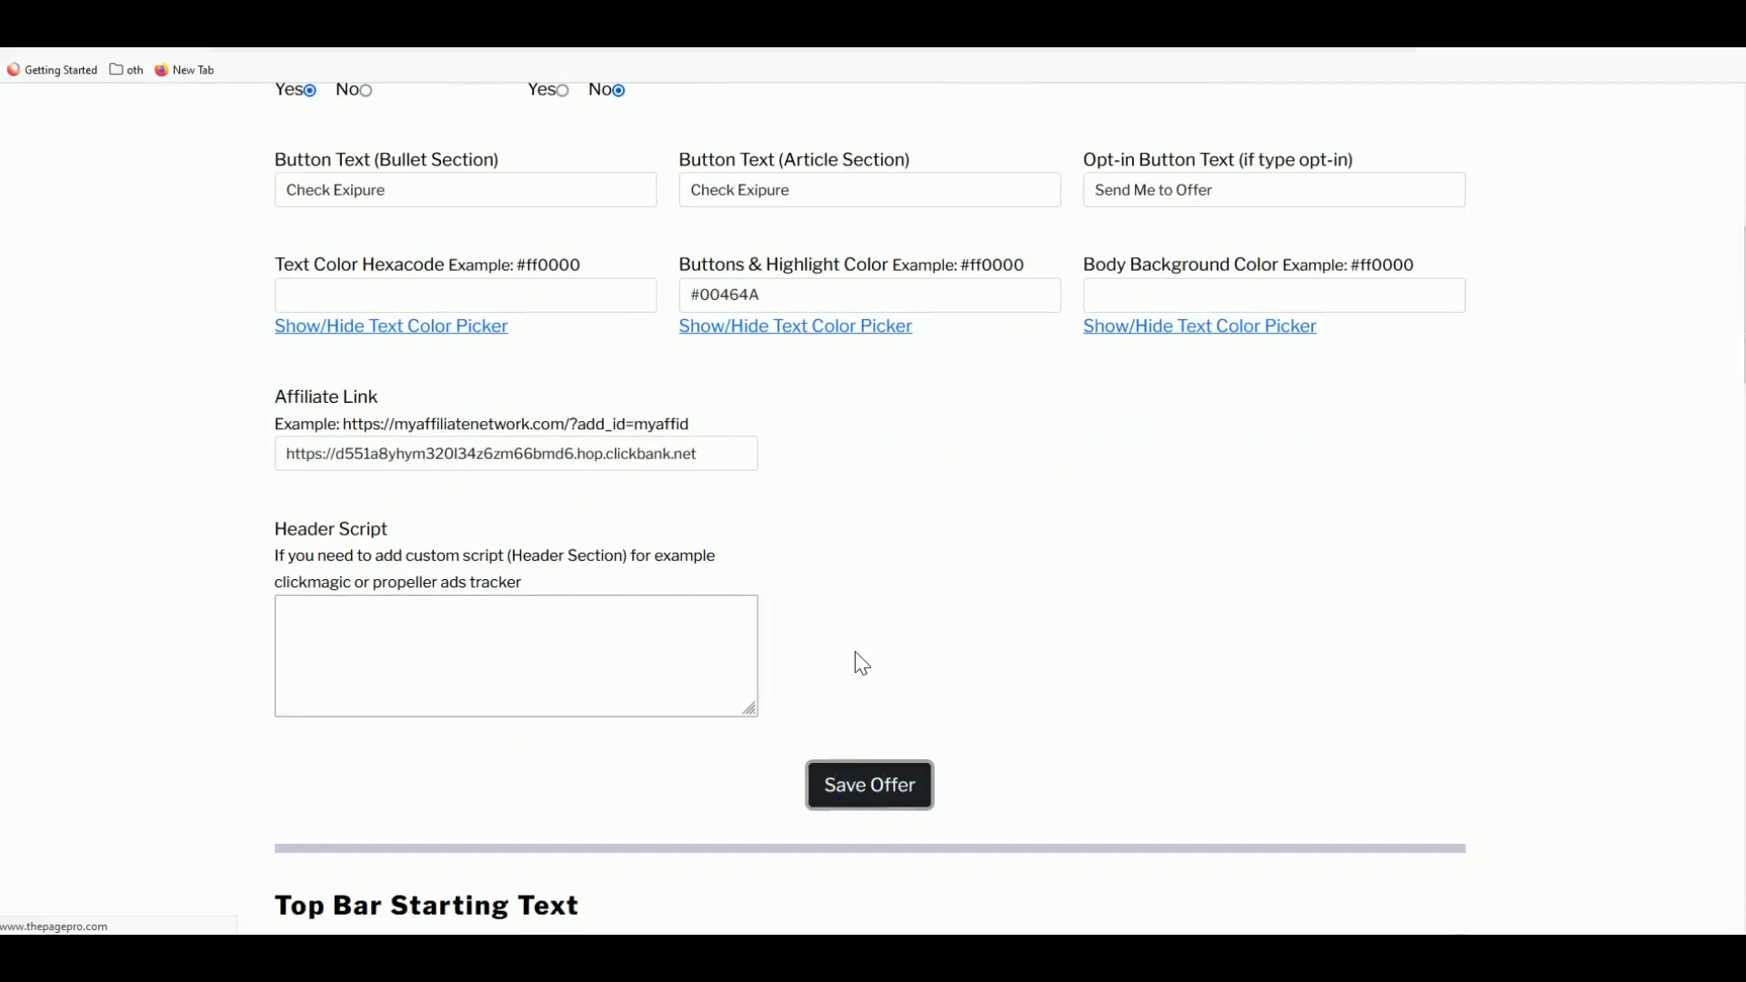
pyautogui.scroll(7, 800, 564)
# - On the live Exipure page, confirm Check Exipure now opens an email popup
pyautogui.click(482, 50)
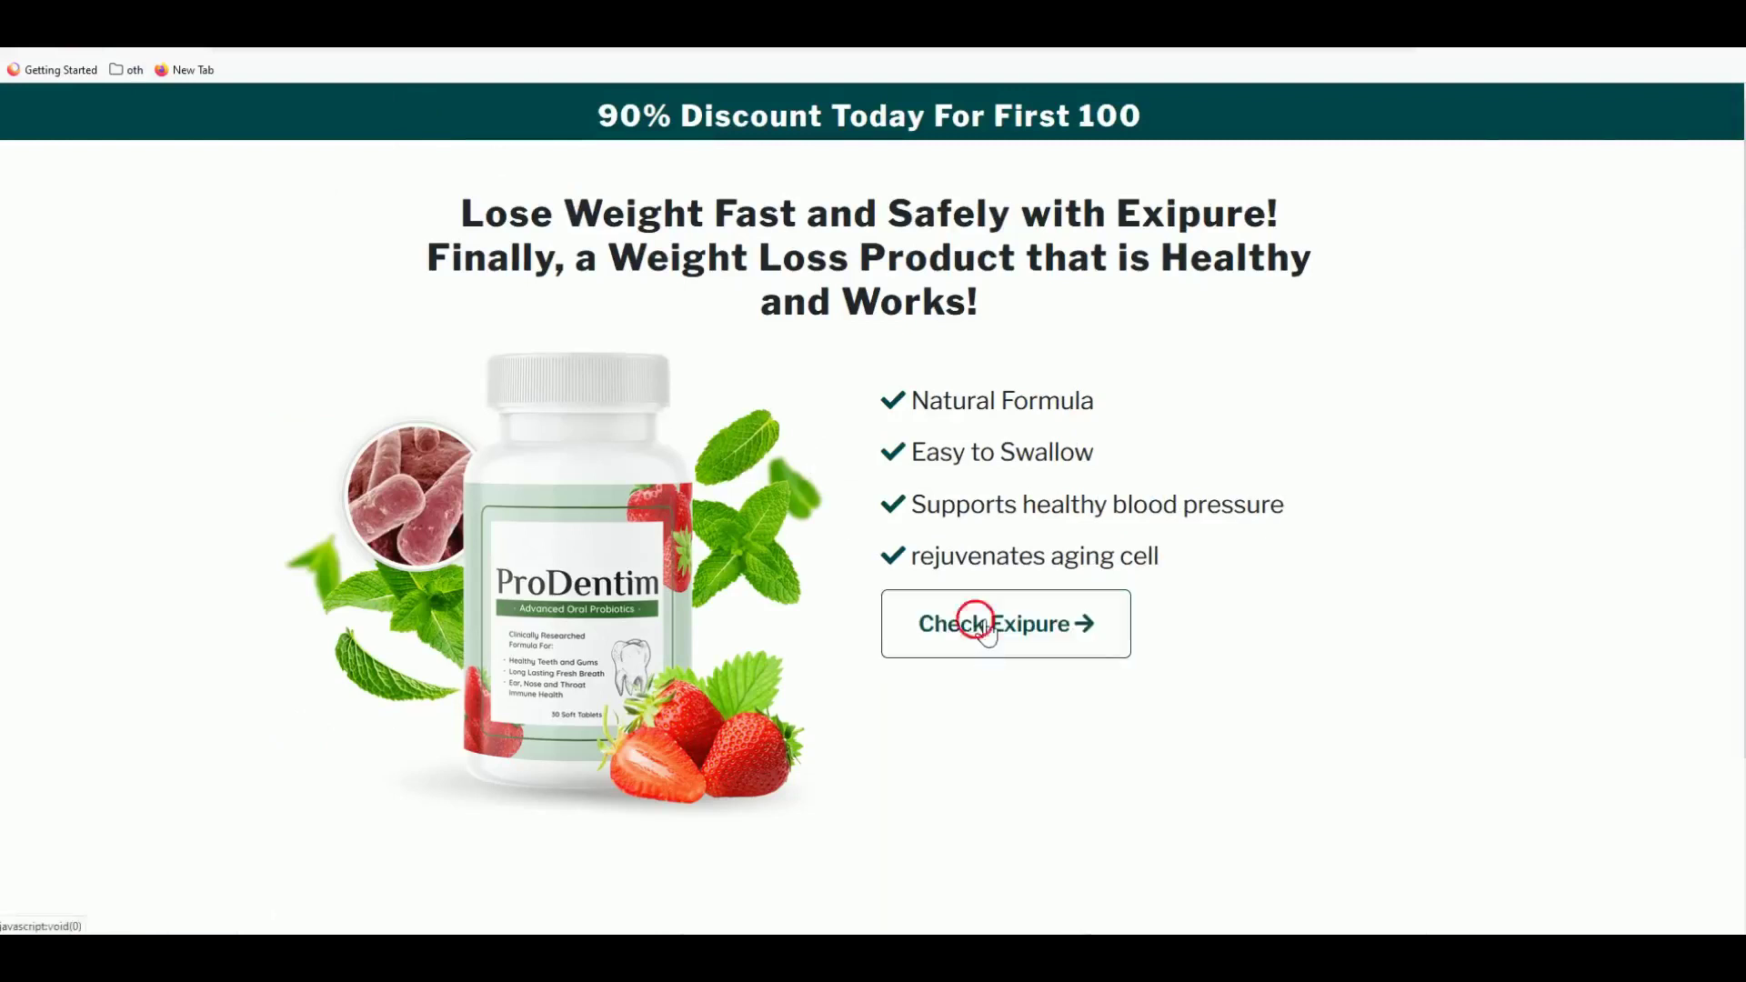
pyautogui.click(969, 626)
pyautogui.click(600, 339)
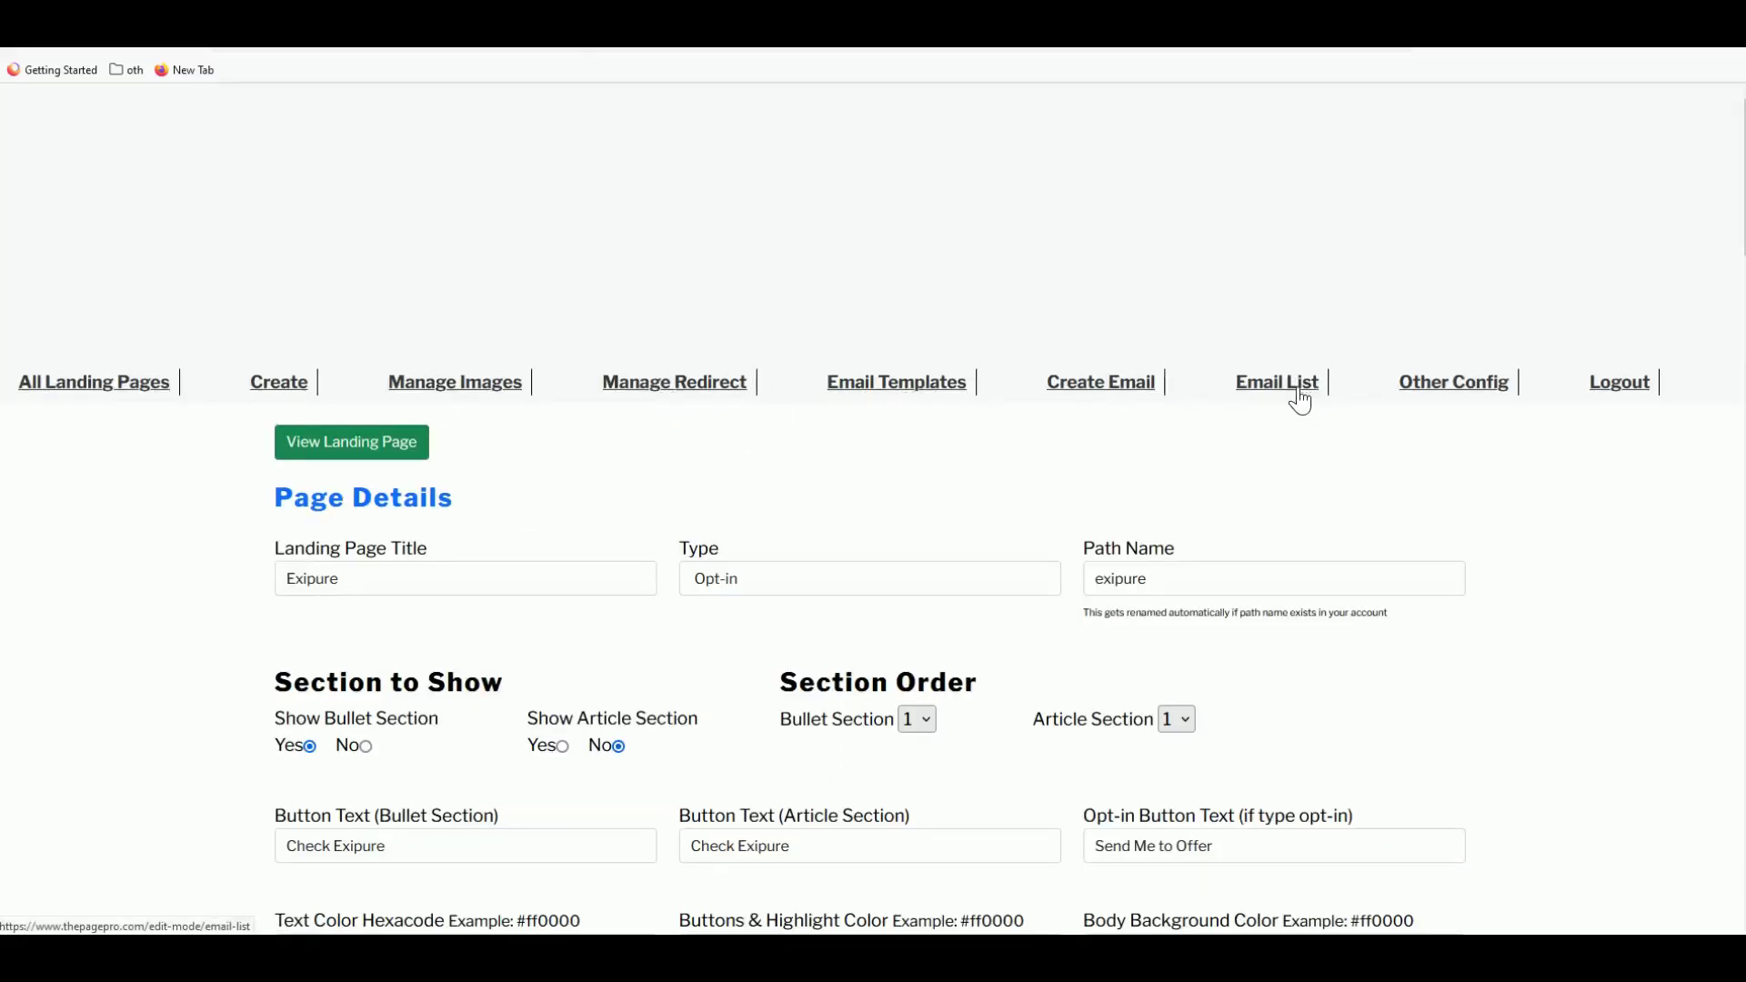
# - Go to the All Landing Pages list
pyautogui.scroll(-3, 919, 515)
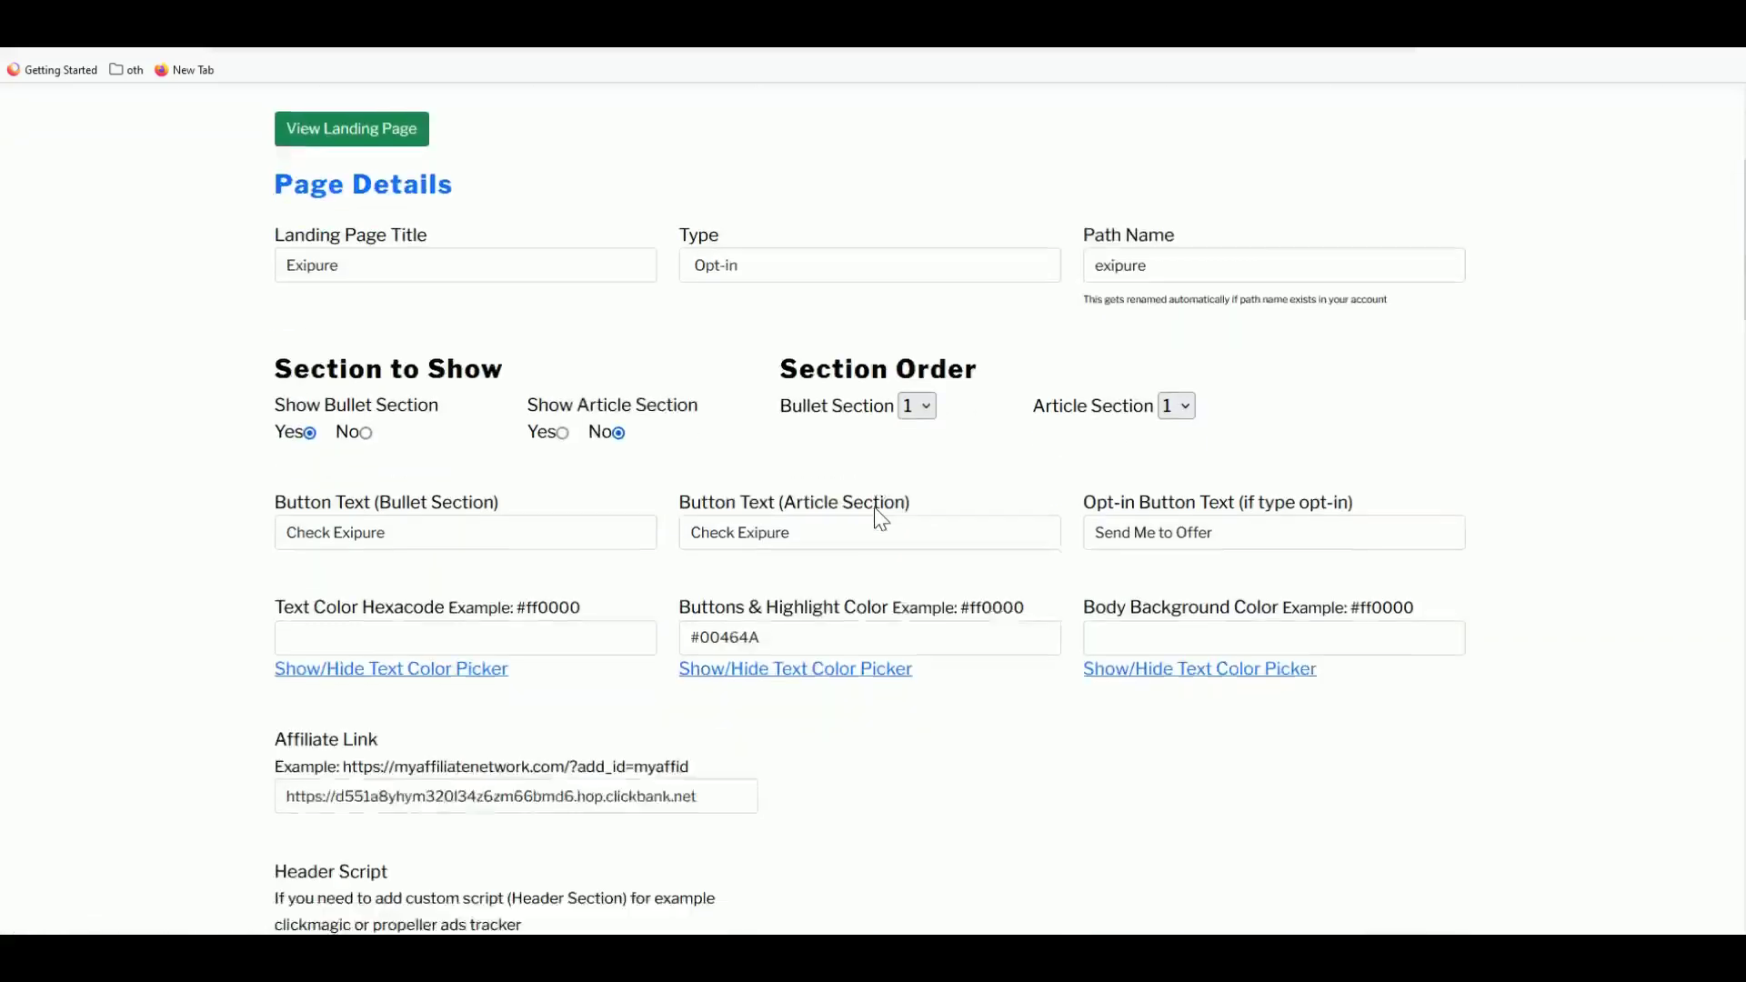
pyautogui.scroll(-1, 881, 518)
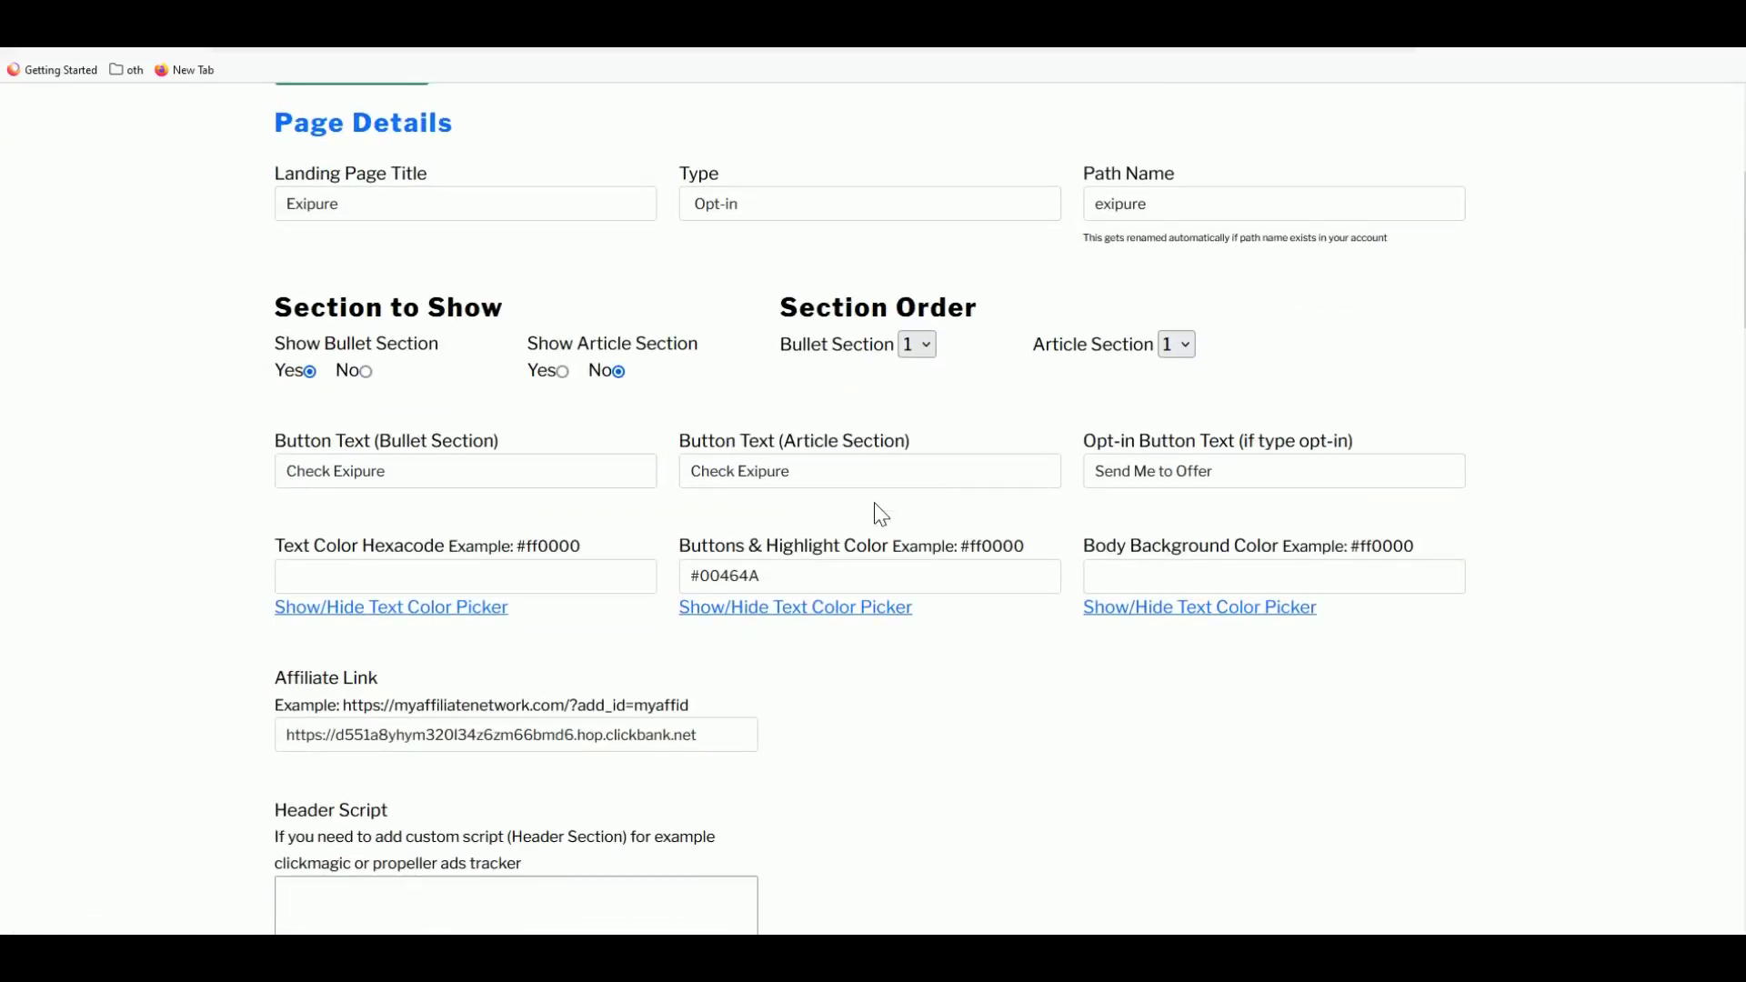
pyautogui.scroll(-2, 855, 498)
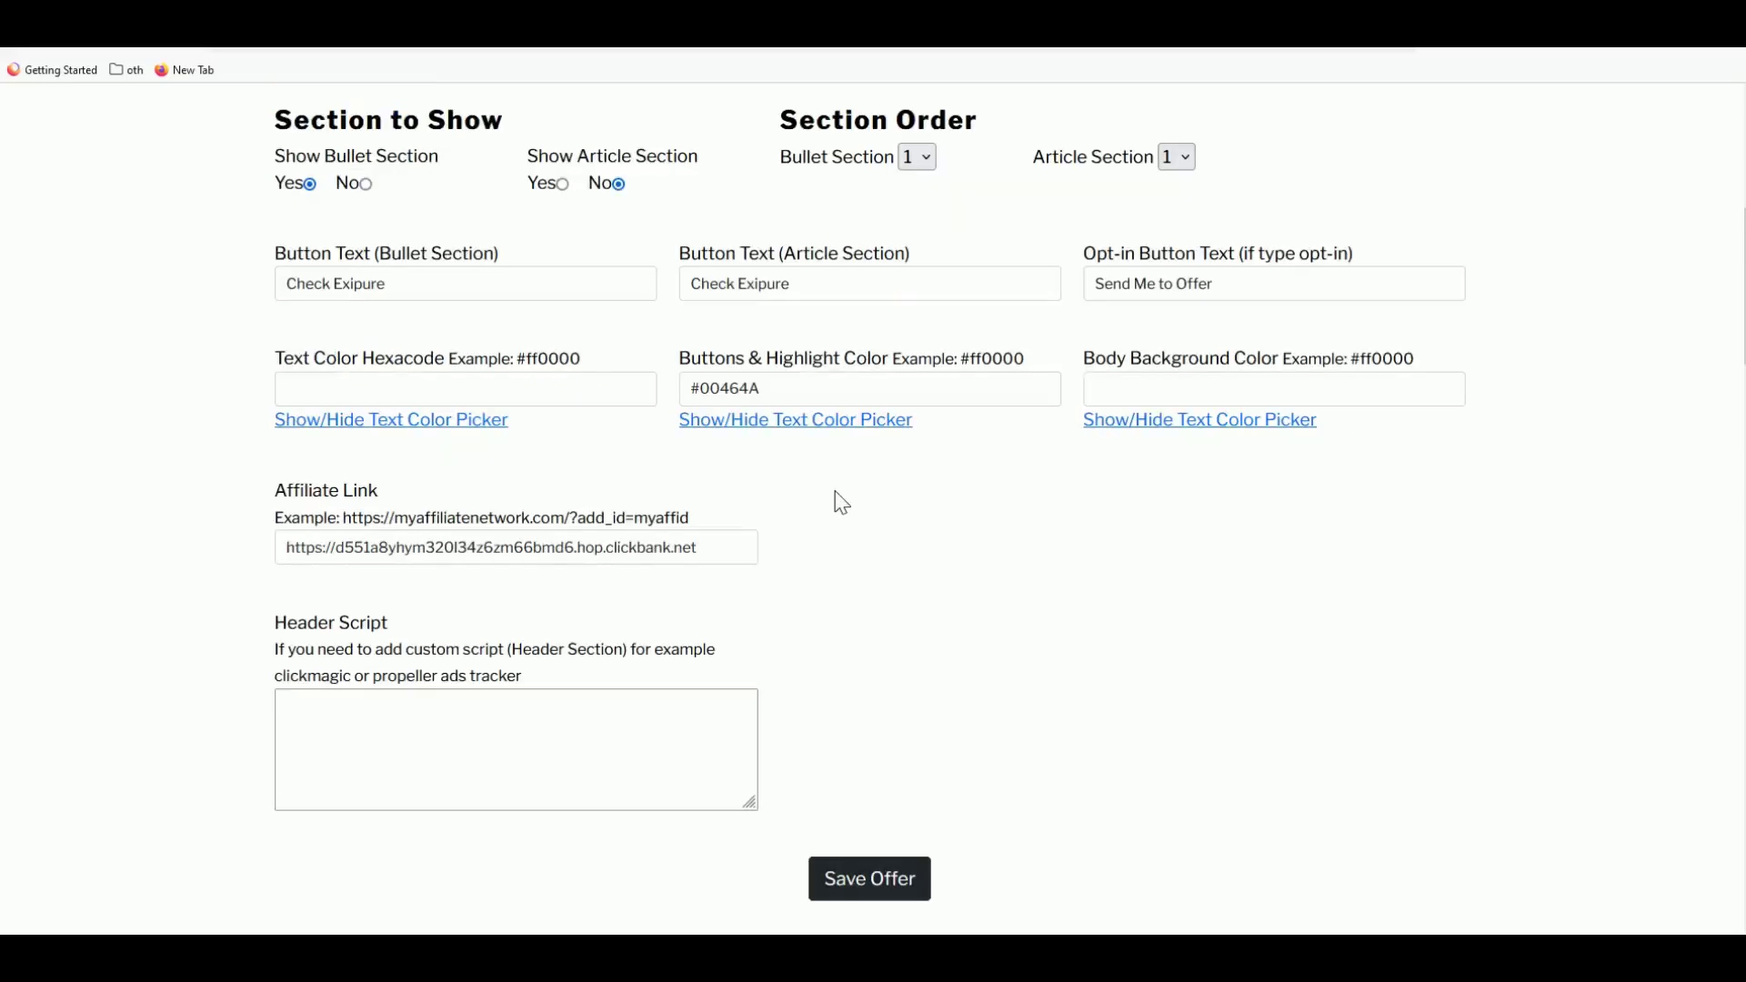
pyautogui.scroll(5, 726, 460)
pyautogui.click(136, 403)
pyautogui.scroll(-2, 505, 418)
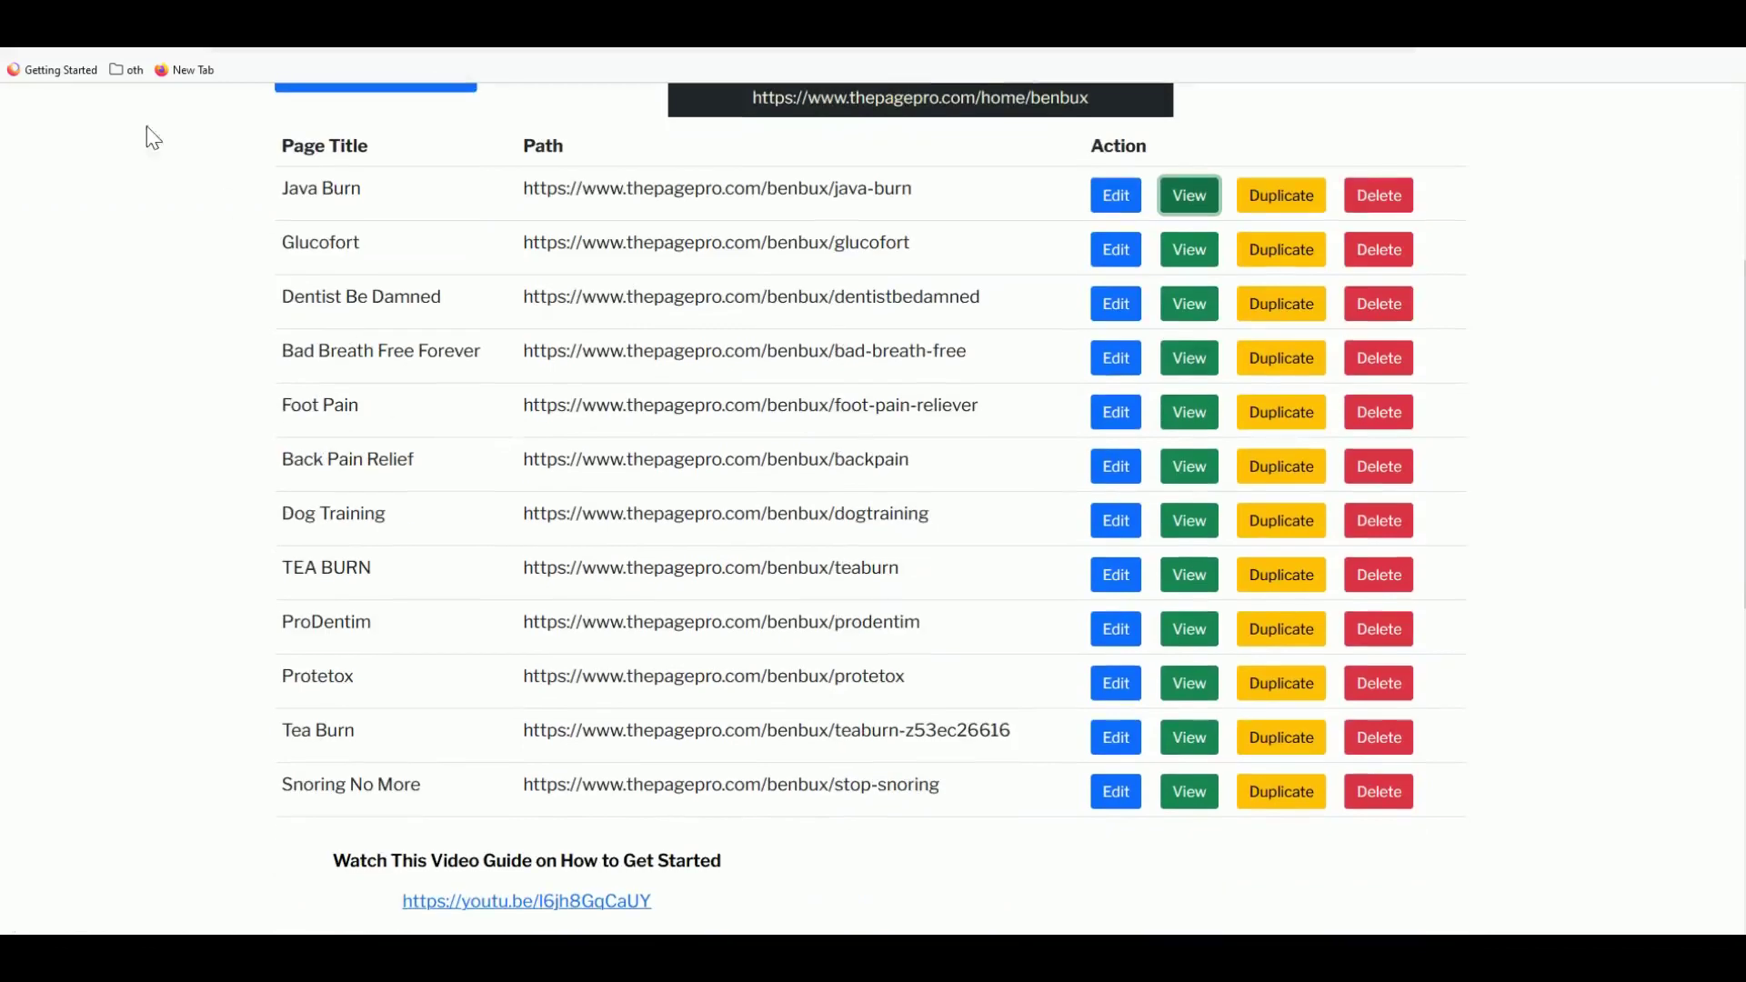
# - Open the Exipure entry's URL in a new browser tab
pyautogui.scroll(-3, 421, 733)
pyautogui.scroll(3, 343, 810)
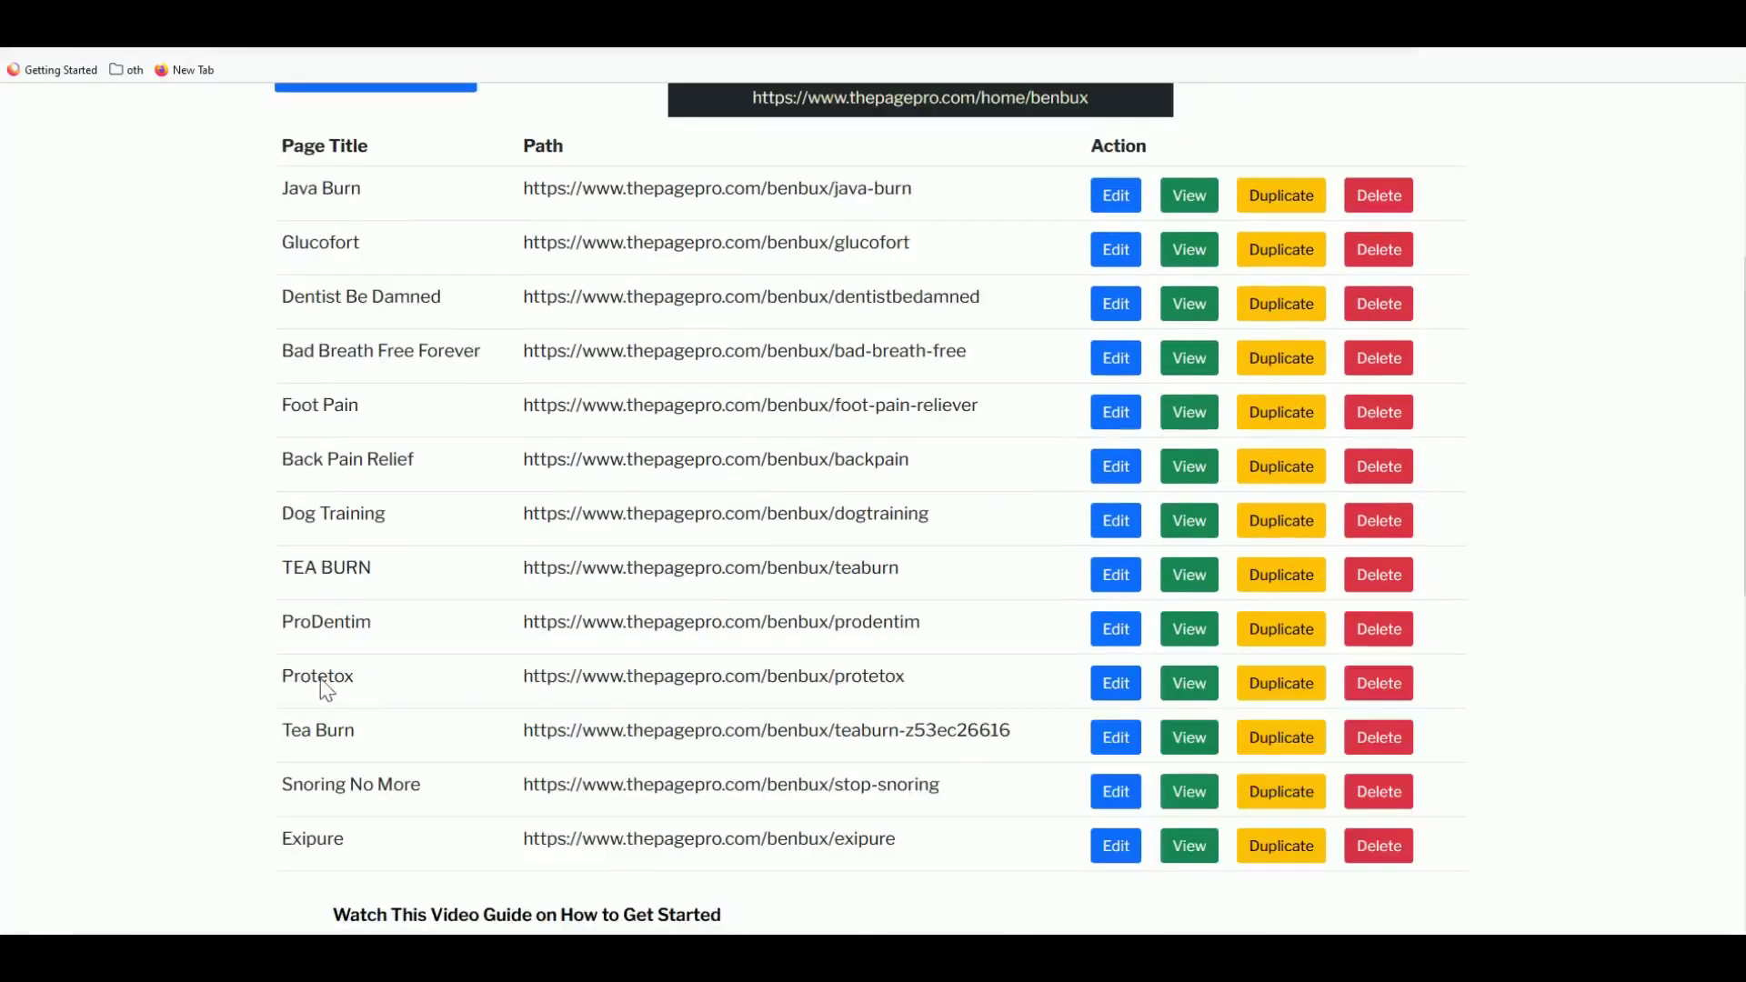
pyautogui.scroll(-1, 386, 732)
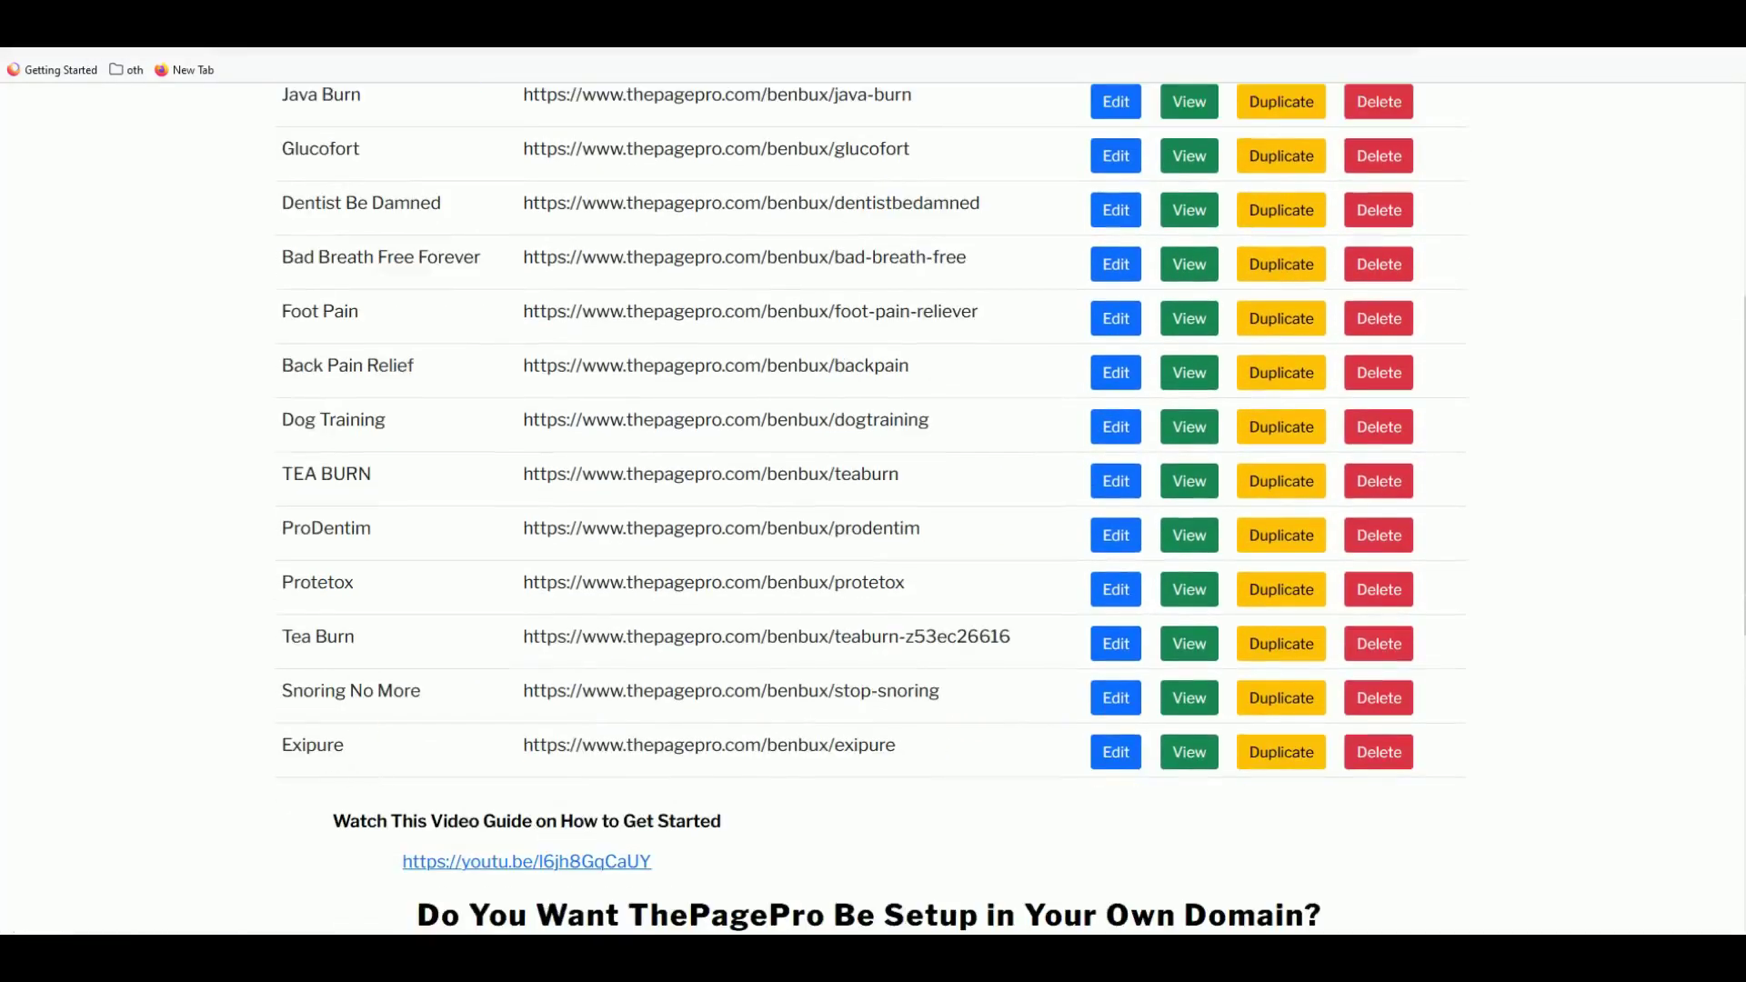
pyautogui.moveTo(524, 745); pyautogui.dragTo(943, 755)
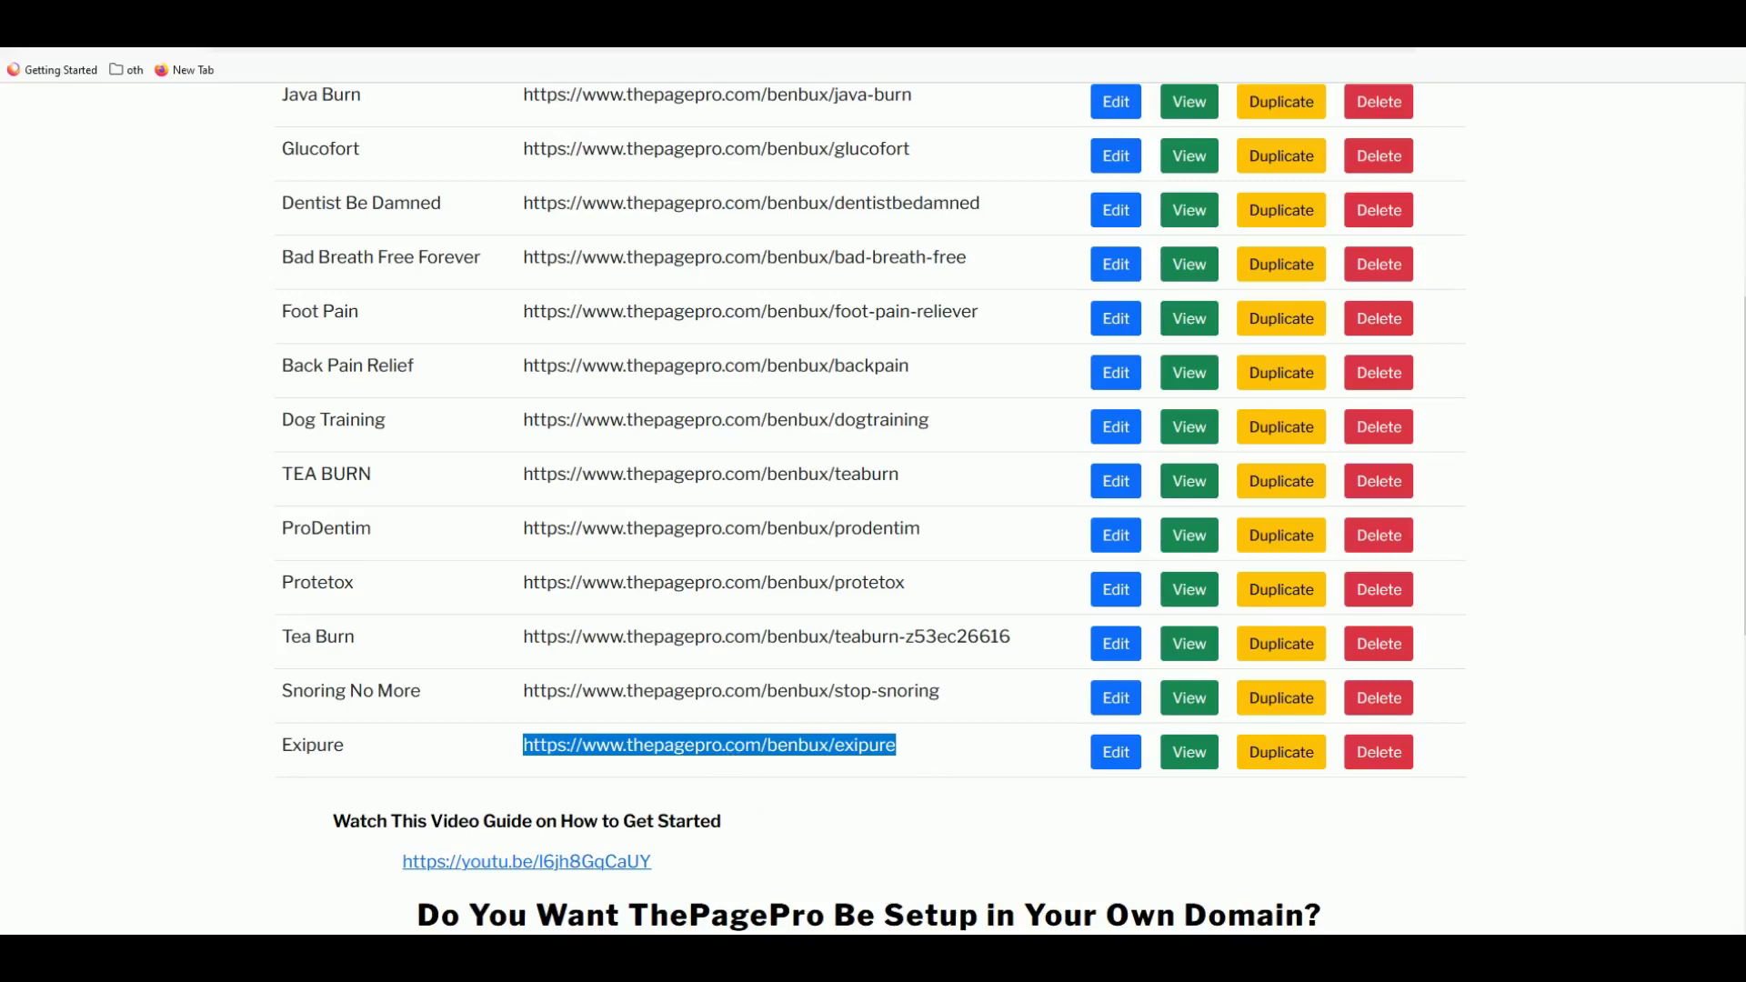
pyautogui.rightClick(760, 747)
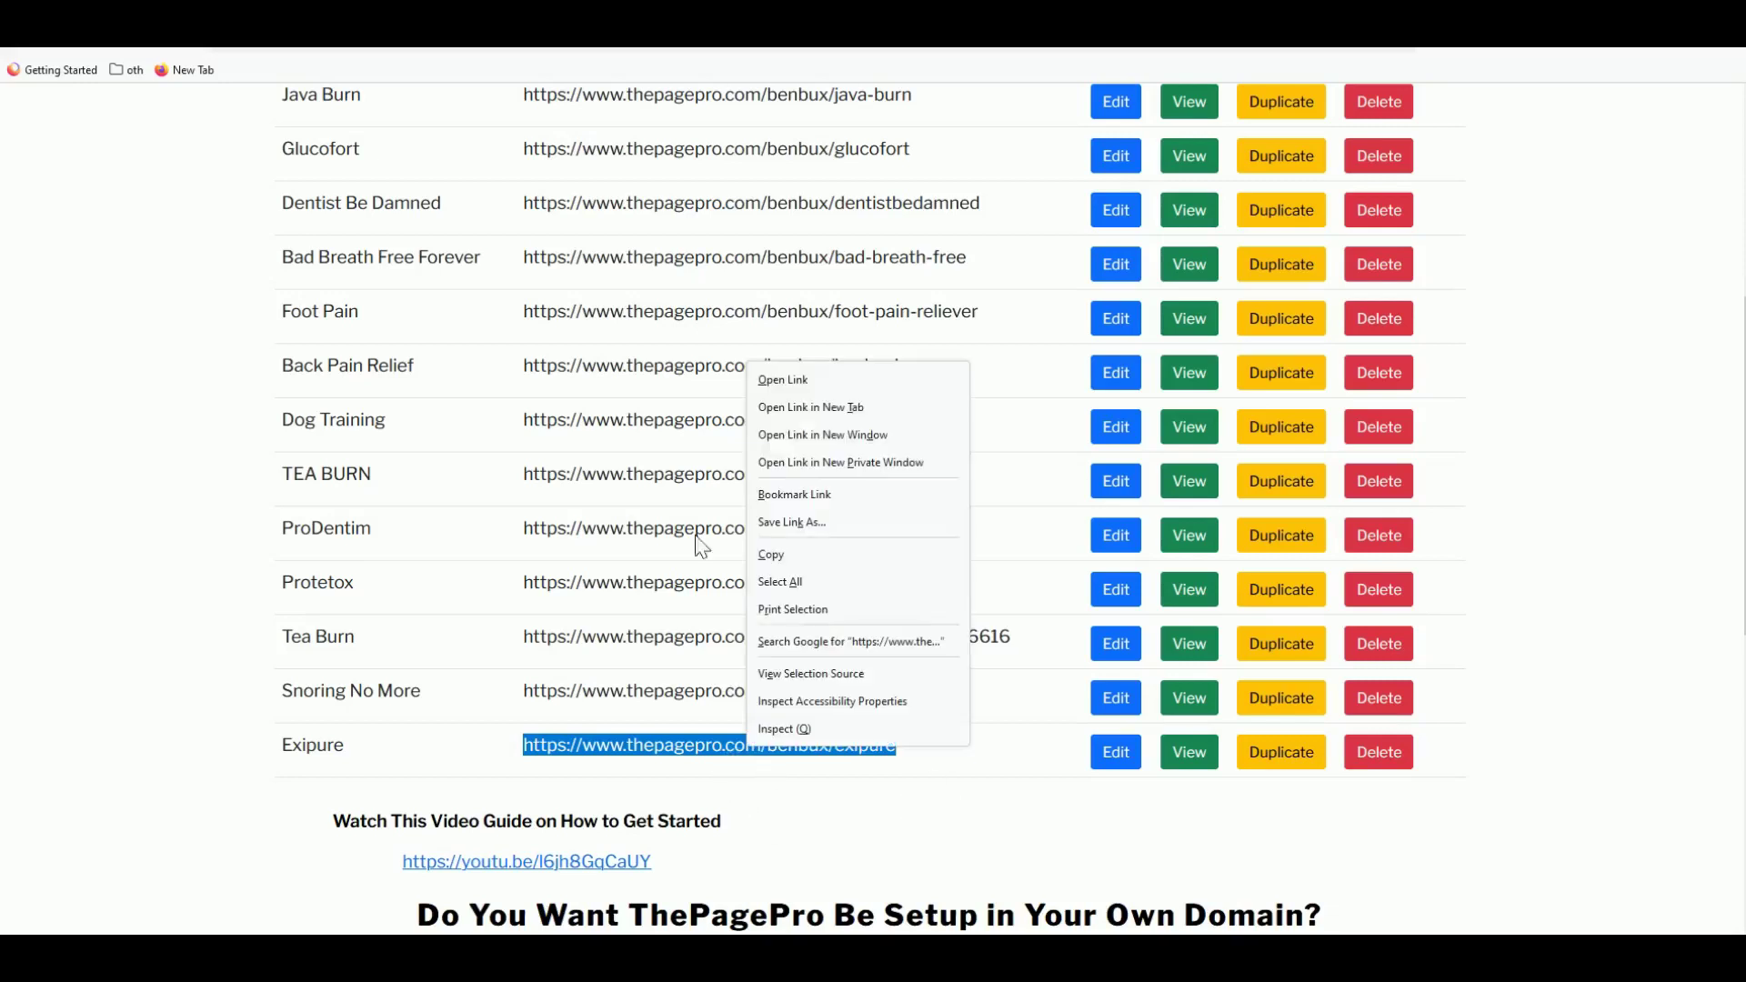
pyautogui.click(810, 415)
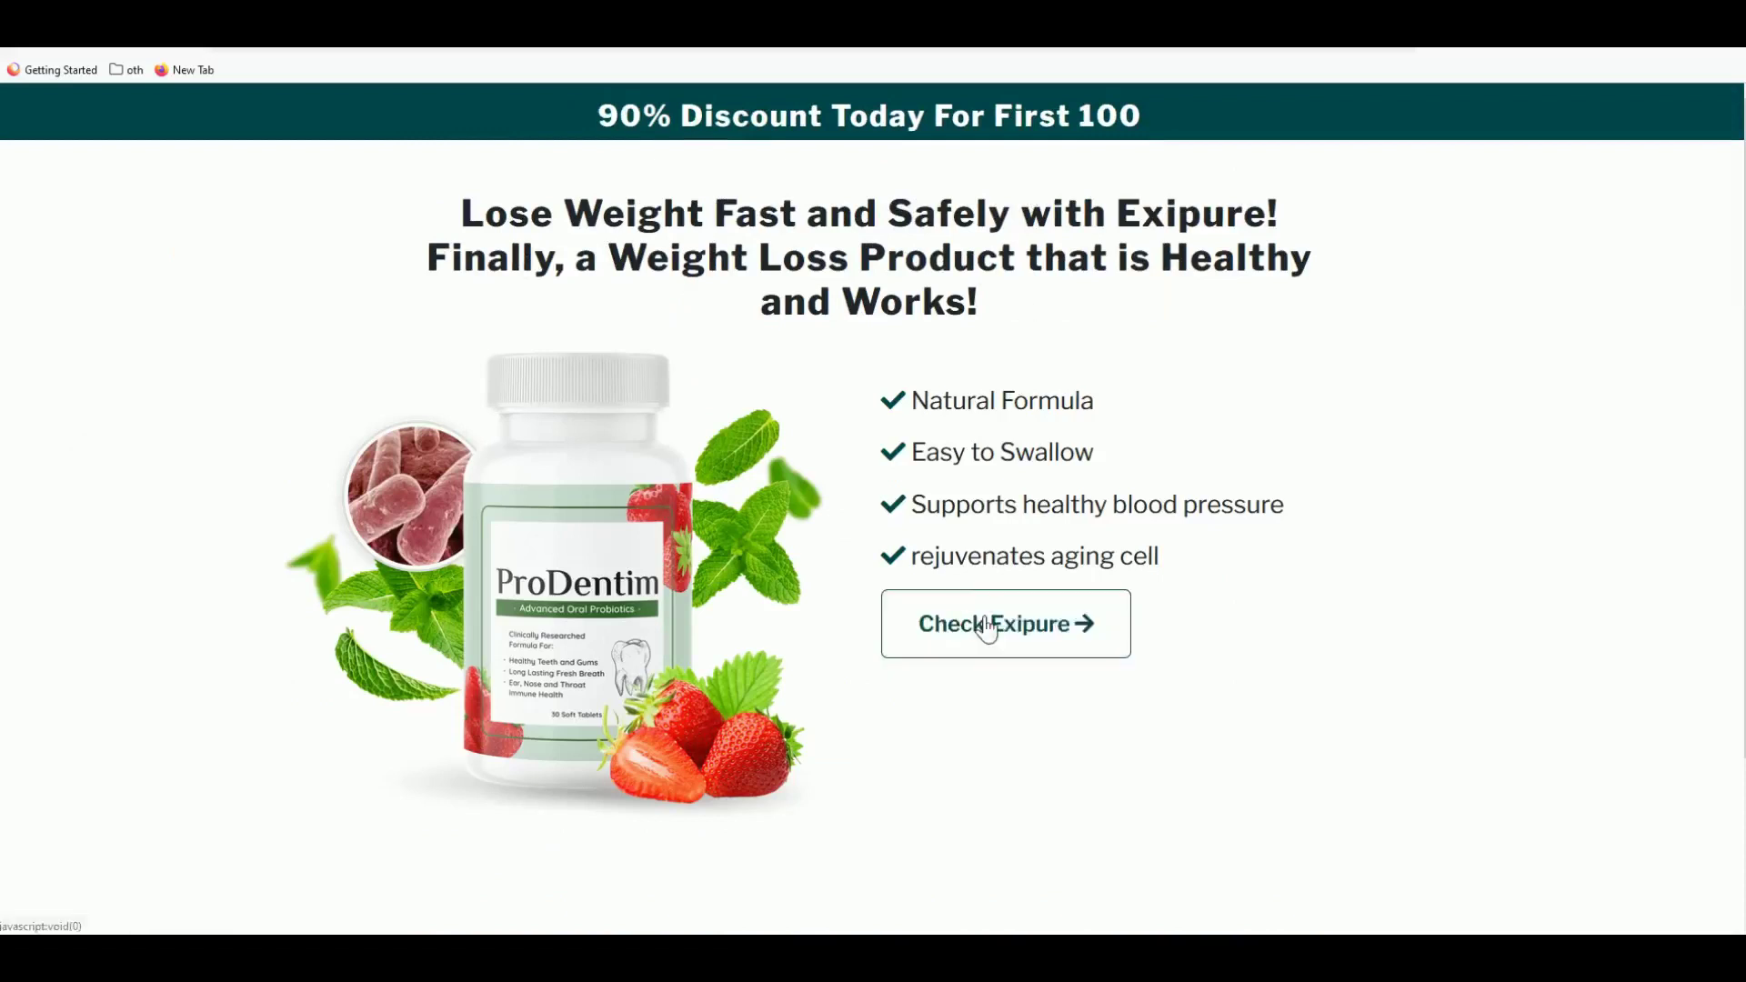
# - Test the live page's Check Exipure button and its email field
pyautogui.click(982, 623)
pyautogui.click(680, 341)
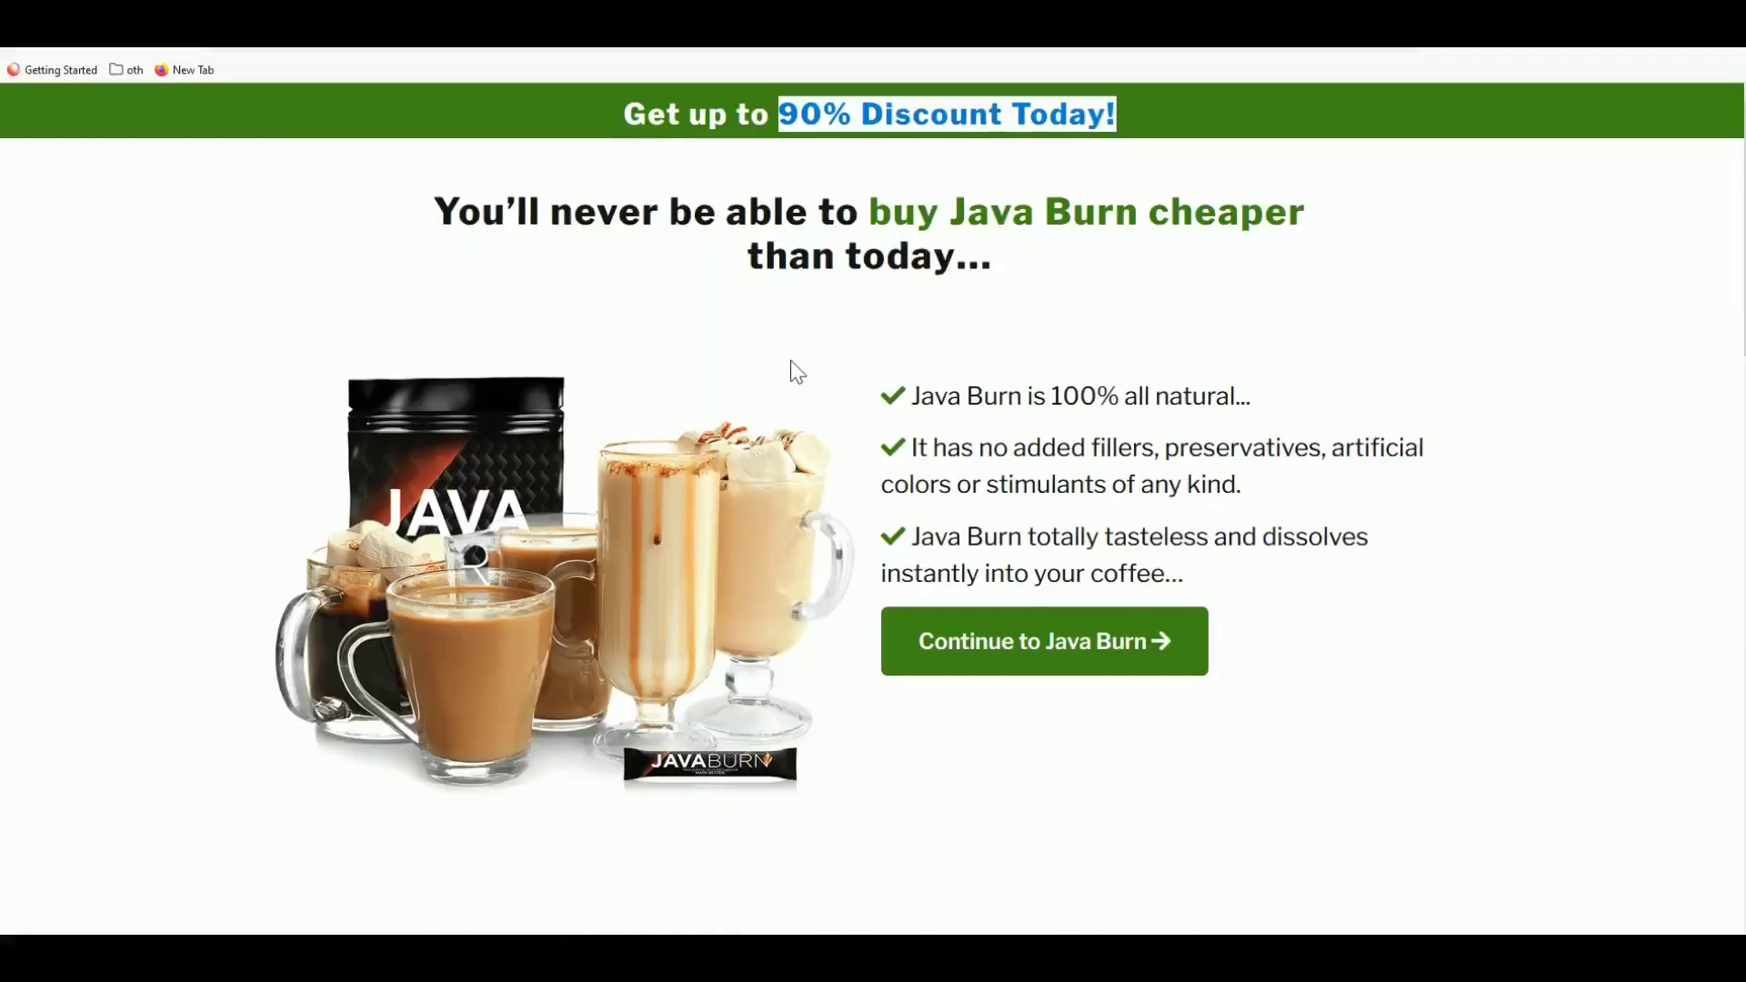
pyautogui.scroll(-5, 791, 371)
pyautogui.scroll(-3, 791, 370)
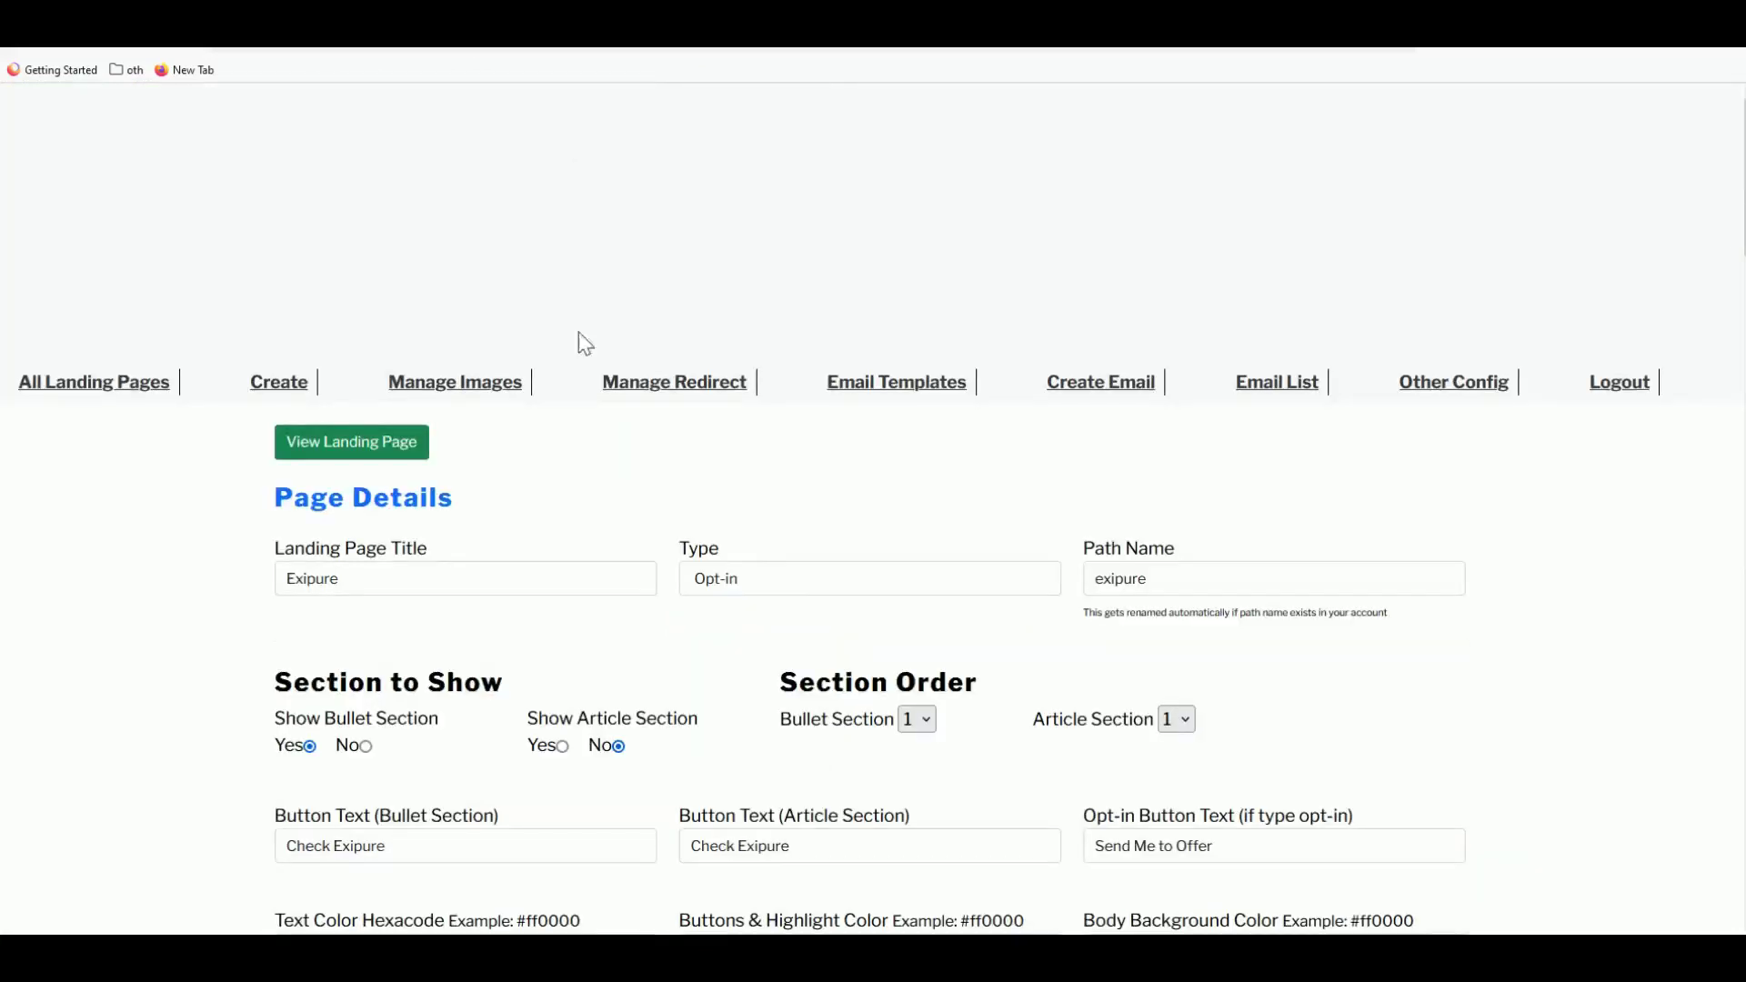
# - Paste the bullet section's Heading 1 headline into Article Head Line
pyautogui.scroll(-15, 578, 337)
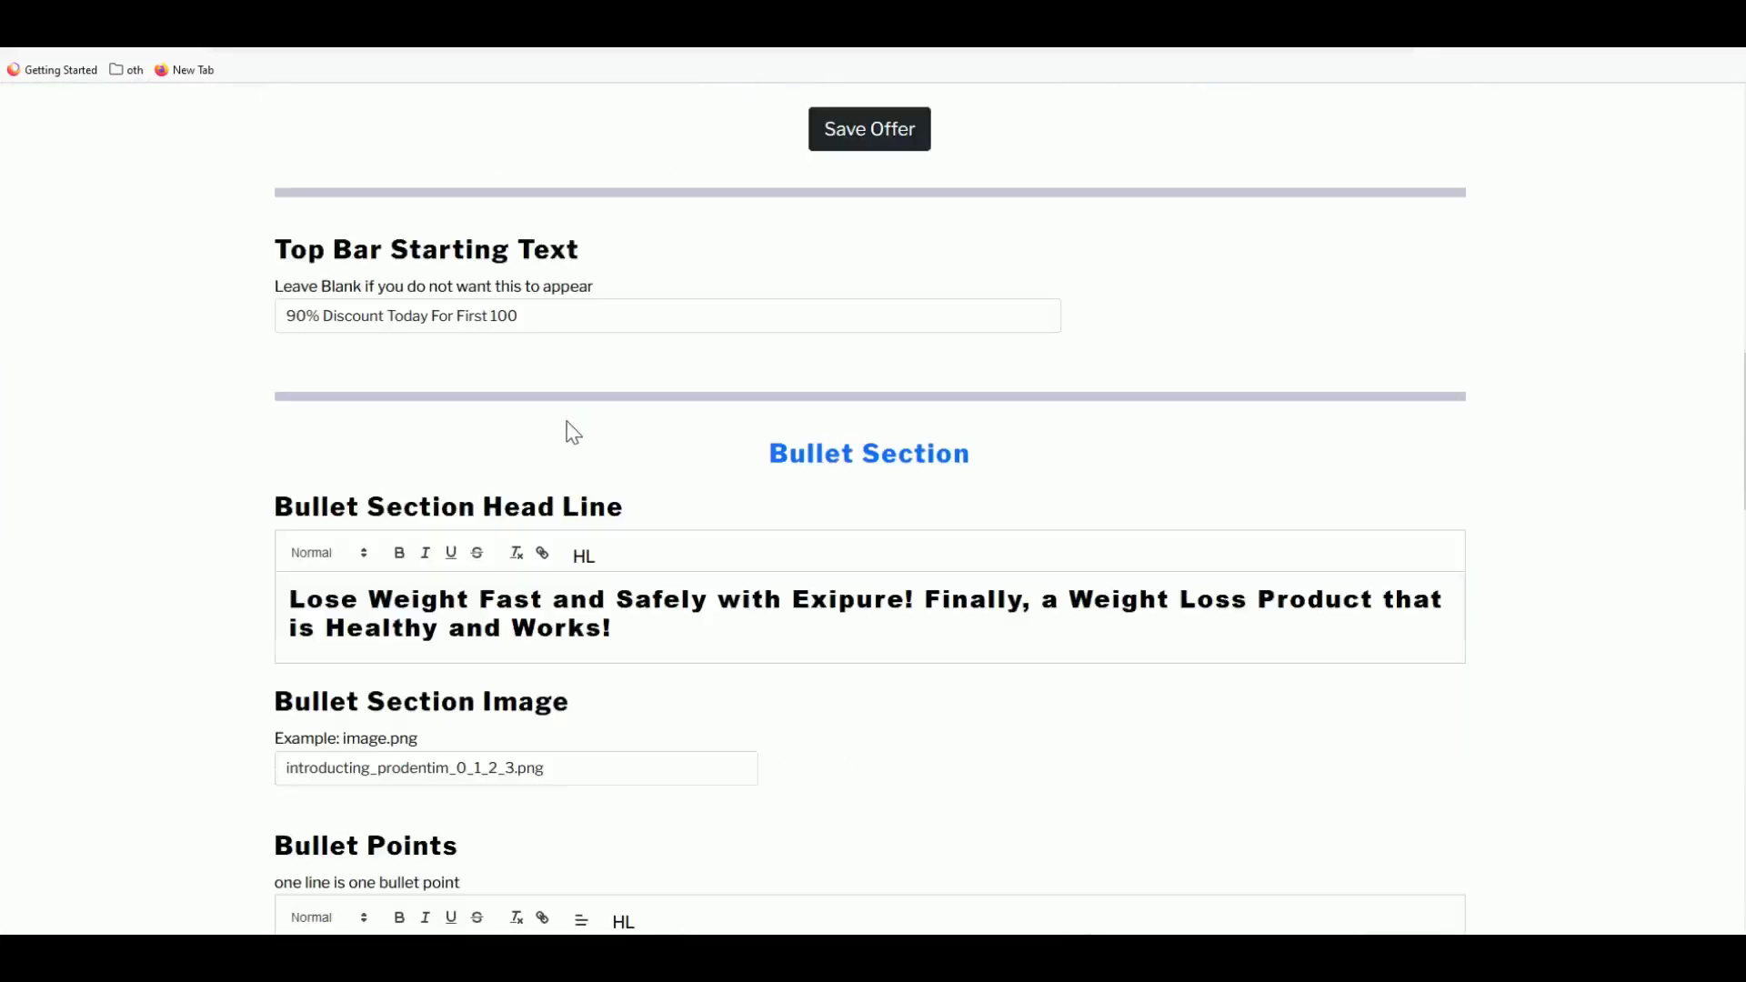
pyautogui.scroll(-2, 873, 491)
pyautogui.moveTo(612, 342); pyautogui.dragTo(243, 311)
pyautogui.hotkey('ctrl', 'c')
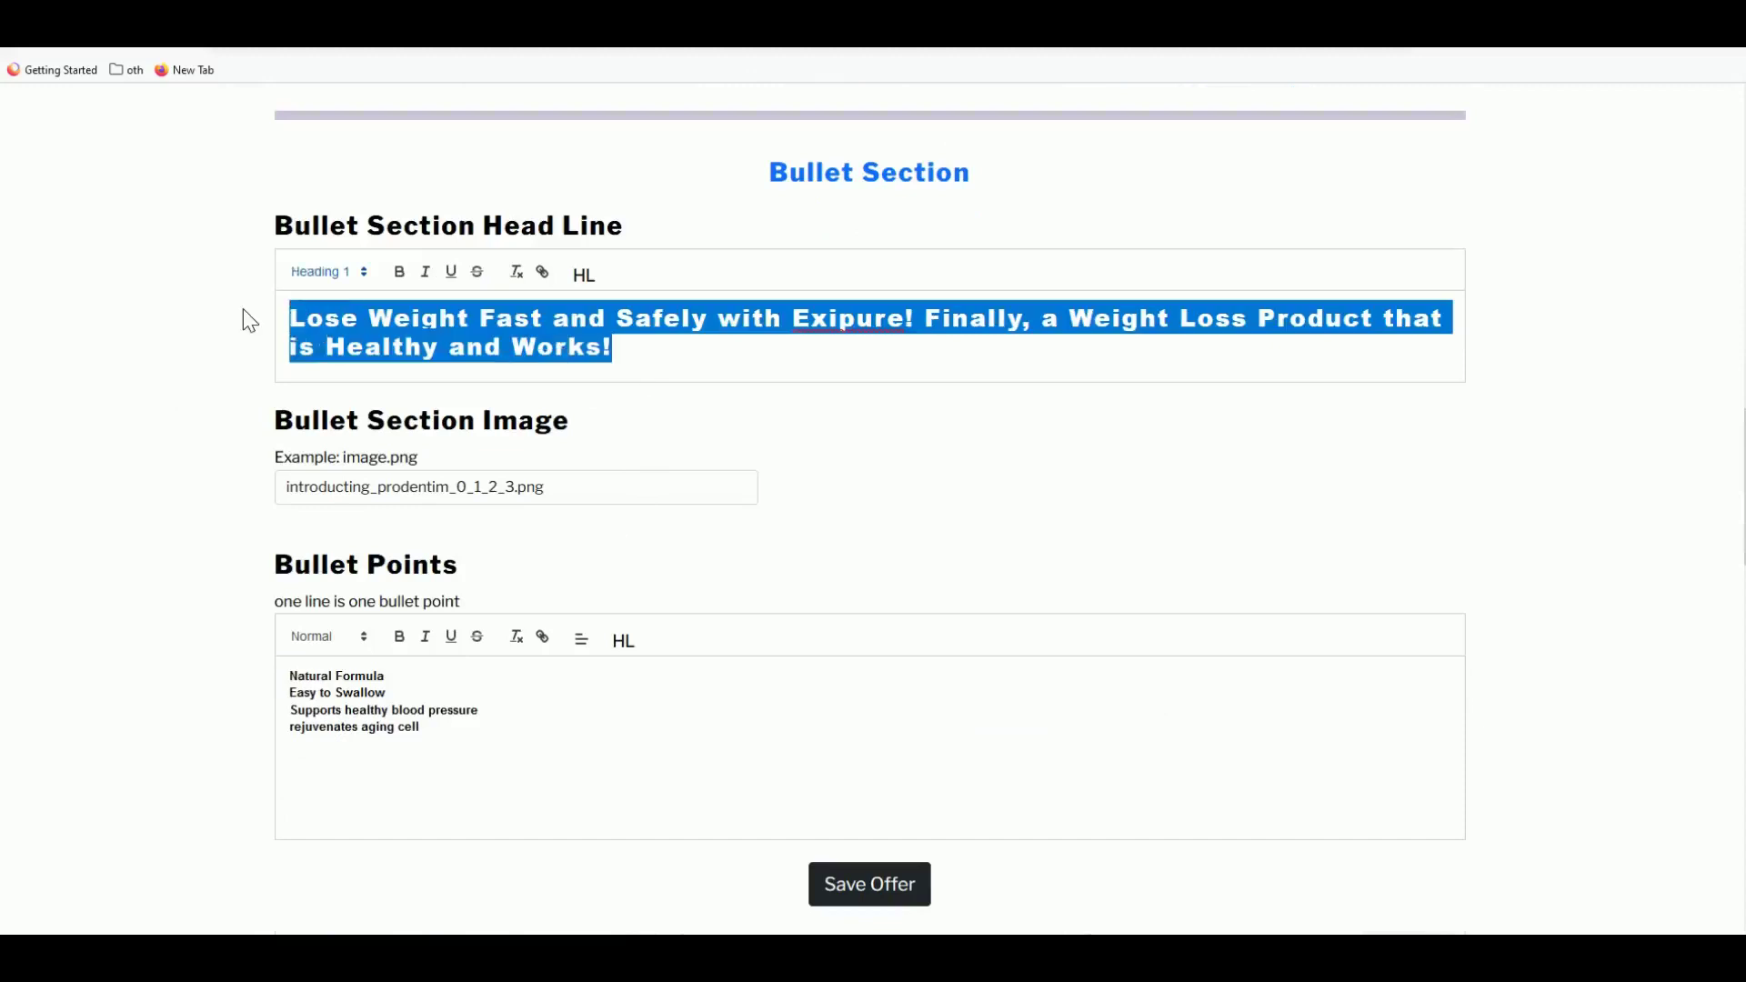
pyautogui.scroll(-3, 242, 311)
pyautogui.scroll(-3, 243, 308)
pyautogui.hotkey('ctrl', 'v')
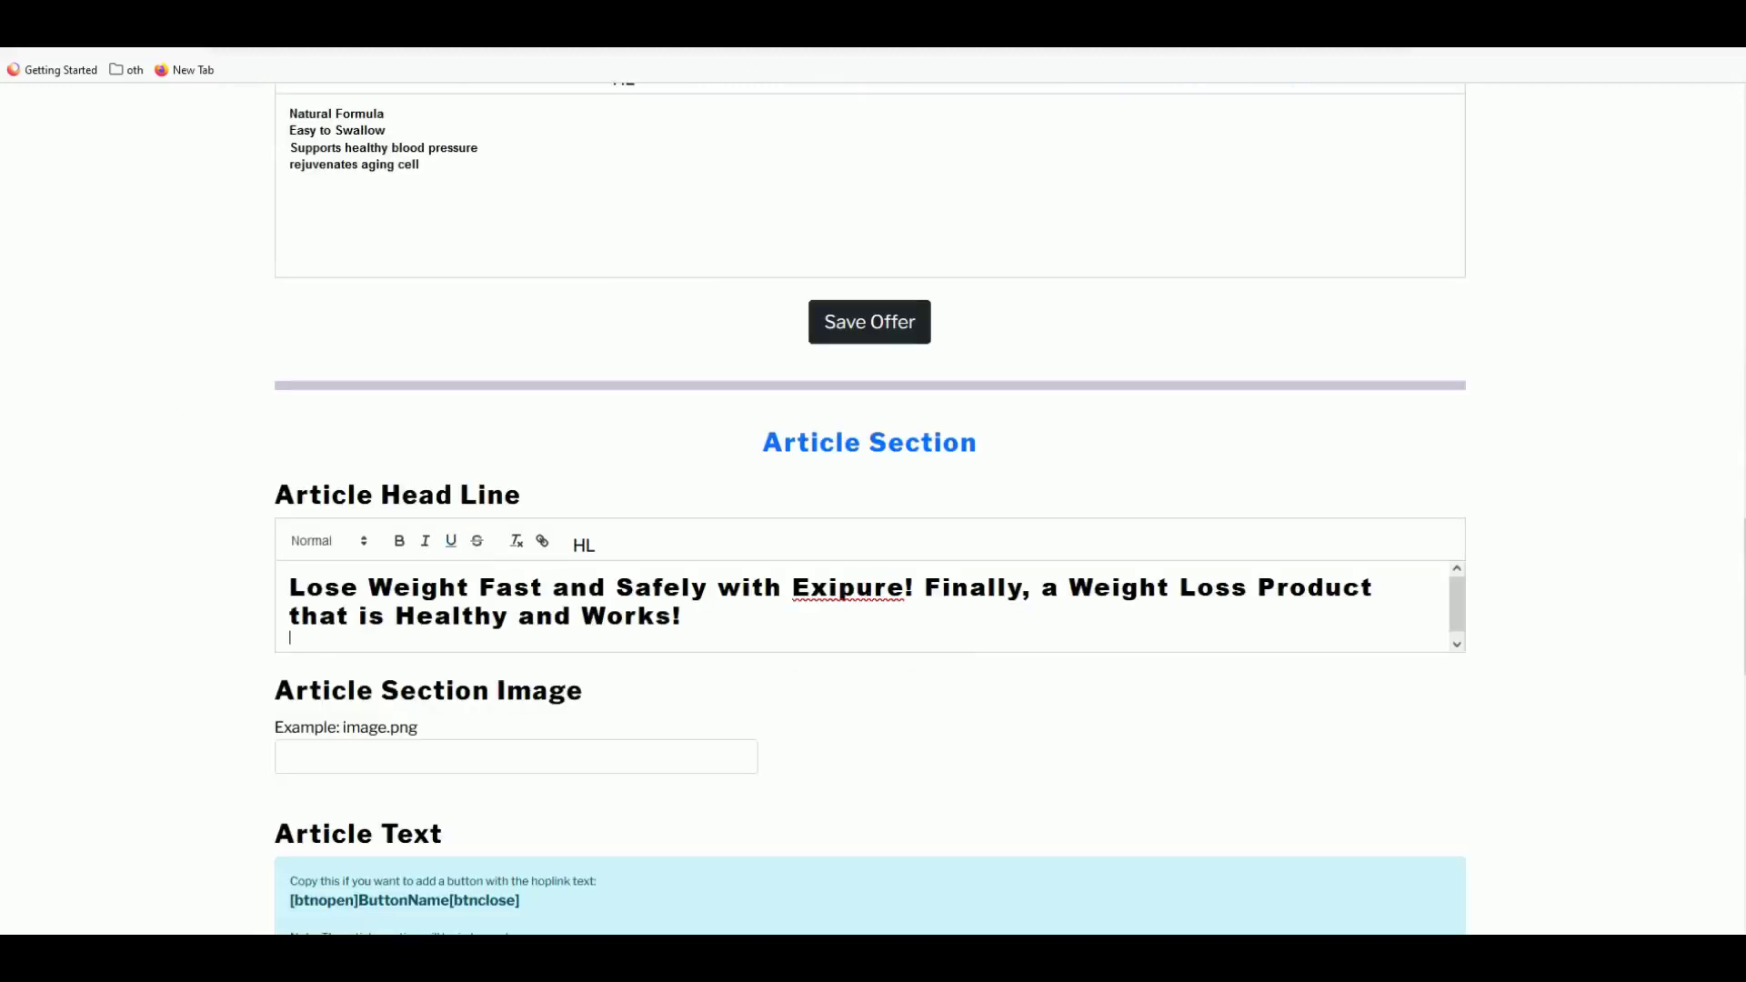
pyautogui.doubleClick(374, 616)
pyautogui.click(606, 616)
pyautogui.moveTo(684, 617); pyautogui.dragTo(288, 586)
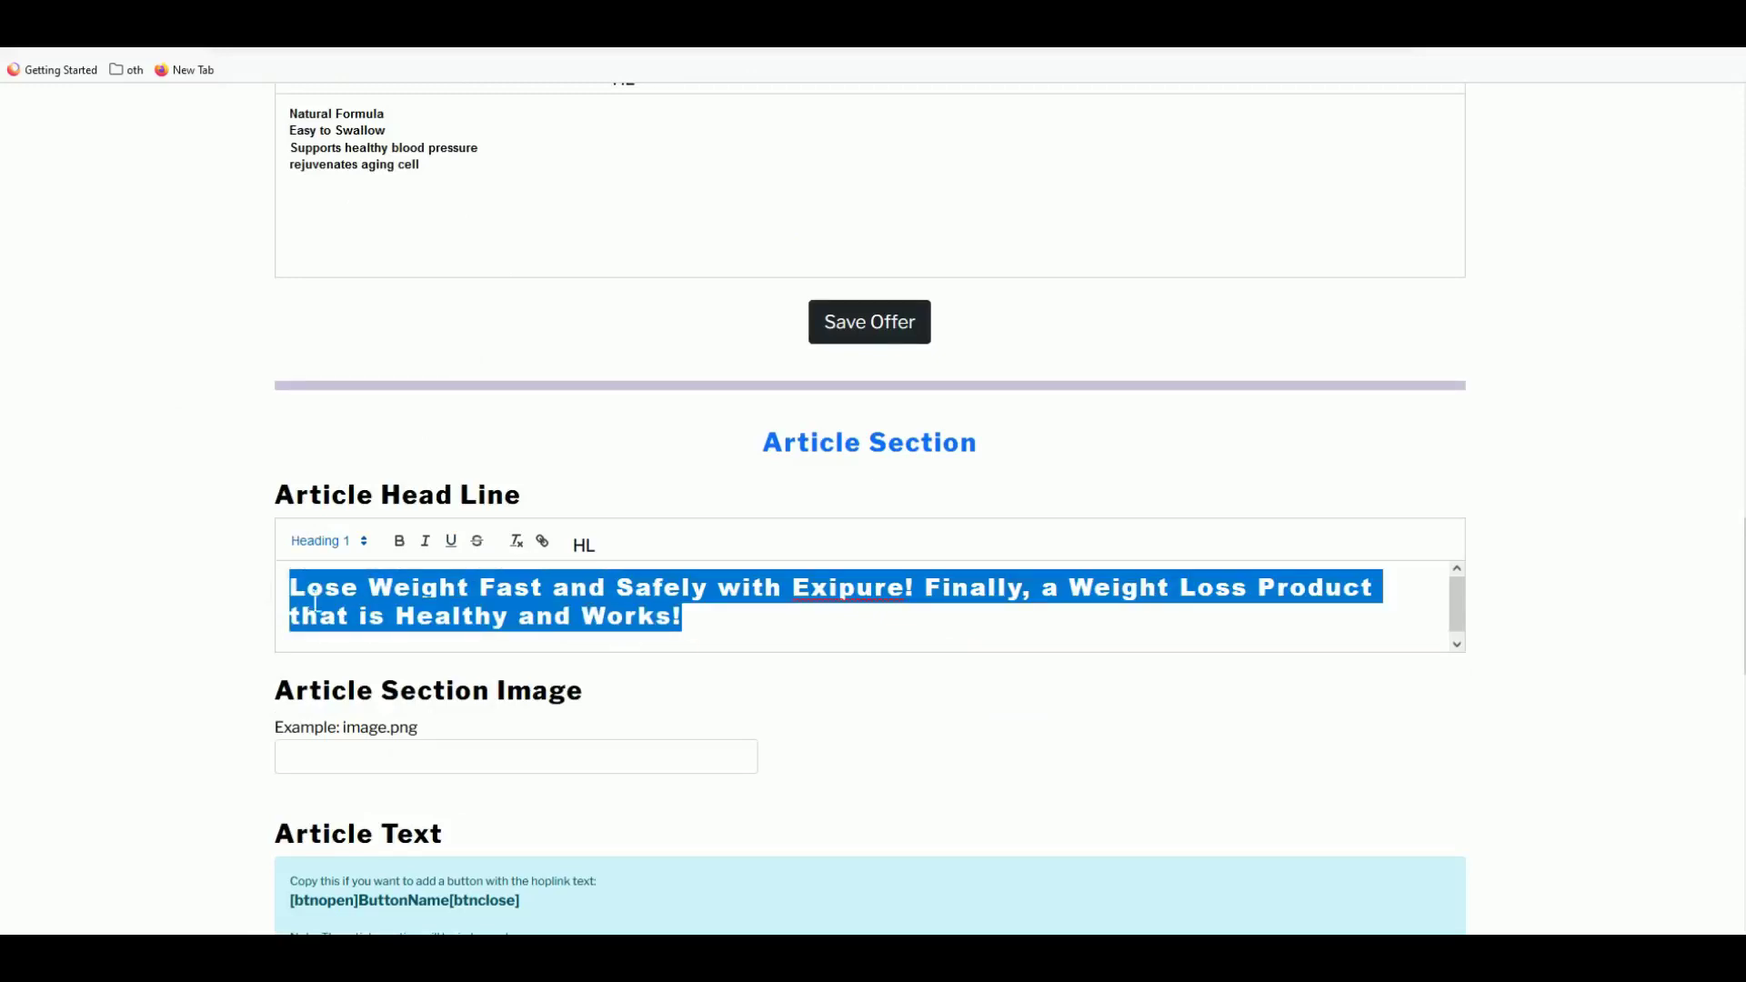
# - Copy ginger-tea_0_1_2.png from Manage Images into the Article Section Image field
pyautogui.click(300, 763)
pyautogui.scroll(-1, 434, 741)
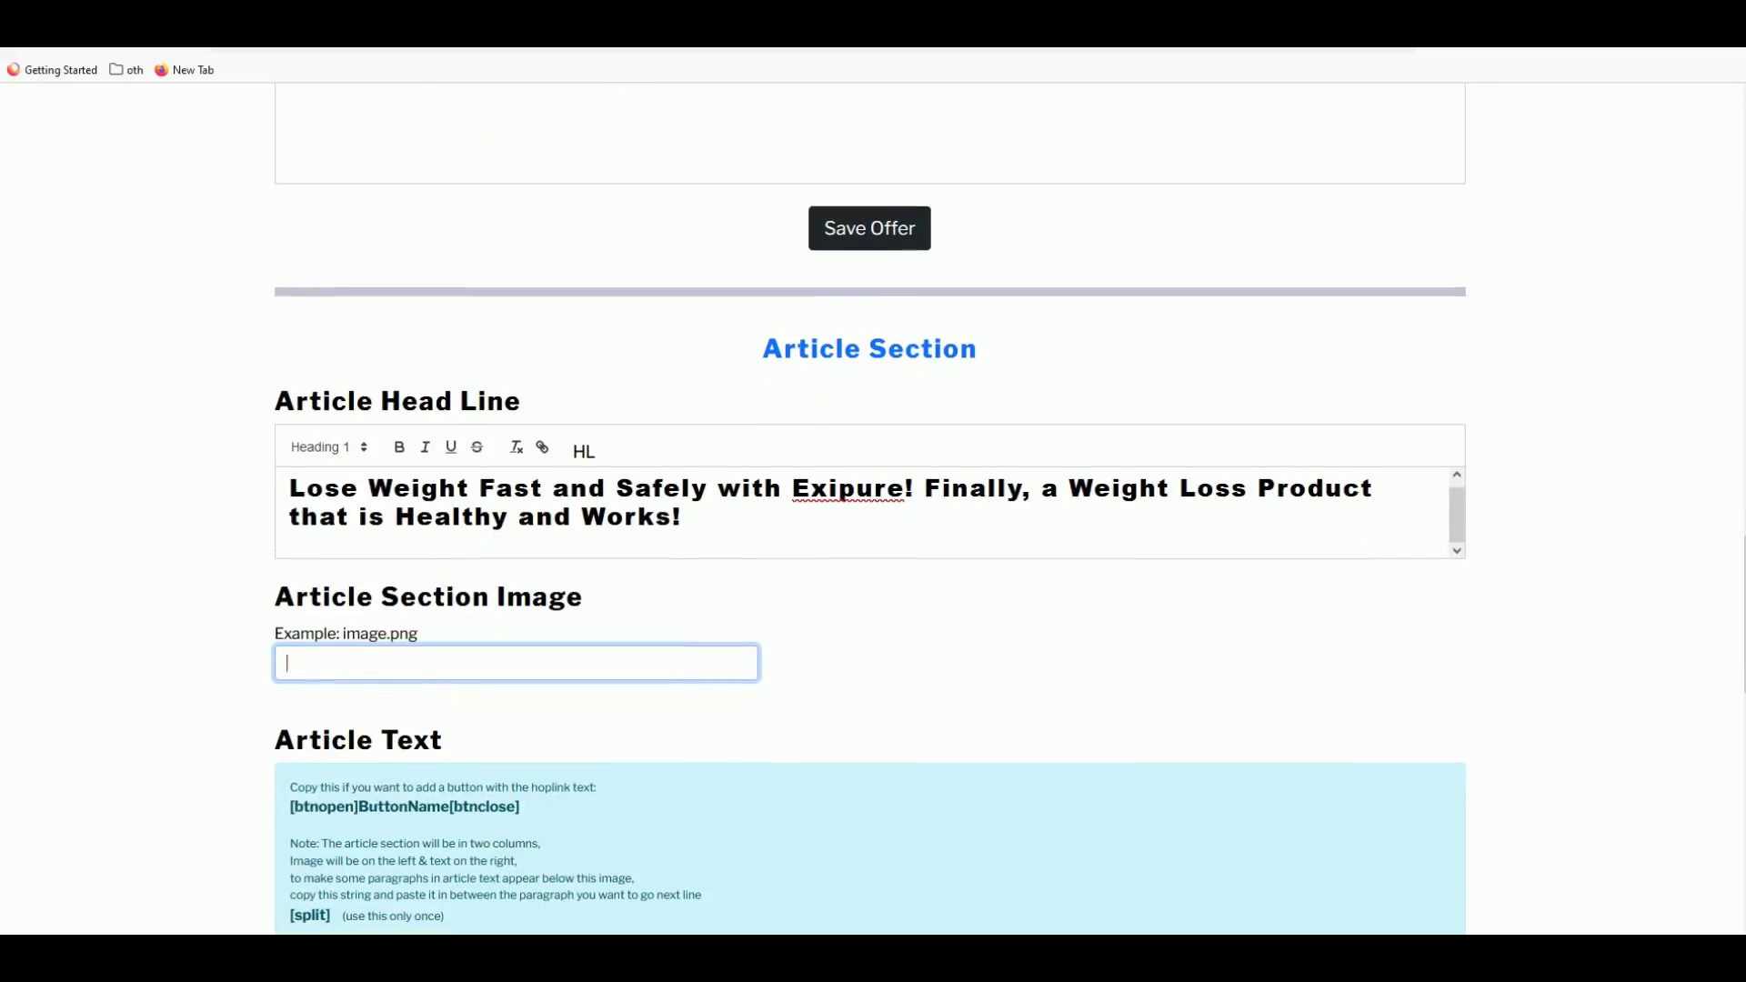
pyautogui.hotkey('ctrl', 'Tab')
pyautogui.scroll(-2, 450, 592)
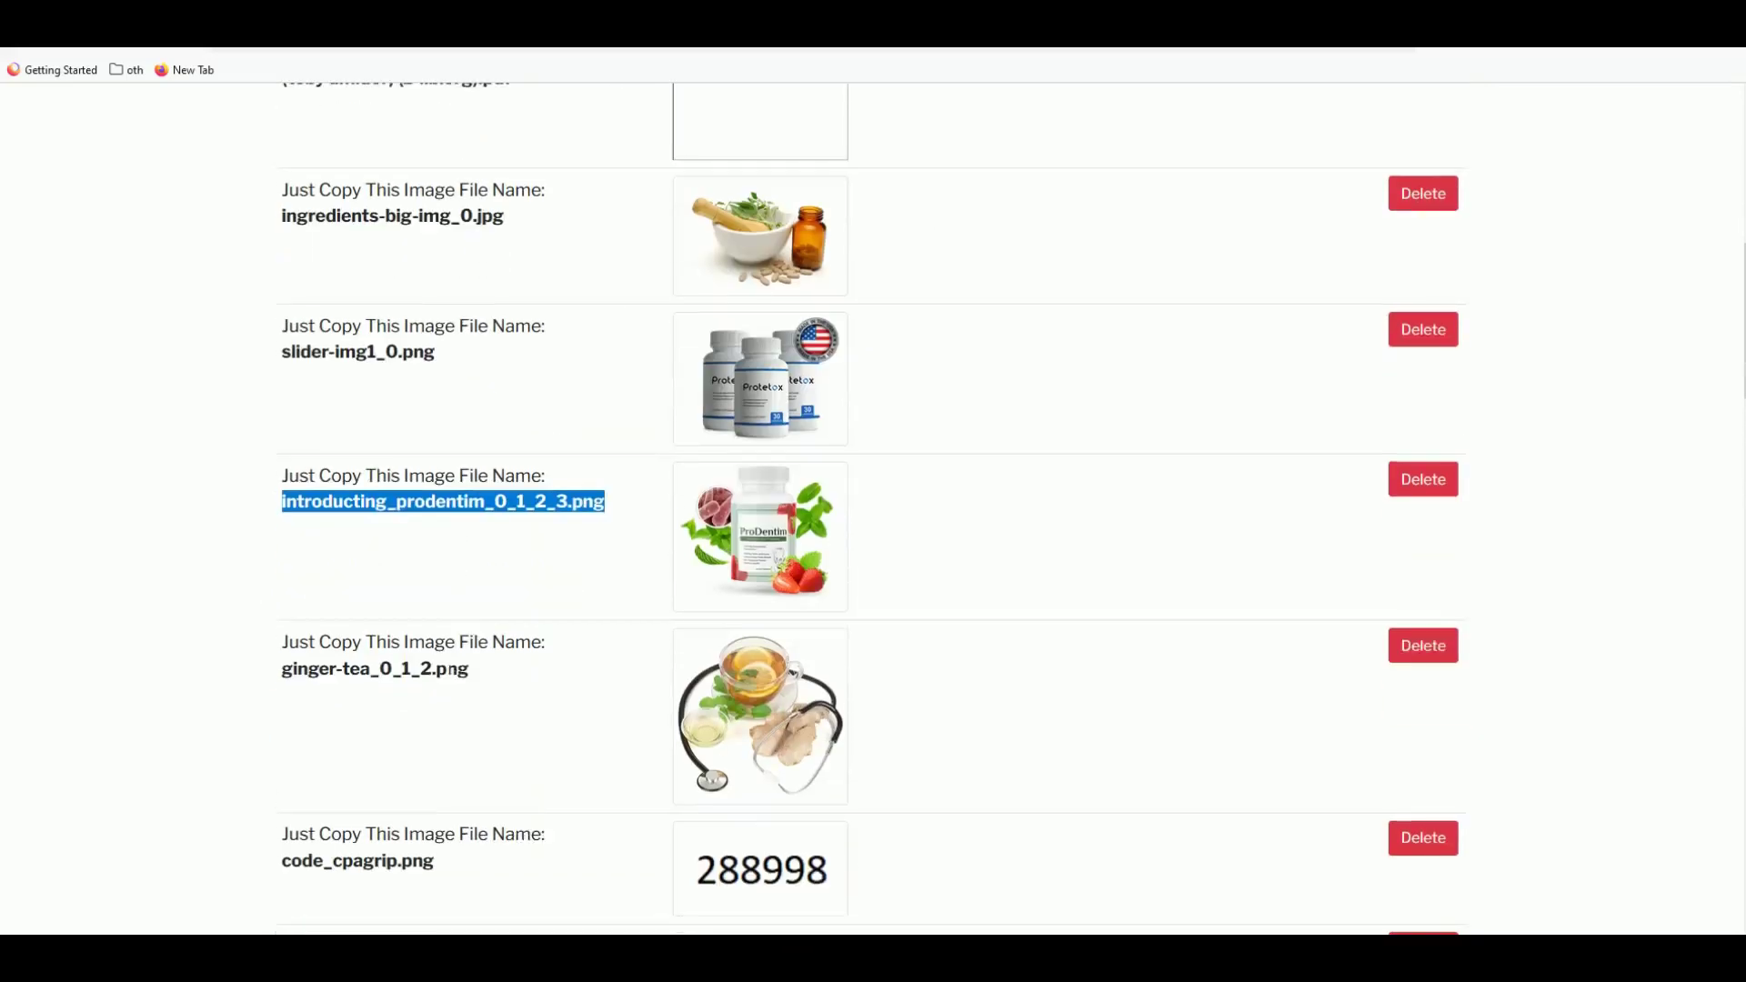
pyautogui.tripleClick(428, 671)
pyautogui.rightClick(421, 670)
pyautogui.click(455, 684)
pyautogui.hotkey('ctrl', 'shift', 'Tab')
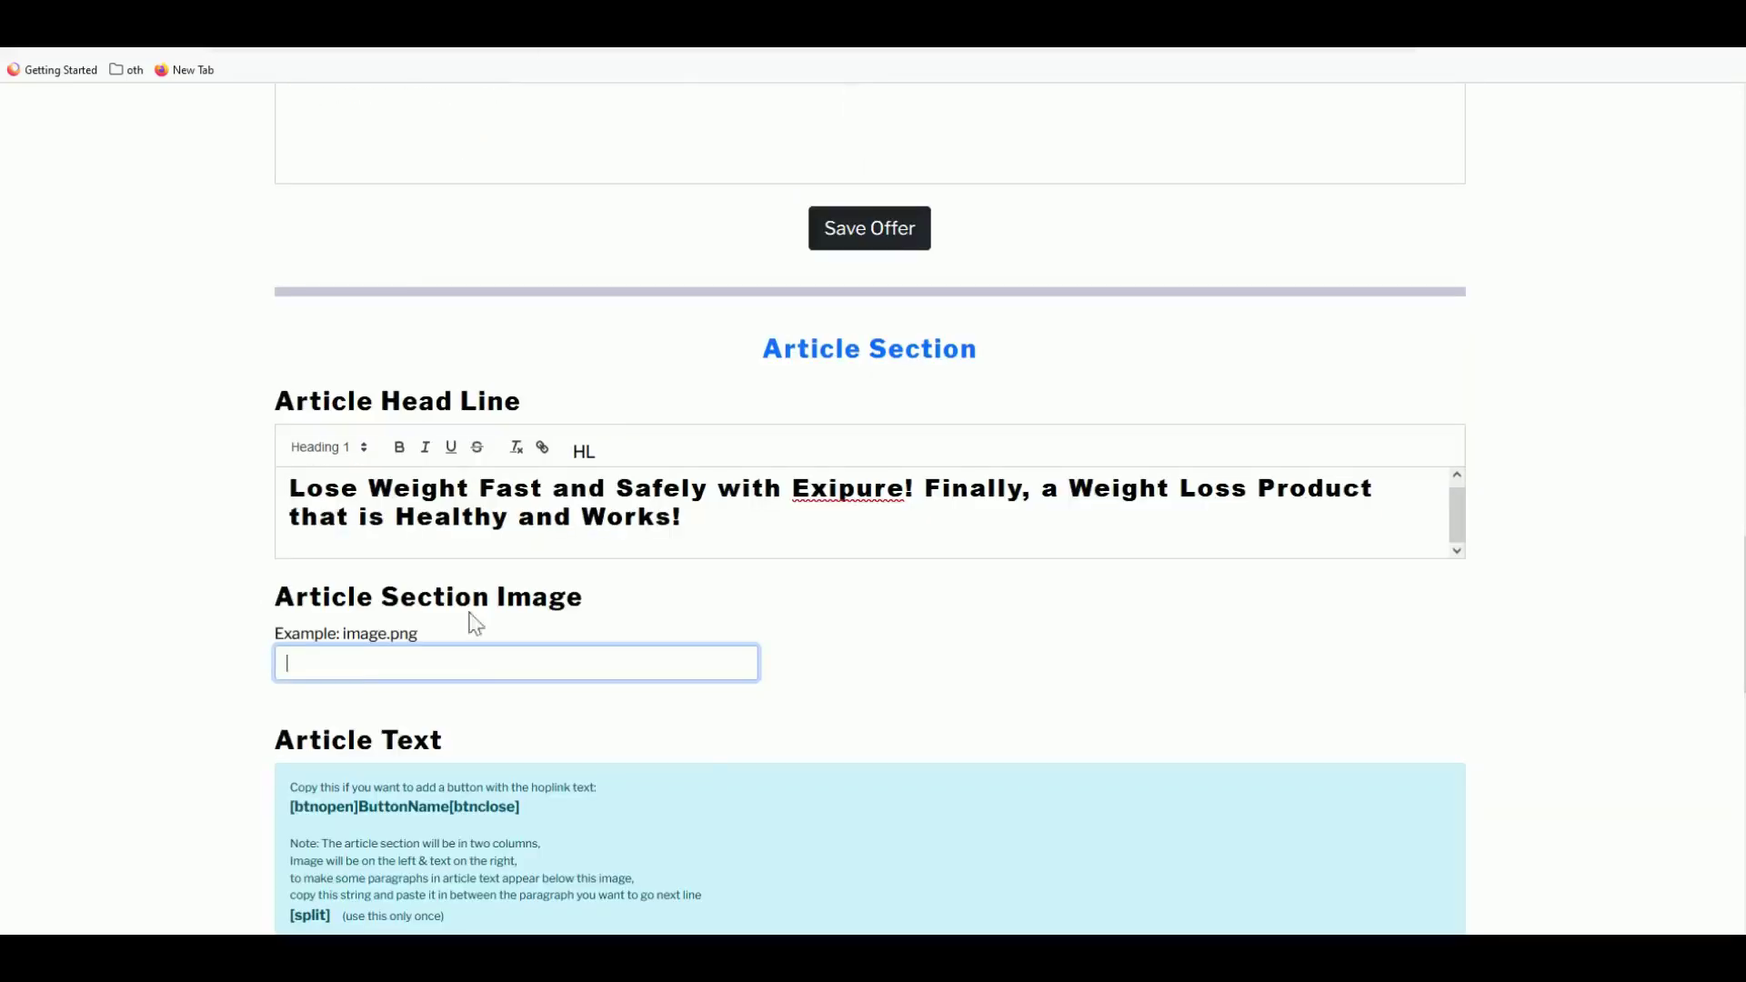
pyautogui.hotkey('ctrl', 'v')
pyautogui.scroll(-3, 452, 612)
pyautogui.click(406, 773)
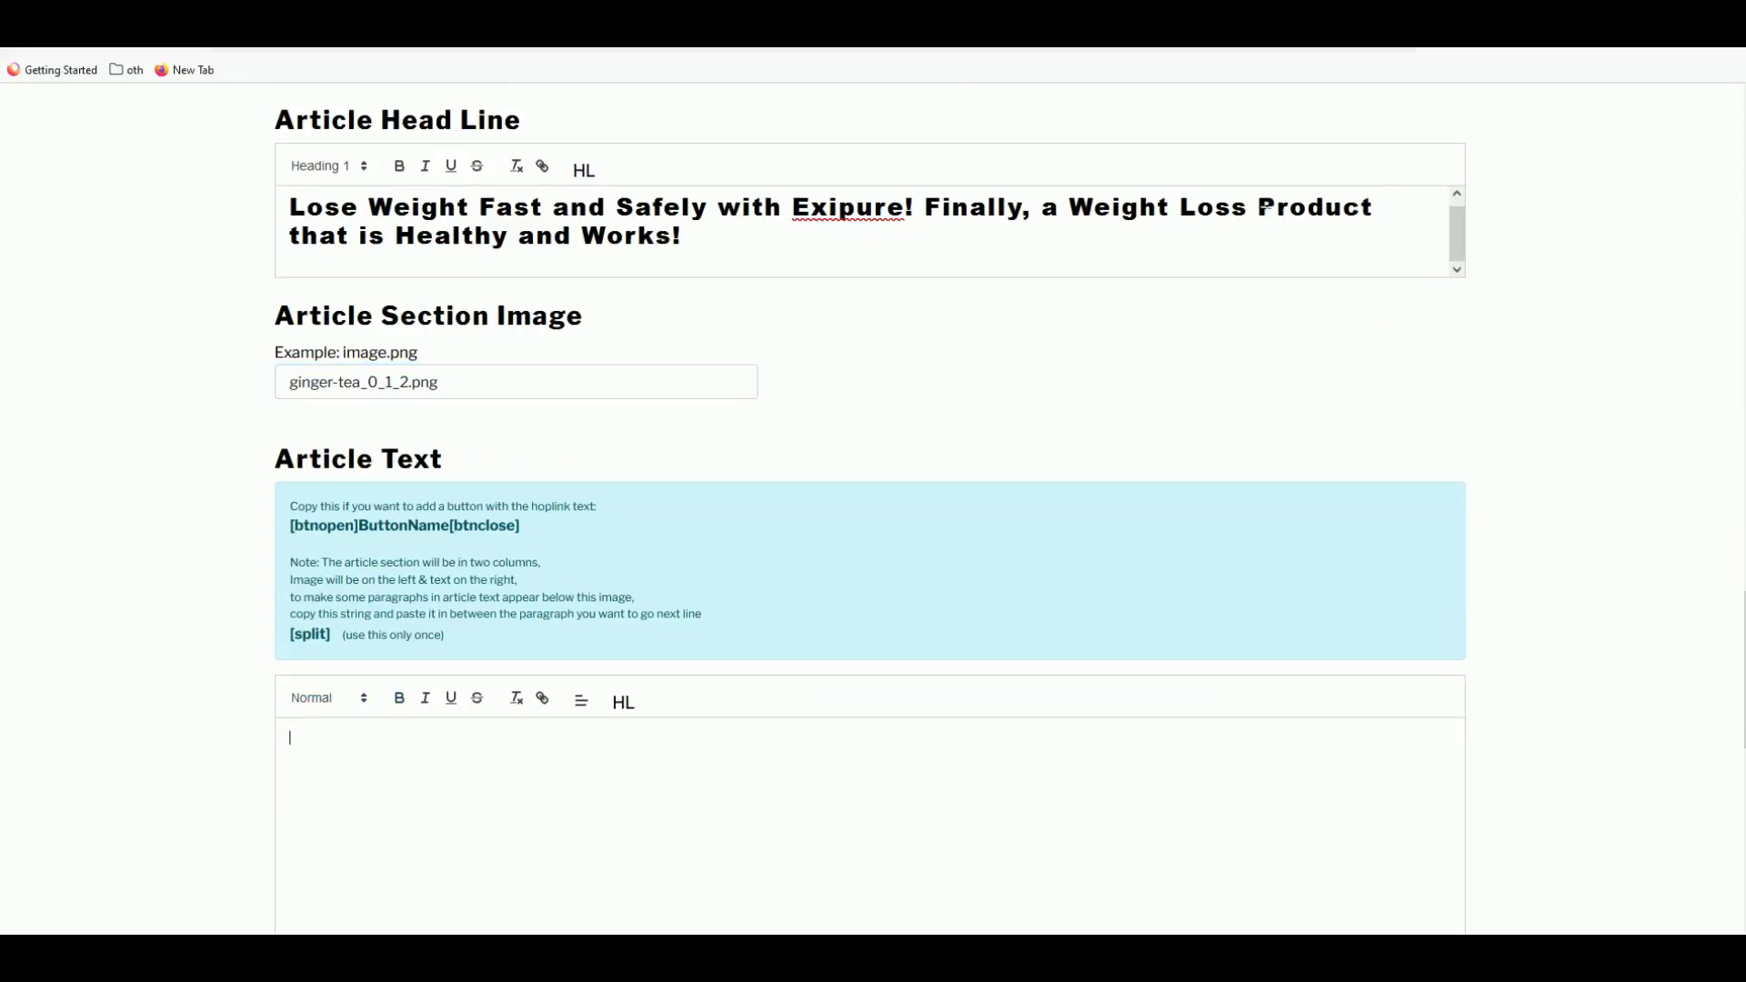
pyautogui.hotkey('ctrl', 'Tab')
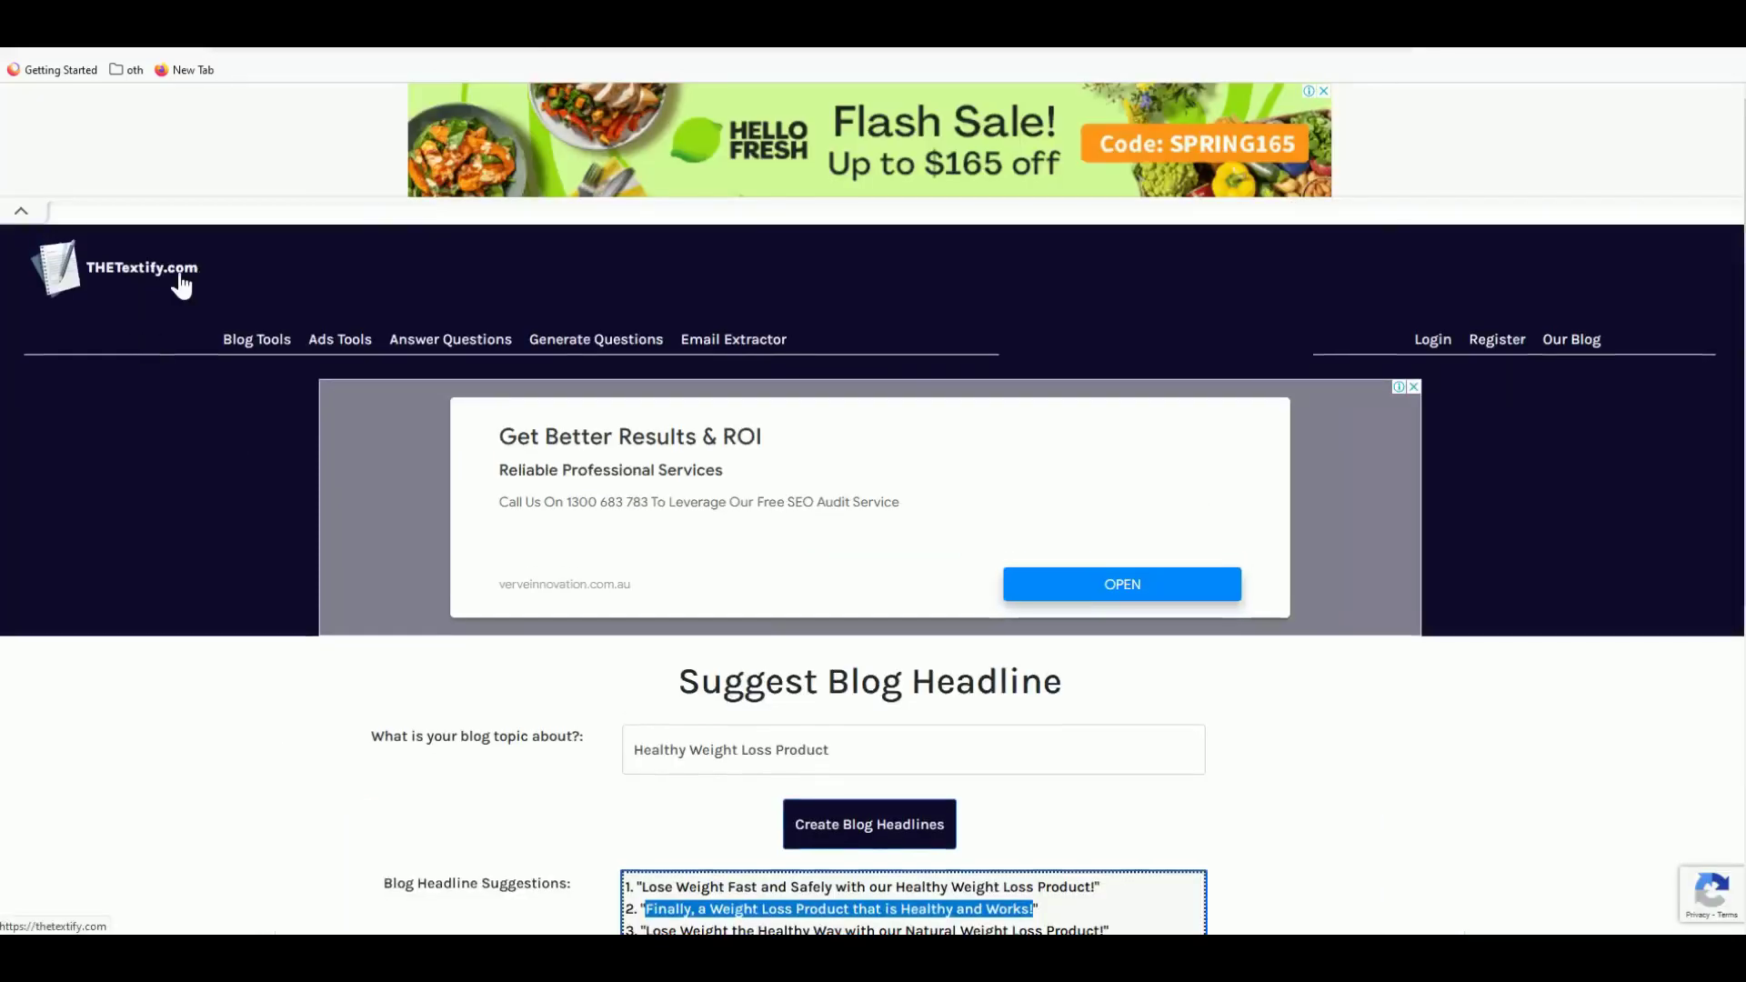
# - Generate a blog paragraph in THETextify for the outline 'Safe way to lose weight'
pyautogui.moveTo(262, 347)
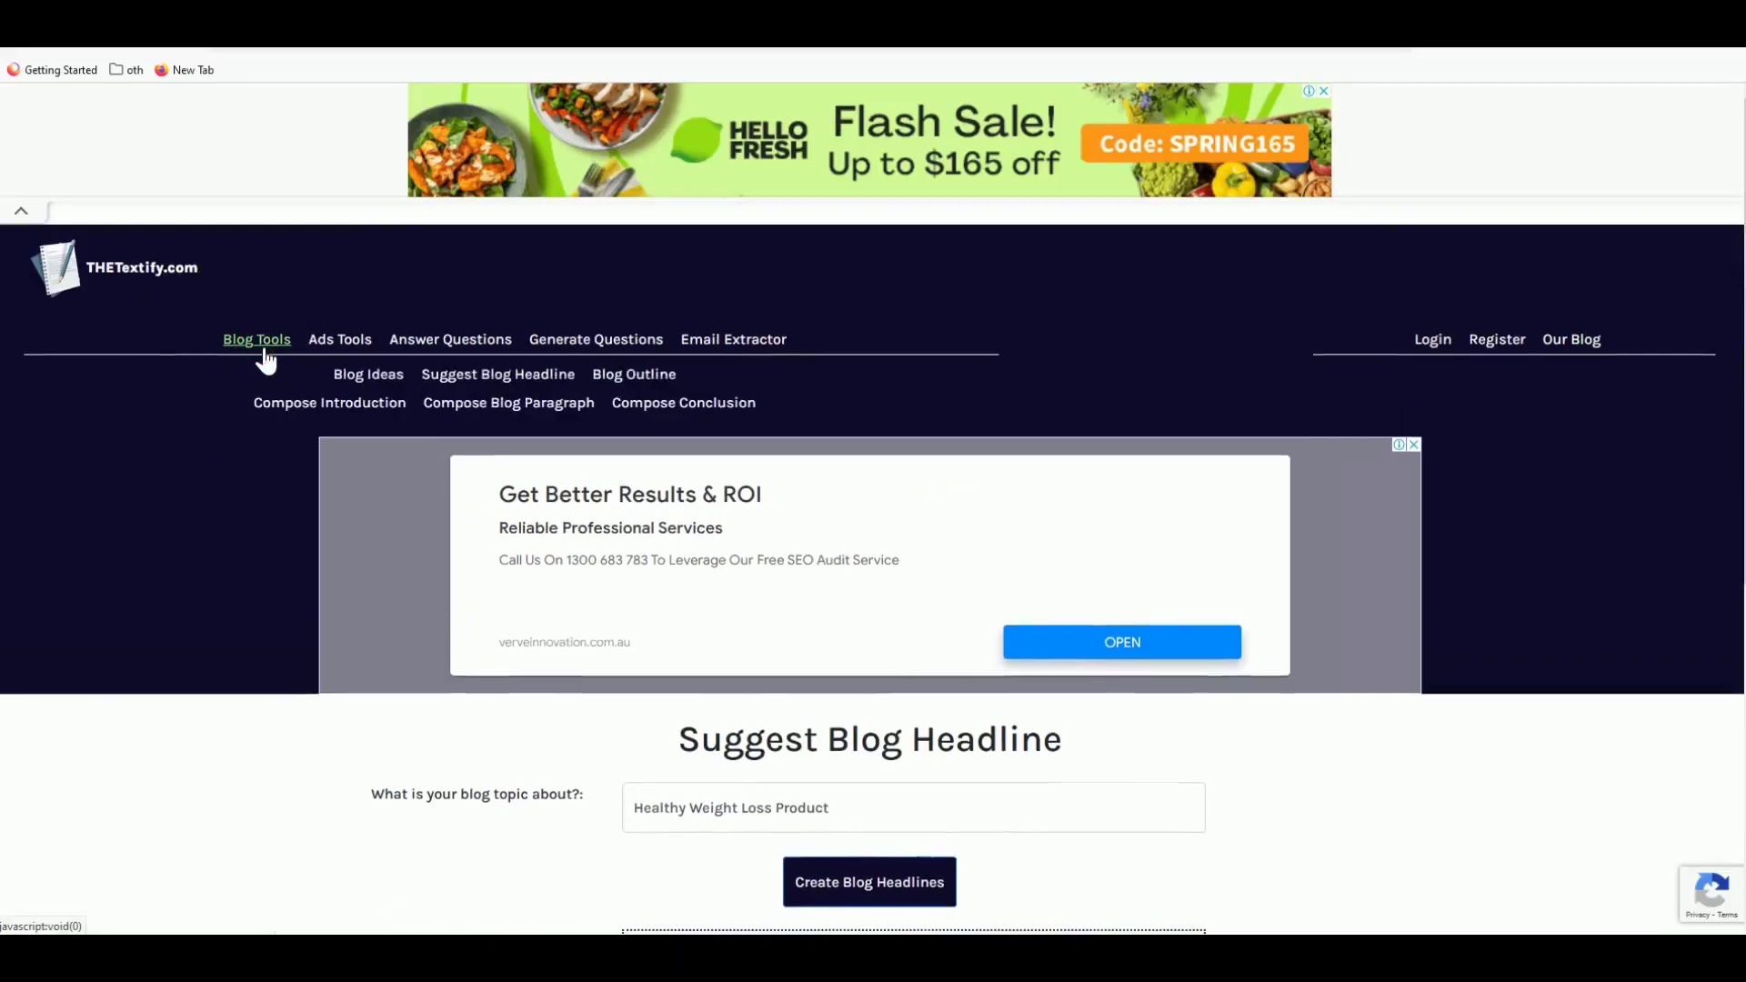
pyautogui.click(503, 407)
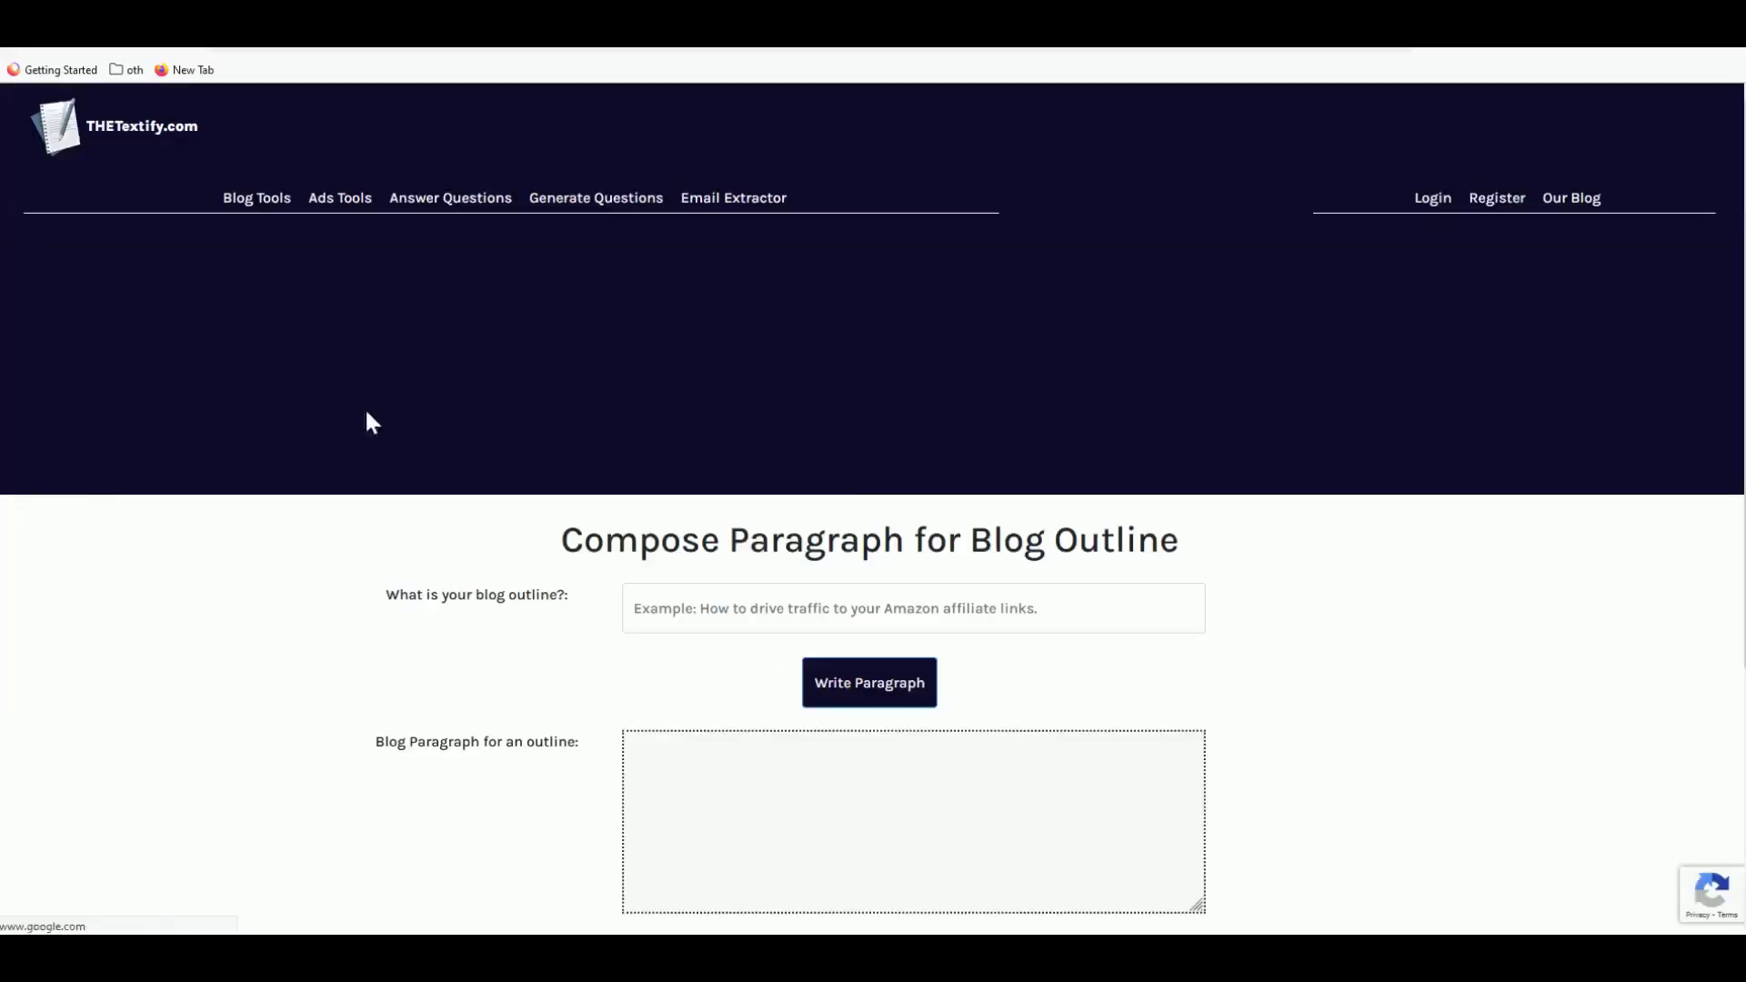
pyautogui.scroll(-2, 437, 419)
pyautogui.click(680, 341)
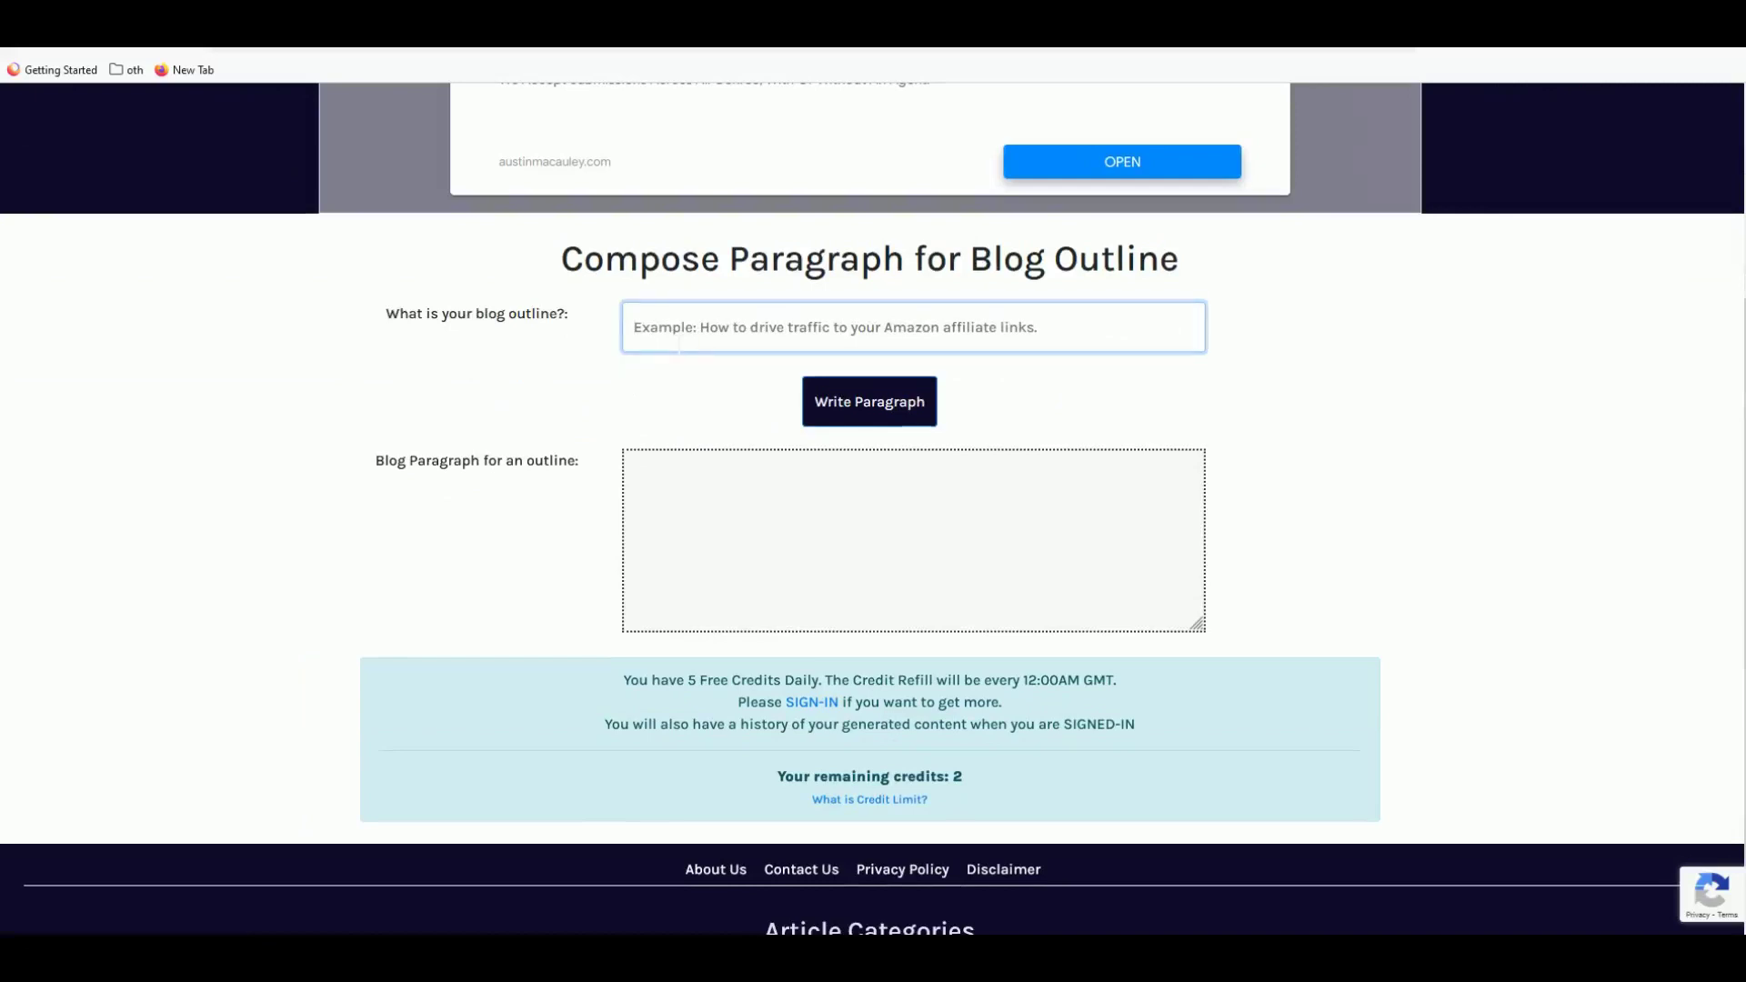
pyautogui.write('We')
pyautogui.press('BackSpace')
pyautogui.press('BackSpace')
pyautogui.write('Safe way to')
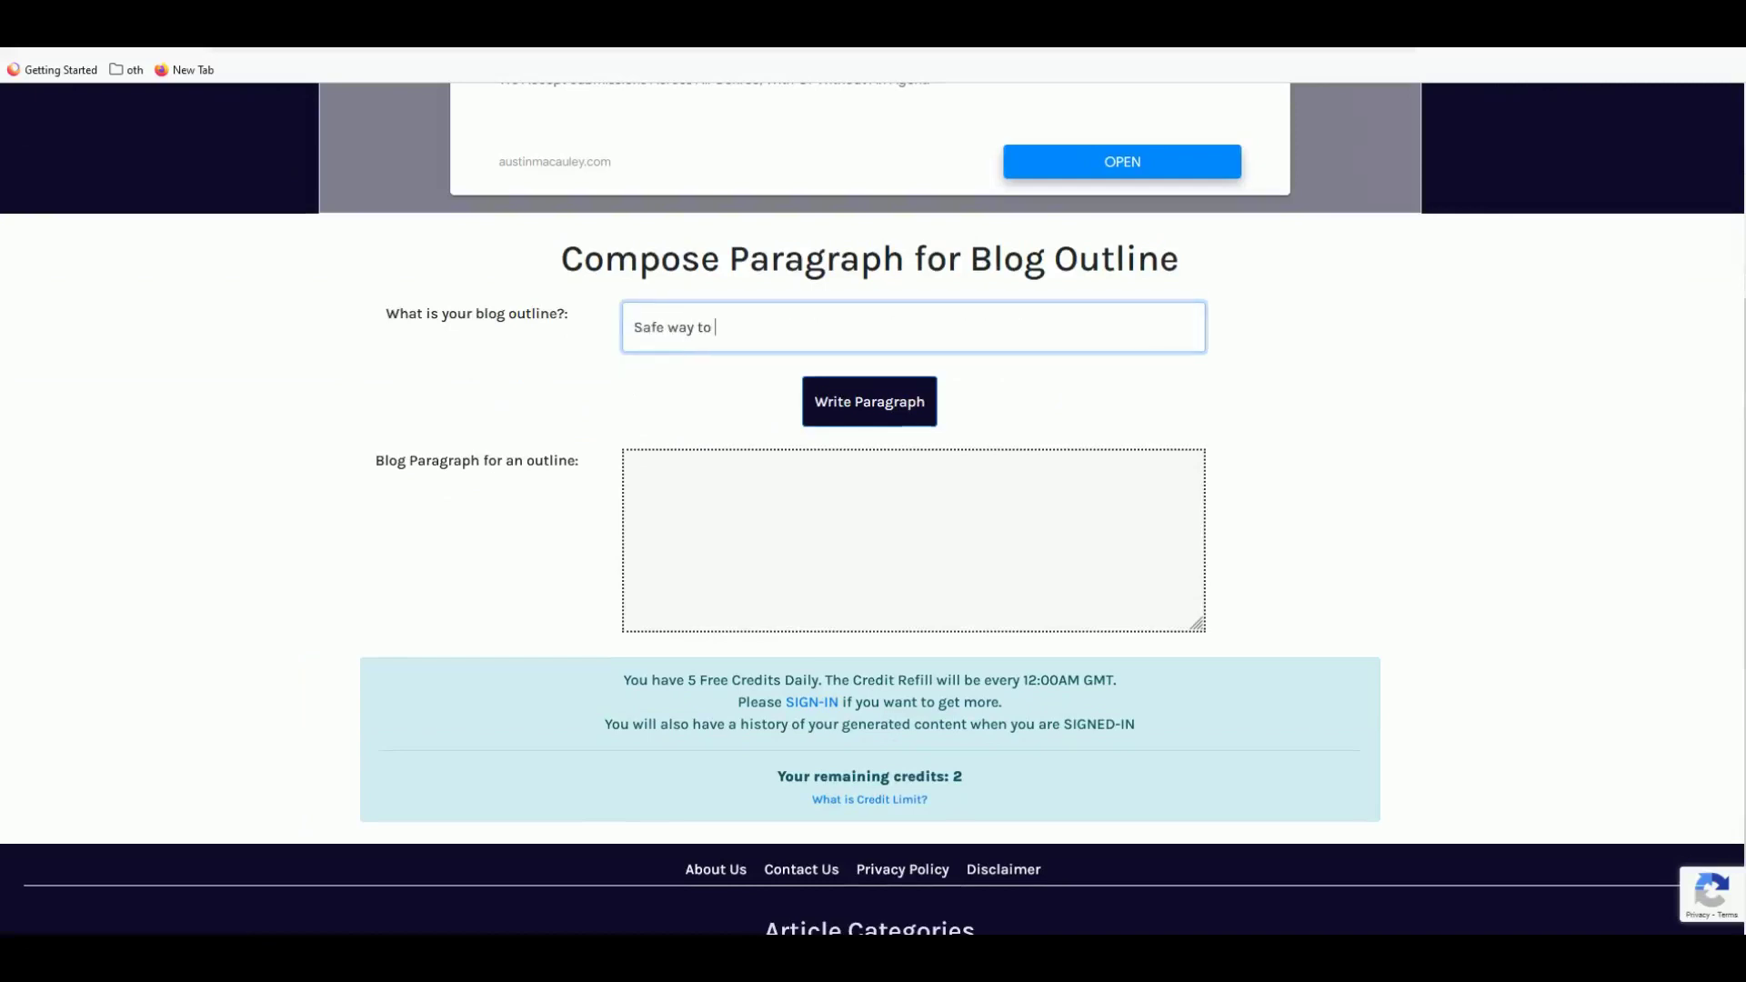
pyautogui.write(' lose weight')
pyautogui.click(844, 404)
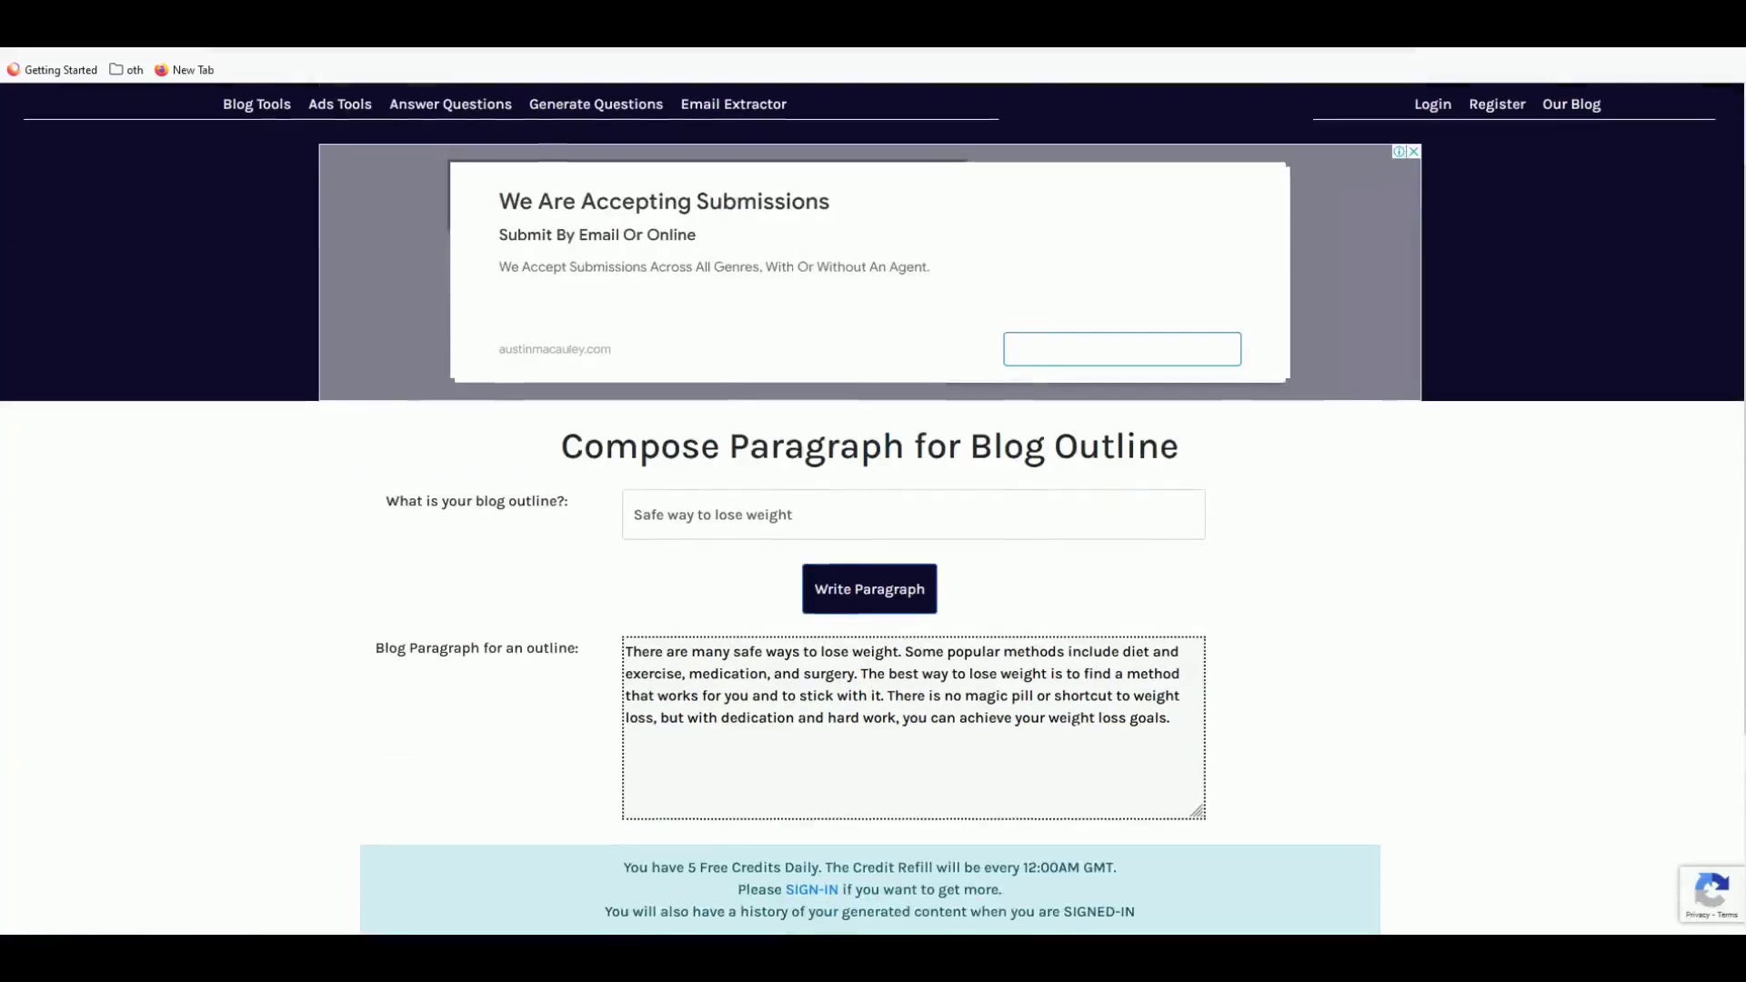
# - Select and copy the generated safe-weight-loss paragraph
pyautogui.moveTo(1173, 718); pyautogui.dragTo(625, 651)
pyautogui.rightClick(651, 674)
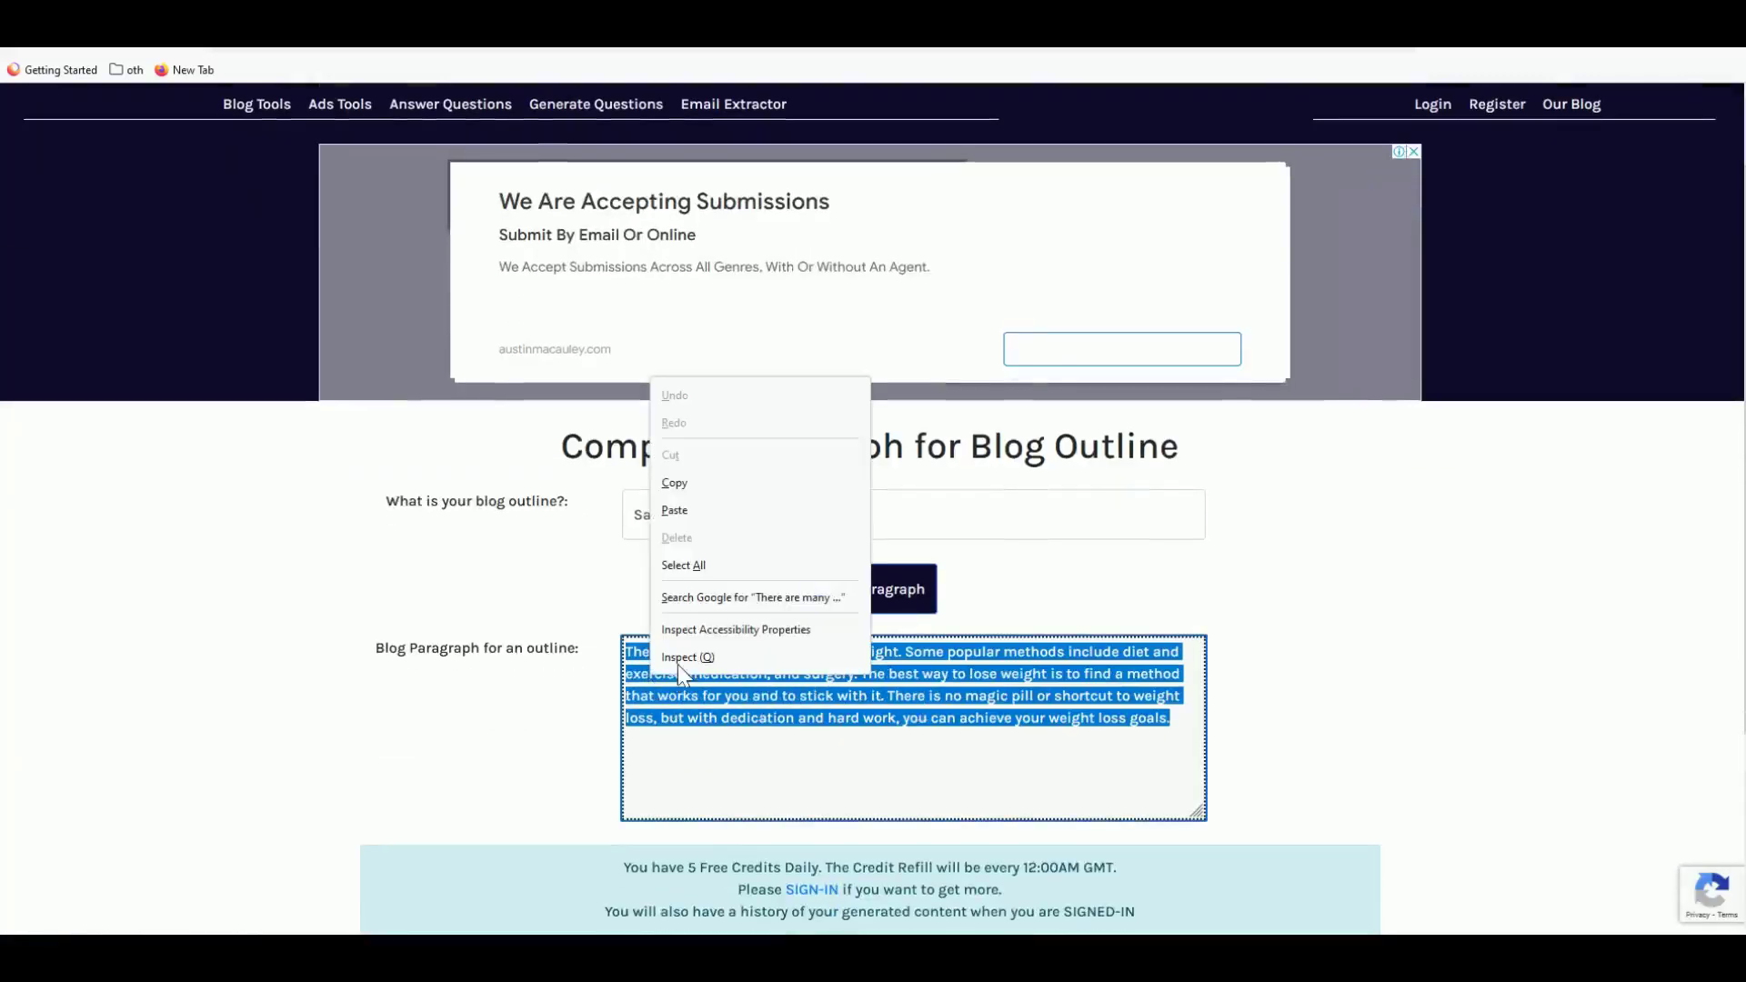
pyautogui.click(693, 491)
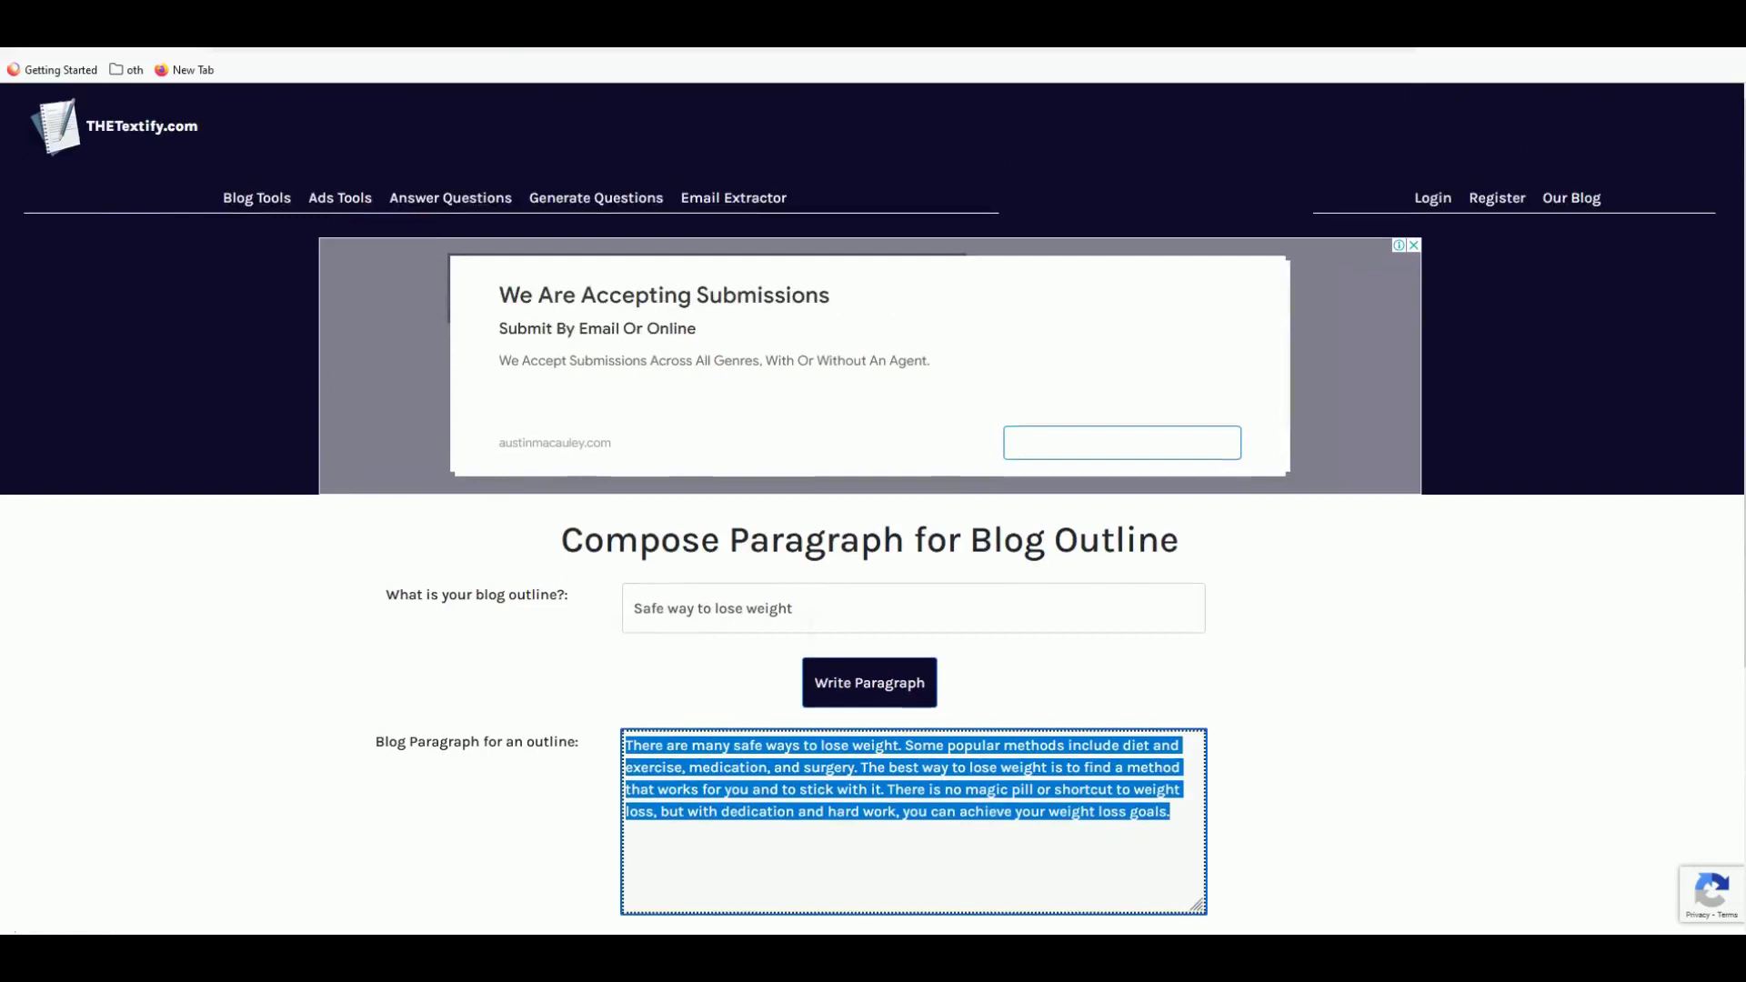
pyautogui.scroll(-2, 738, 624)
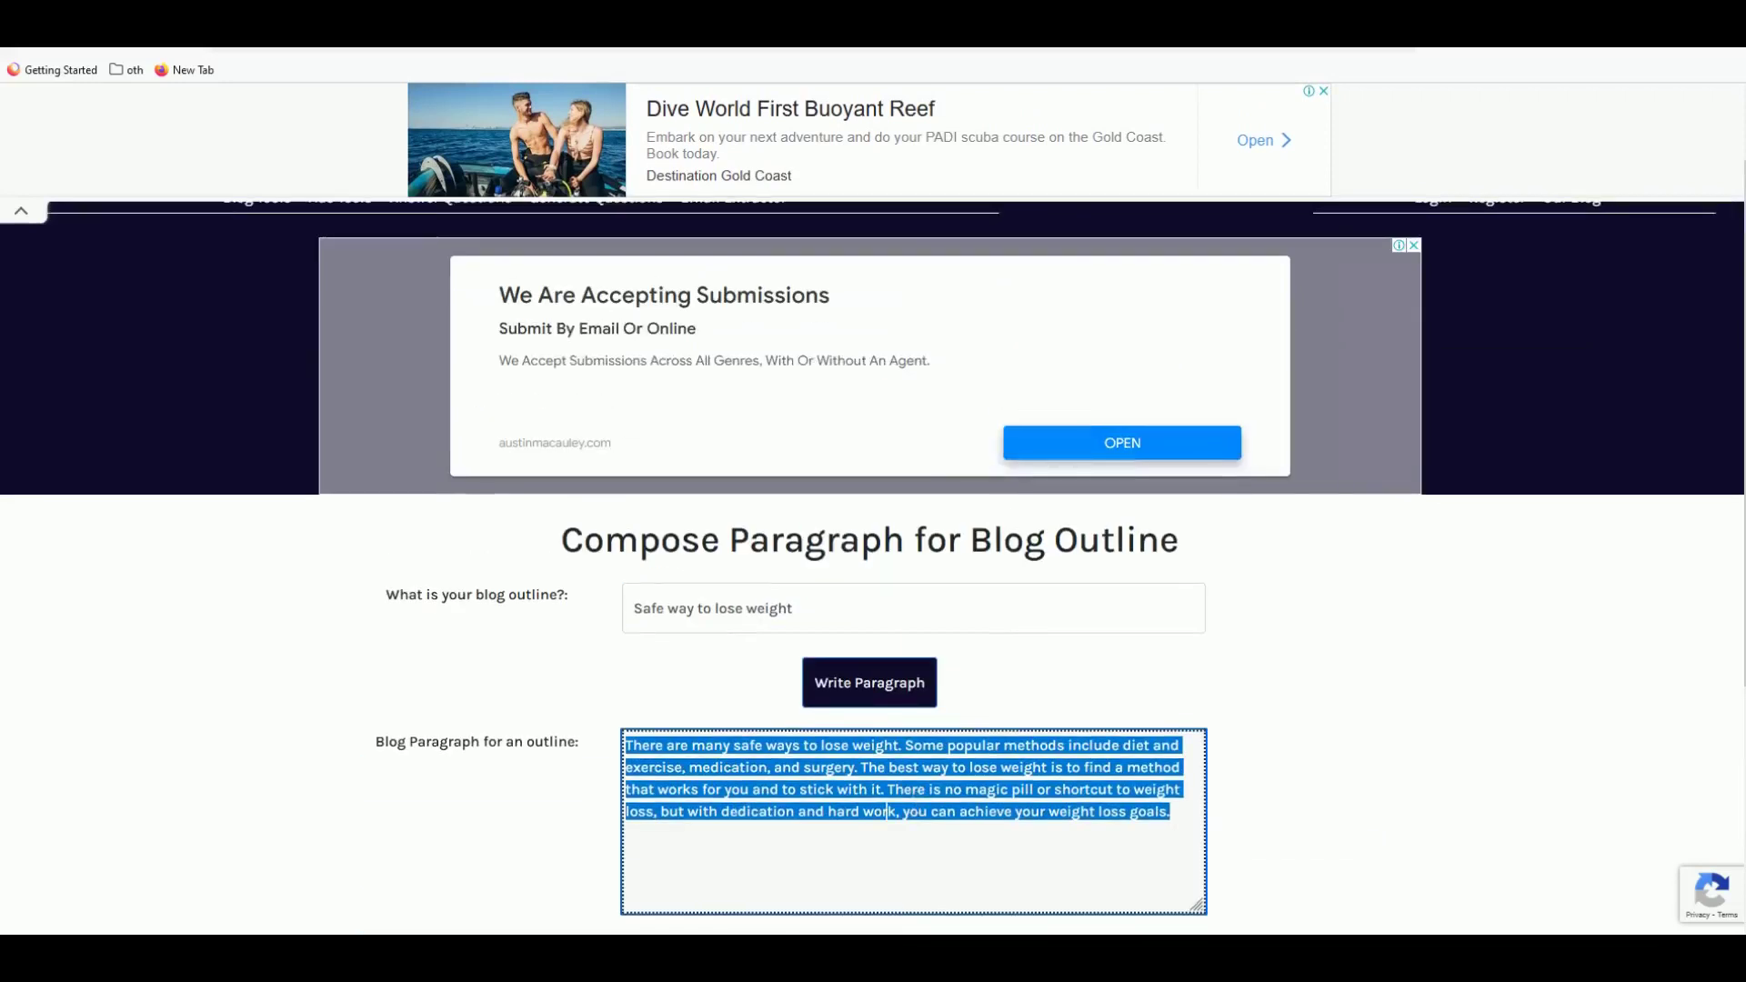
pyautogui.rightClick(879, 788)
pyautogui.click(900, 593)
pyautogui.scroll(-1, 900, 655)
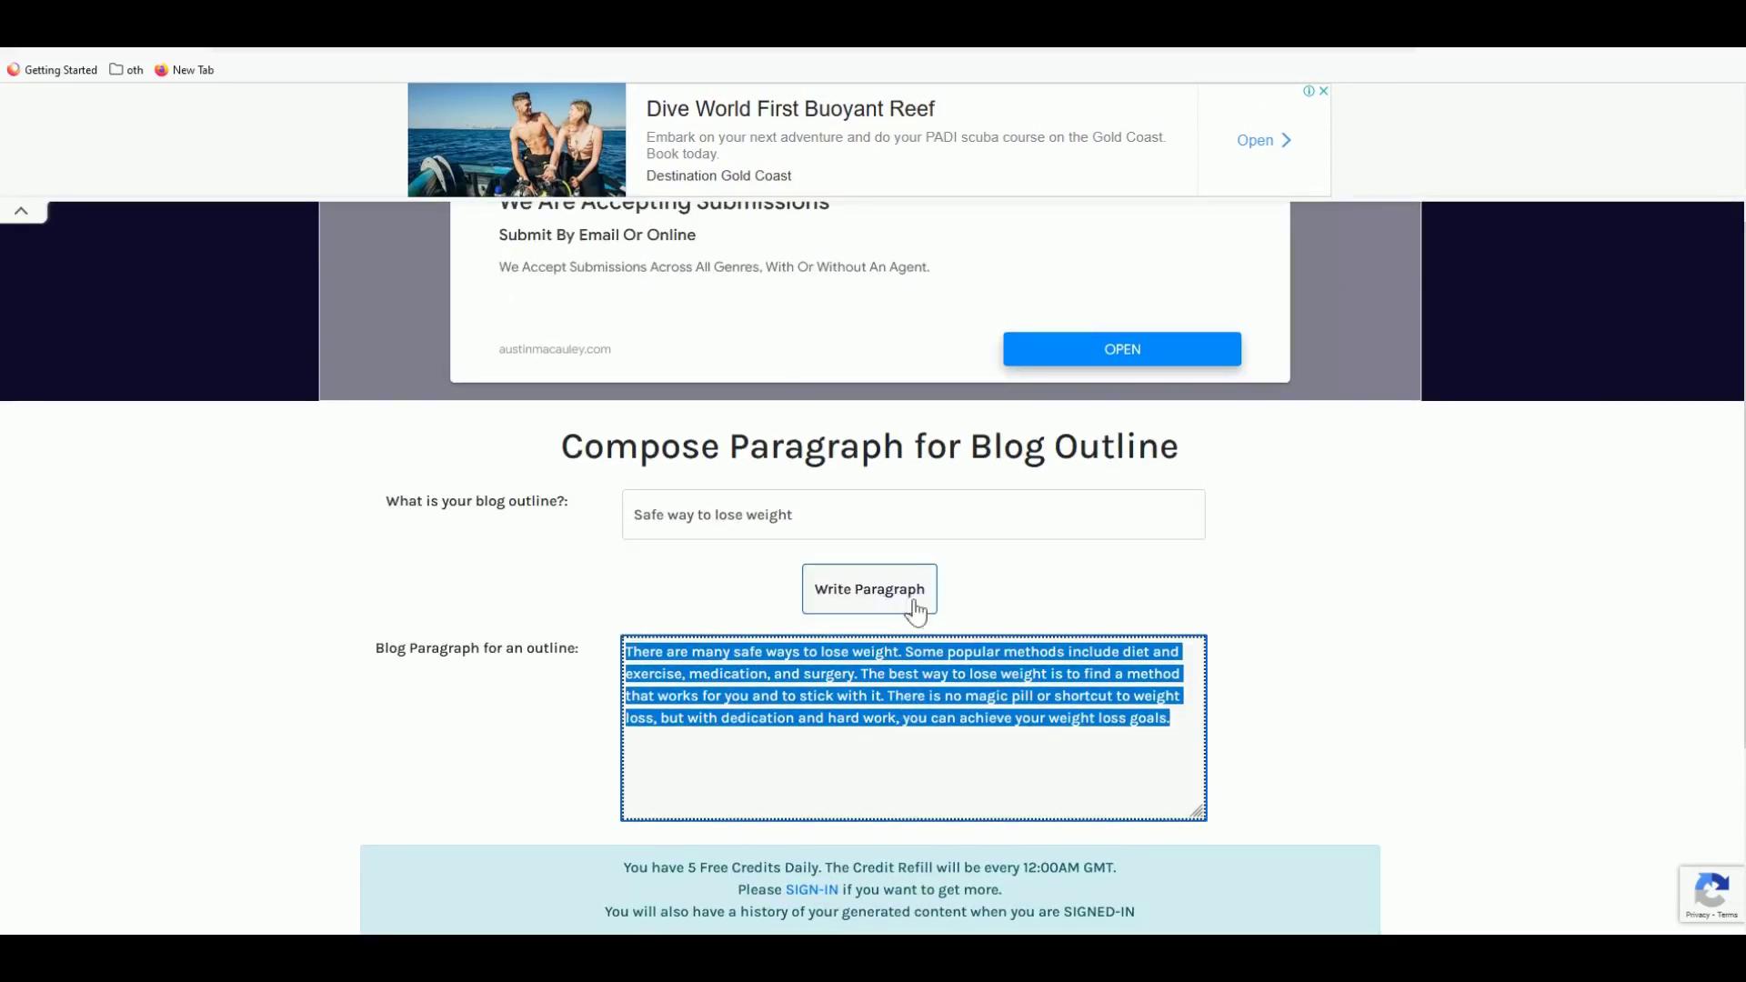
pyautogui.scroll(-2, 916, 611)
pyautogui.rightClick(789, 516)
pyautogui.click(831, 618)
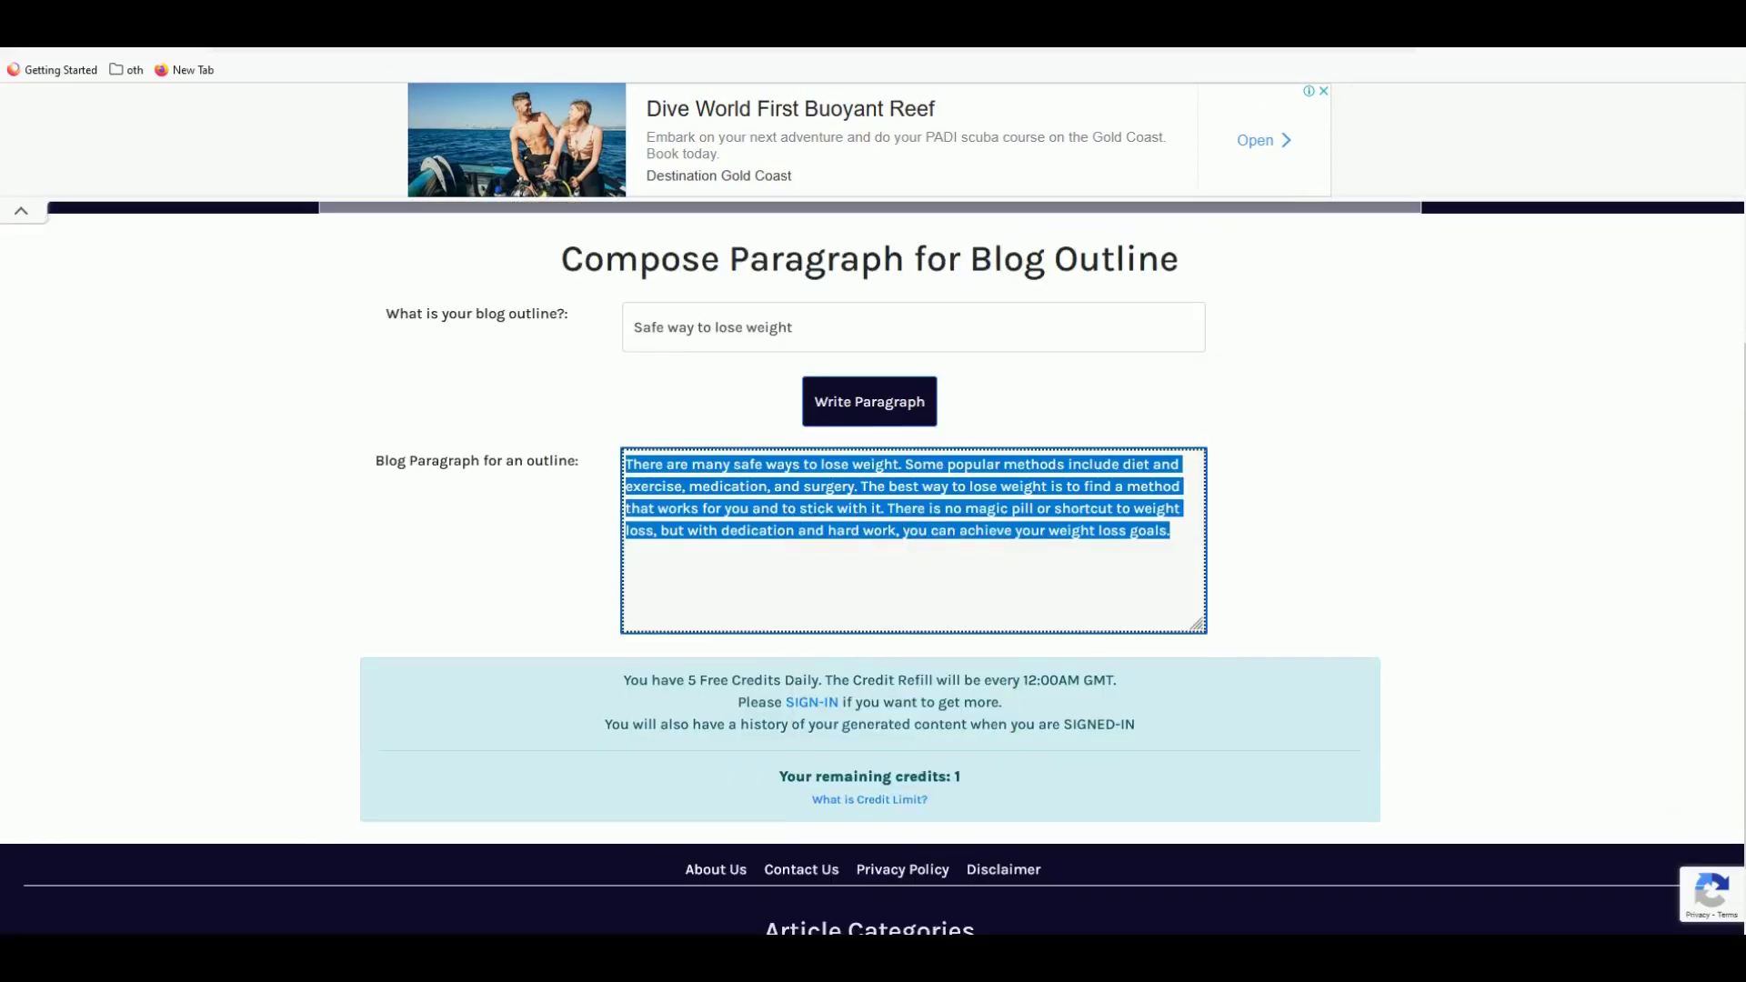
pyautogui.hotkey('ctrl', 'Tab')
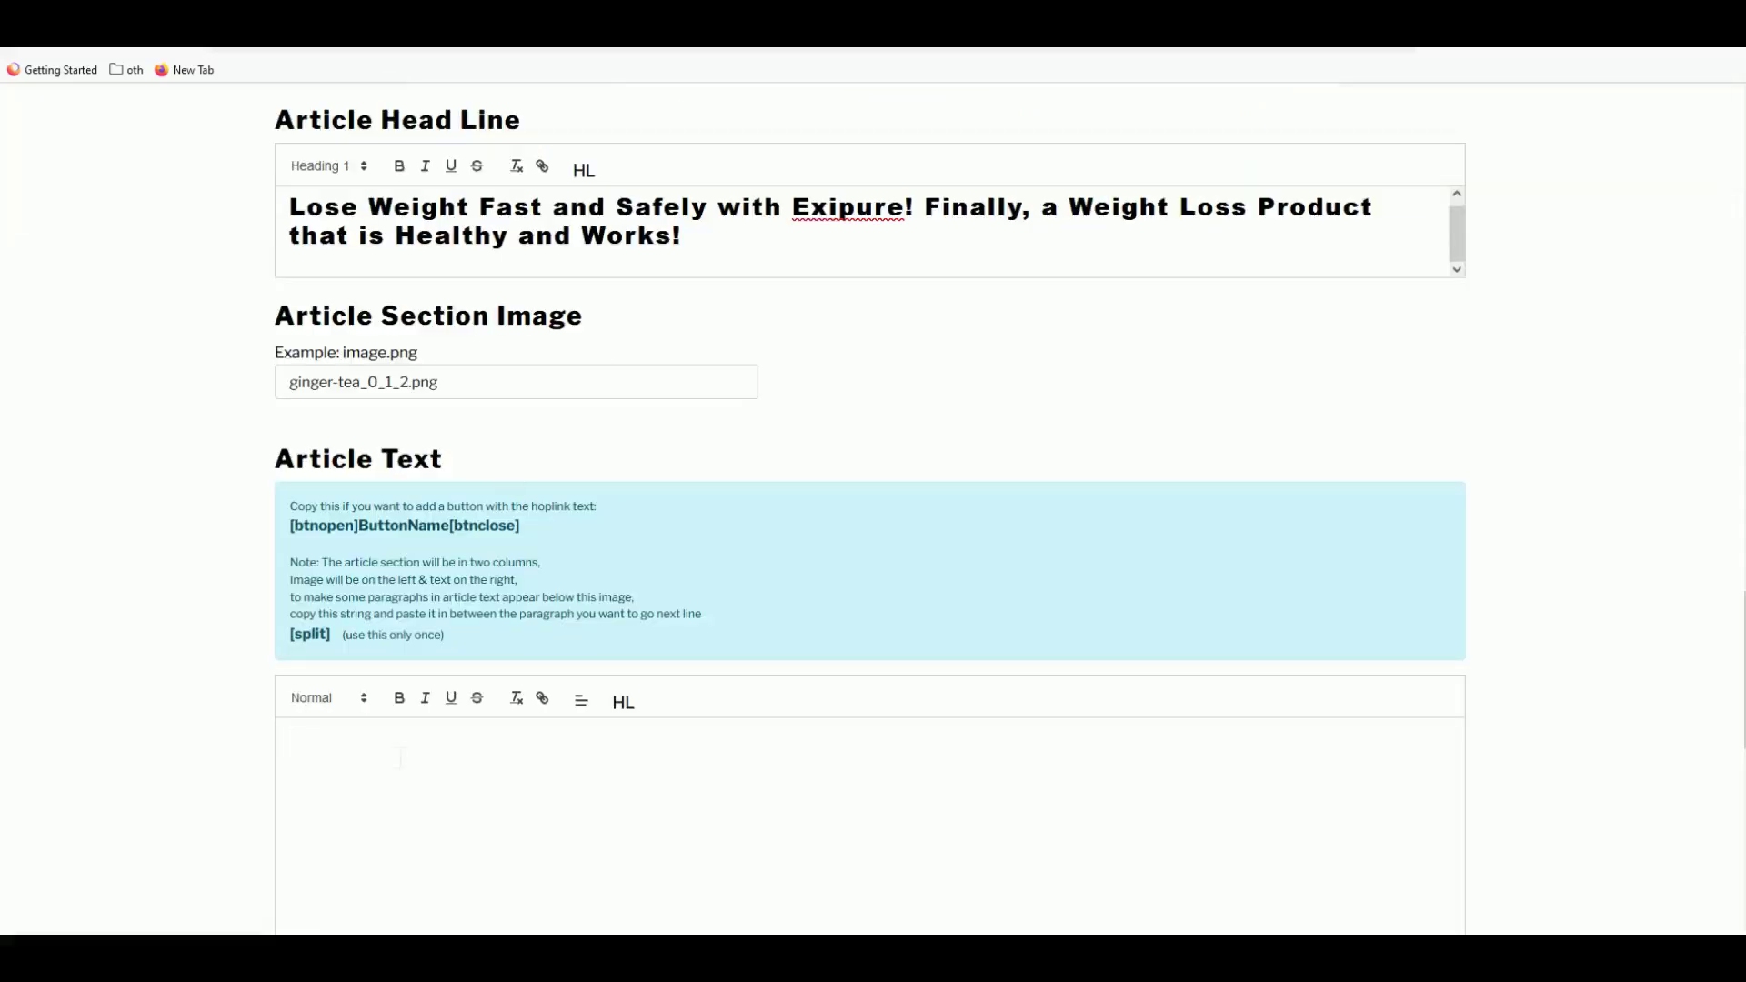
# - Paste the paragraph into Article Text, then regenerate a second paragraph in THETextify
pyautogui.hotkey('ctrl', 'v')
pyautogui.hotkey('ctrl', 'Tab')
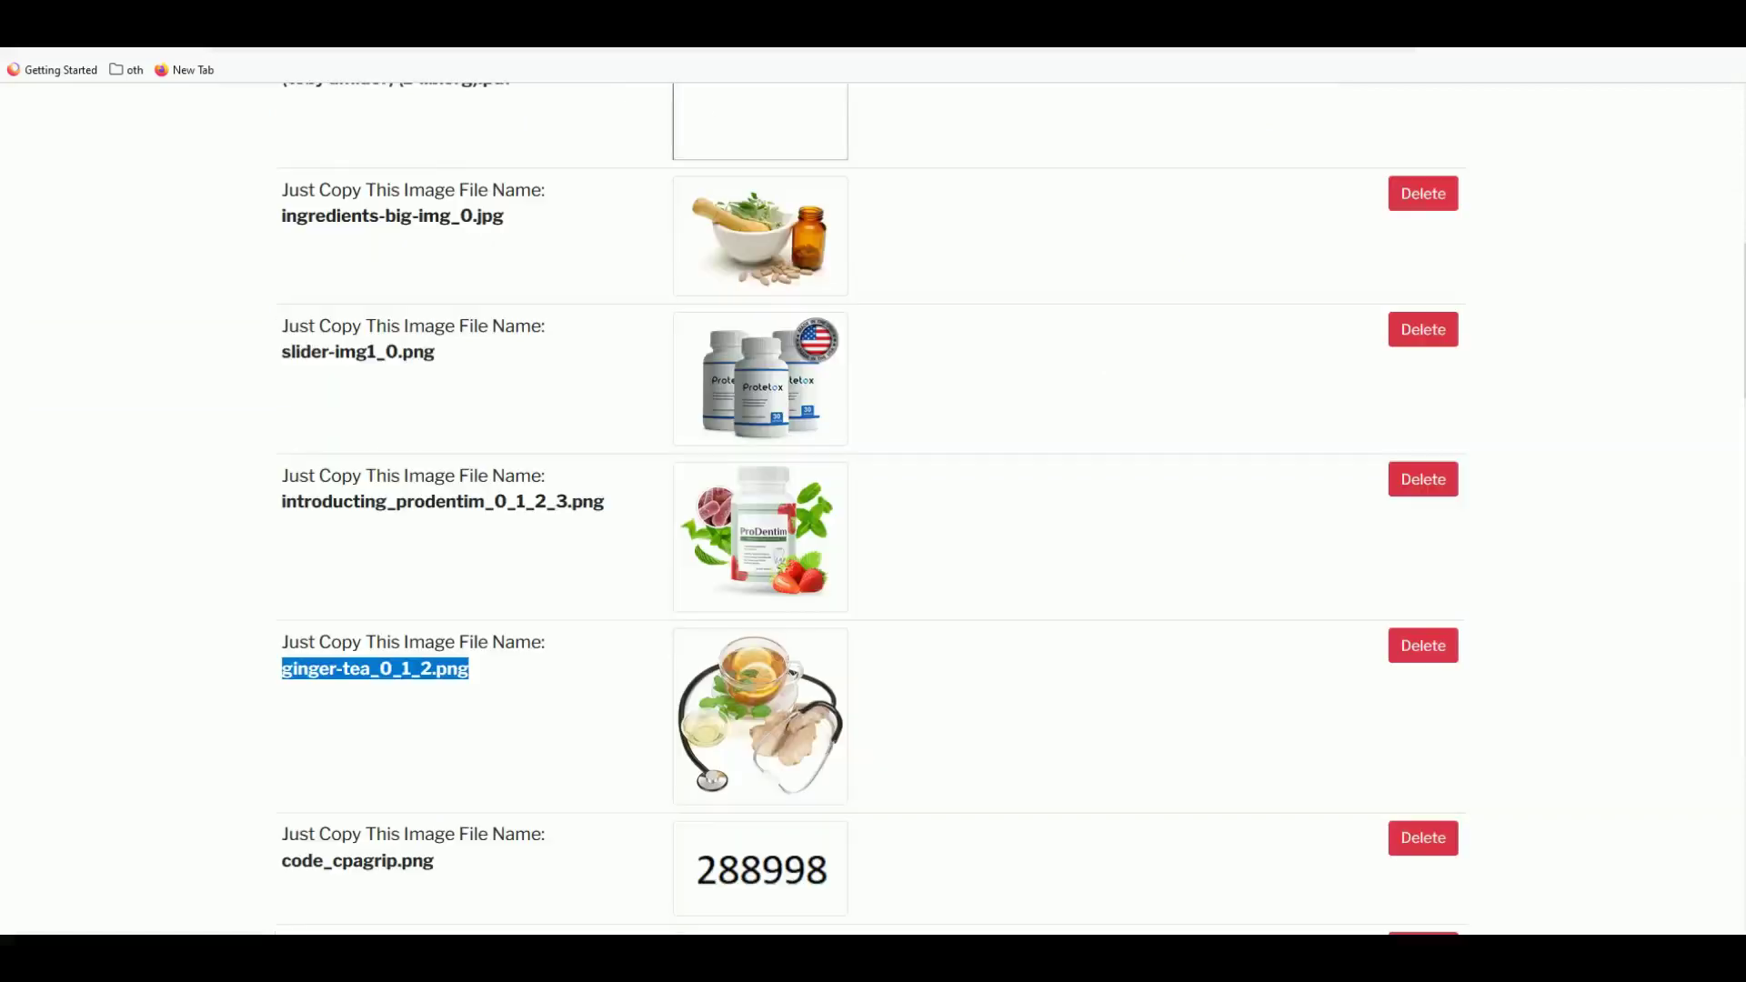
pyautogui.hotkey('ctrl', 'Tab')
pyautogui.hotkey('ctrl', 'Tab')
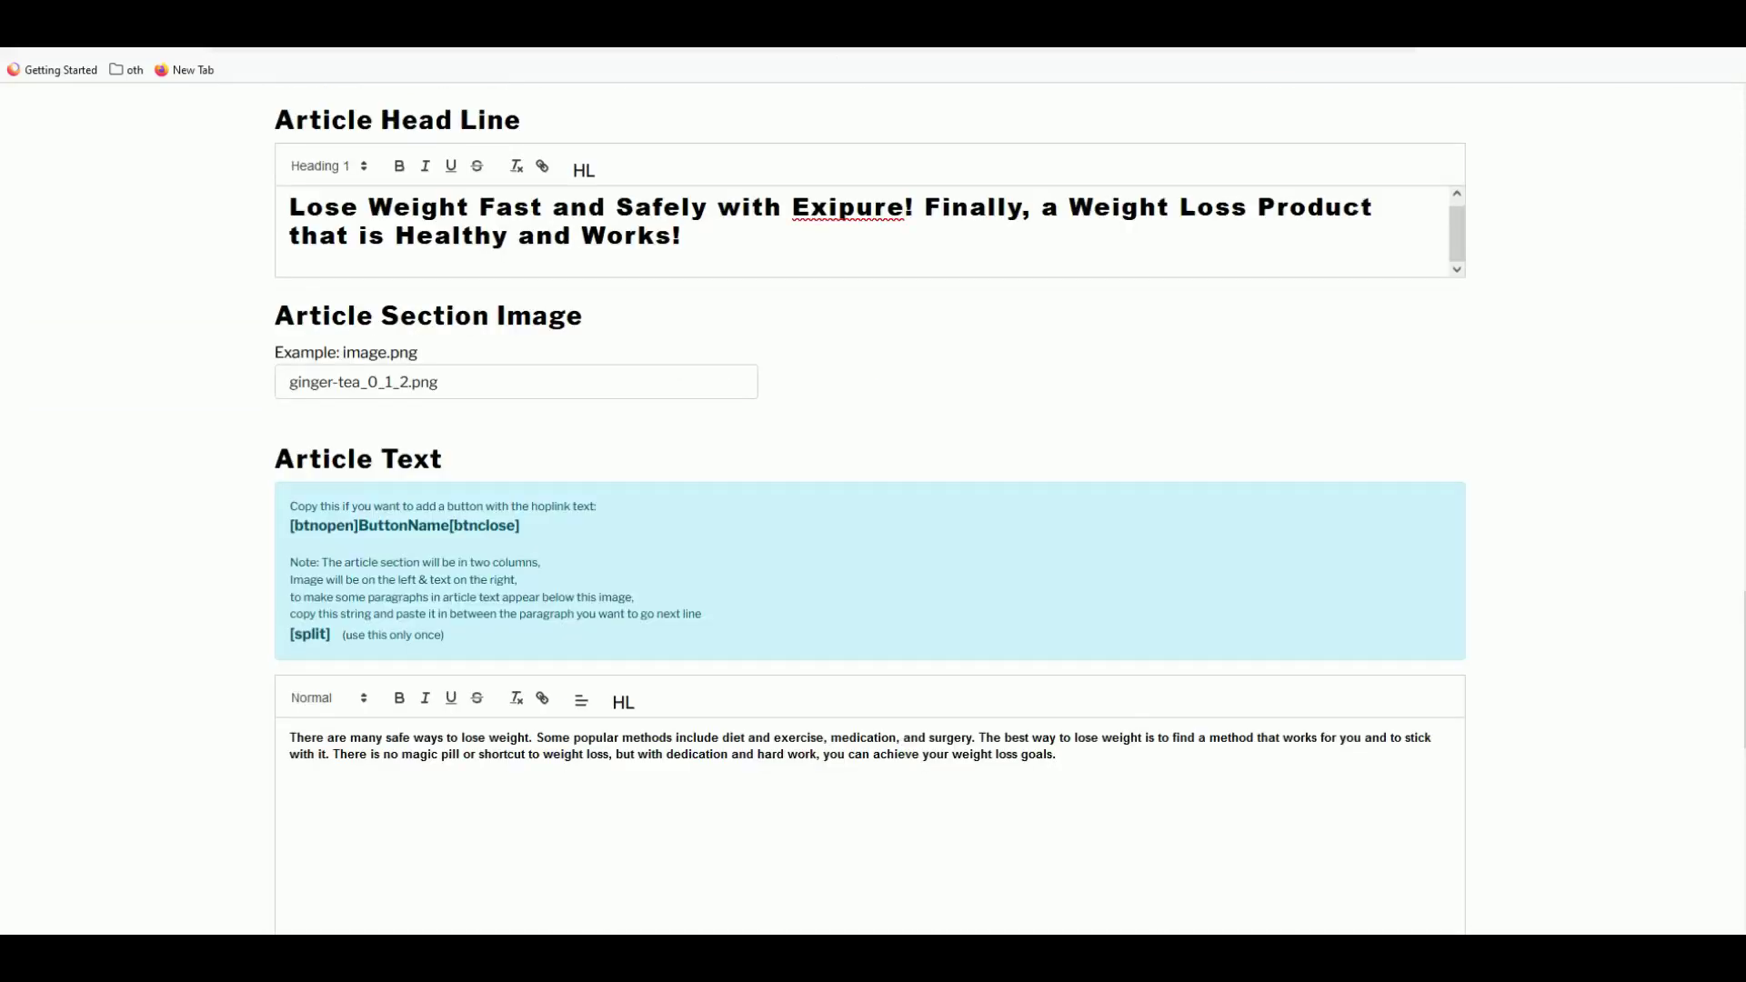
pyautogui.hotkey('ctrl', 'Tab')
pyautogui.click(875, 411)
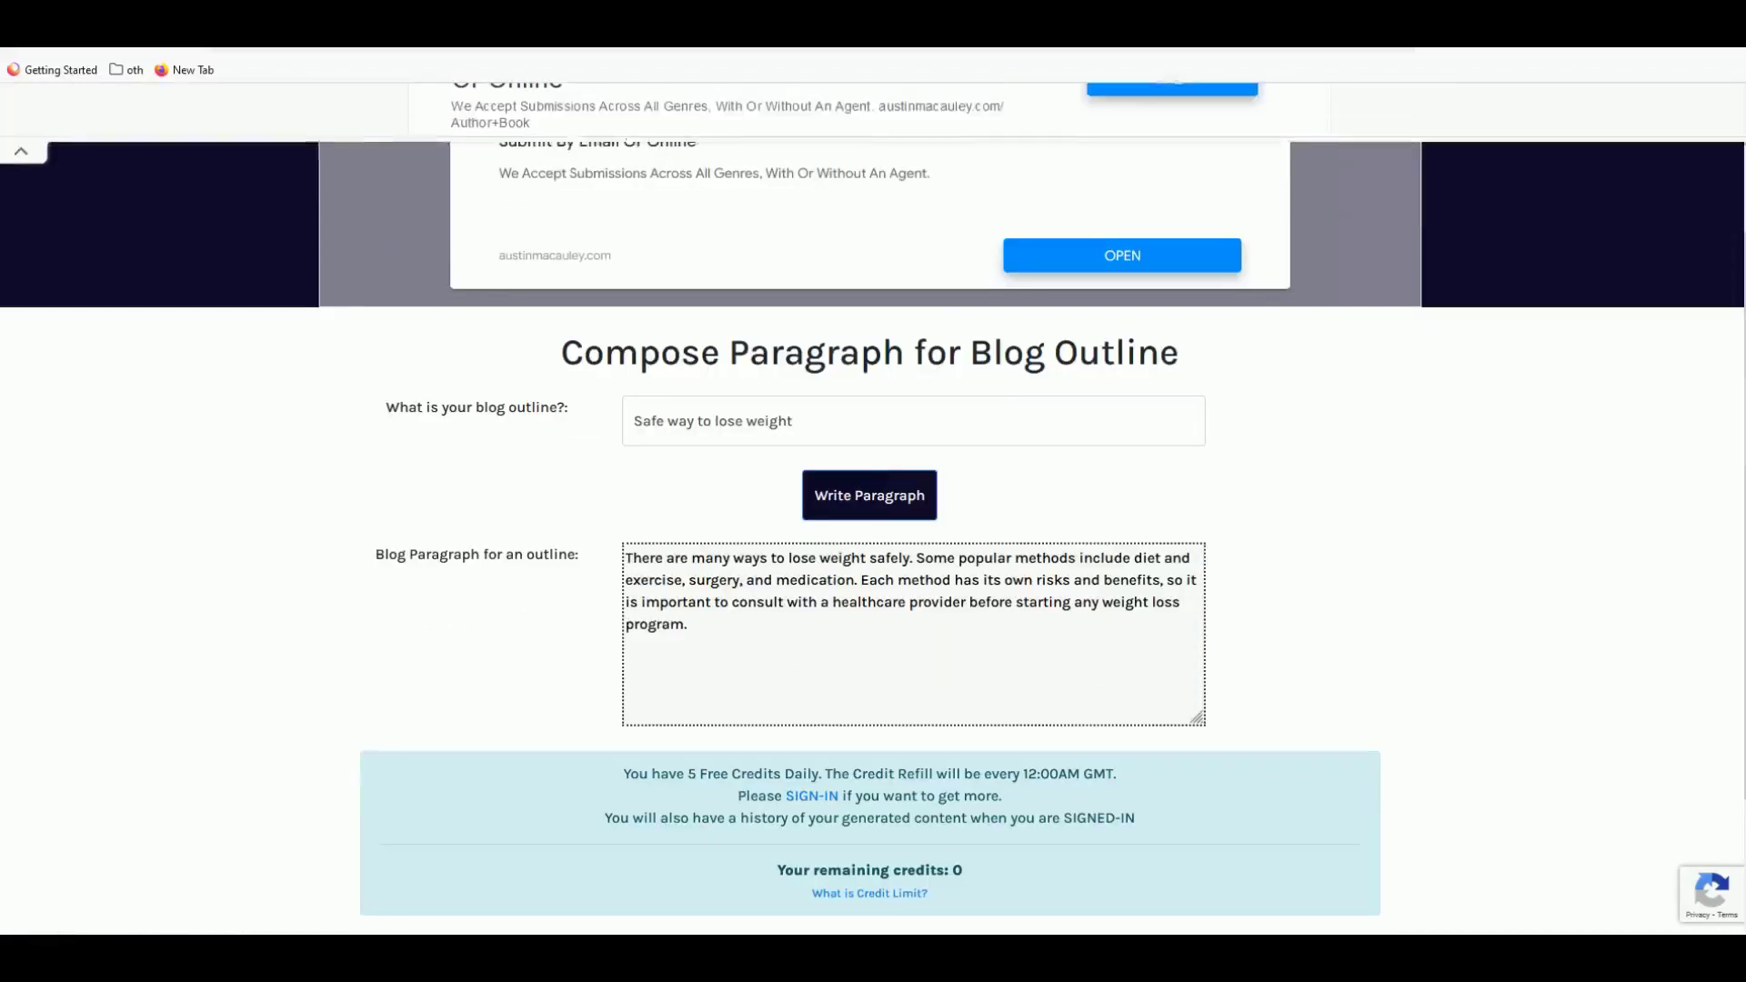
# - Scroll THETextify's output to the new paragraph advising consulting a healthcare provider
pyautogui.scroll(3, 520, 622)
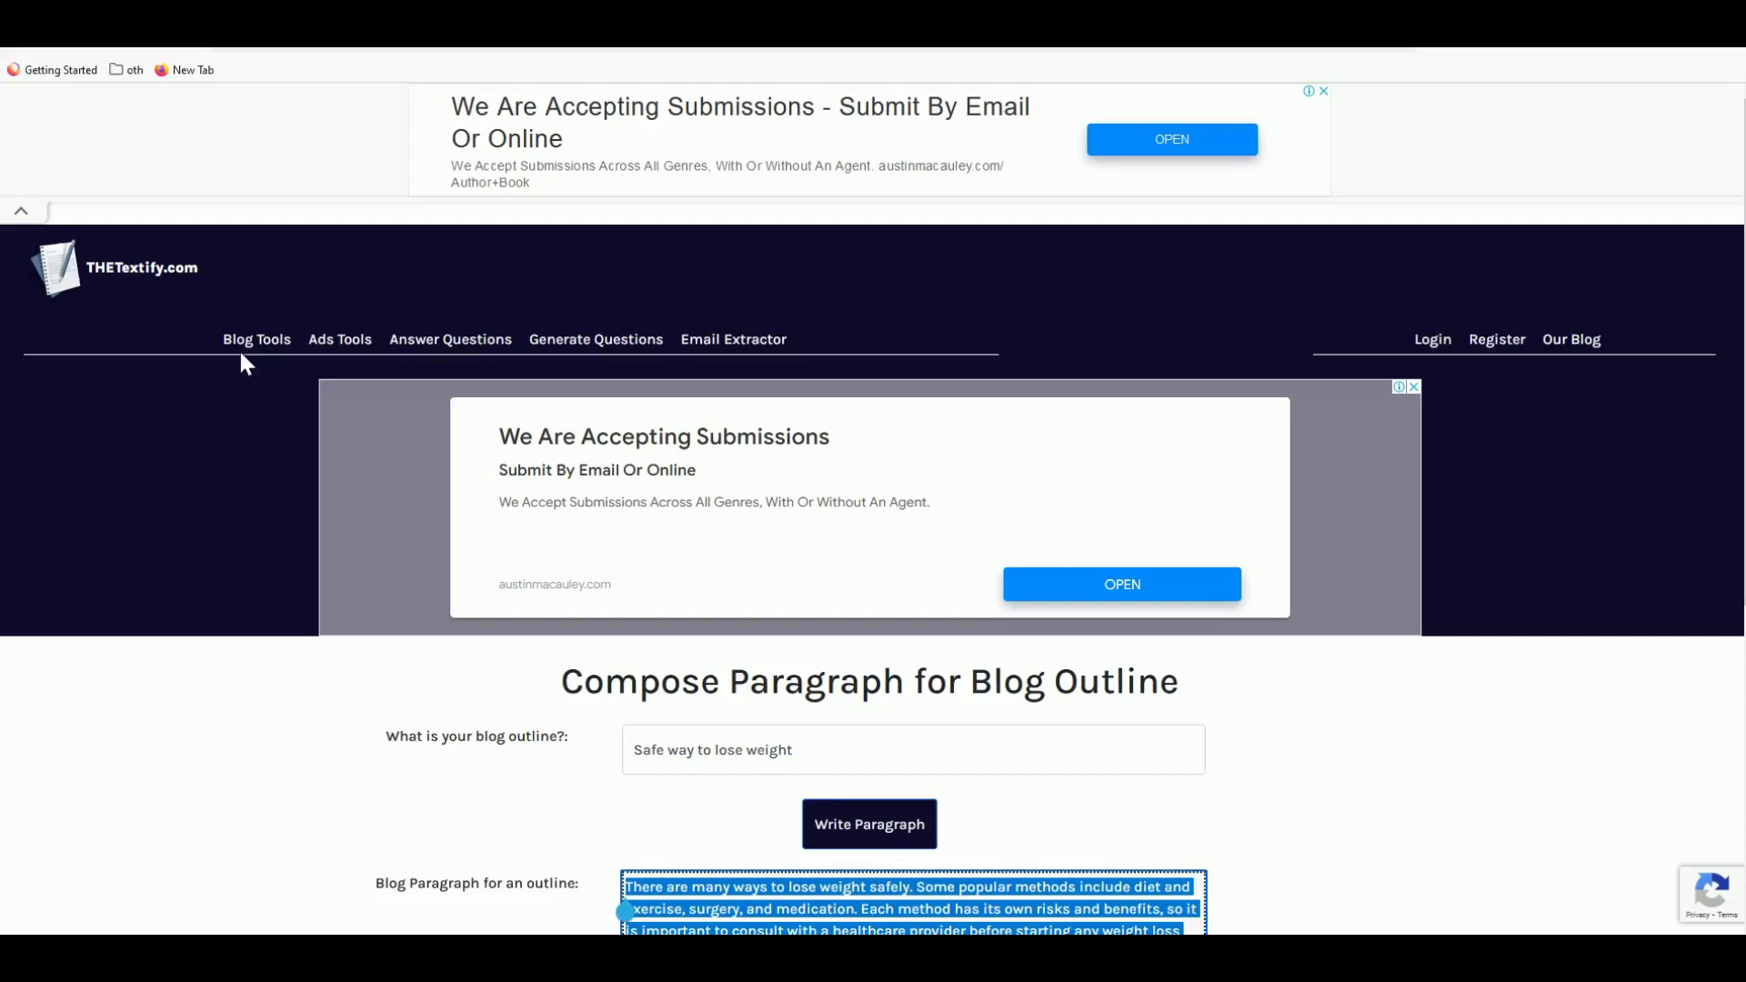
pyautogui.scroll(-2, 545, 558)
pyautogui.scroll(1, 432, 454)
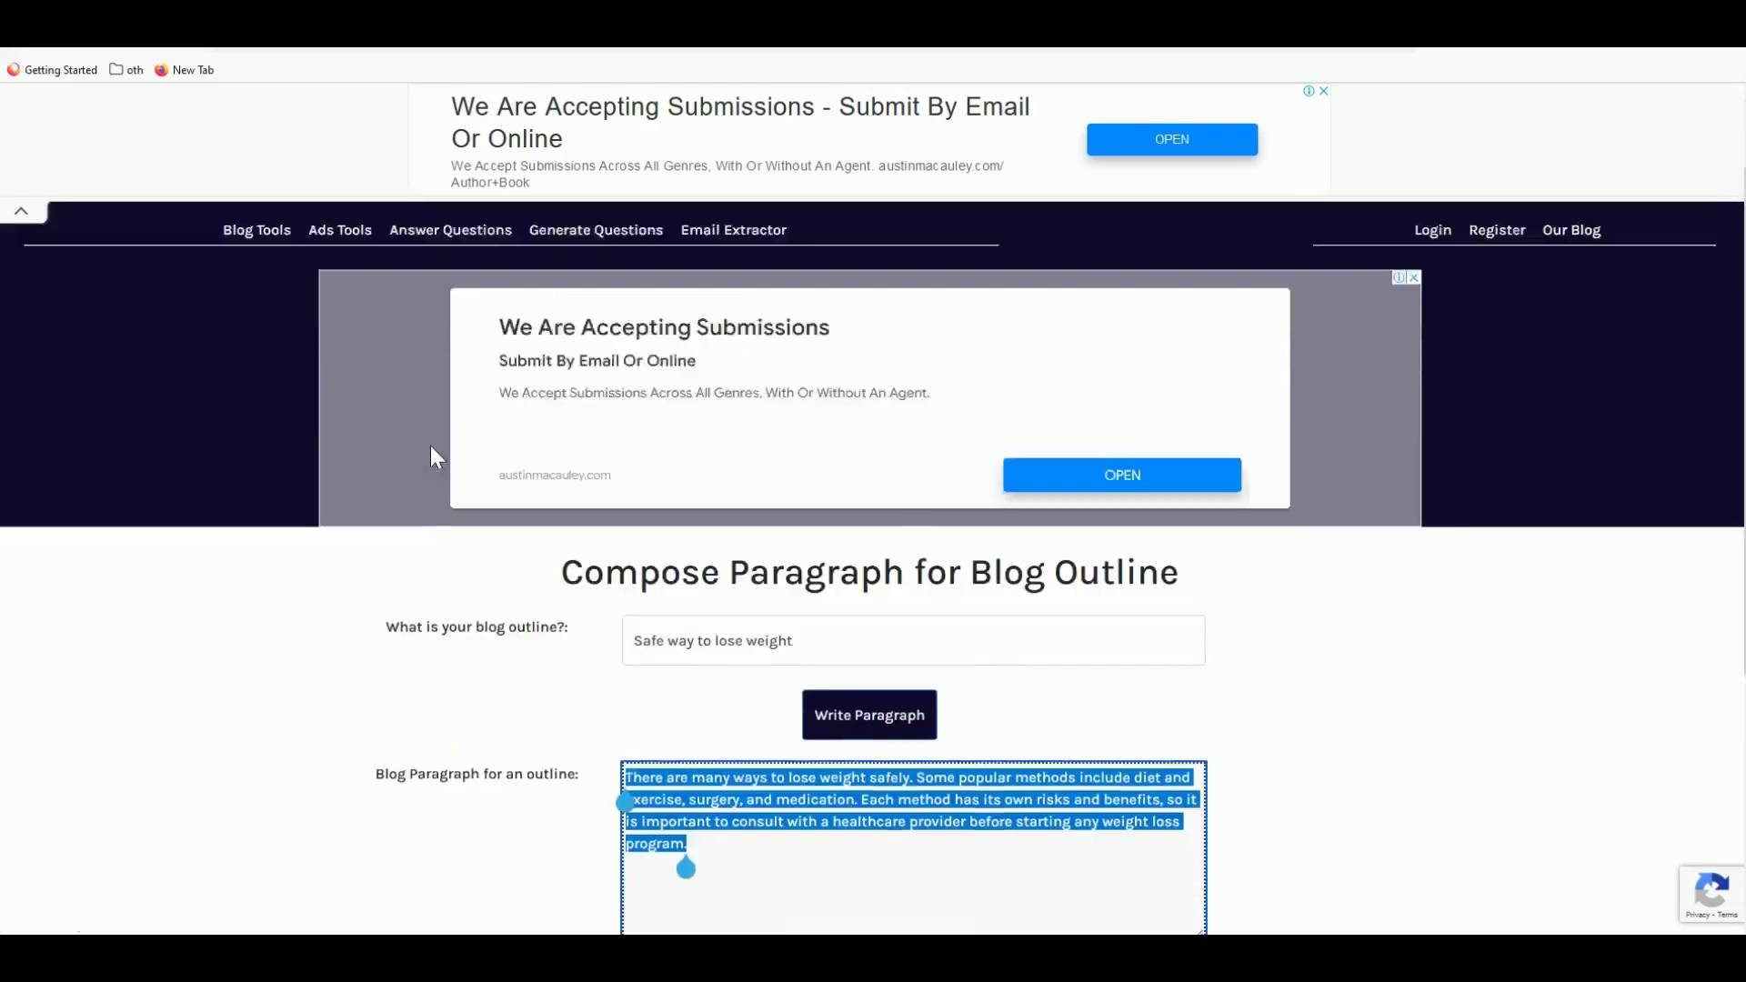
pyautogui.scroll(1, 429, 455)
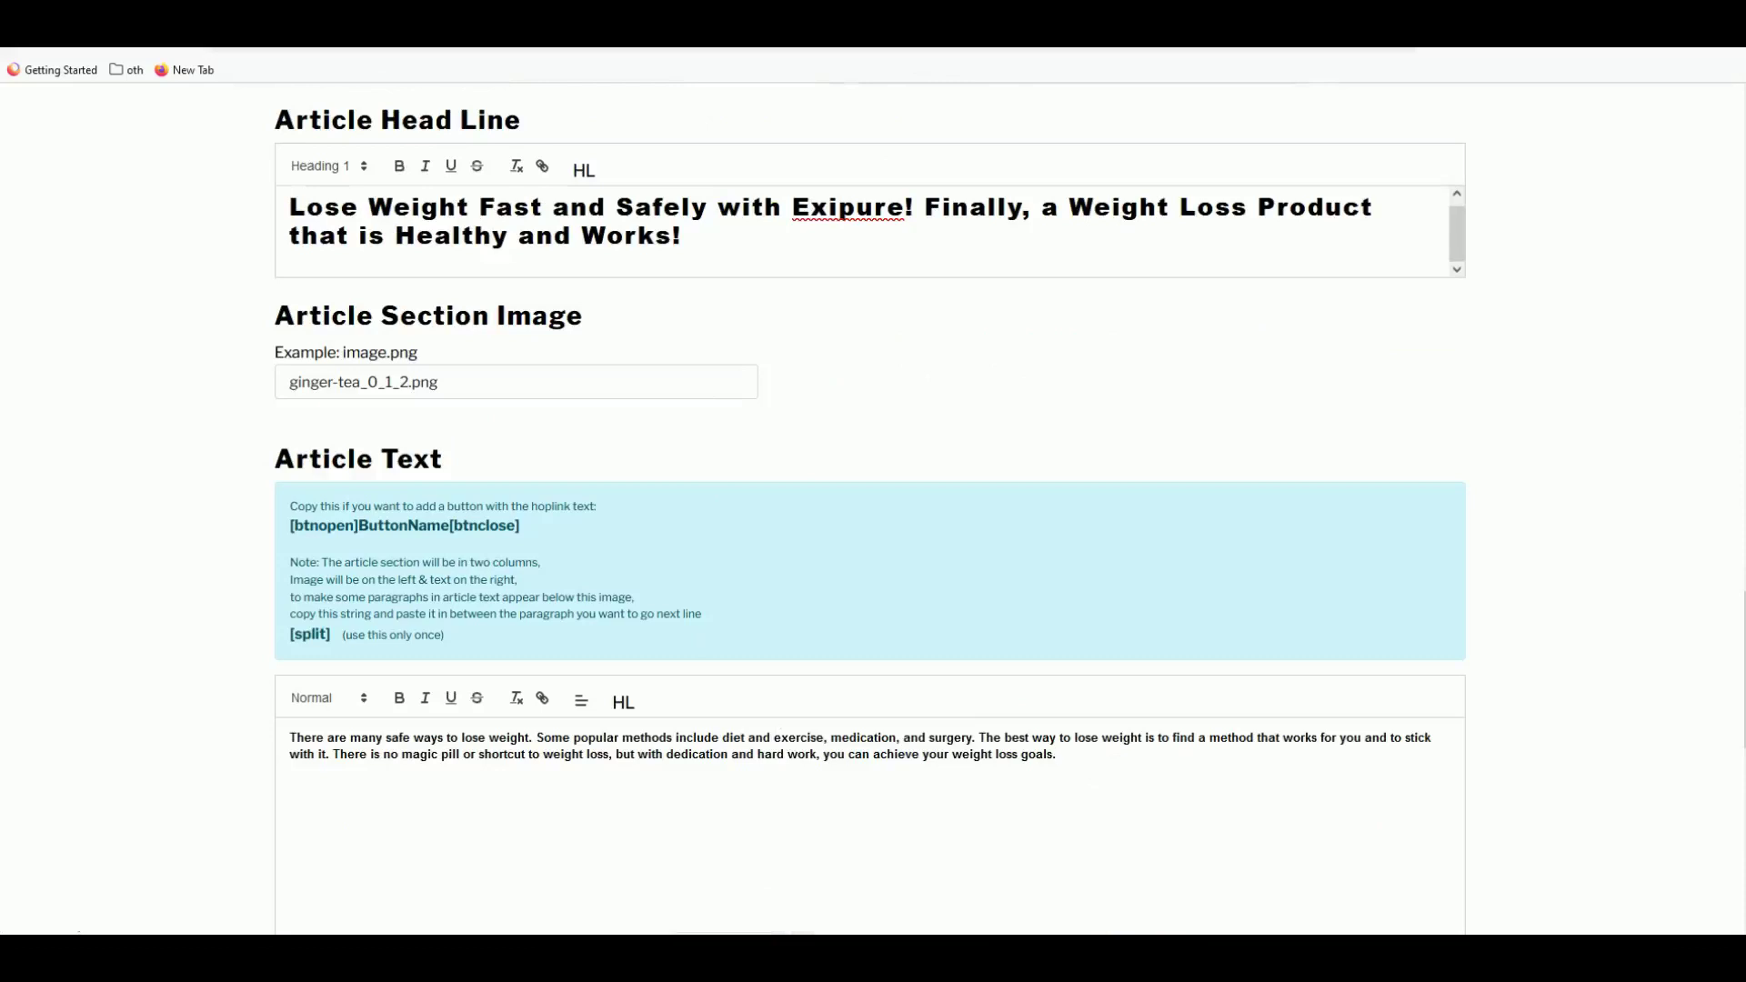
# - Paste the second paragraph into Article Text, set Show Article Section to Yes, save, and view
pyautogui.write('There are many ways to lose weight safely. Some popular methods include diet and exercise, surgery, and medication. Each method has its own risks and benefits, so it is important to consult with a healthcare provider before starting any weight loss program.')
pyautogui.scroll(-2, 890, 873)
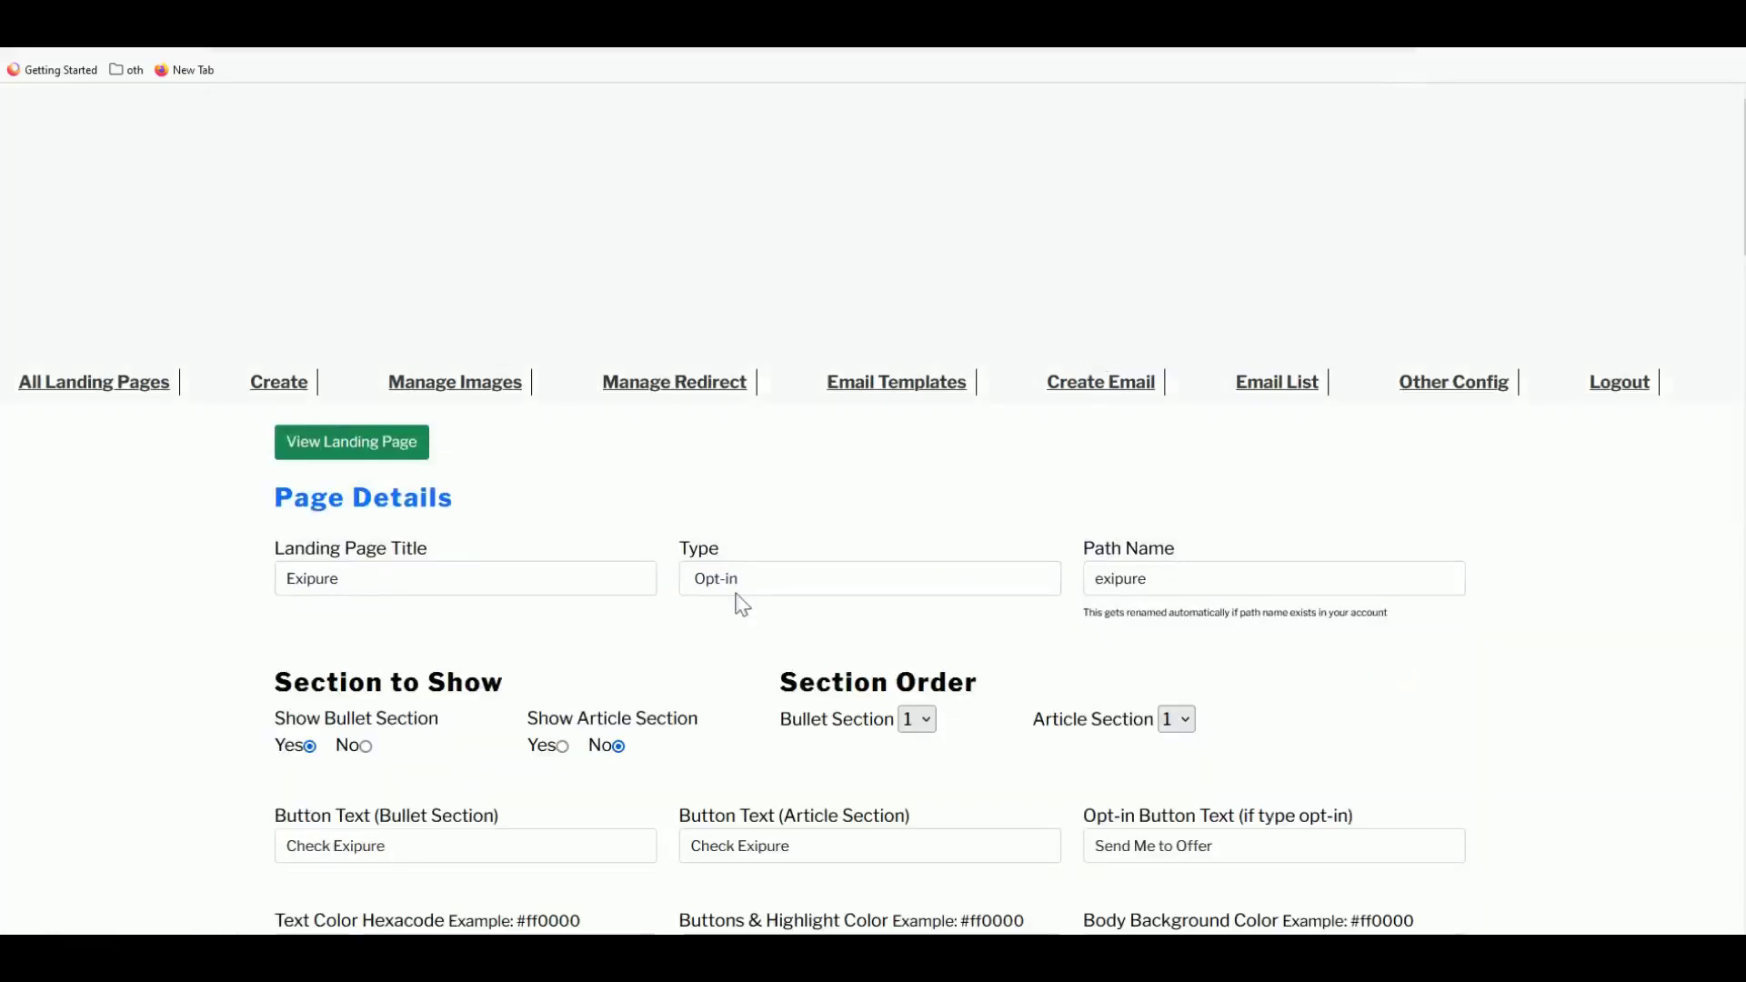
pyautogui.click(563, 558)
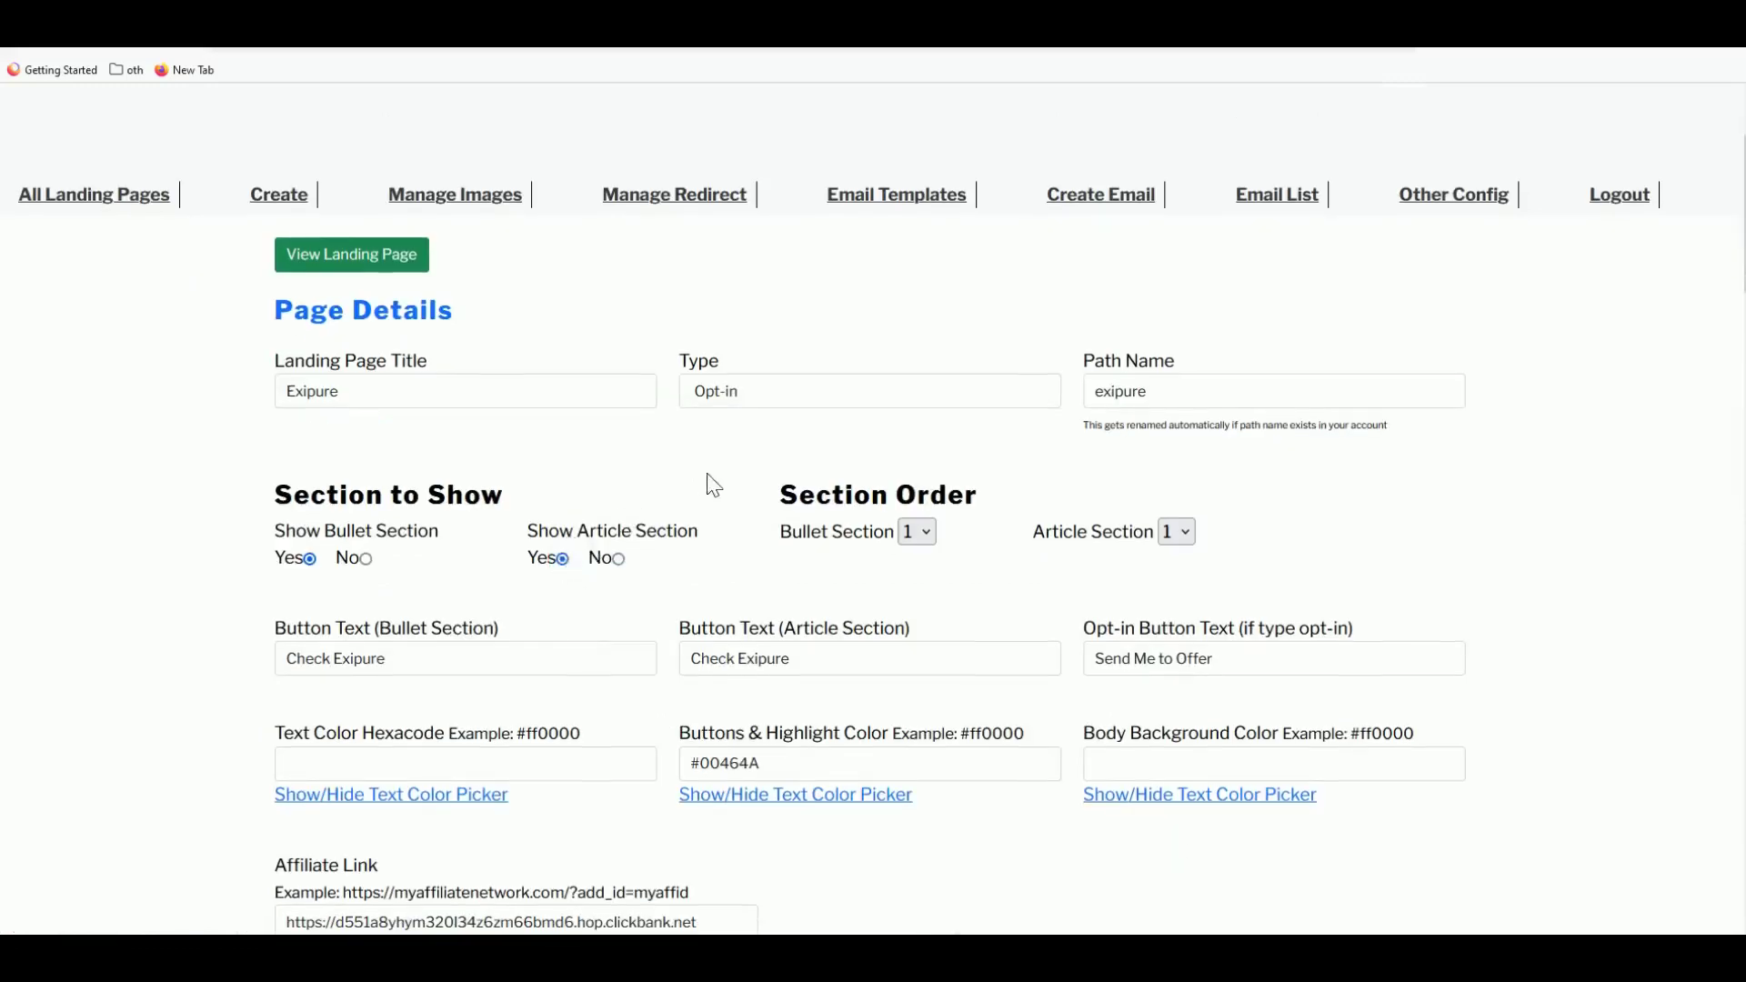
pyautogui.scroll(-6, 827, 748)
pyautogui.click(871, 696)
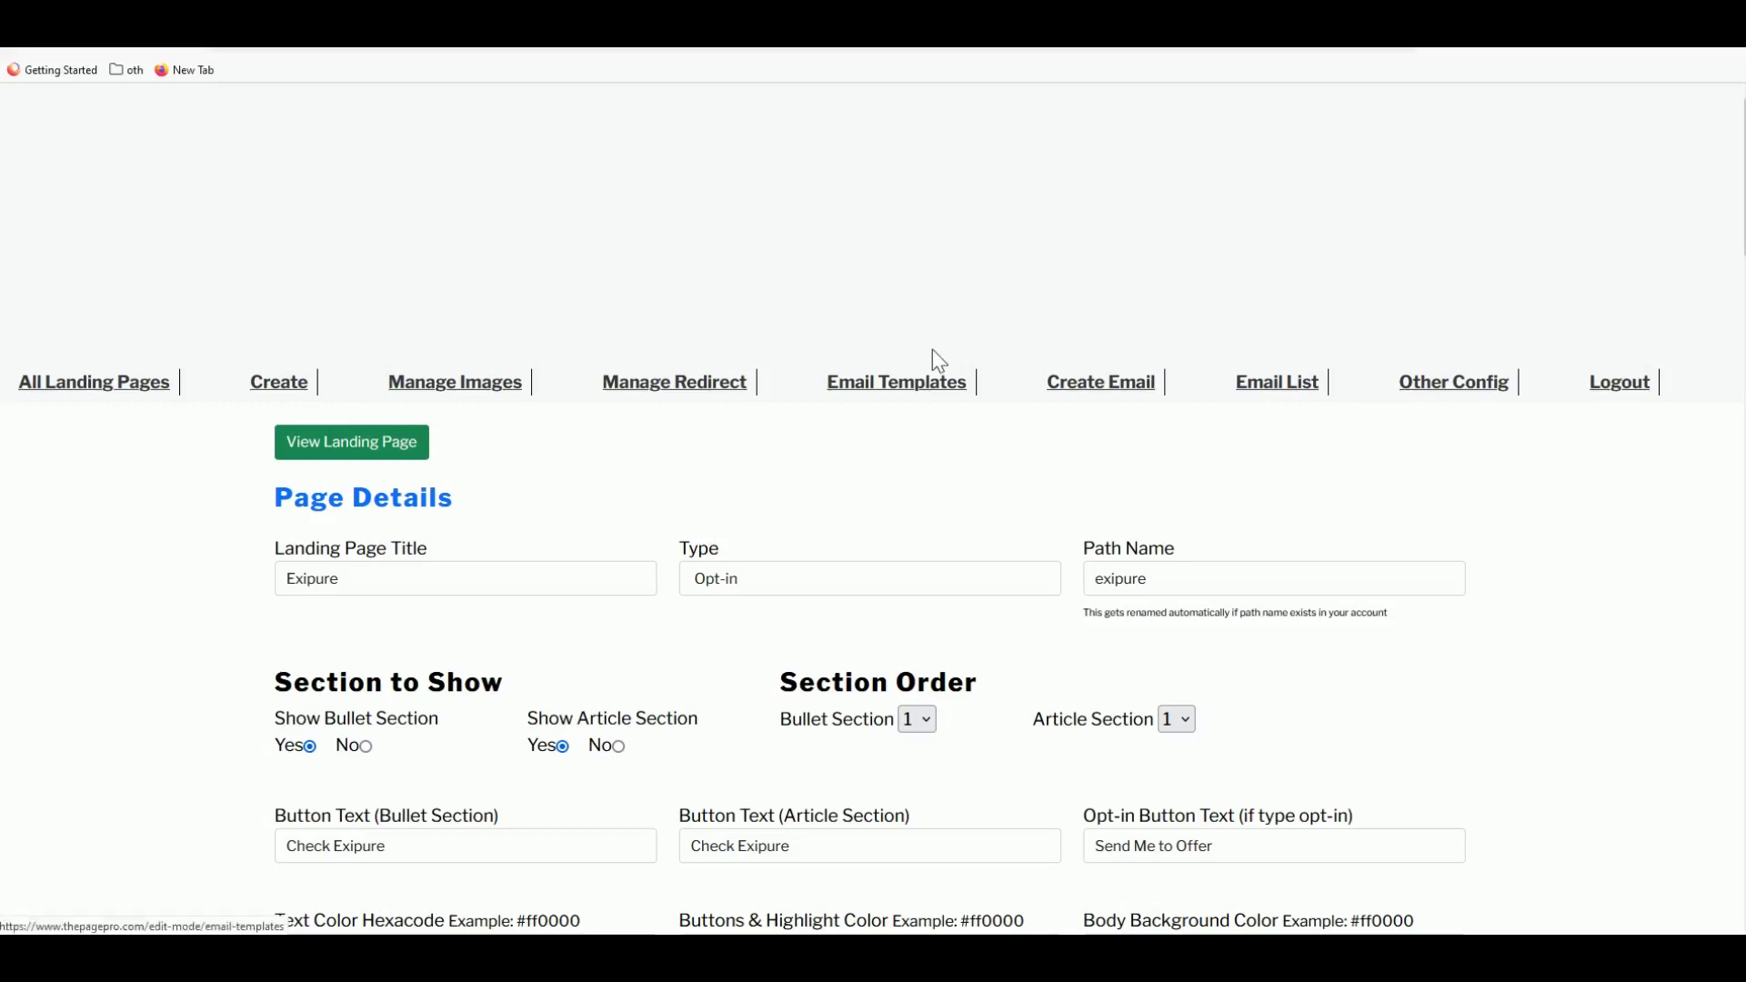
pyautogui.click(400, 449)
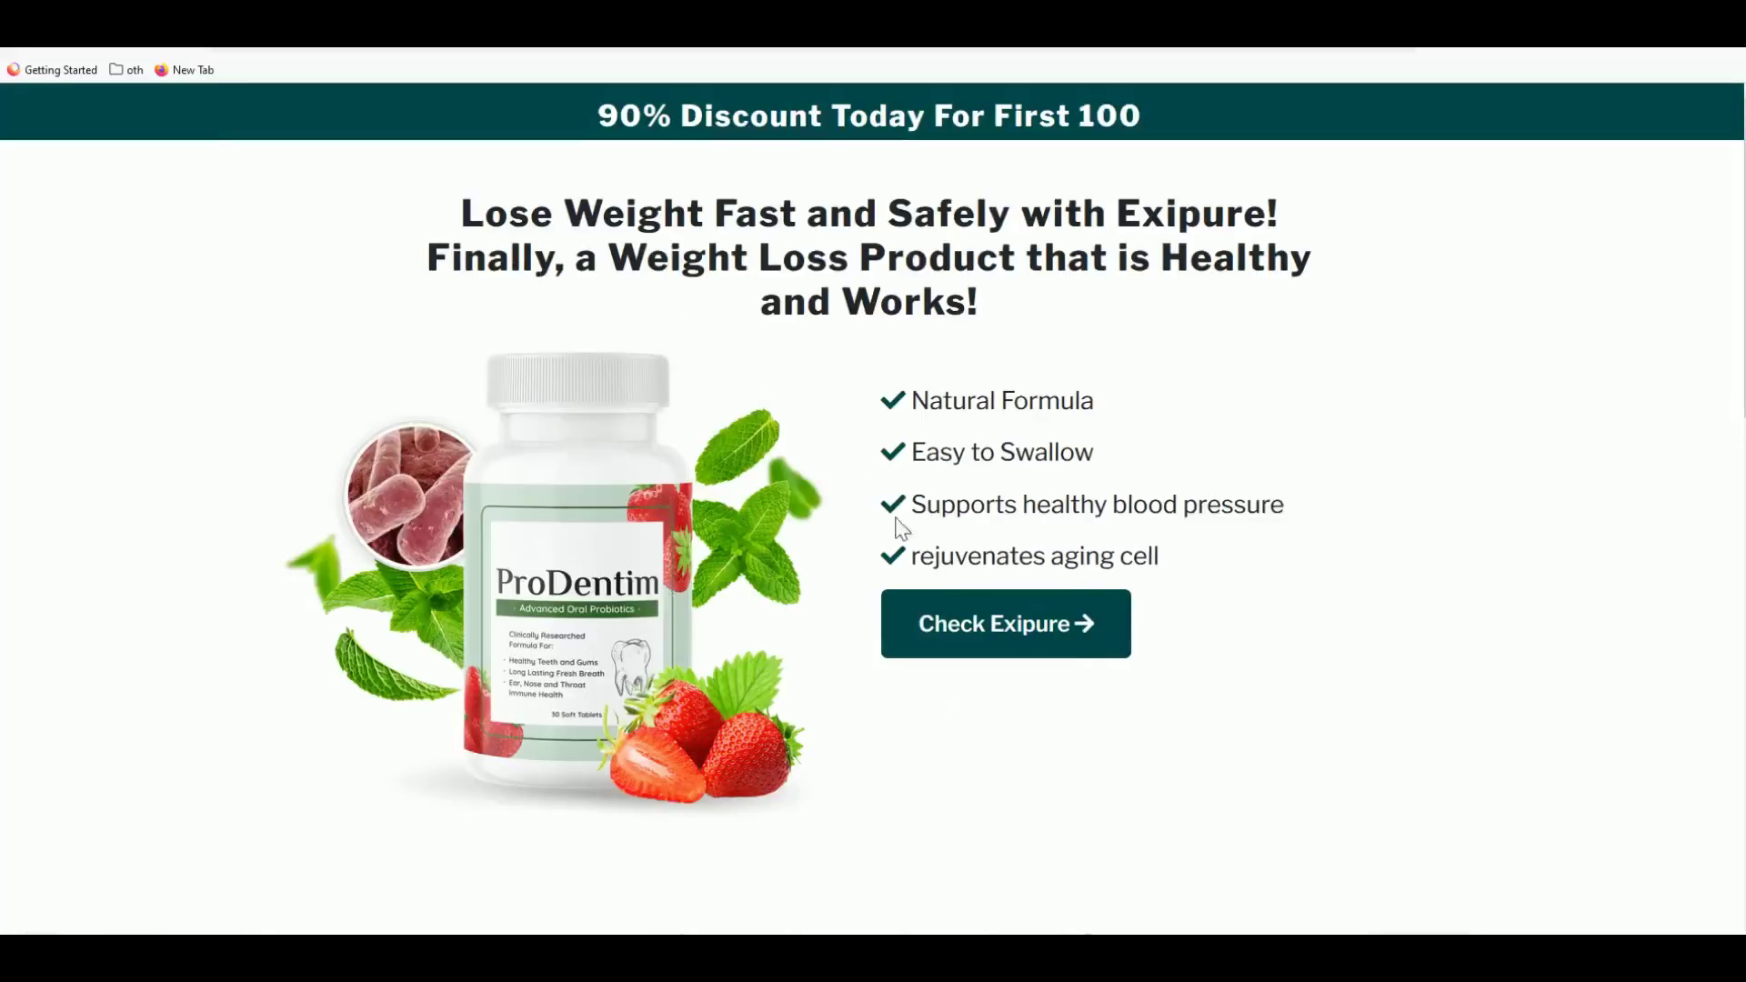
# - Scroll to the live article section and select its second weight-loss paragraph
pyautogui.scroll(-6, 831, 379)
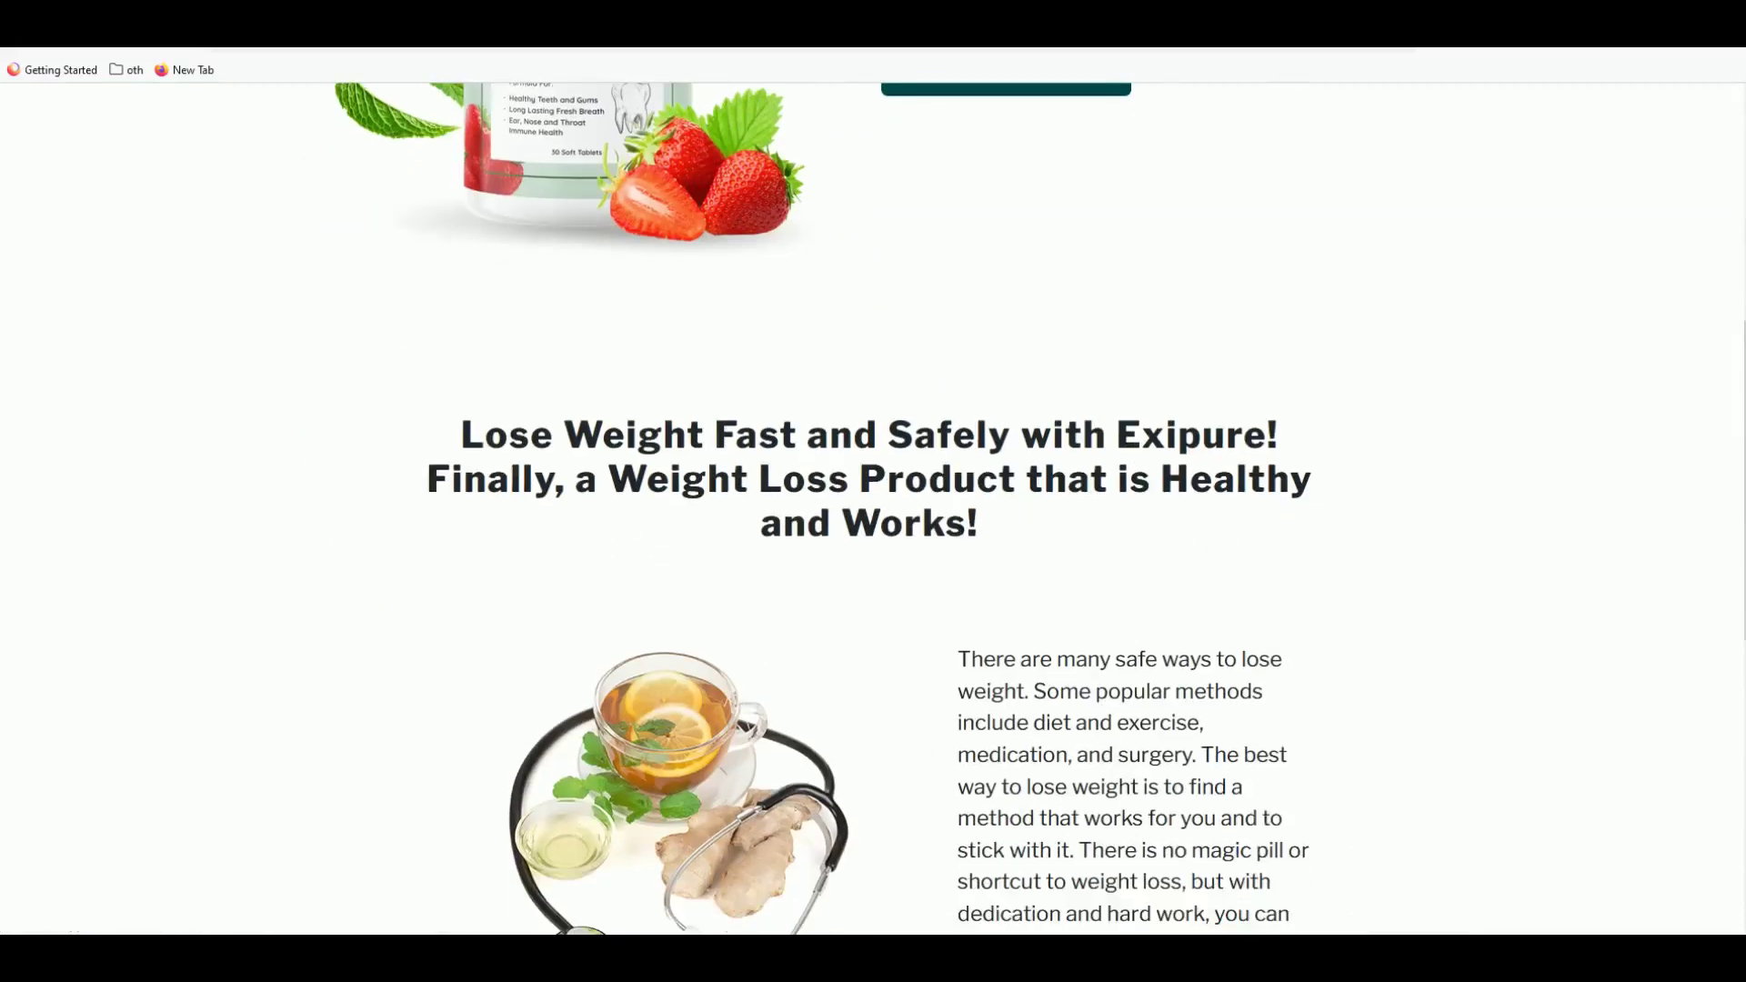
pyautogui.scroll(-6, 515, 473)
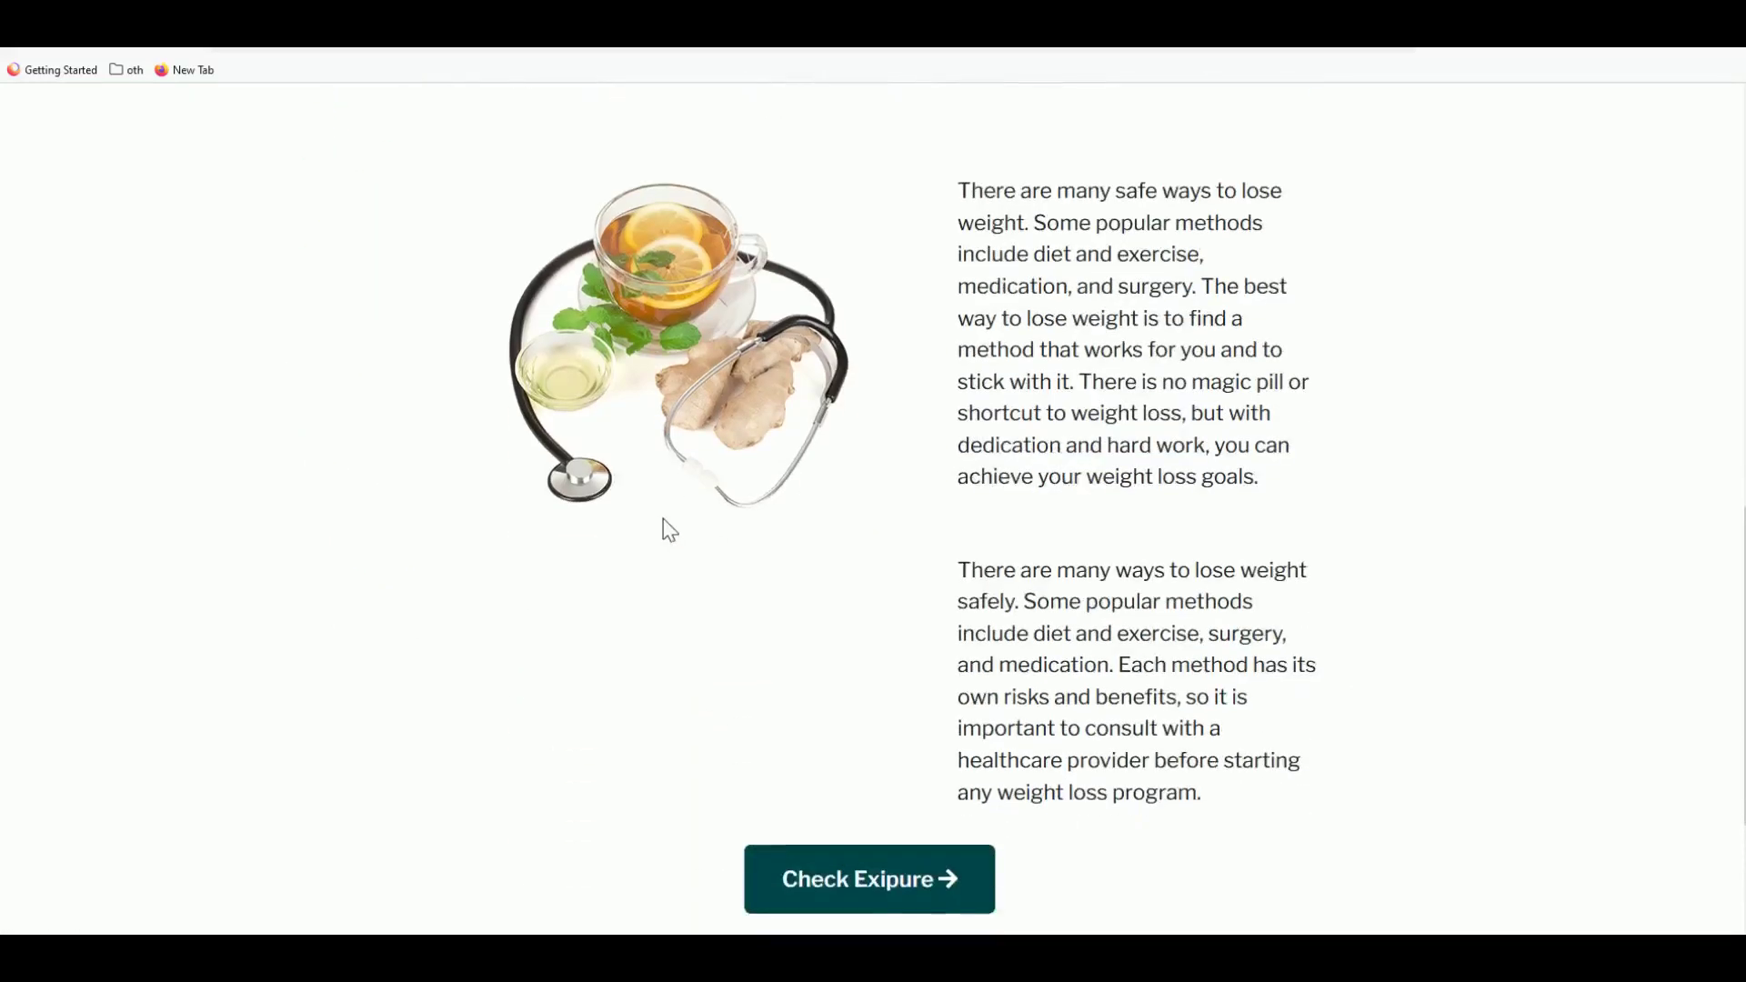
pyautogui.scroll(1, 697, 527)
pyautogui.scroll(-1, 698, 526)
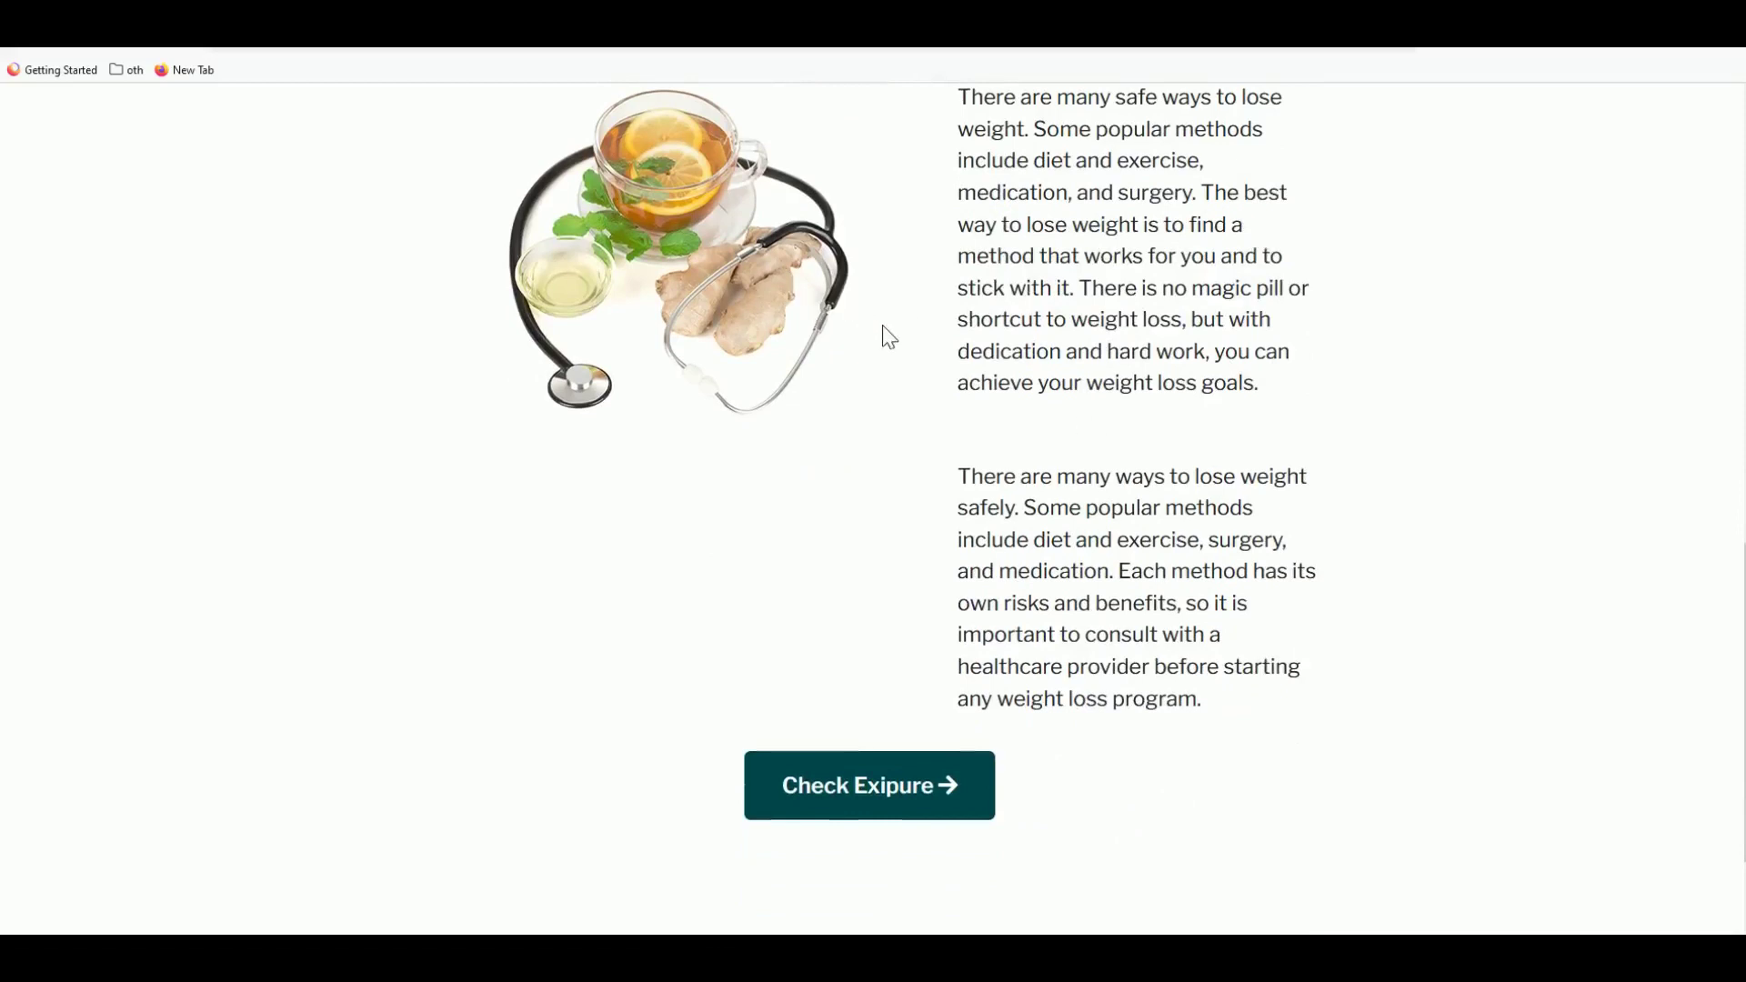
pyautogui.scroll(1, 886, 337)
pyautogui.scroll(1, 1038, 446)
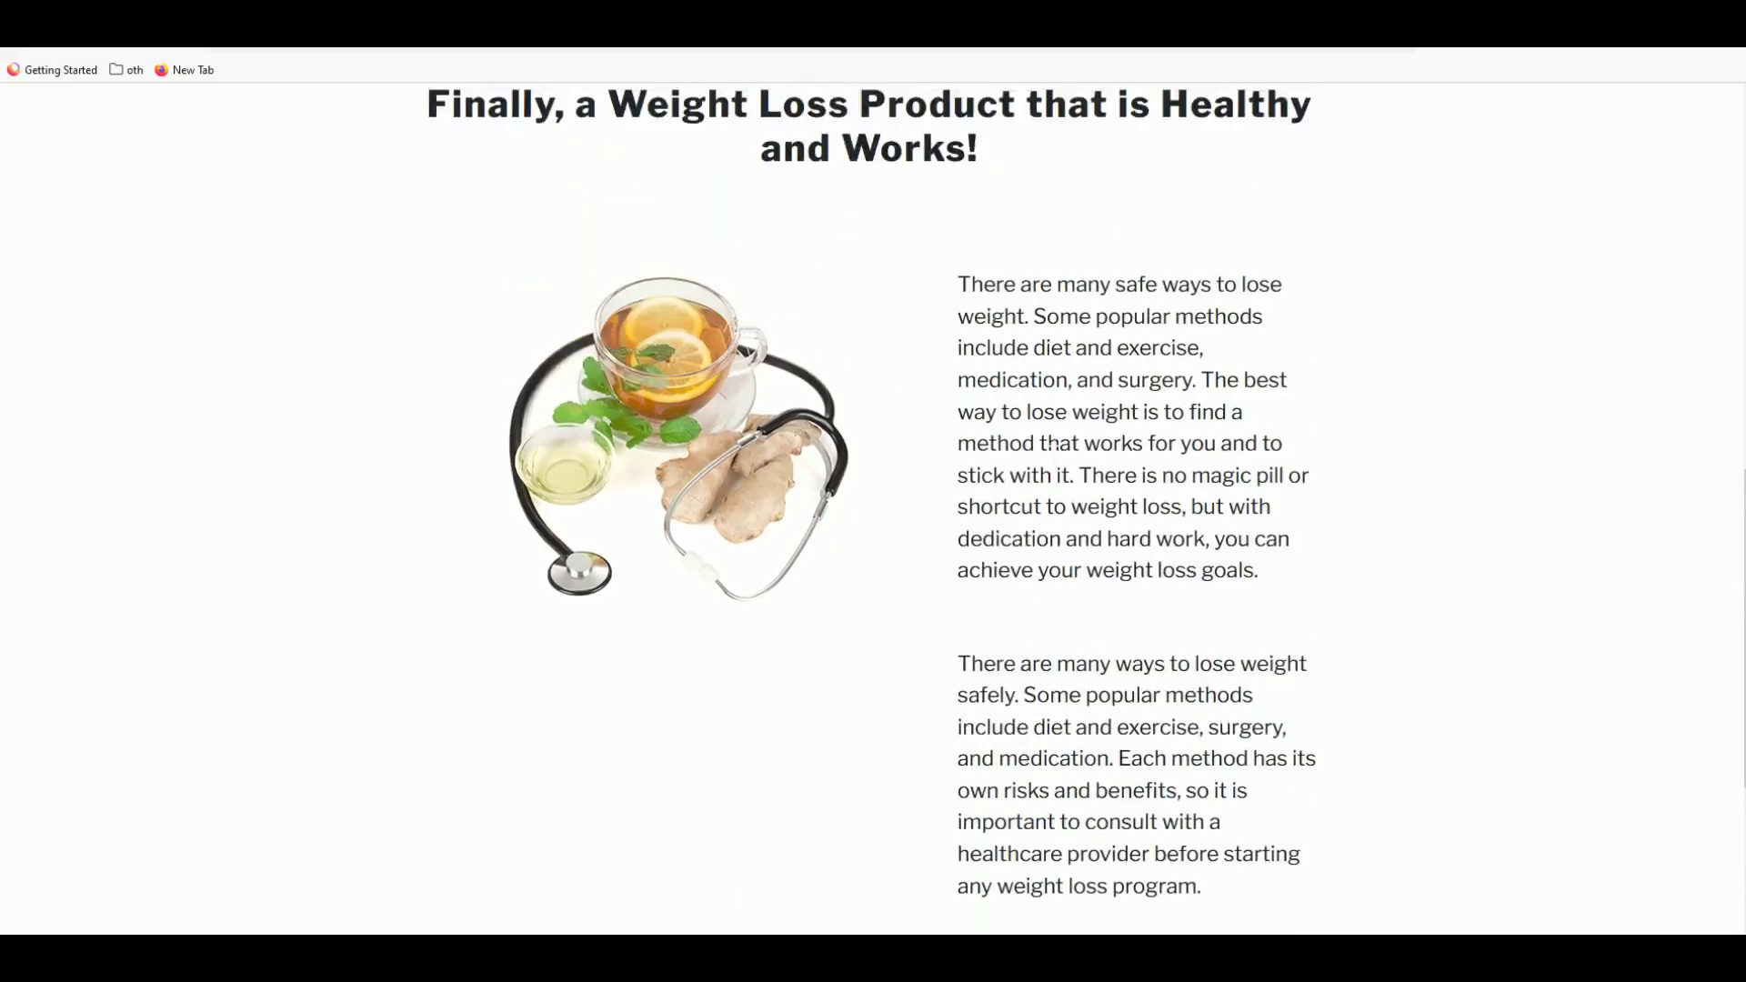
pyautogui.scroll(-3, 1037, 445)
pyautogui.moveTo(946, 389); pyautogui.dragTo(1269, 605)
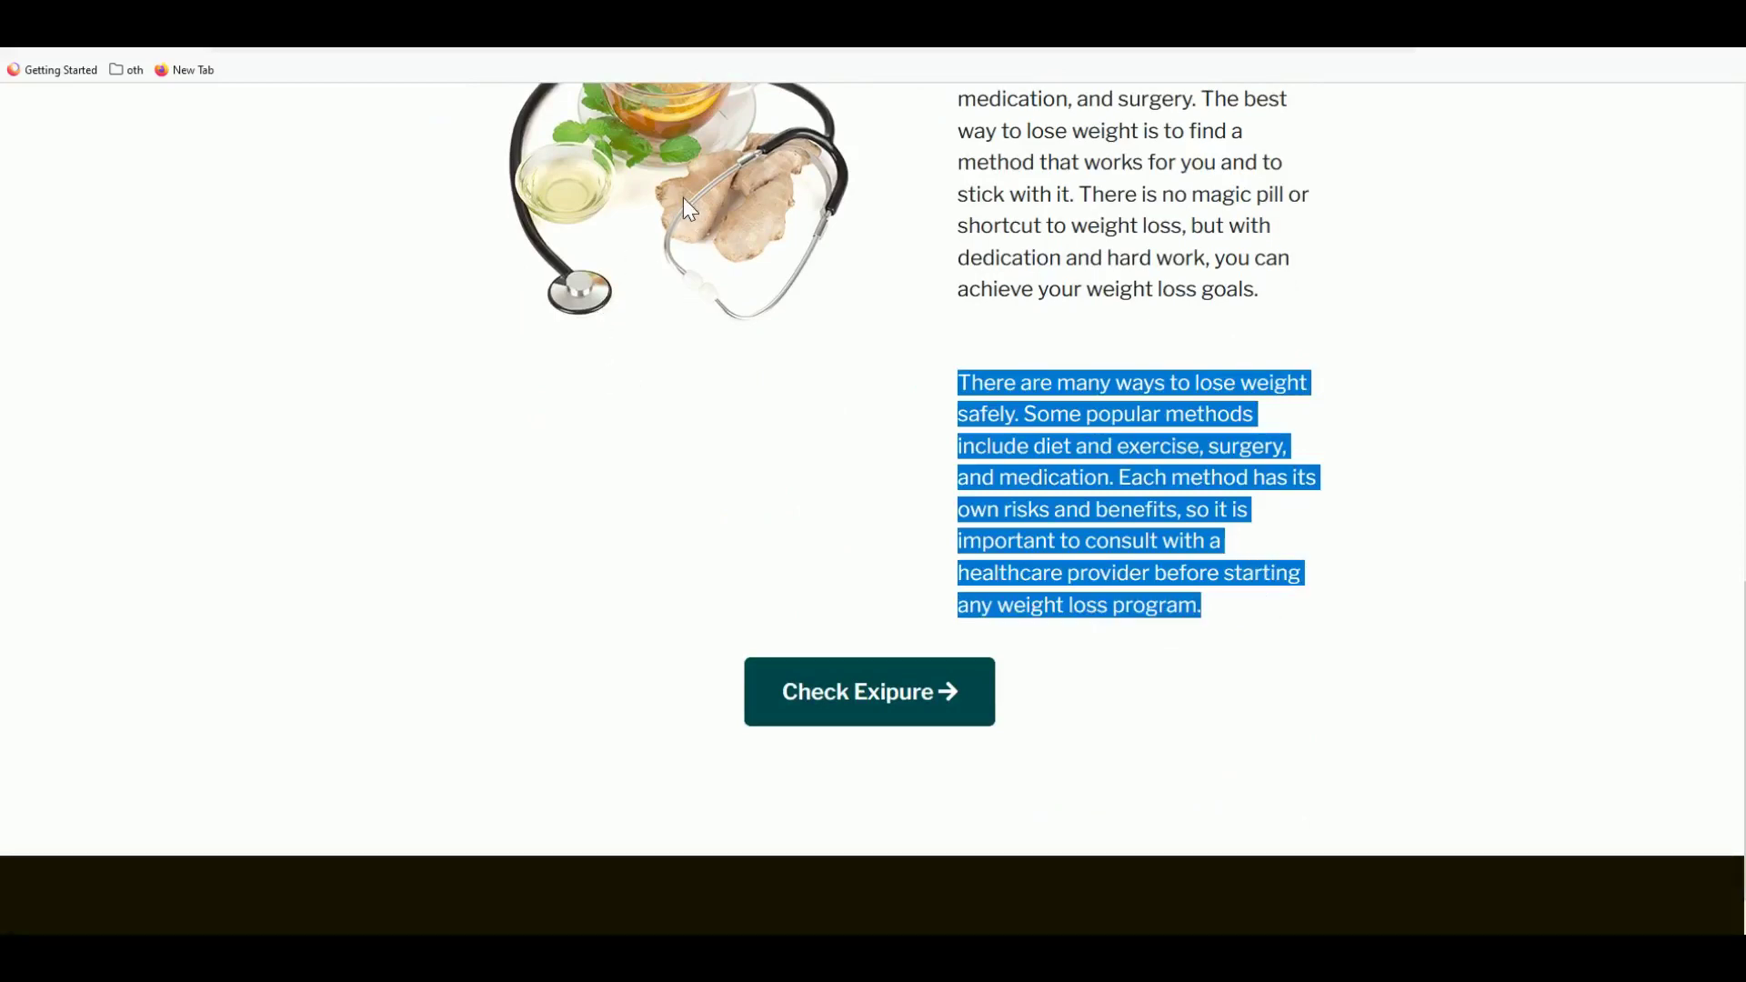
# - Copy the [split] marker from the note and paste it between the two Article Text paragraphs
pyautogui.hotkey('ctrl', 'Tab')
pyautogui.scroll(-20, 401, 655)
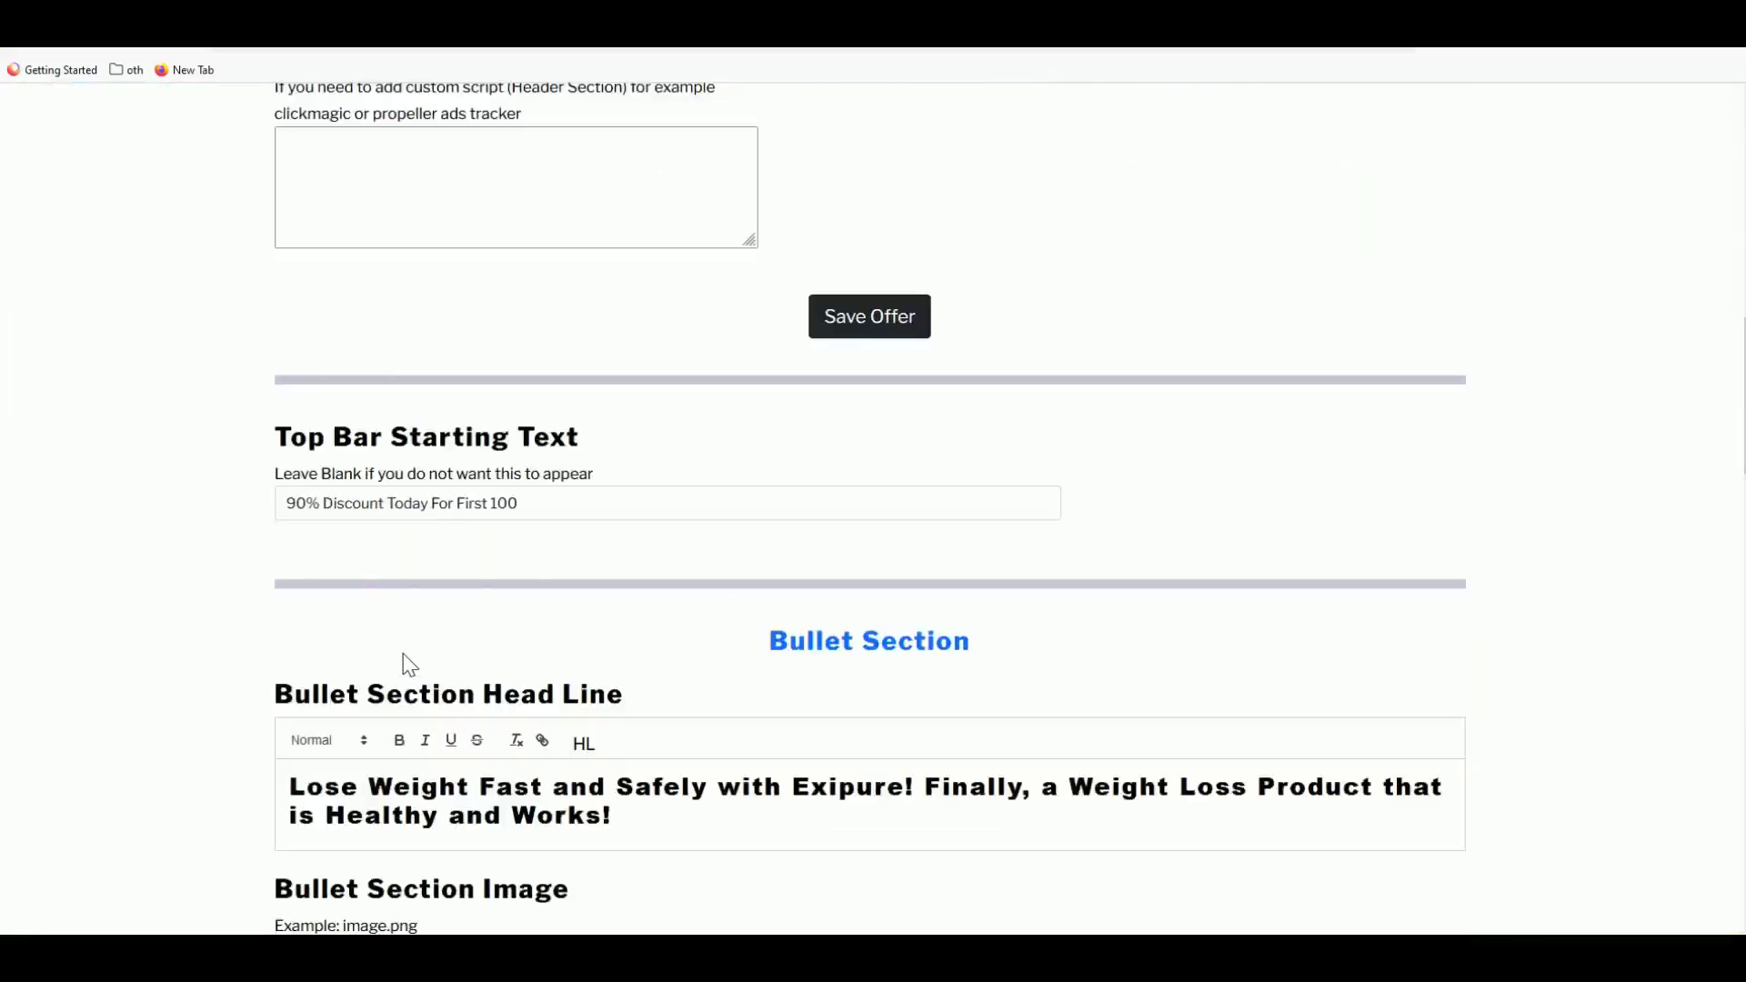
pyautogui.scroll(-6, 411, 642)
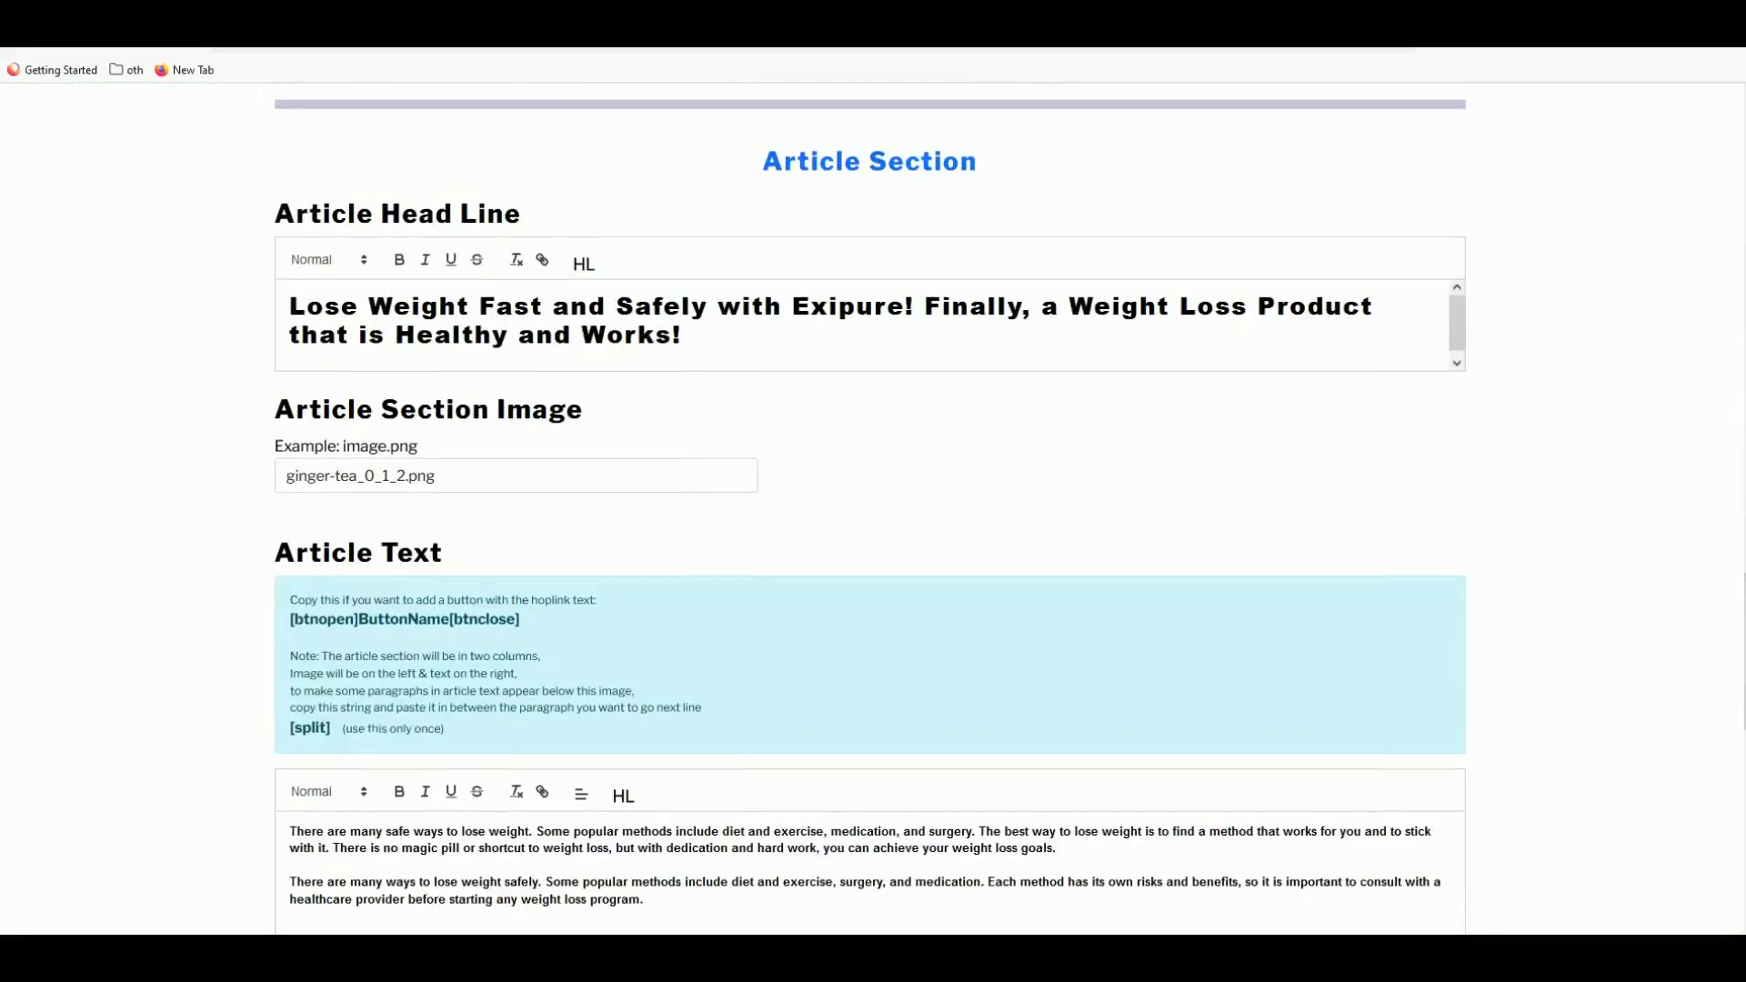
pyautogui.moveTo(335, 728); pyautogui.dragTo(291, 728)
pyautogui.rightClick(296, 733)
pyautogui.click(343, 501)
pyautogui.scroll(-2, 348, 510)
pyautogui.click(291, 678)
pyautogui.hotkey('ctrl', 'v')
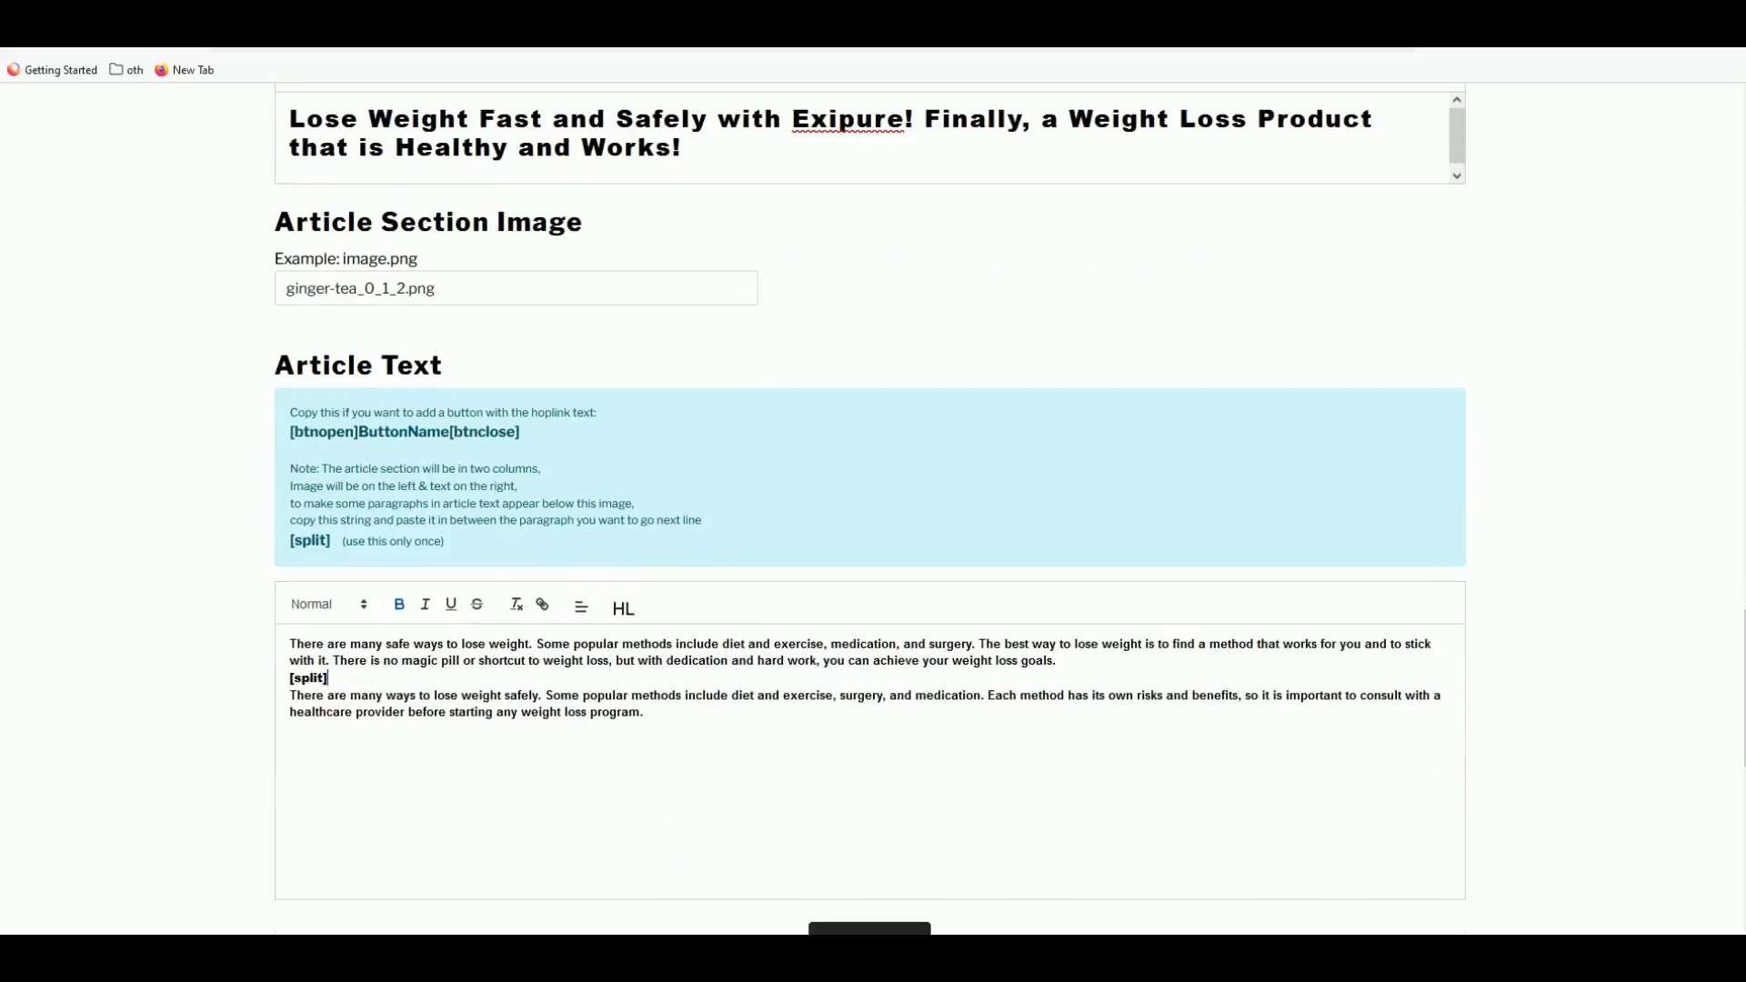
pyautogui.scroll(-3, 746, 673)
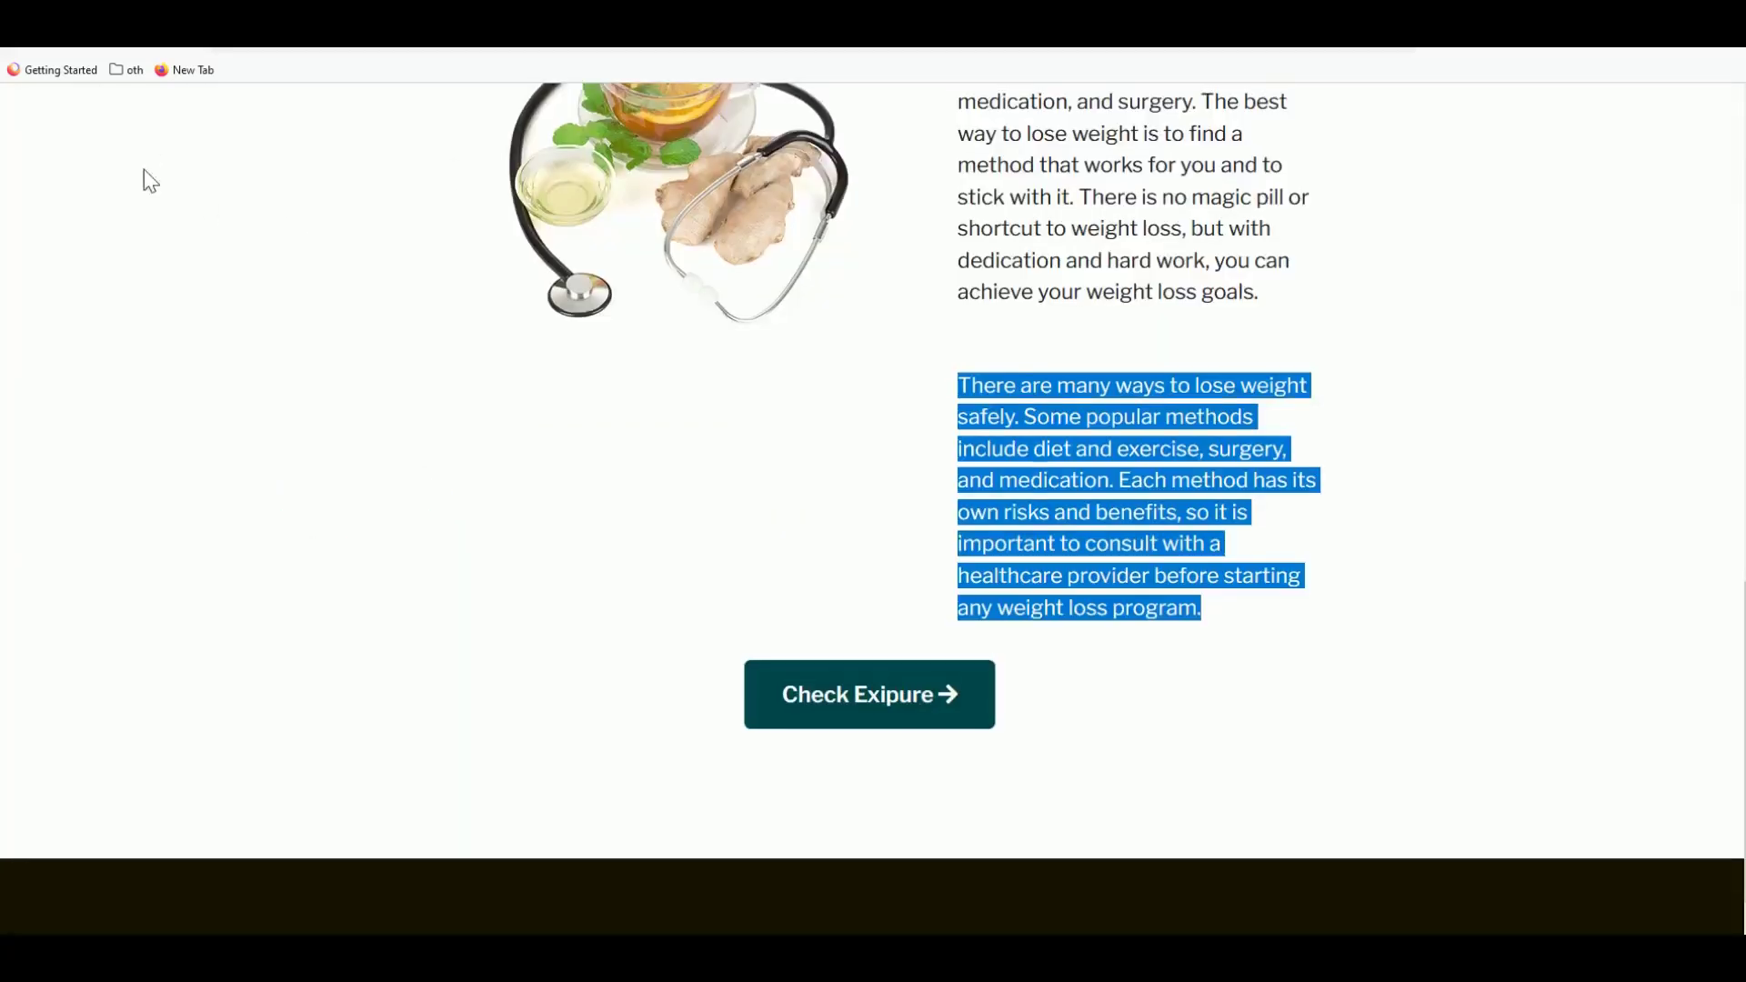
# - Scroll the reloaded Exipure page to verify the second paragraph sits full-width below the ginger-tea image
pyautogui.scroll(3, 144, 179)
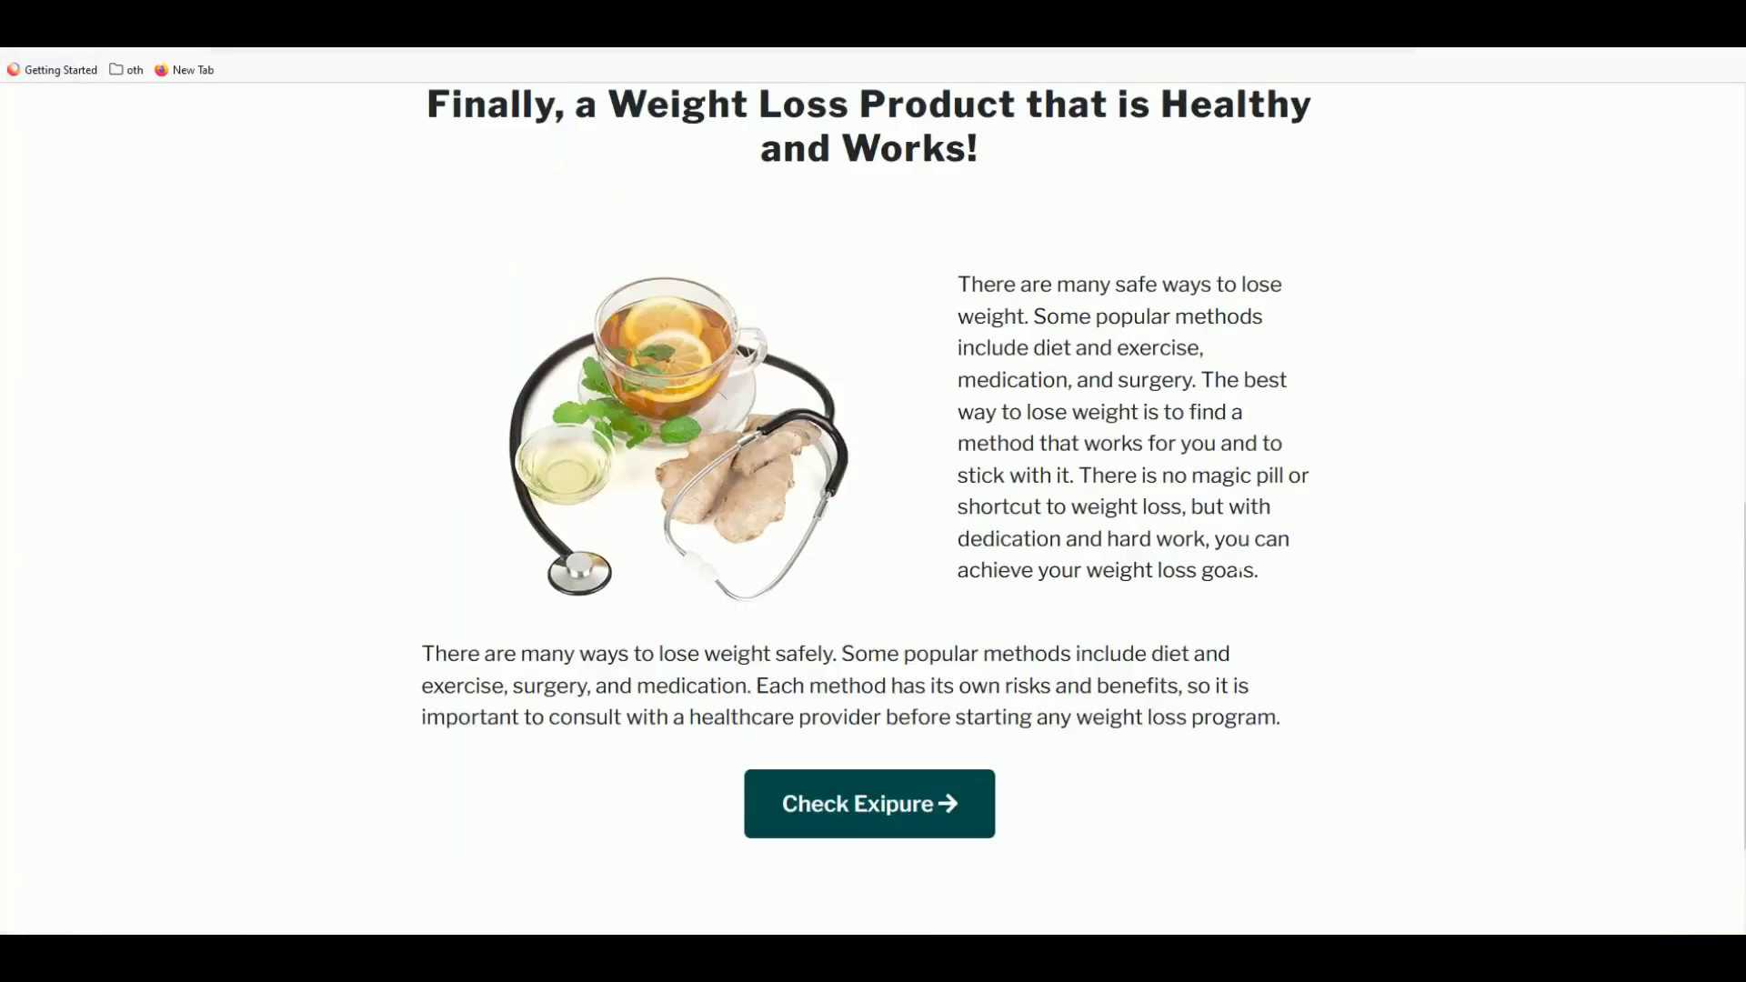
pyautogui.scroll(-2, 262, 202)
pyautogui.scroll(10, 1244, 550)
pyautogui.scroll(1, 1244, 551)
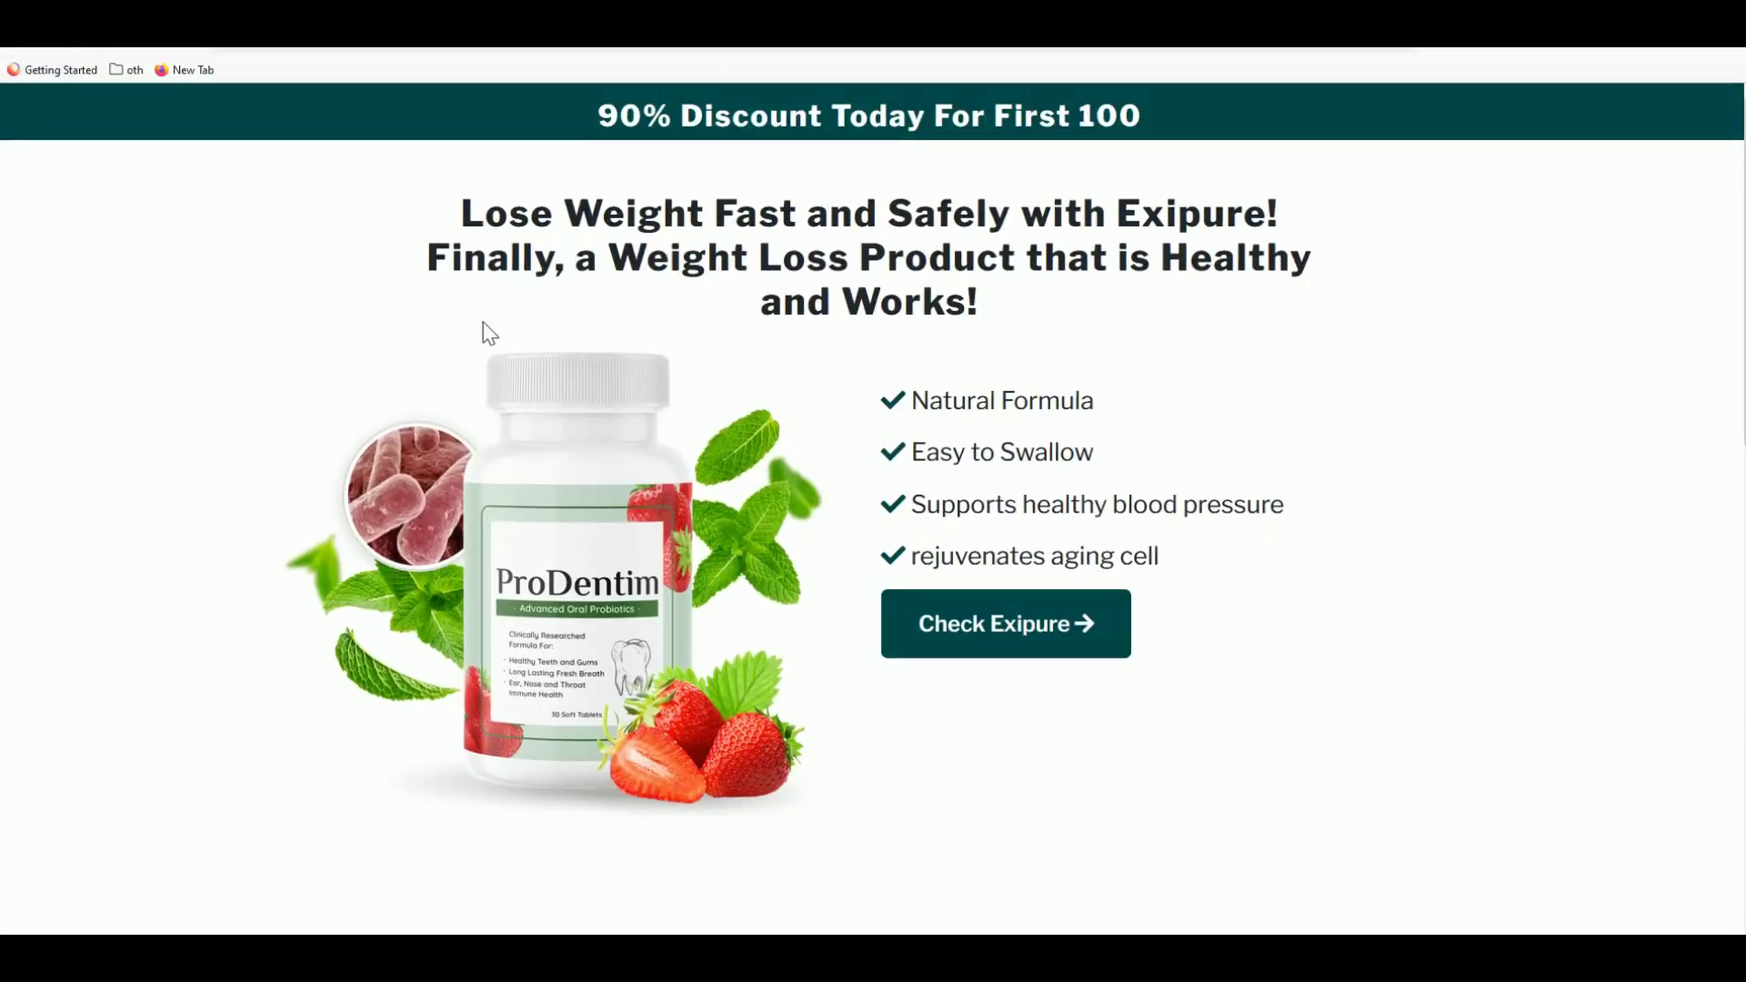
pyautogui.scroll(-6, 990, 378)
pyautogui.scroll(-6, 1040, 438)
pyautogui.scroll(8, 1037, 427)
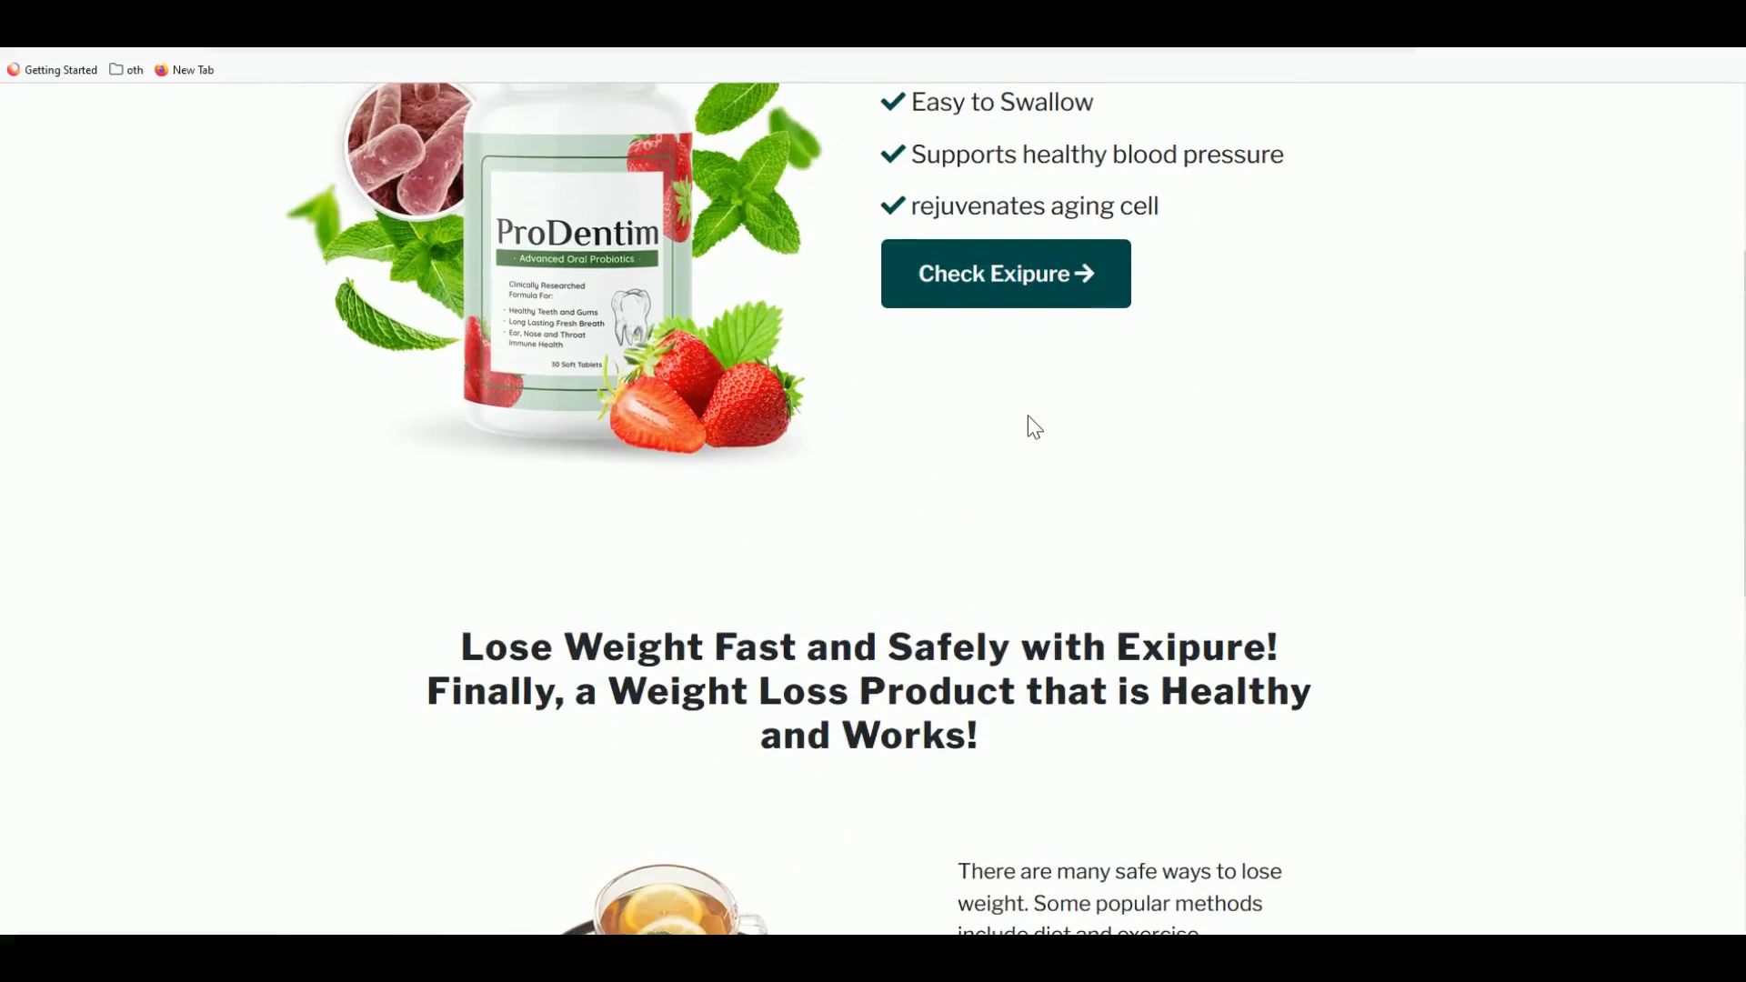
pyautogui.scroll(4, 1026, 424)
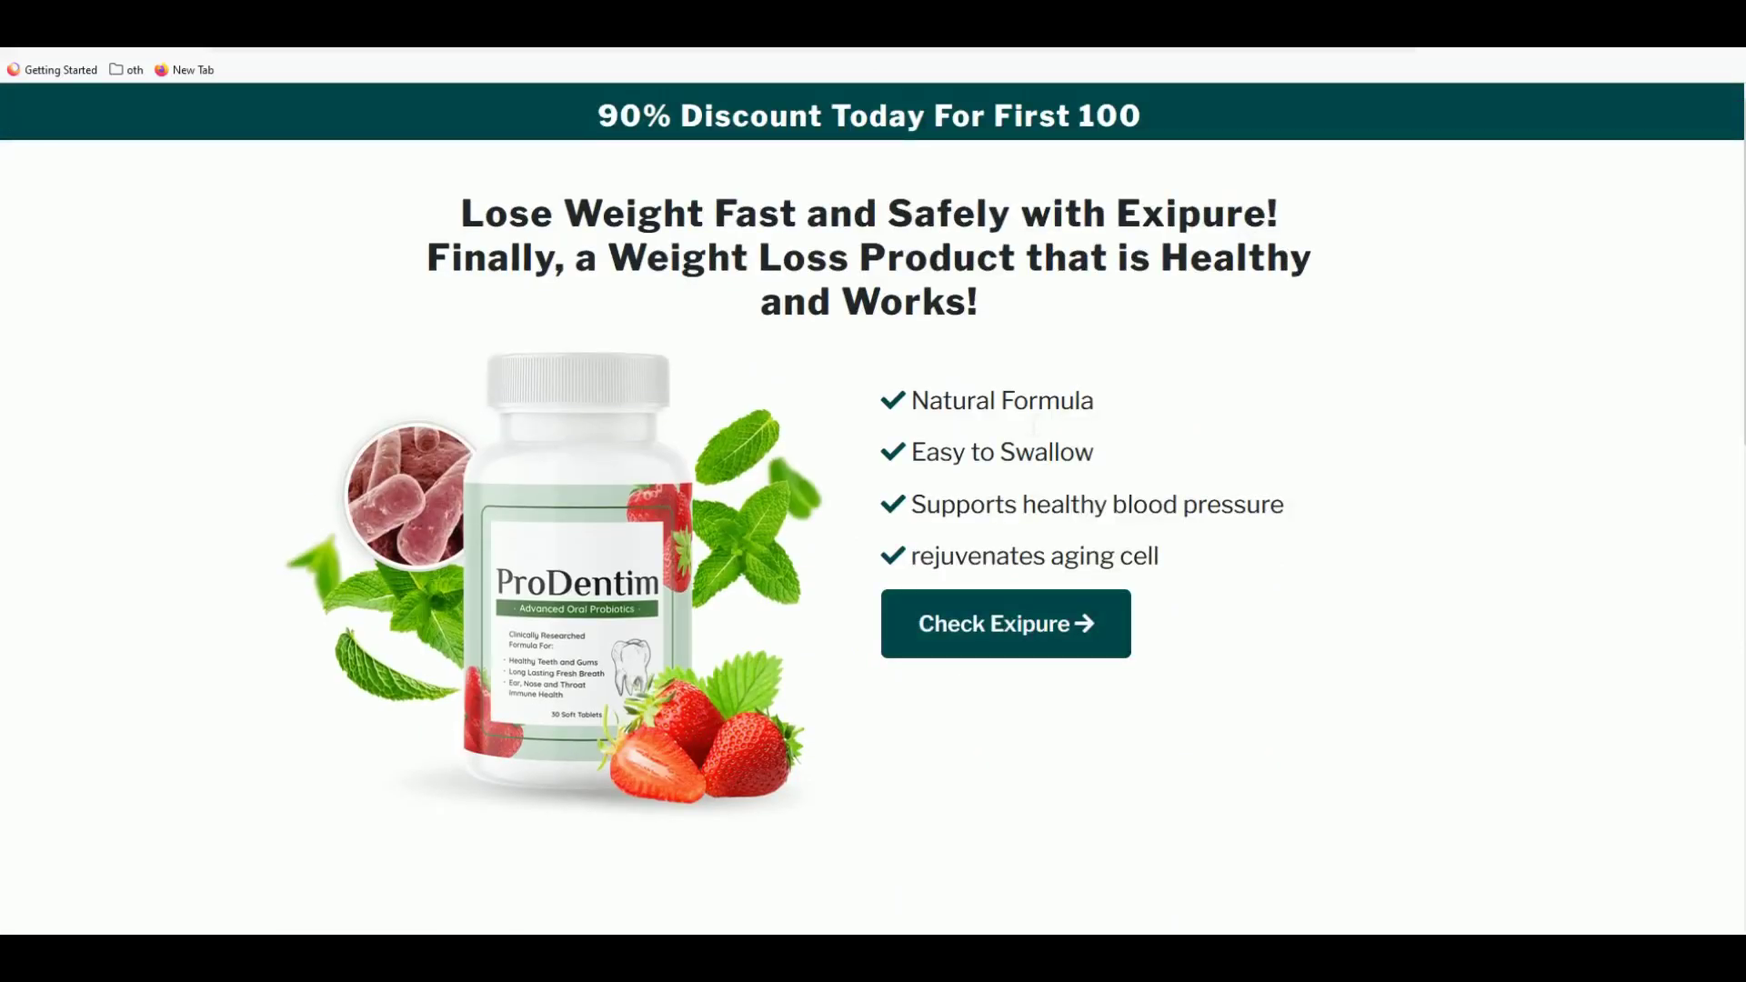